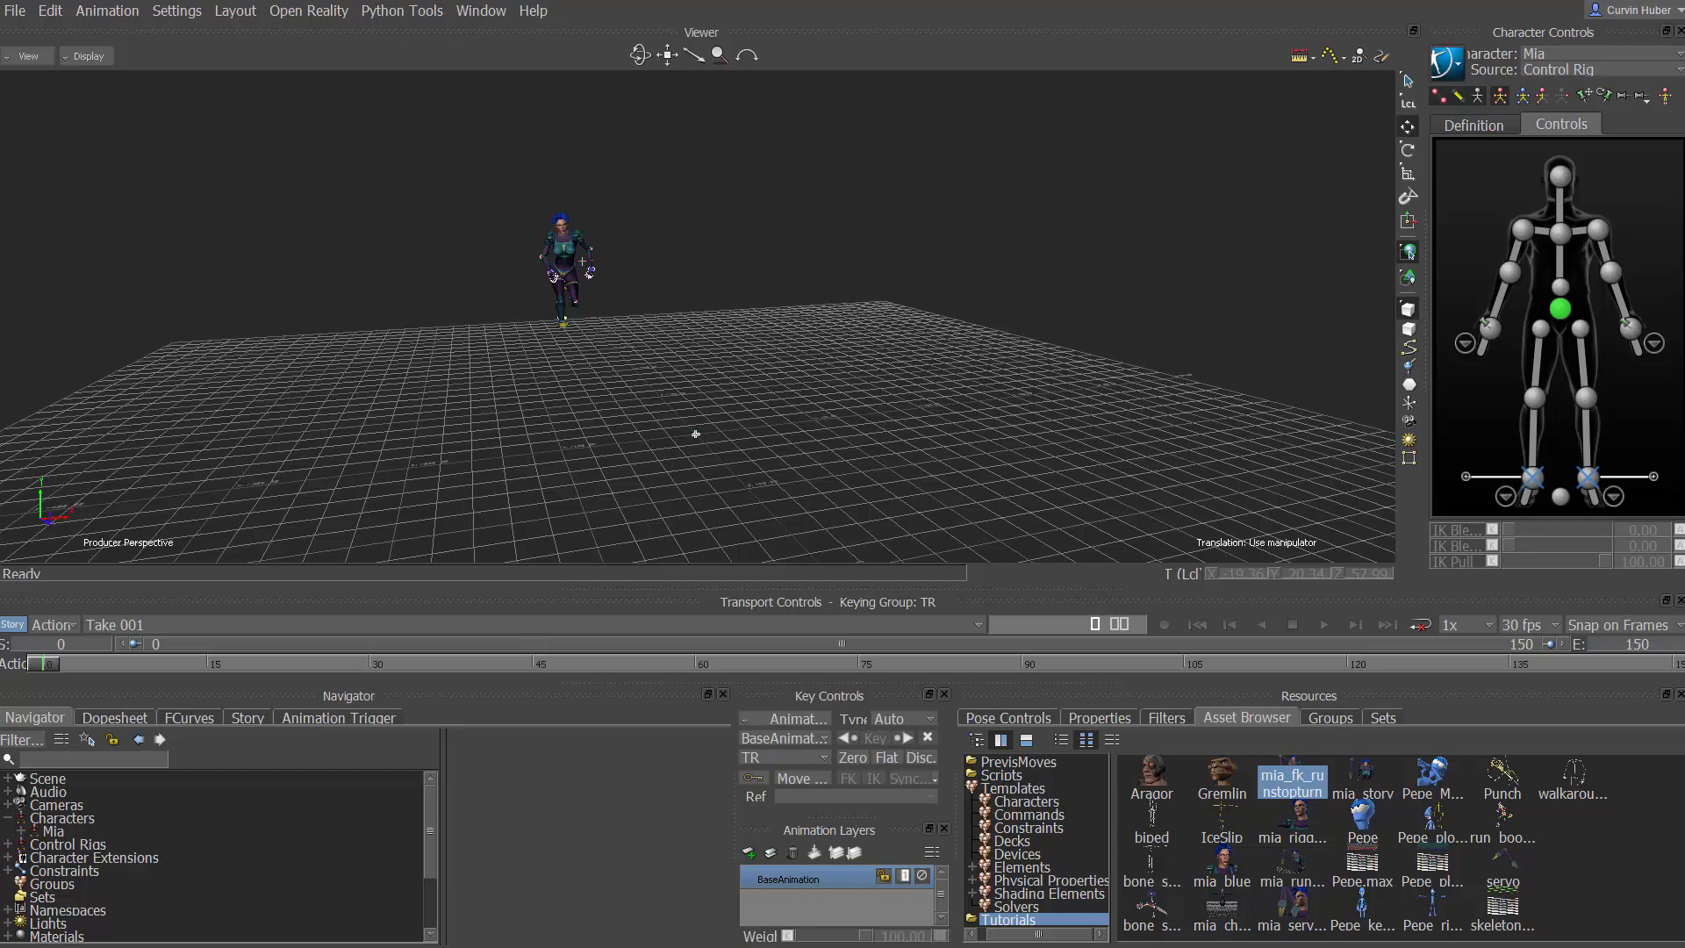
Send the animated Mia character scene from MotionBuilder to Maya as a new scene.
mouse_move(62, 665)
left_mouse_down()
mouse_move(567, 661)
mouse_move(39, 661)
left_mouse_up()
left_click(250, 715)
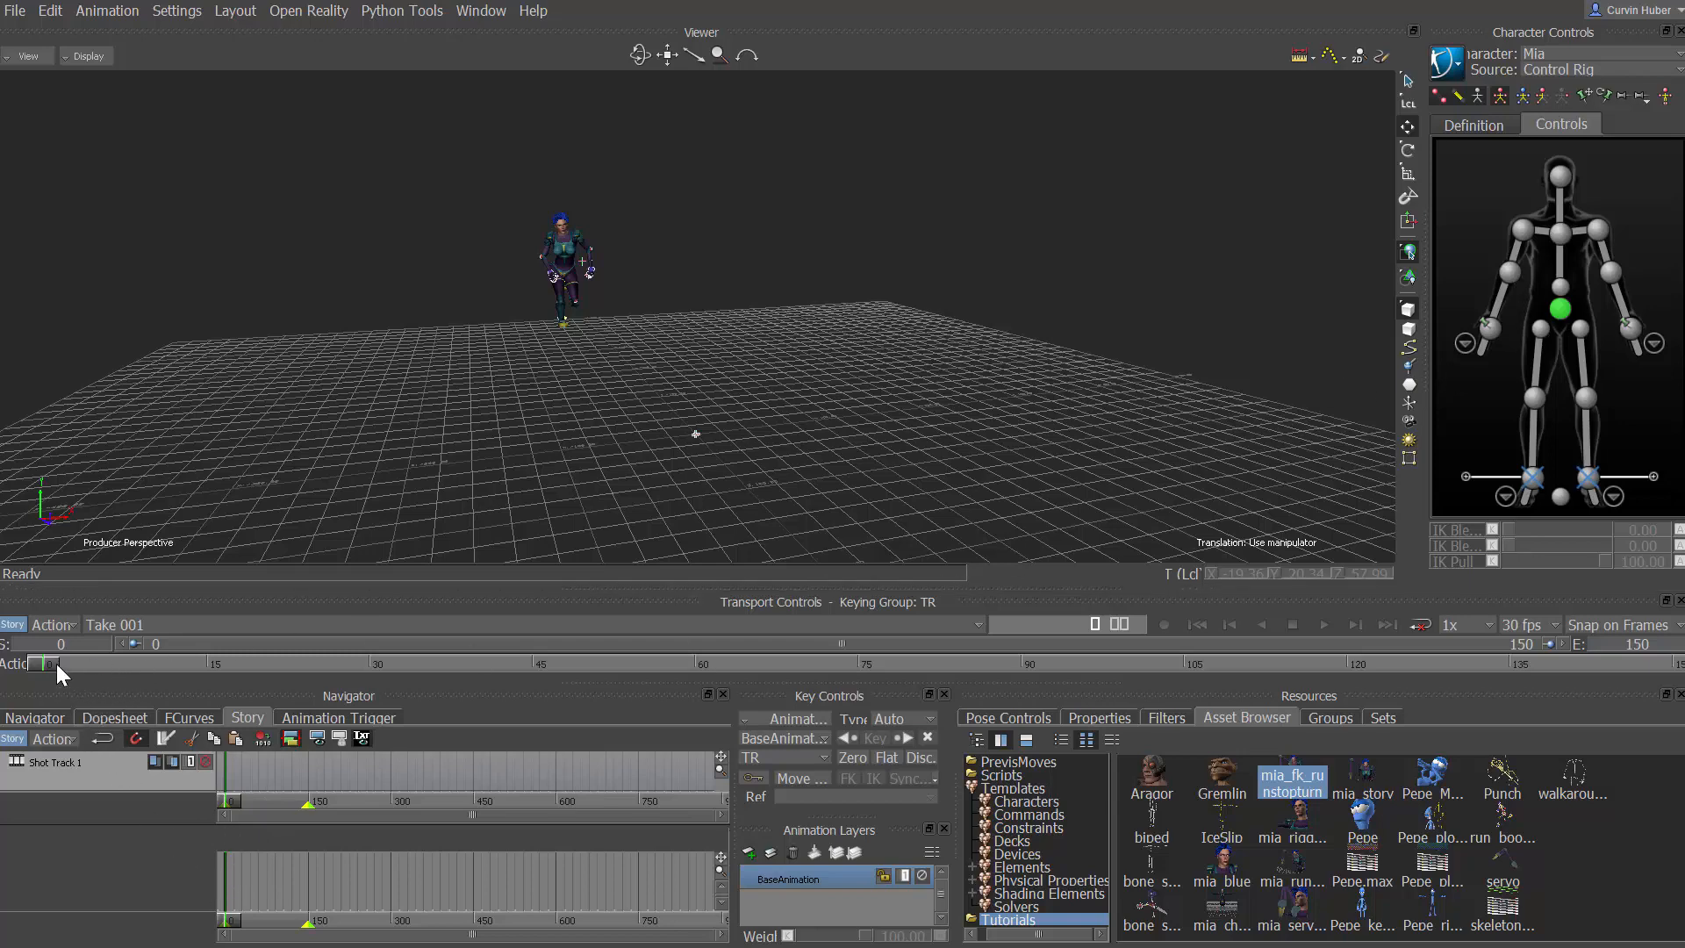
mouse_move(51, 661)
left_mouse_down()
mouse_move(146, 665)
mouse_move(49, 666)
left_mouse_up()
left_click(18, 12)
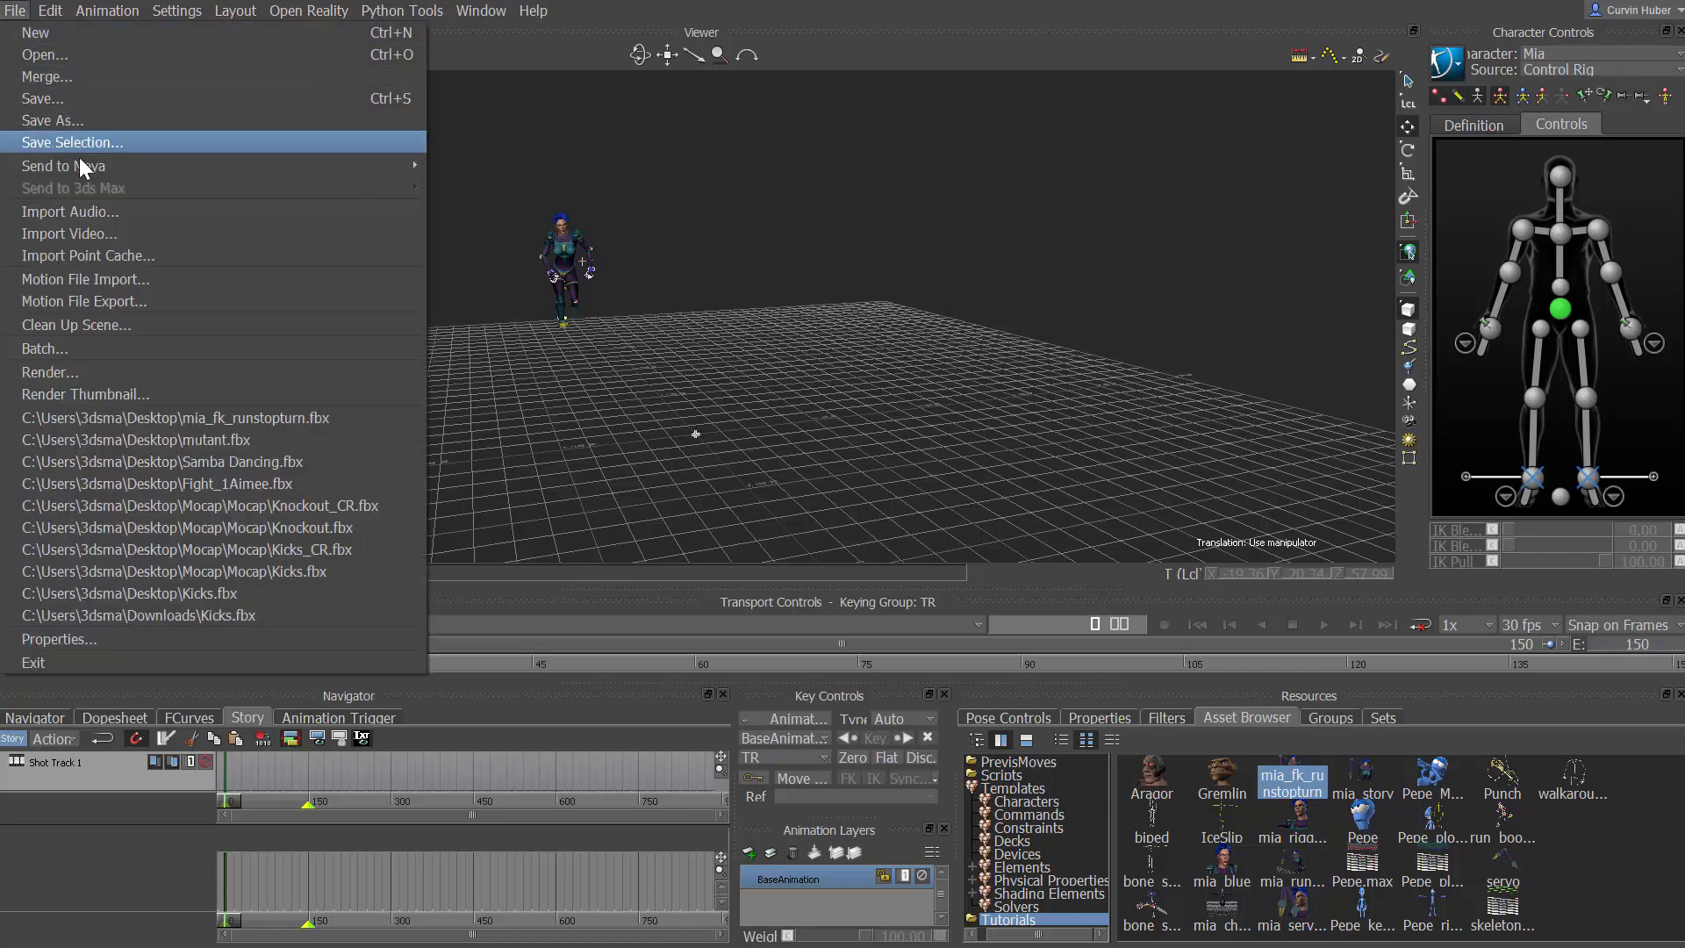
mouse_move(83, 168)
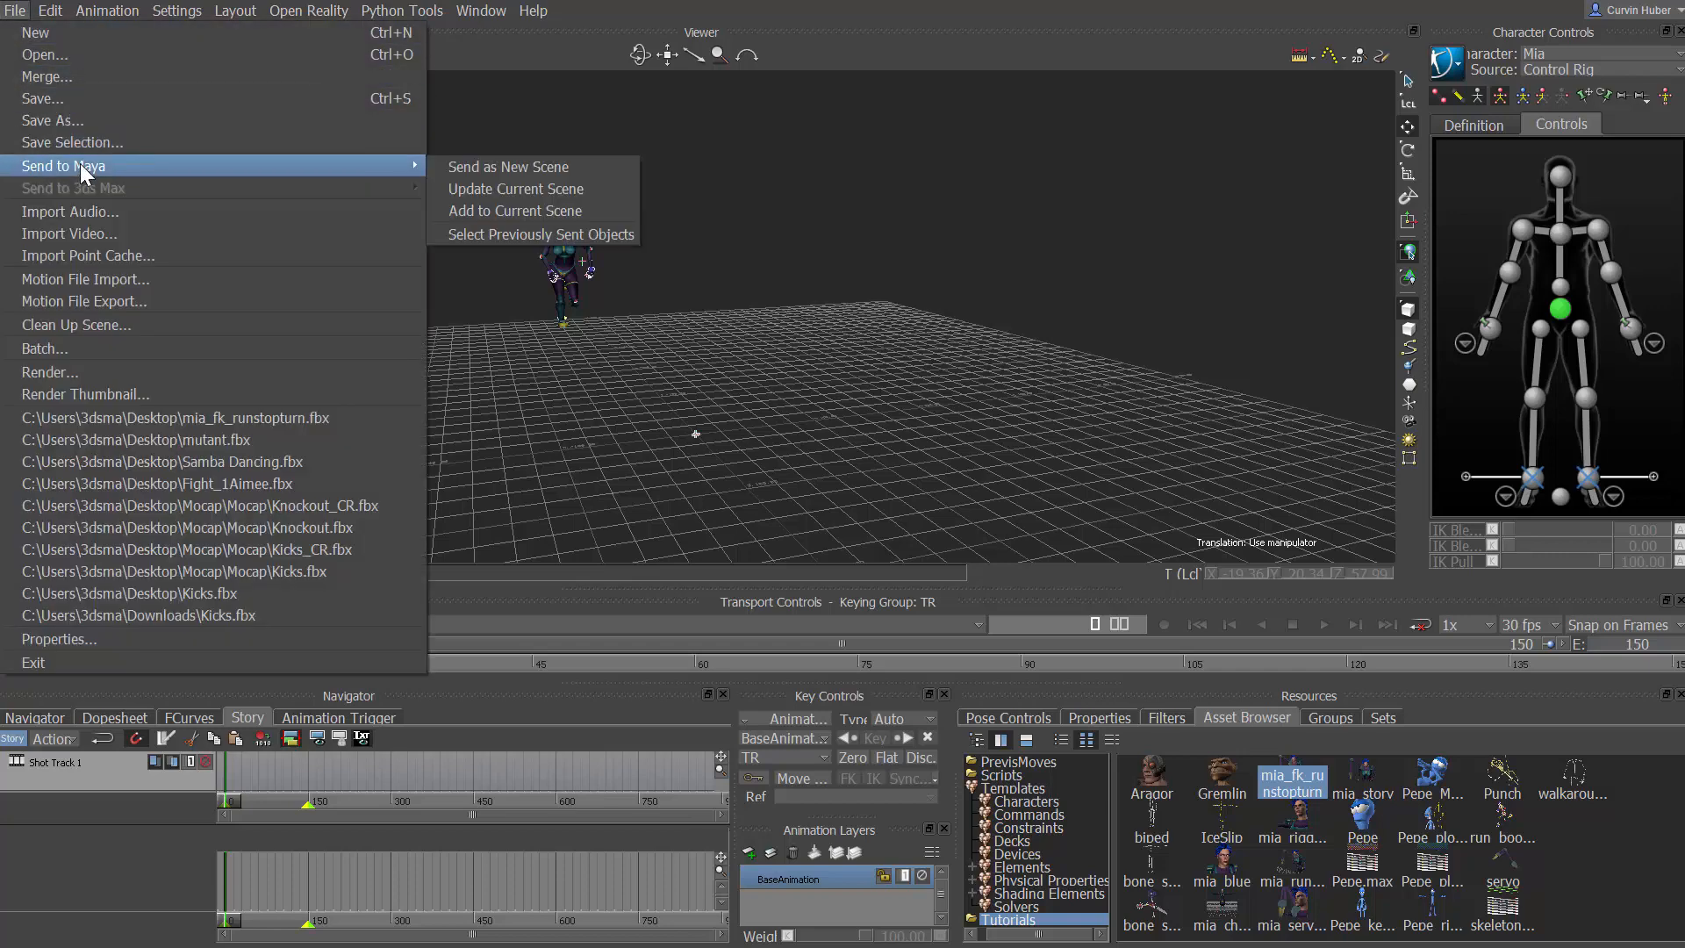
left_click(593, 166)
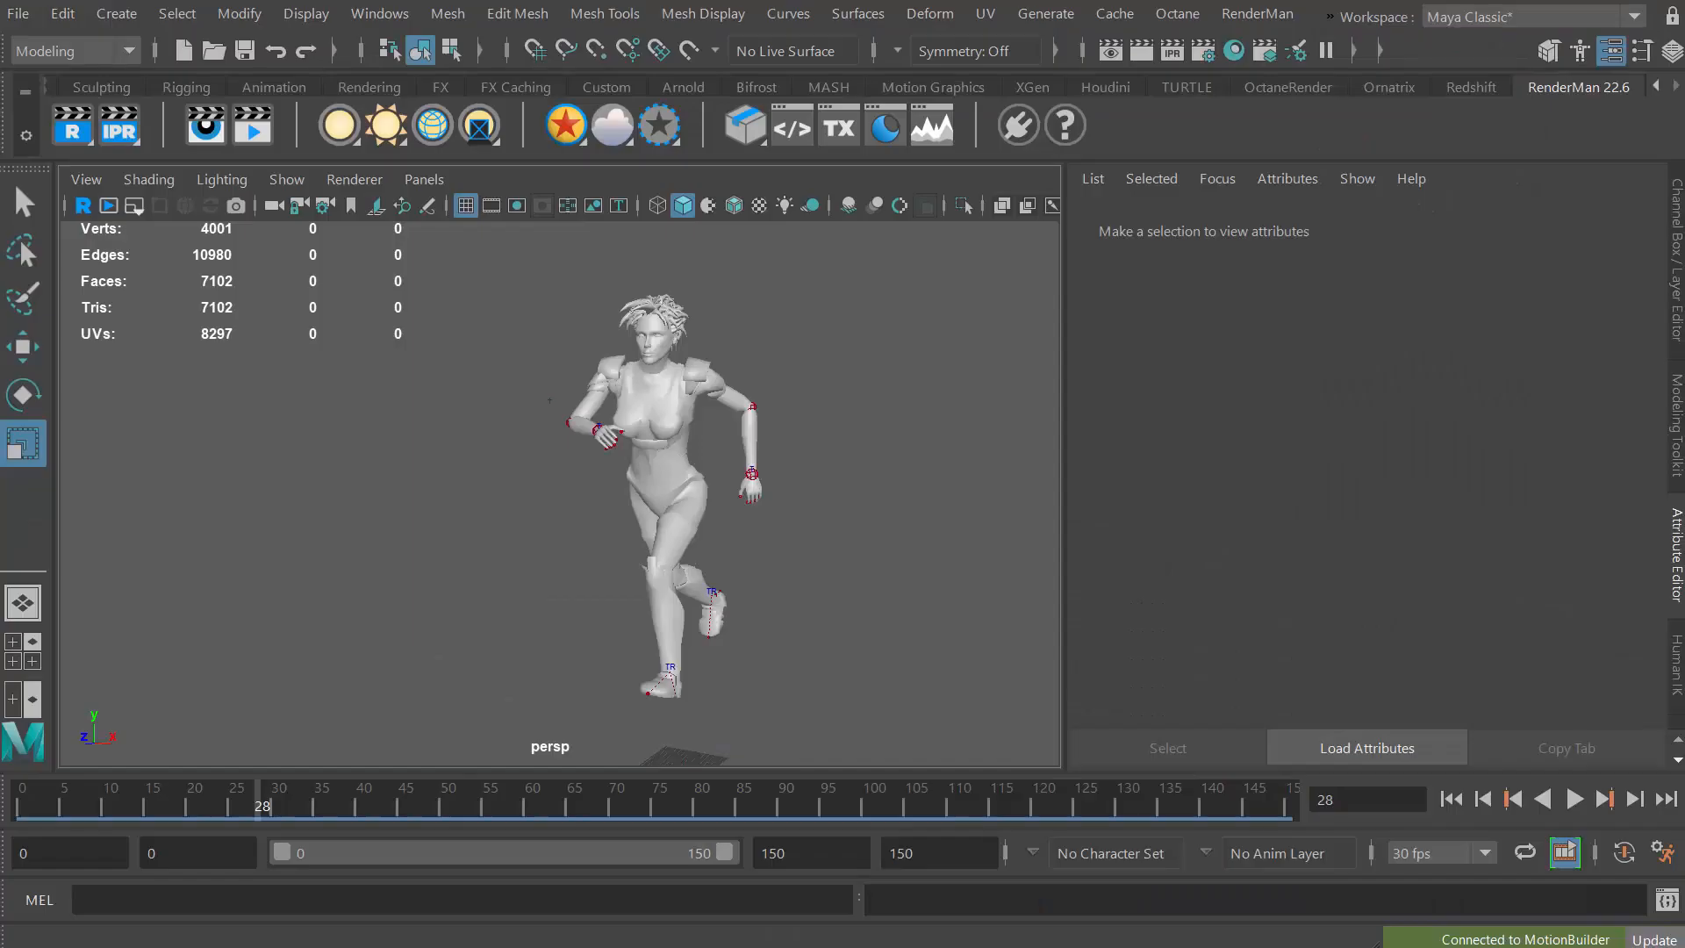
Play and scrub through the character's run animation, finishing at frame 0.
key("alt+v")
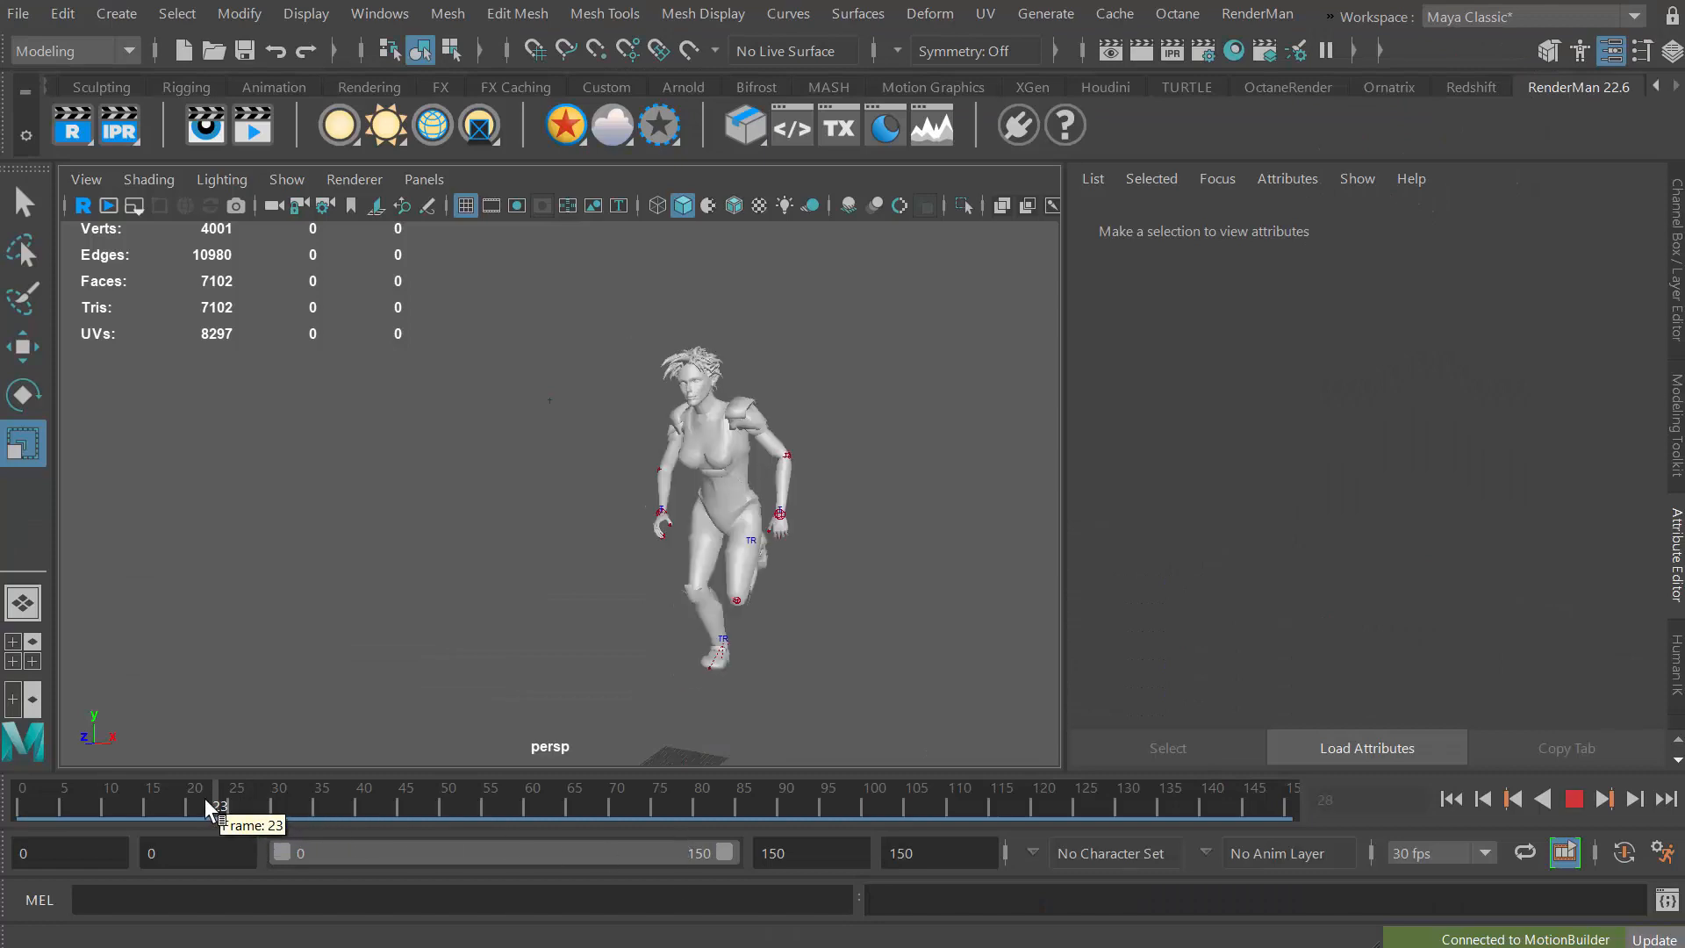
left_click_drag(77, 806, 251, 799)
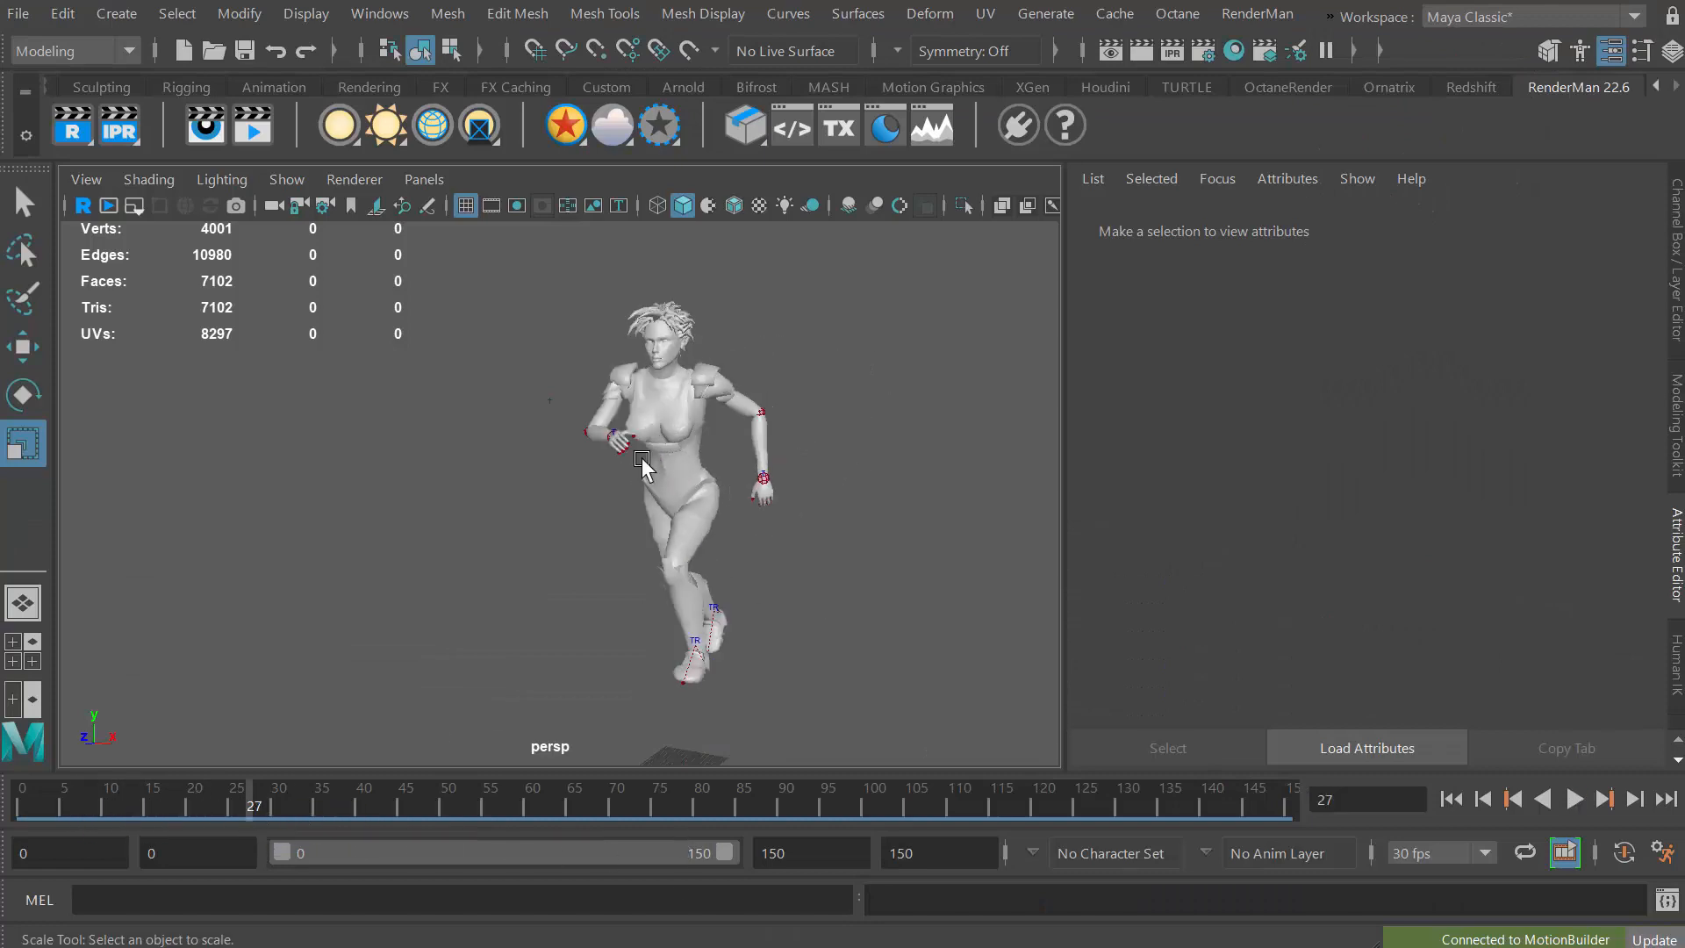
key("alt+v")
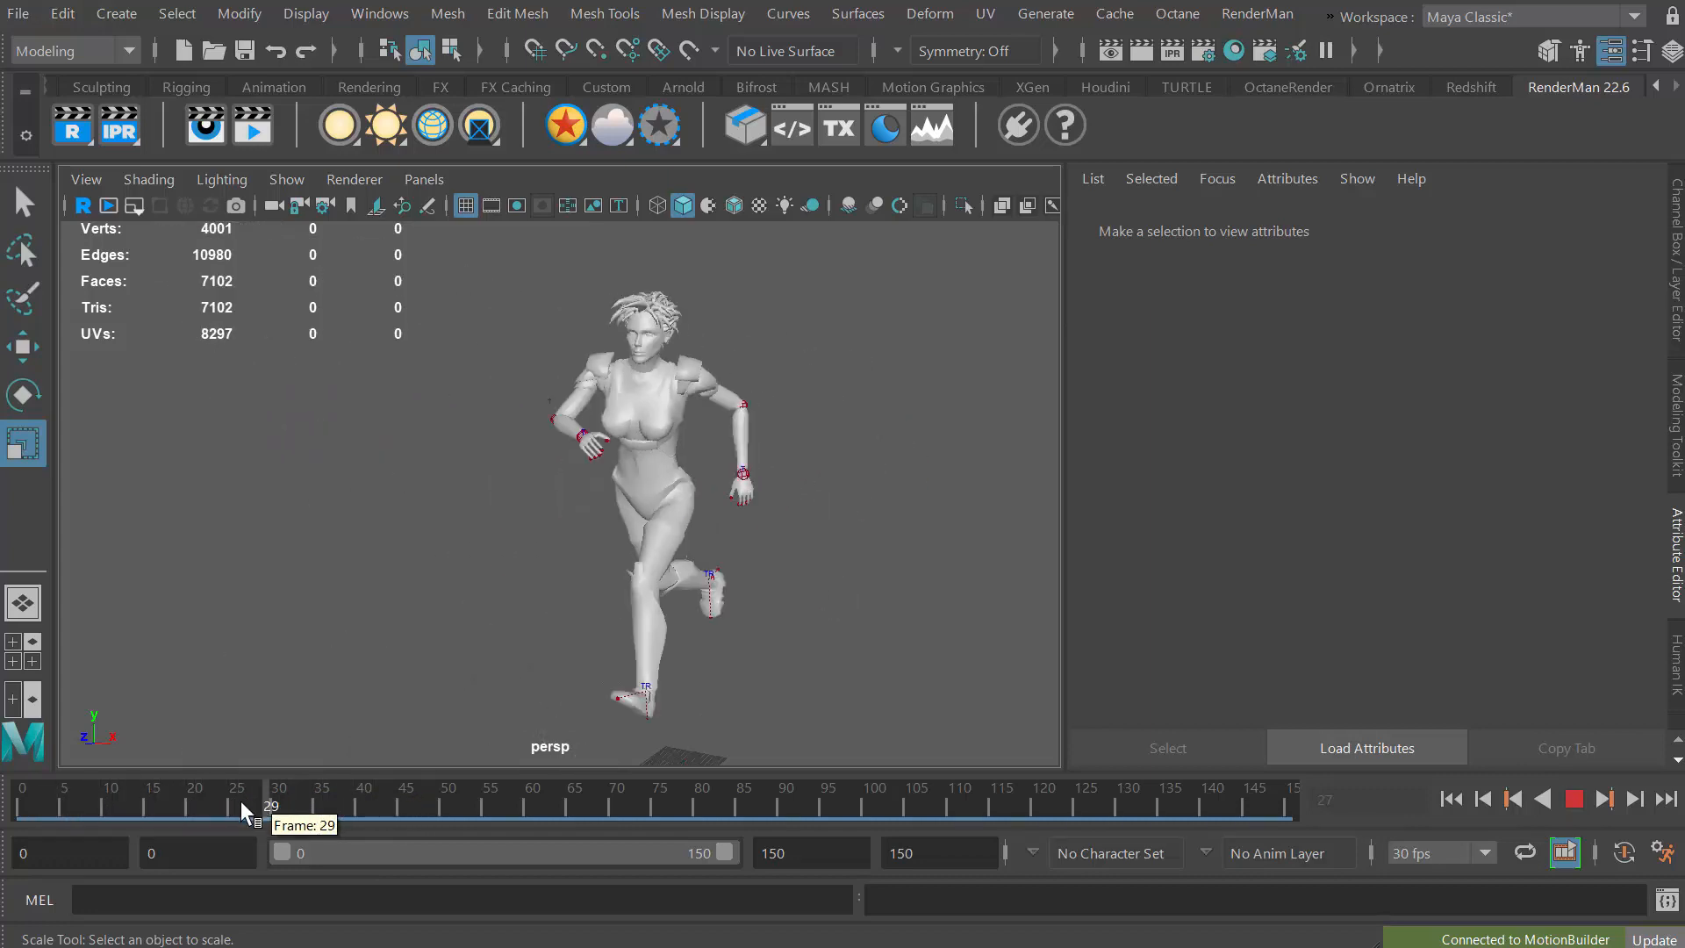
left_click(112, 813)
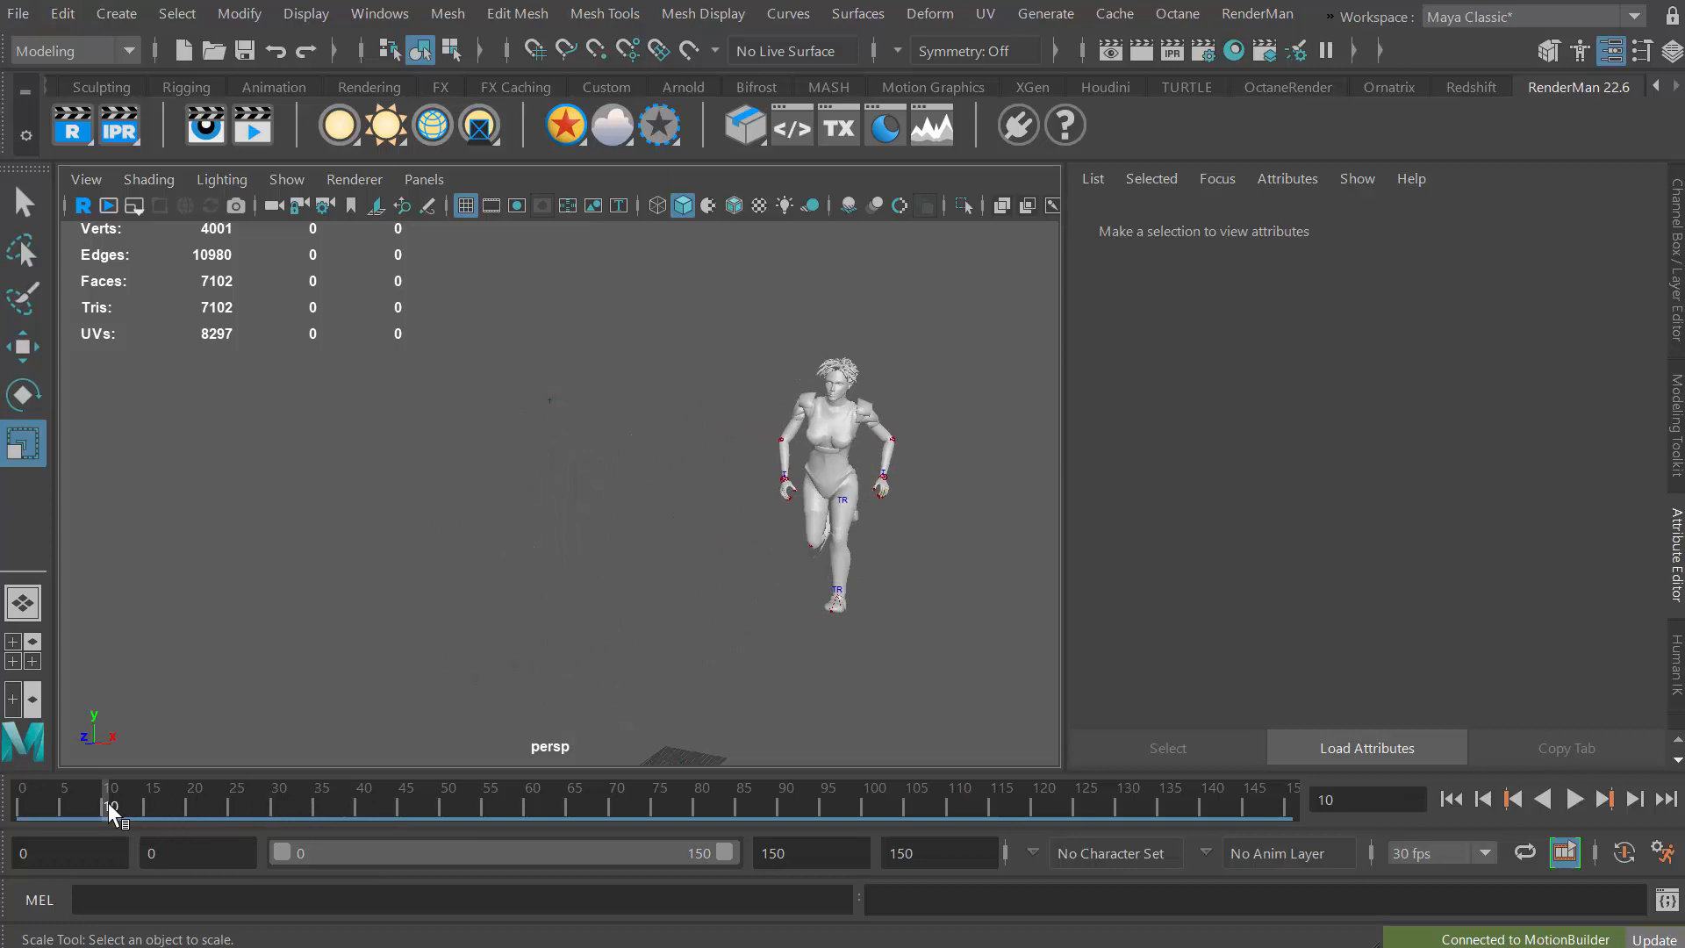
left_click_drag(110, 805, 19, 806)
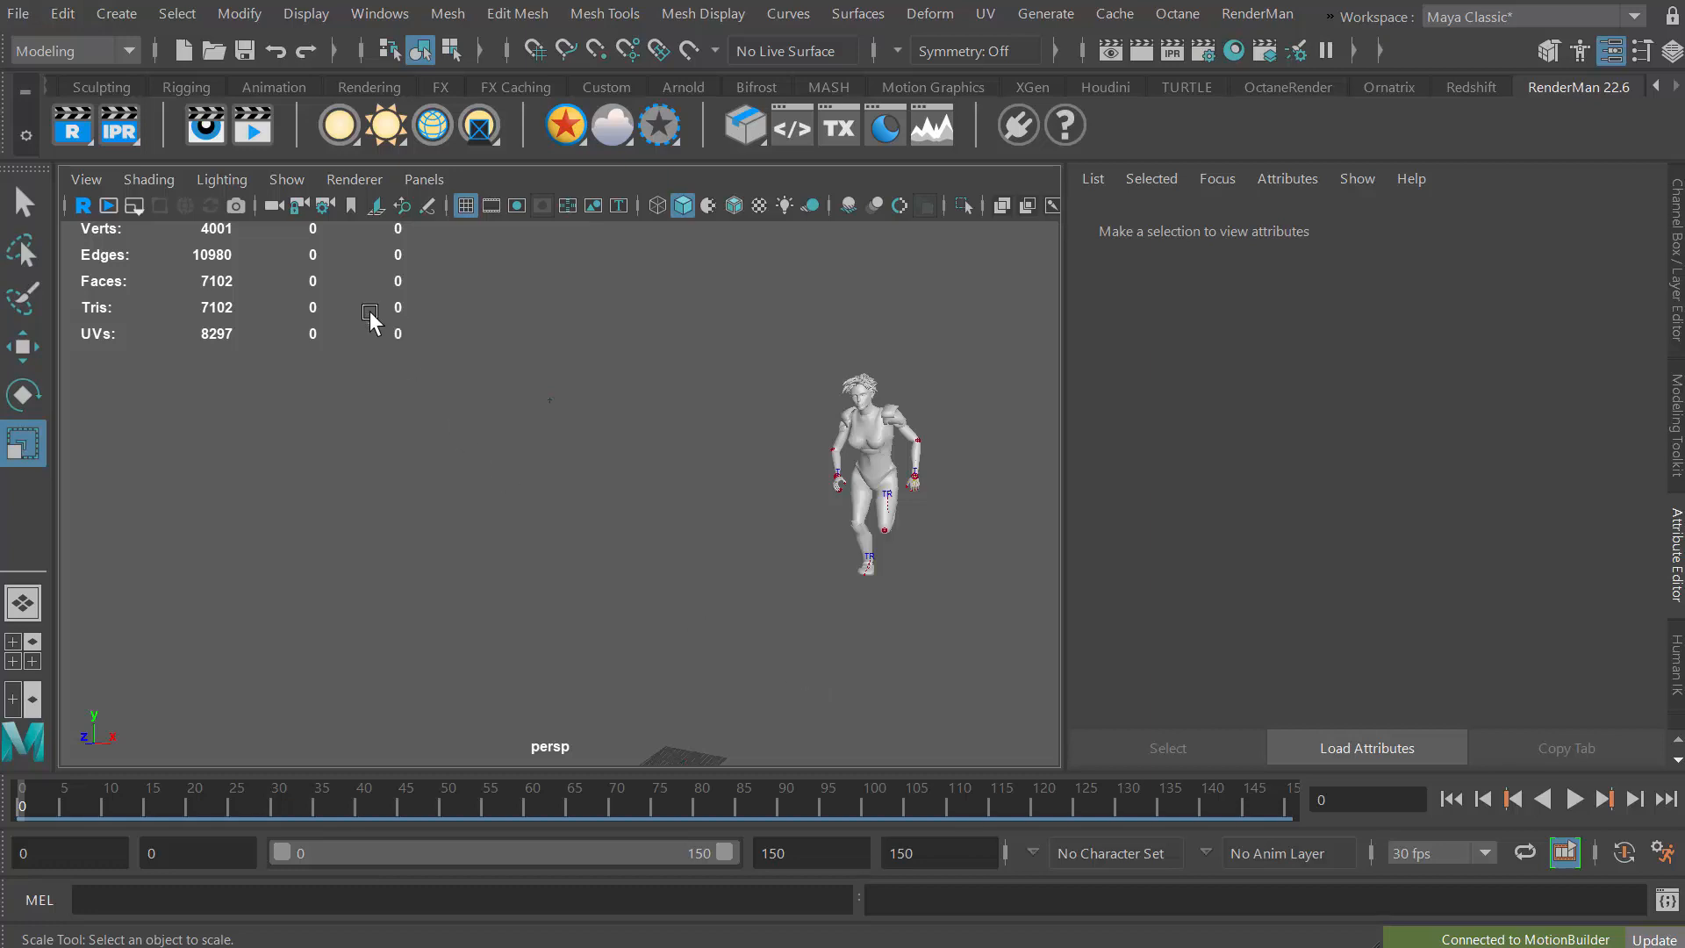
Create a polygon plane and scale it uniformly to about 1335 as a ground for the character.
left_click(119, 17)
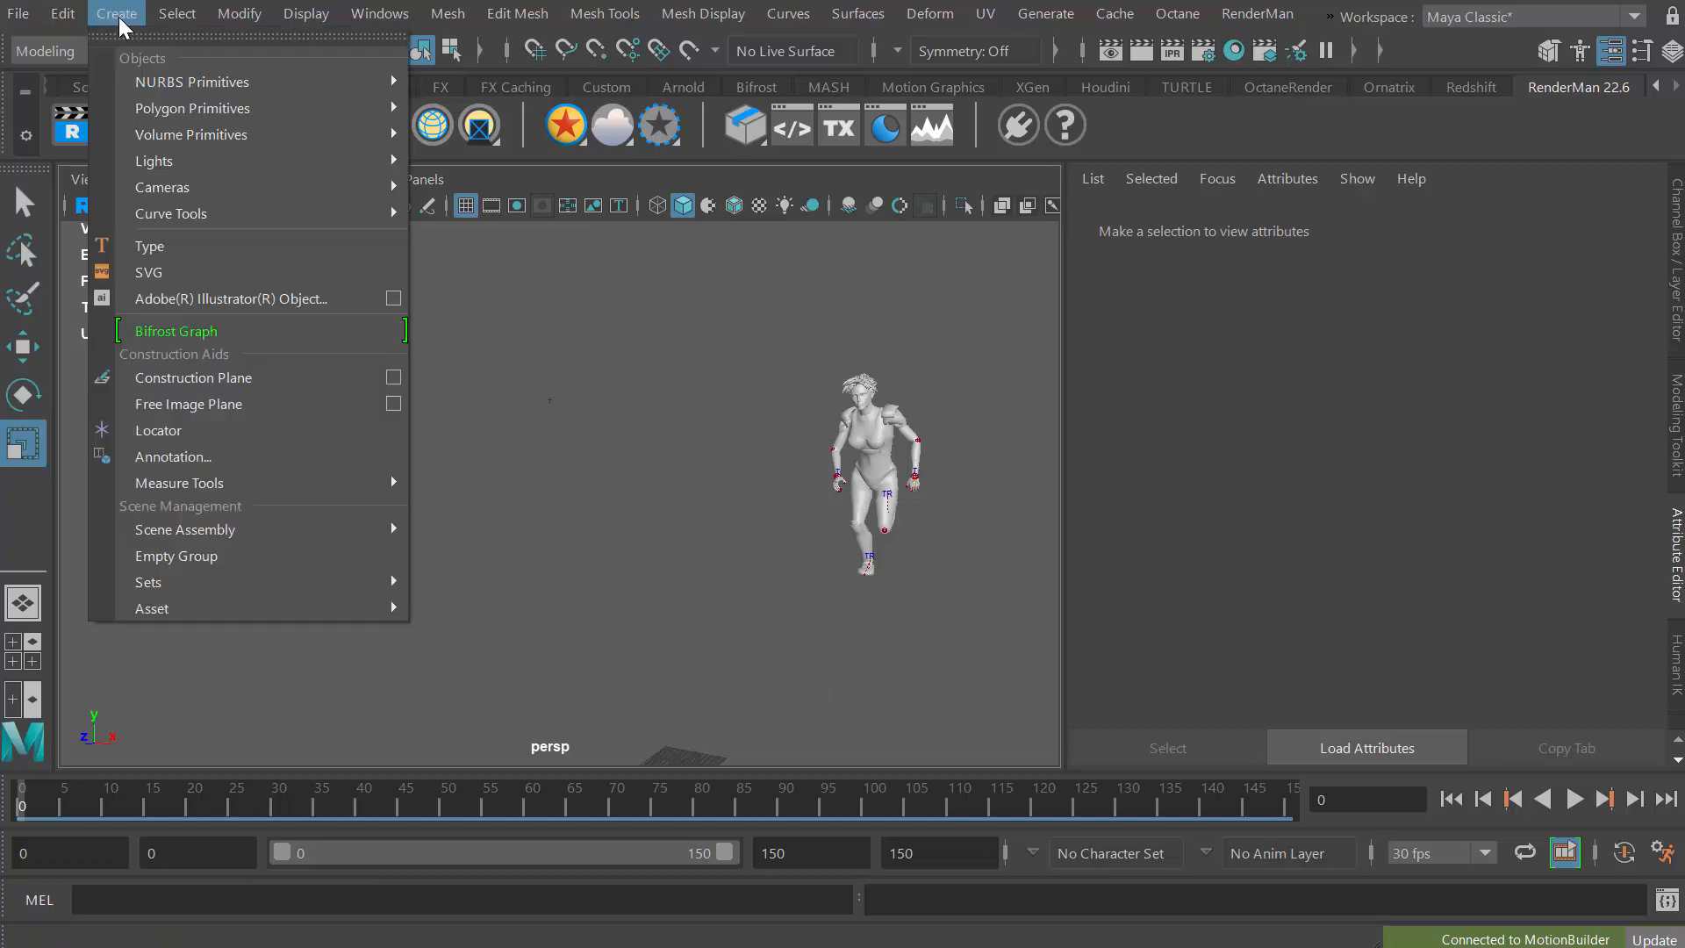
mouse_move(187, 115)
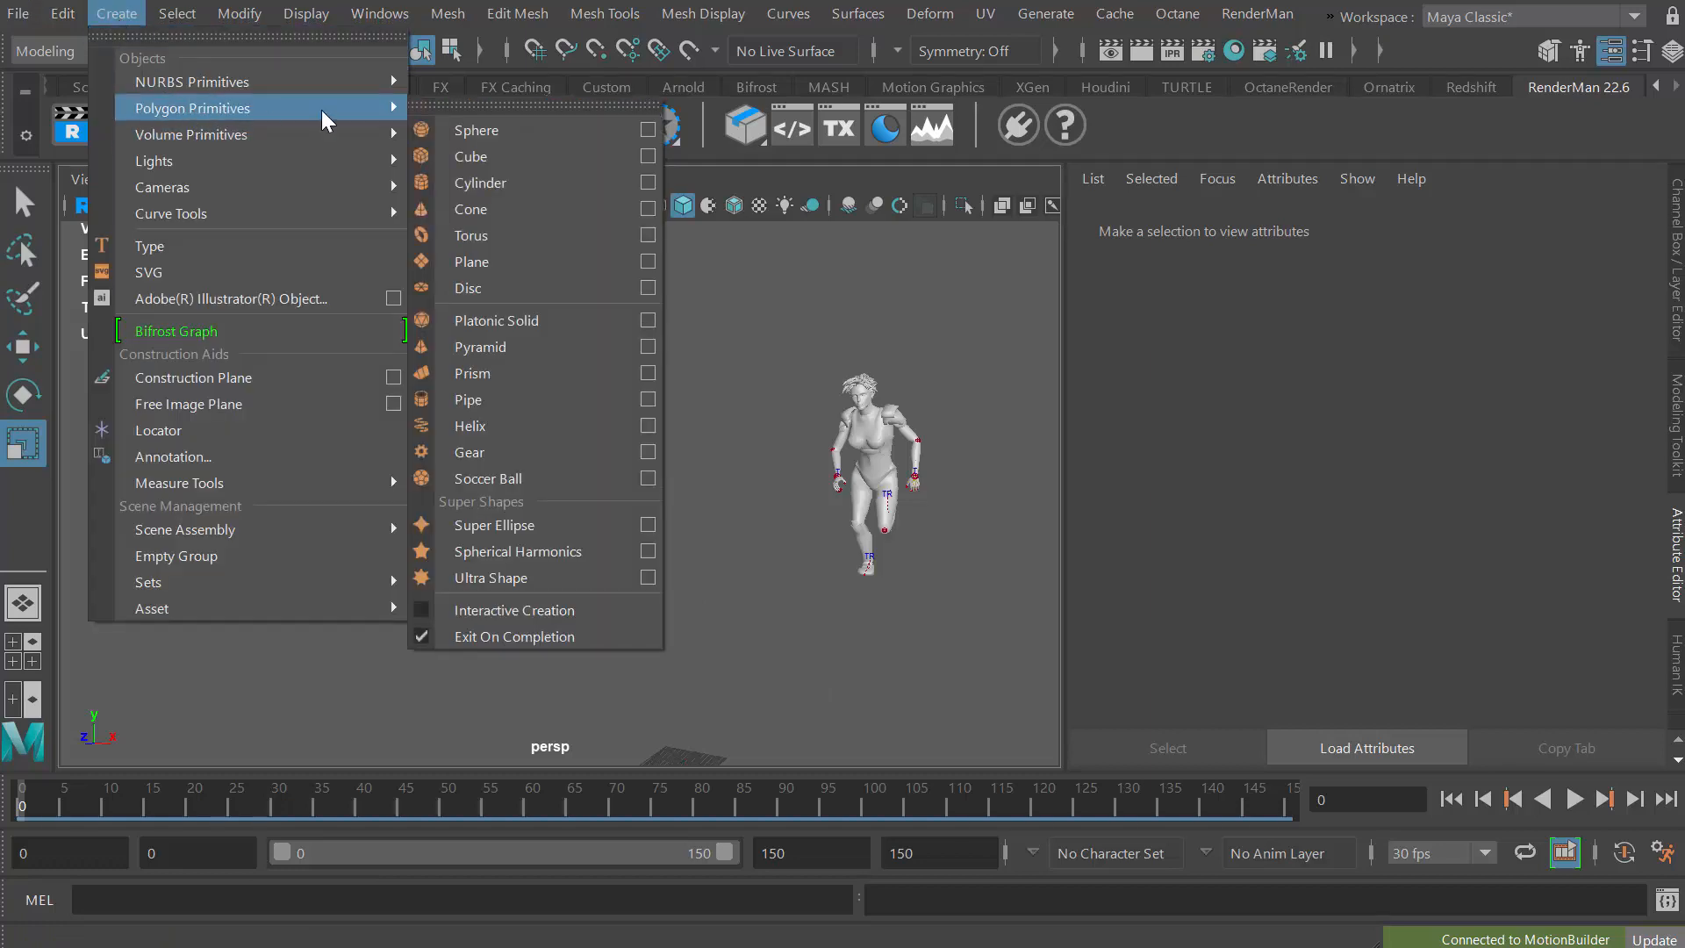
left_click(548, 261)
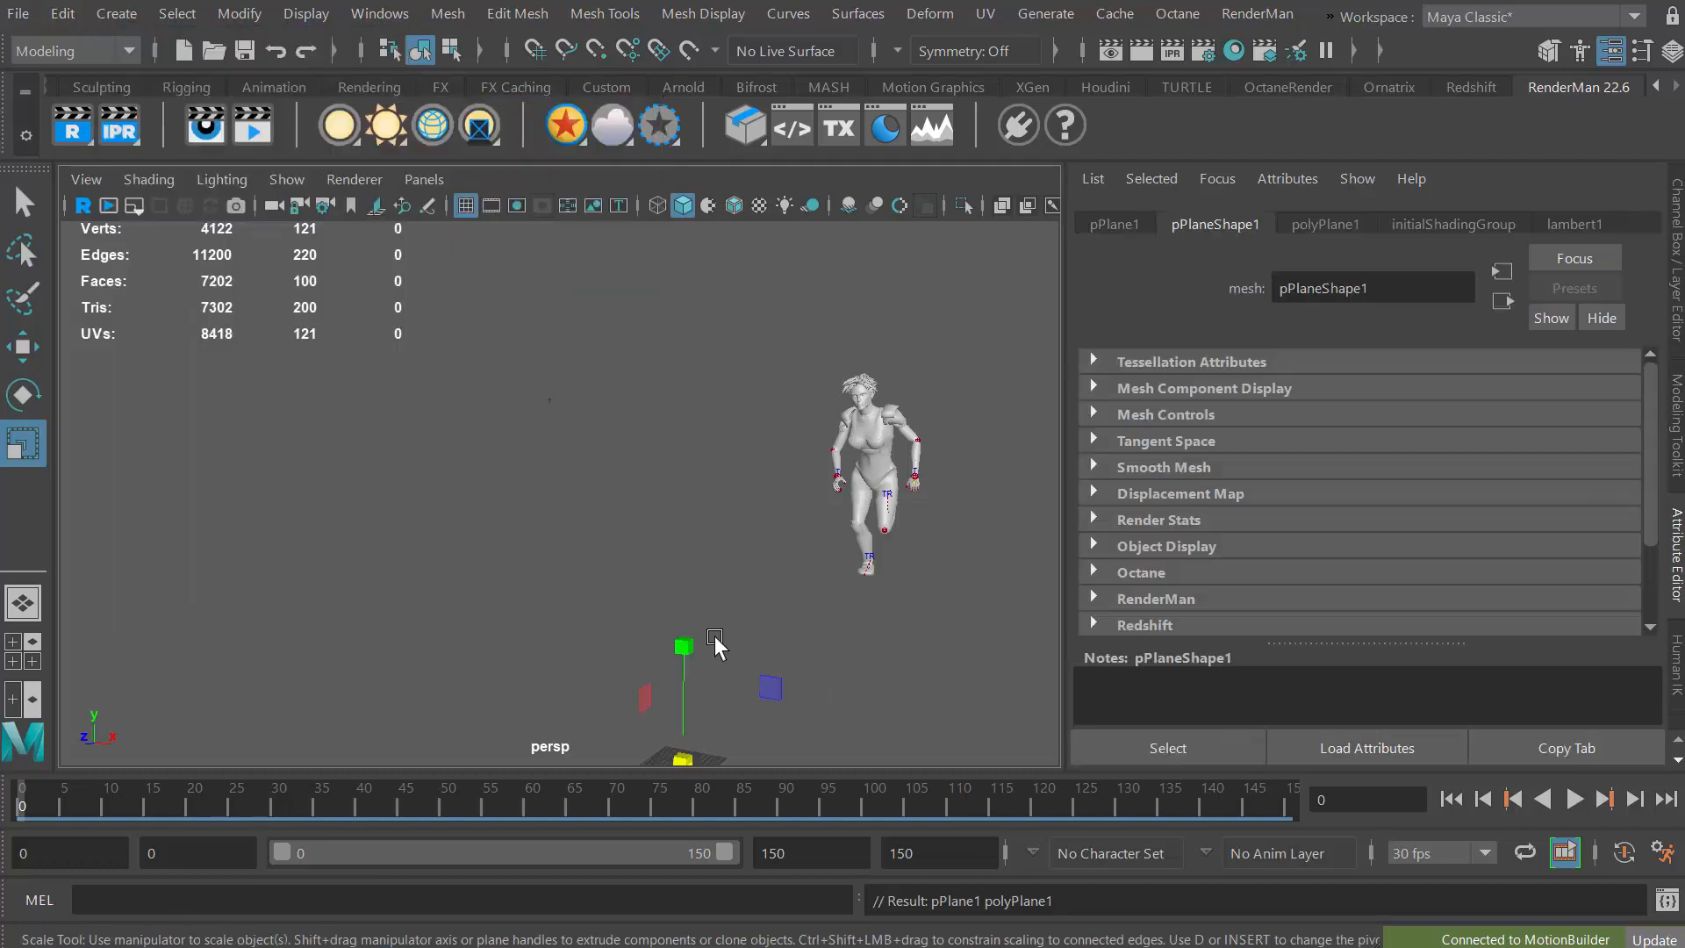
middle_click_drag(748, 689, 725, 655, "alt")
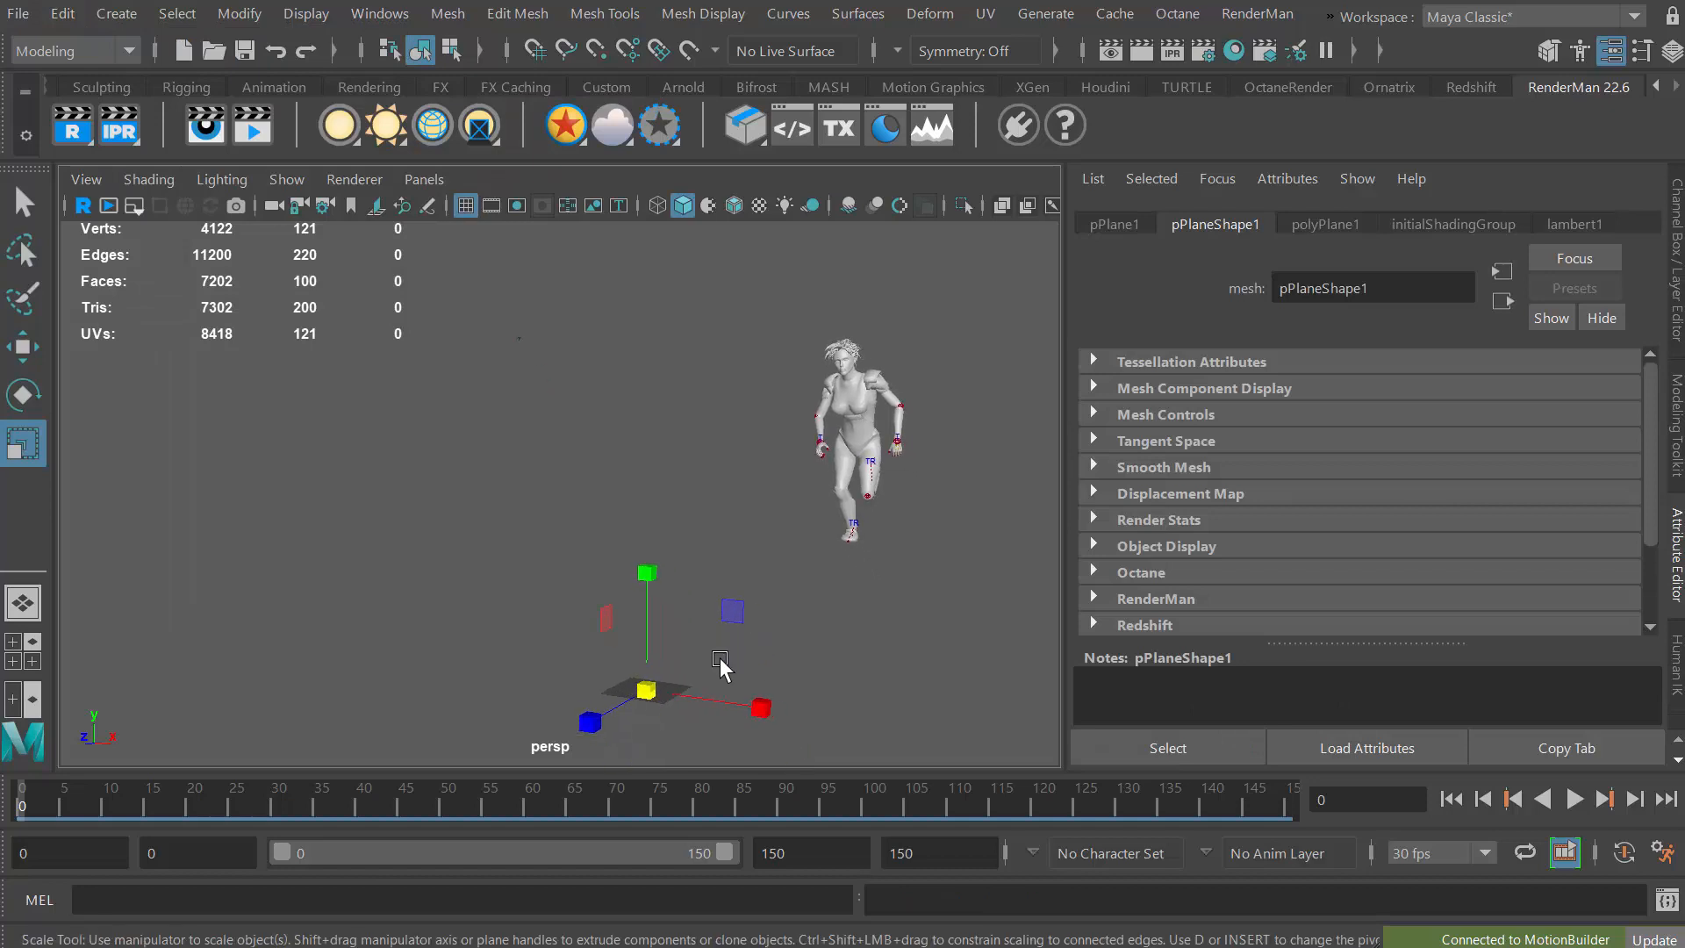
left_click_drag(647, 691, 699, 493)
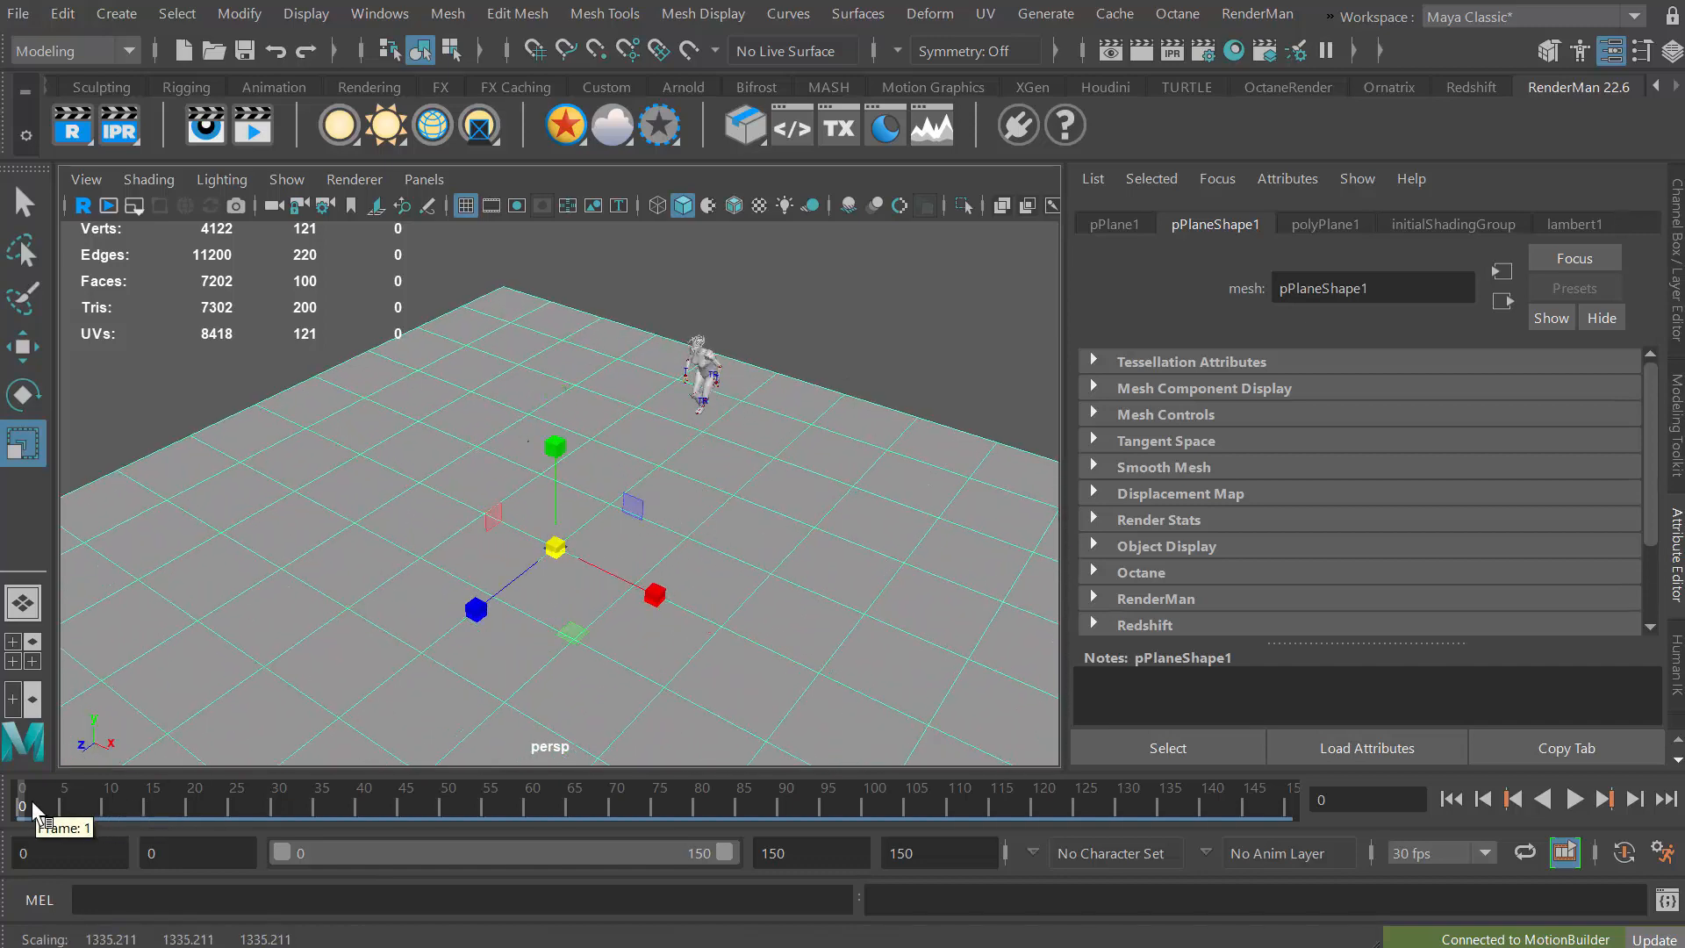
Play the animation against the ground plane and move the plane along Z to about -139 cm.
key("alt+v")
left_click_drag(324, 805, 22, 829)
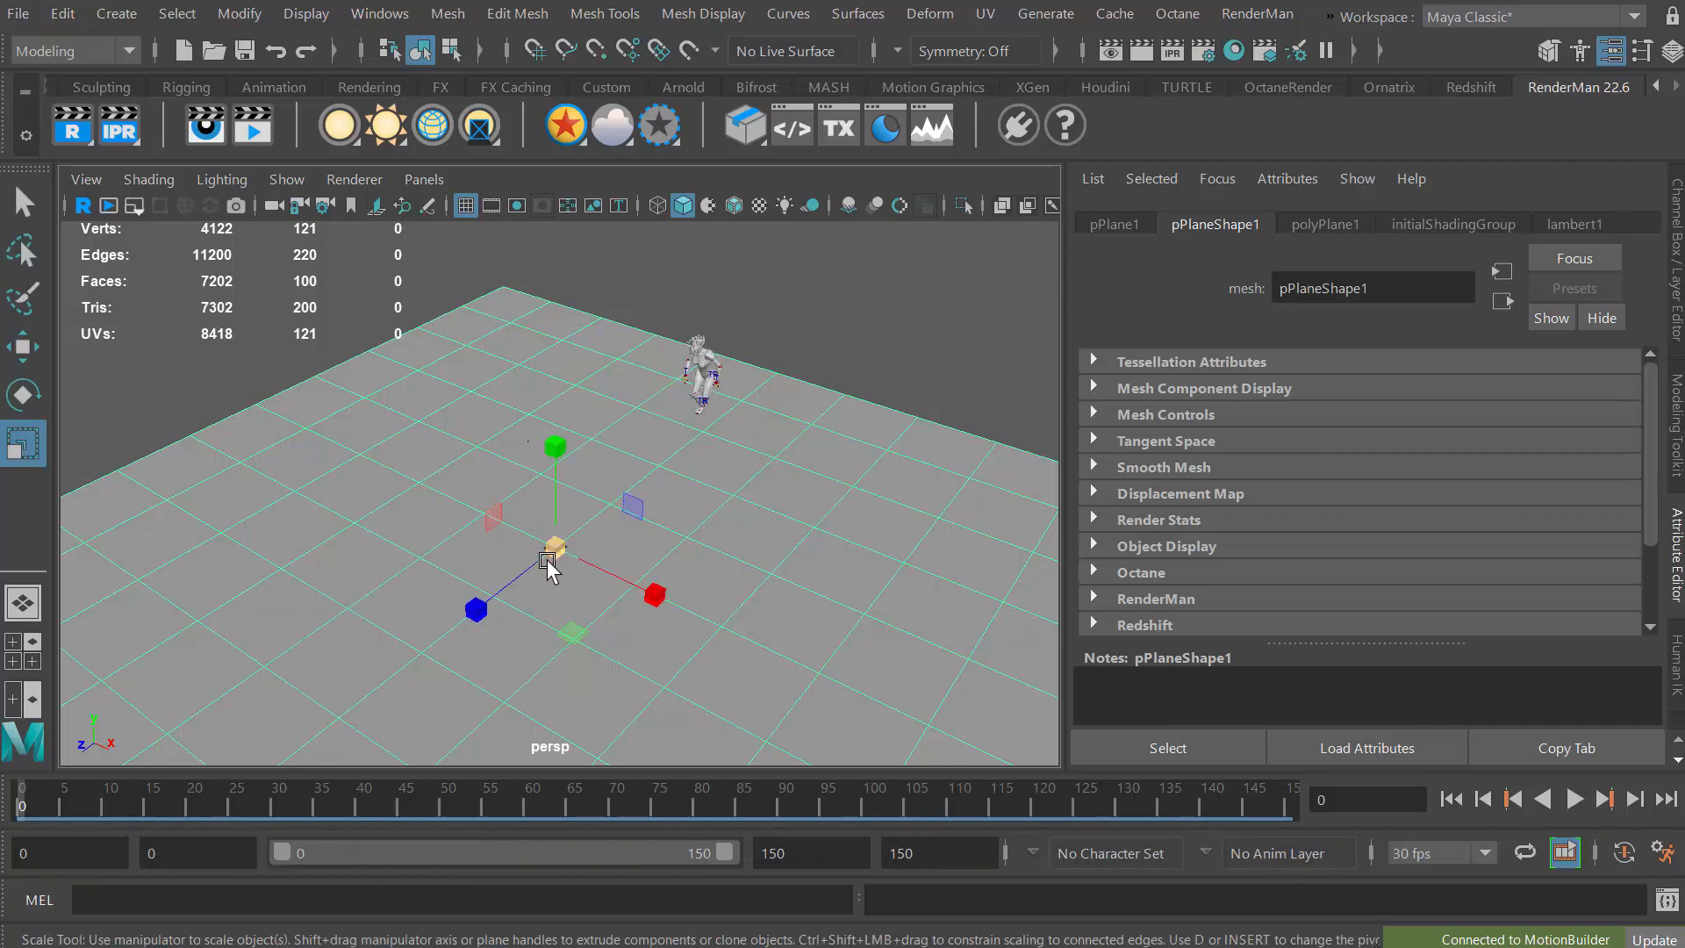
key("w")
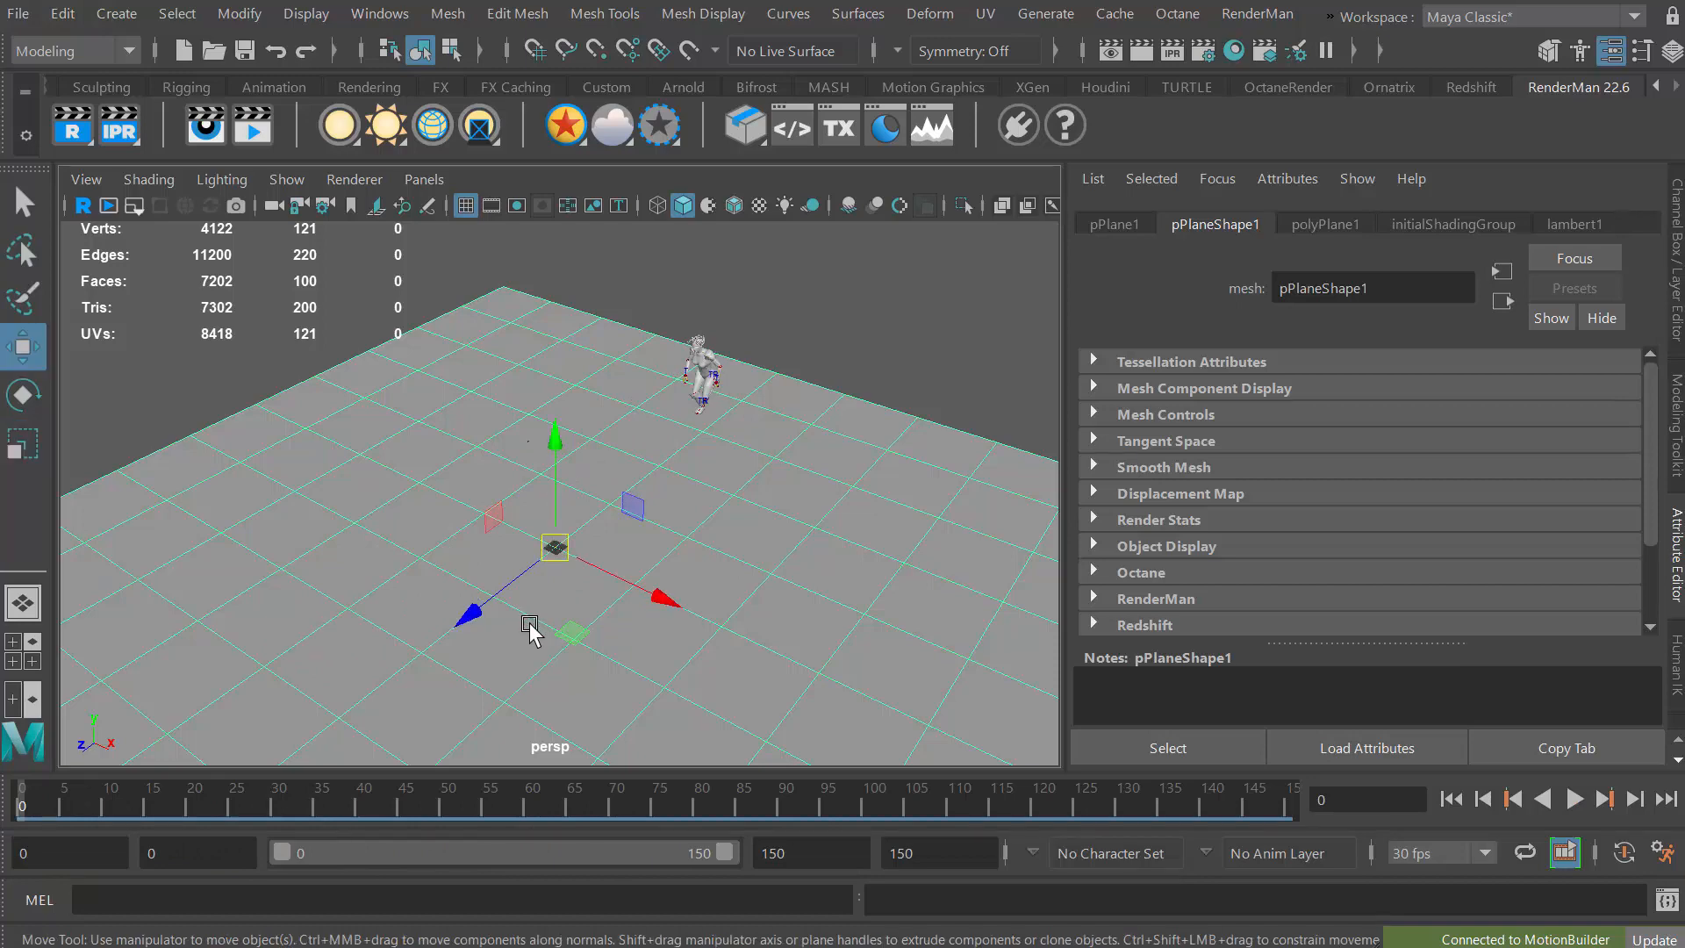
left_click_drag(474, 613, 518, 577)
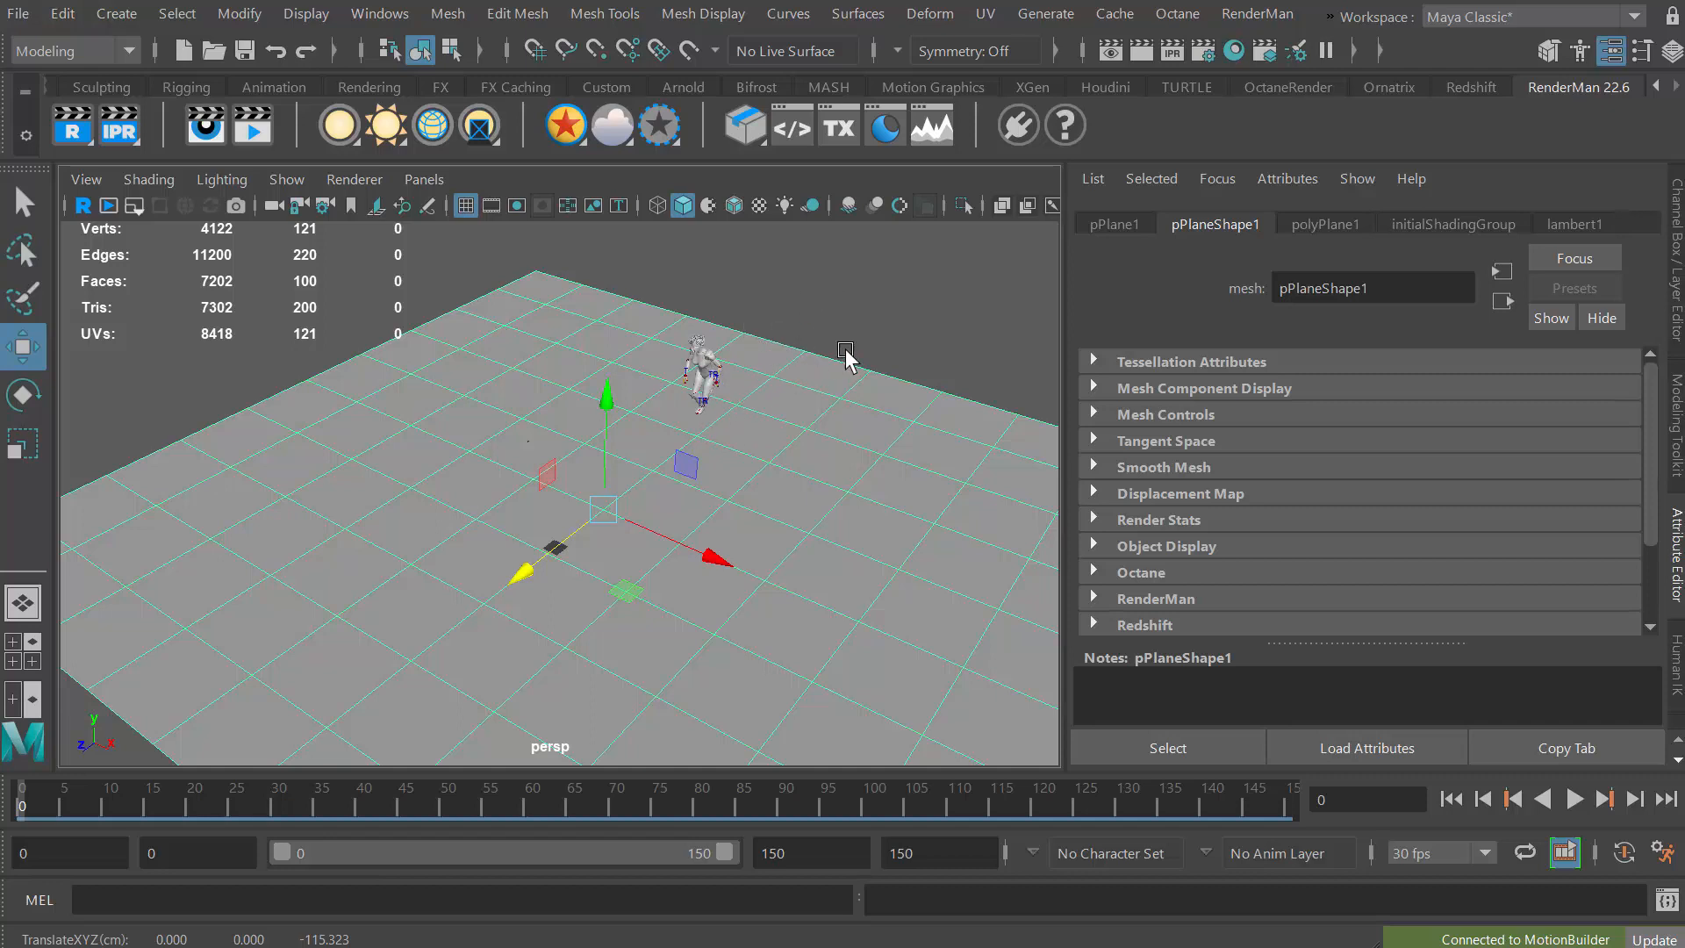
left_click_drag(533, 570, 535, 569)
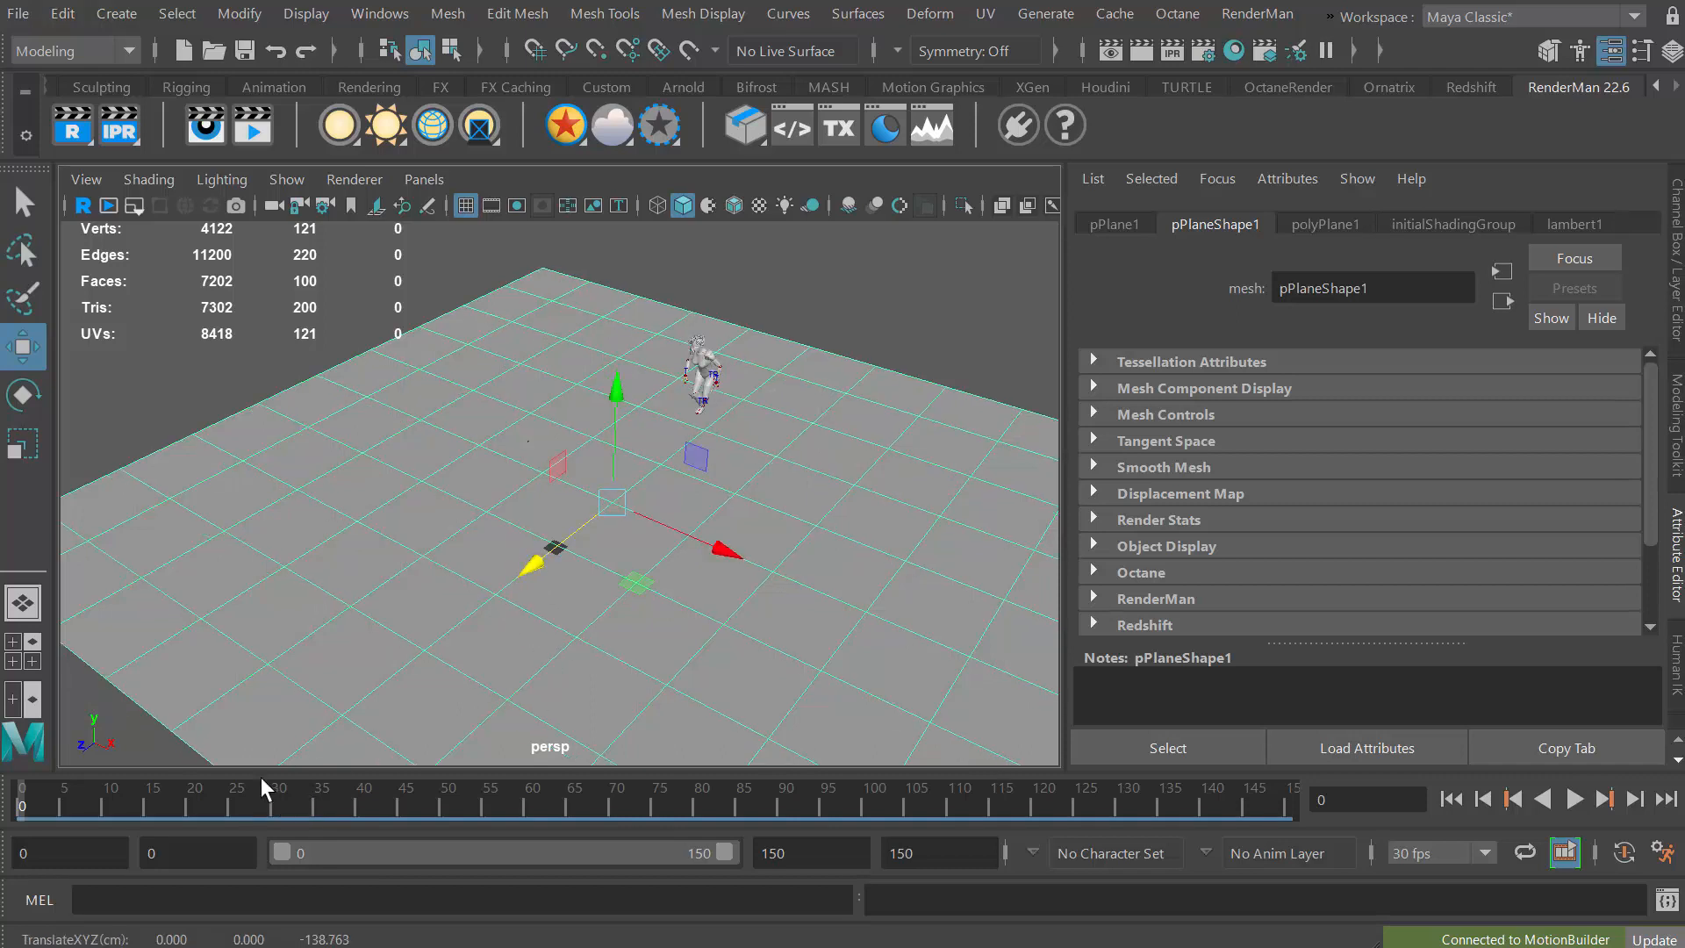
Stretch the ground plane along Z to a scale of about 2239 and check that it covers the whole run.
key("alt+v")
left_click_drag(620, 785, 21, 803)
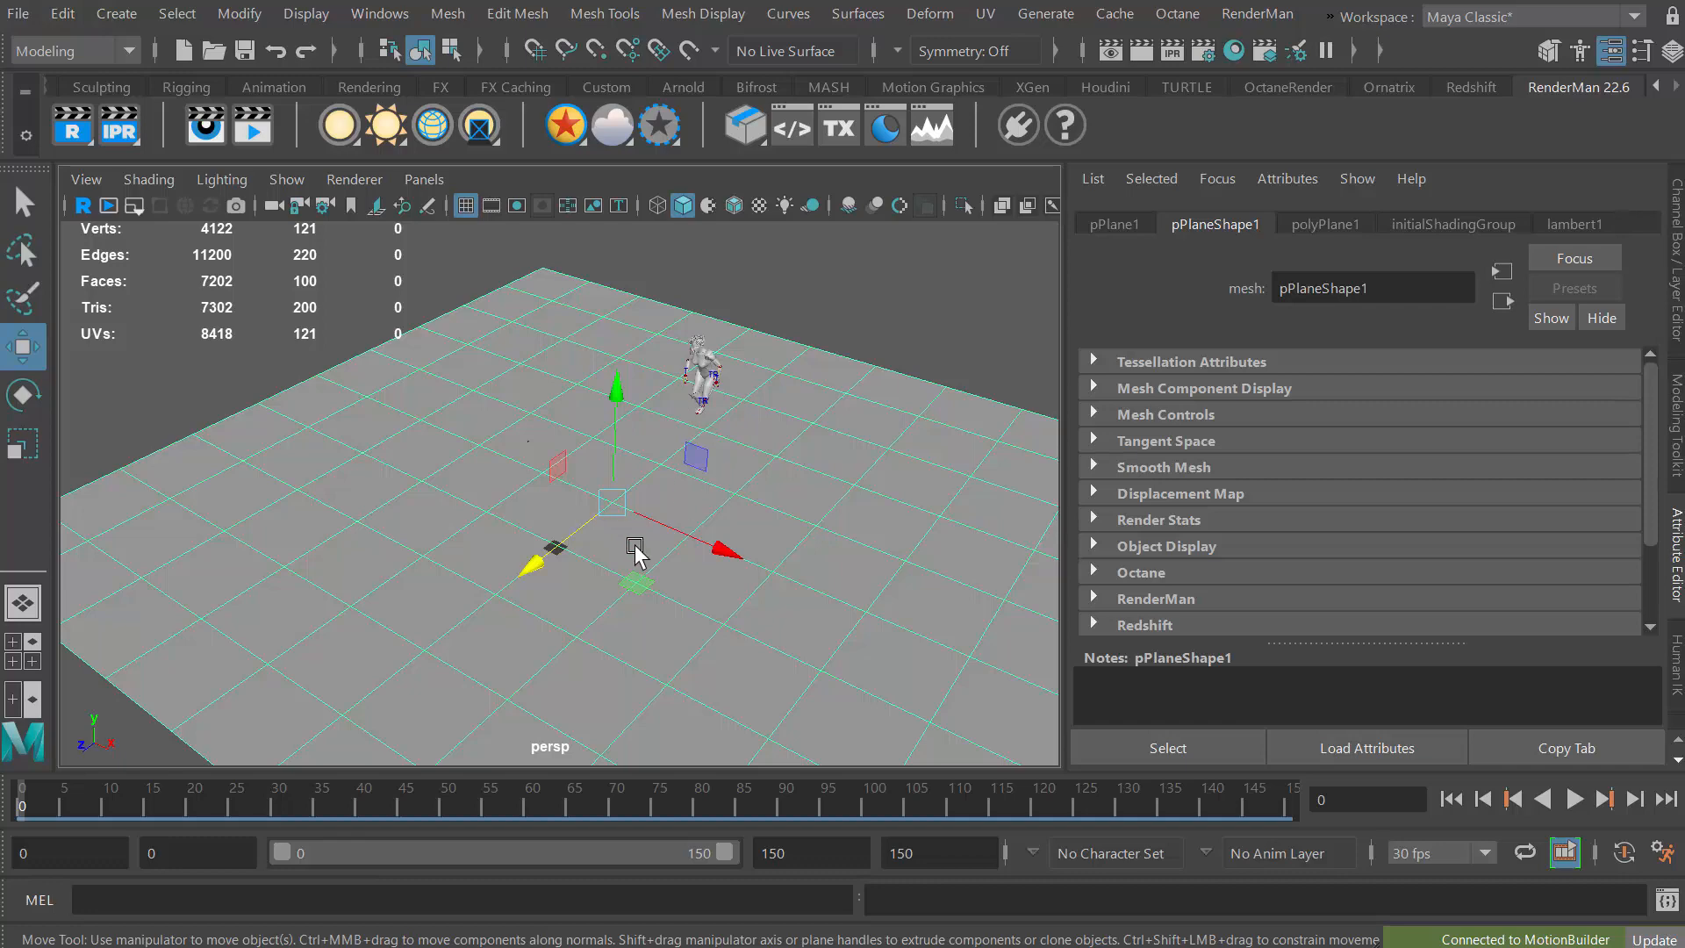
key("r")
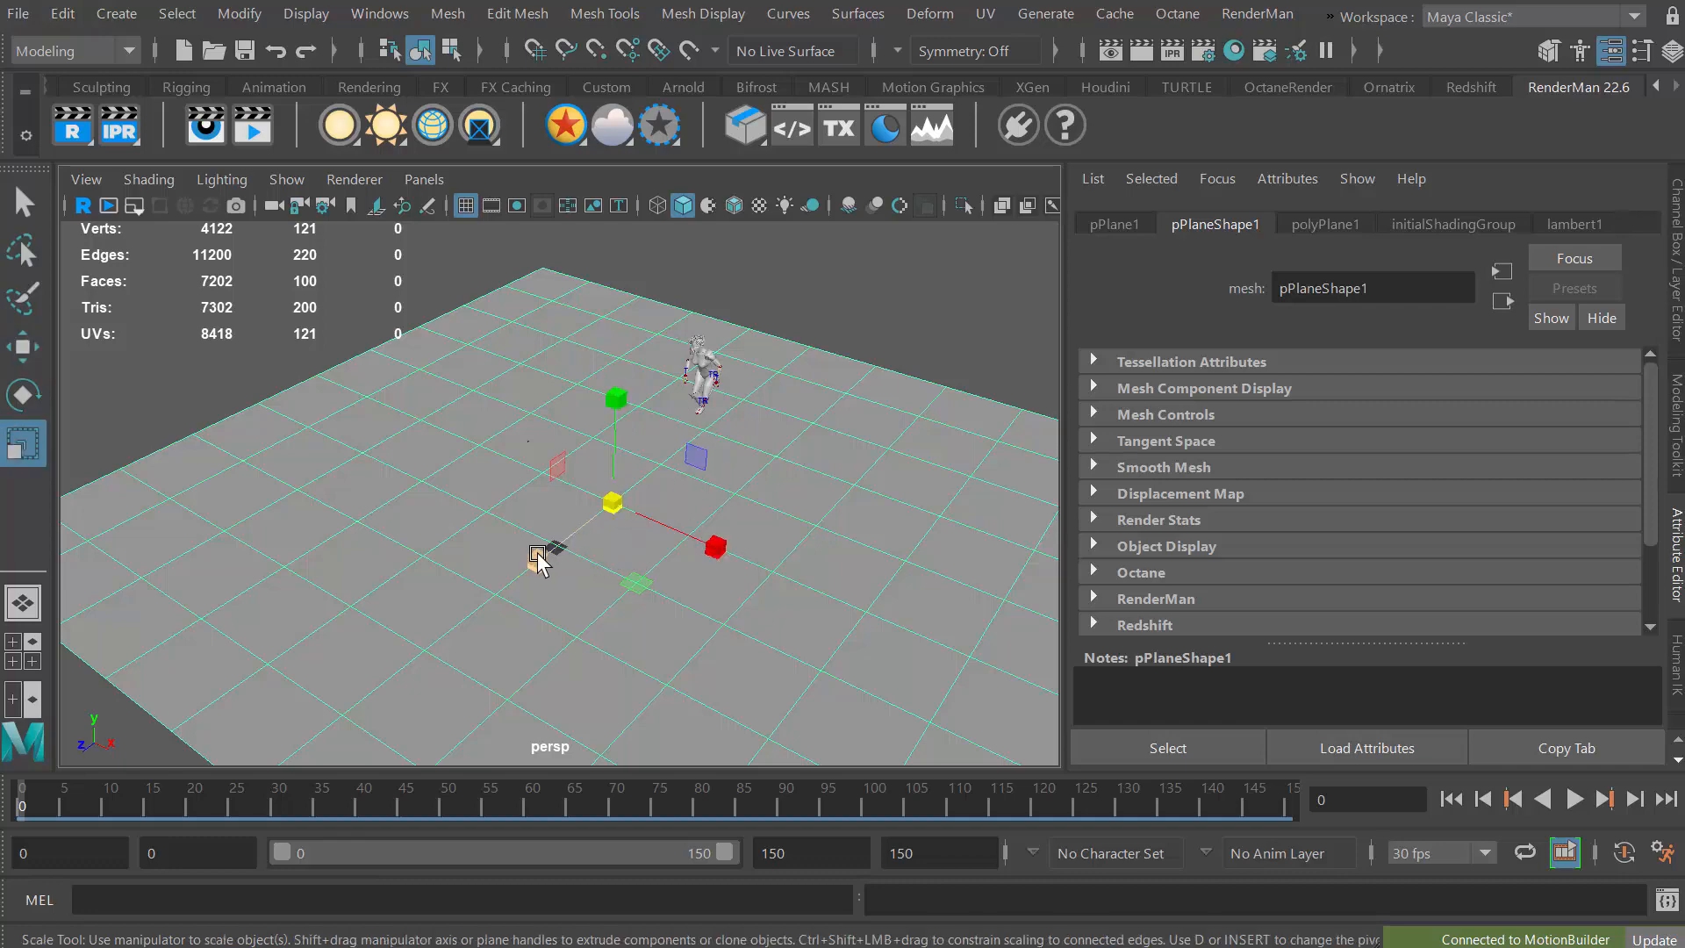
left_click_drag(545, 556, 483, 624)
key("alt+v")
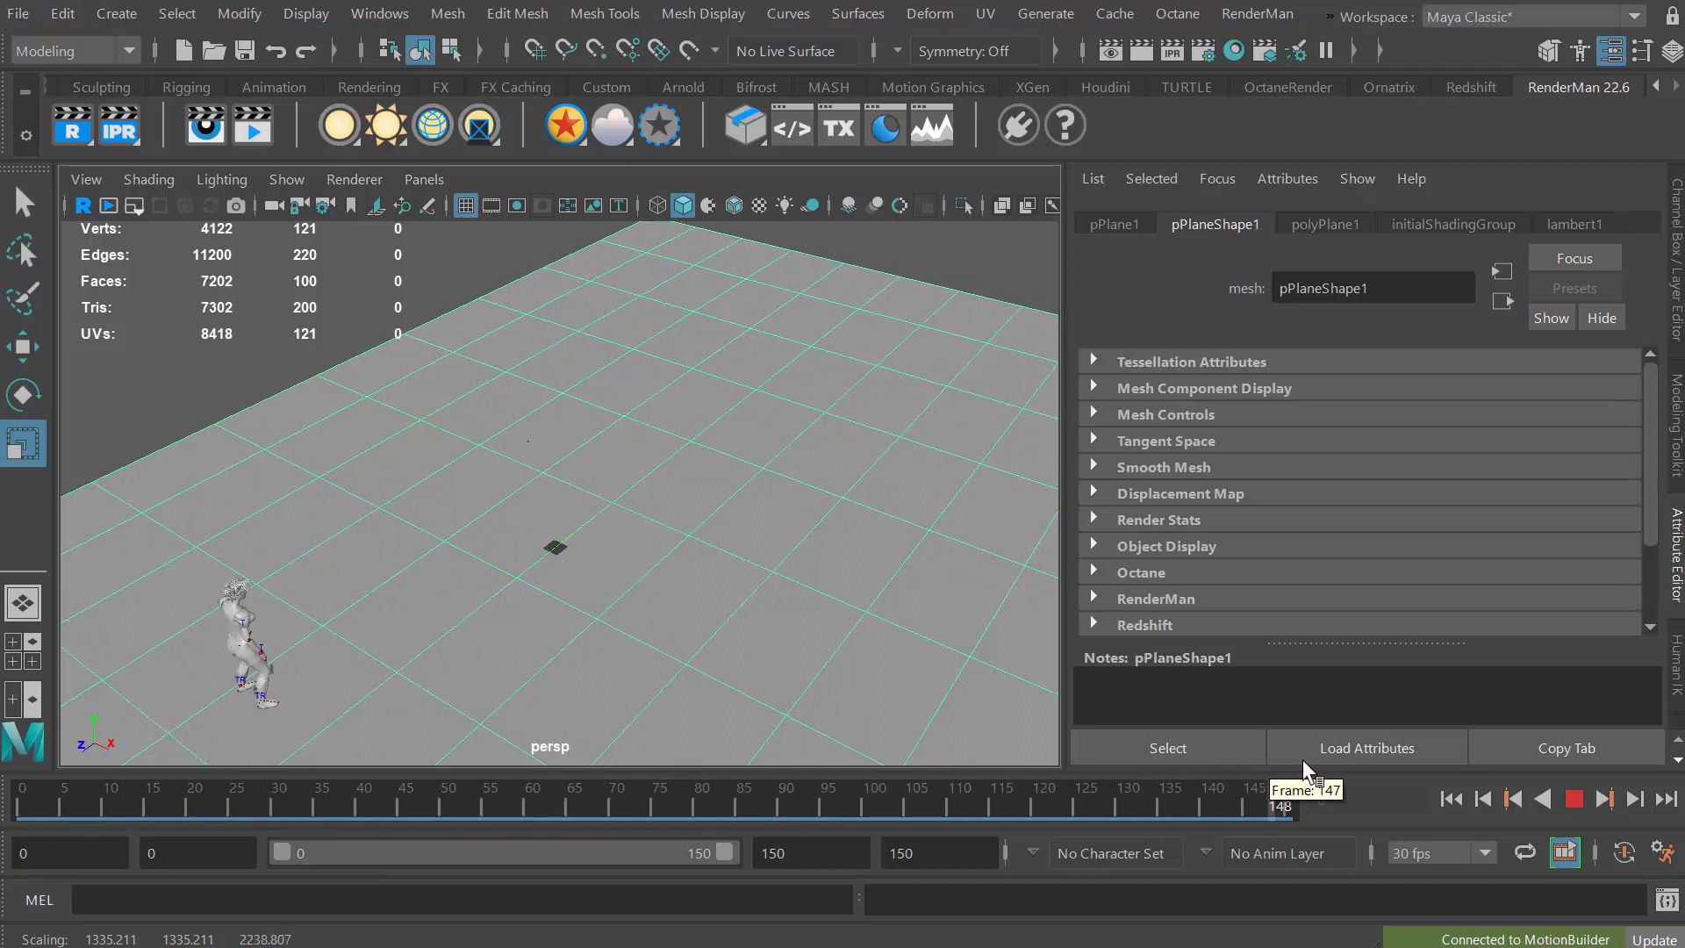
left_click_drag(847, 807, 22, 802)
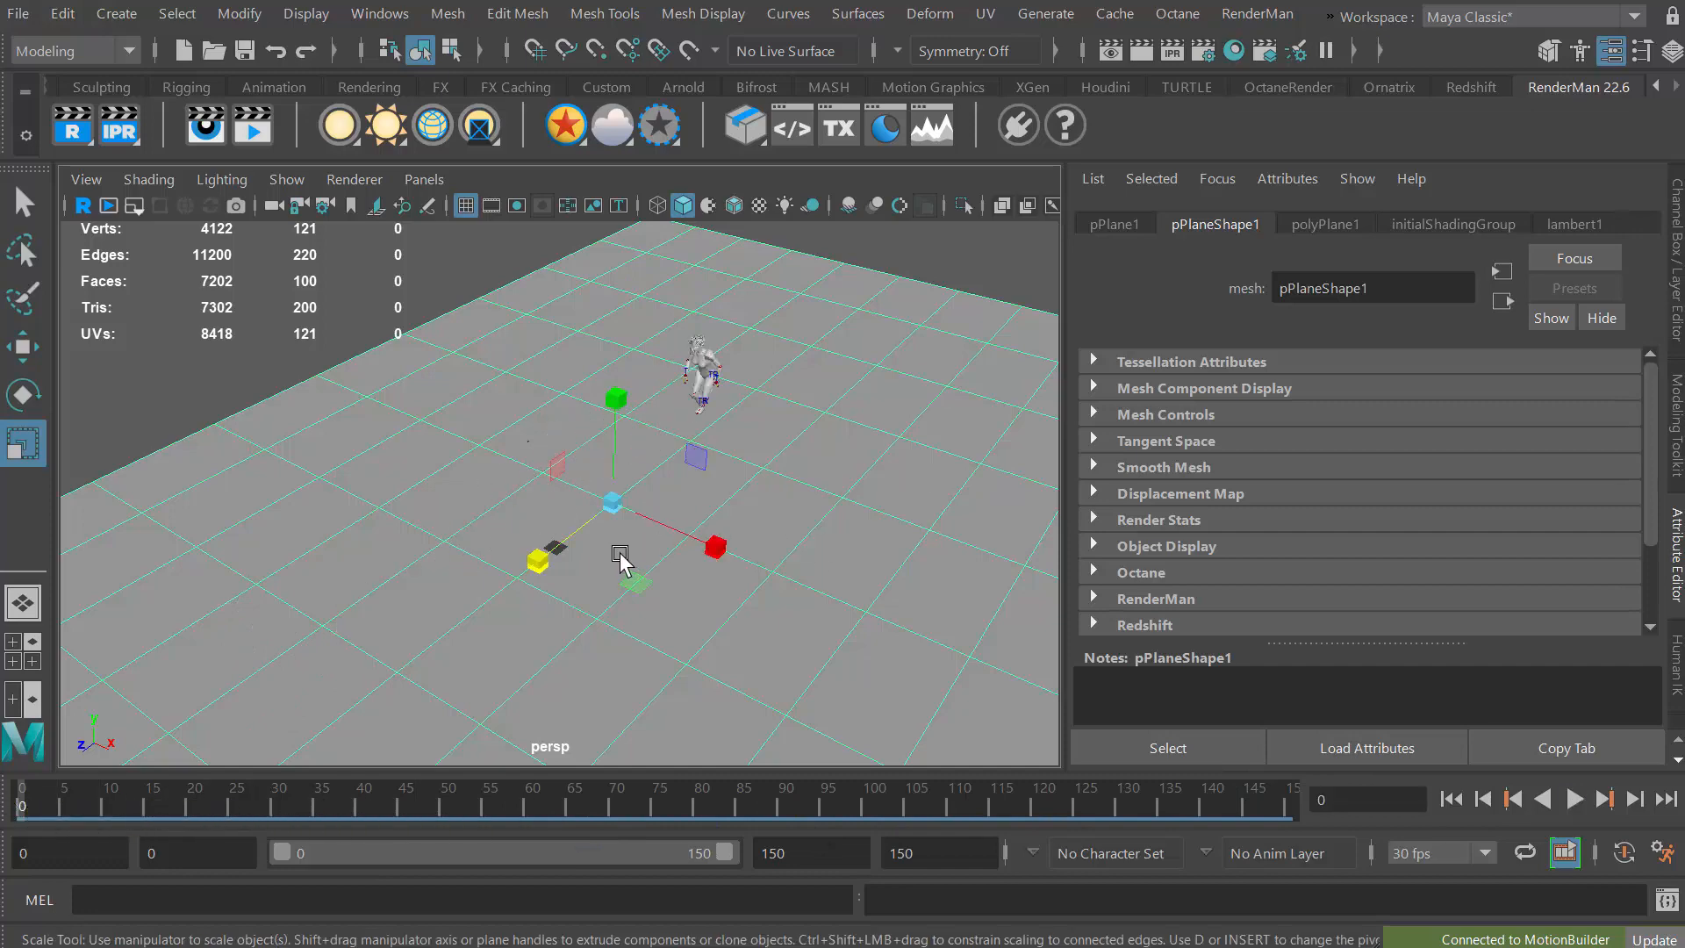
Frame the character from a lower angle, review the Arnold render settings, and test-render frame 0.
left_click_drag(620, 526, 731, 544, "alt")
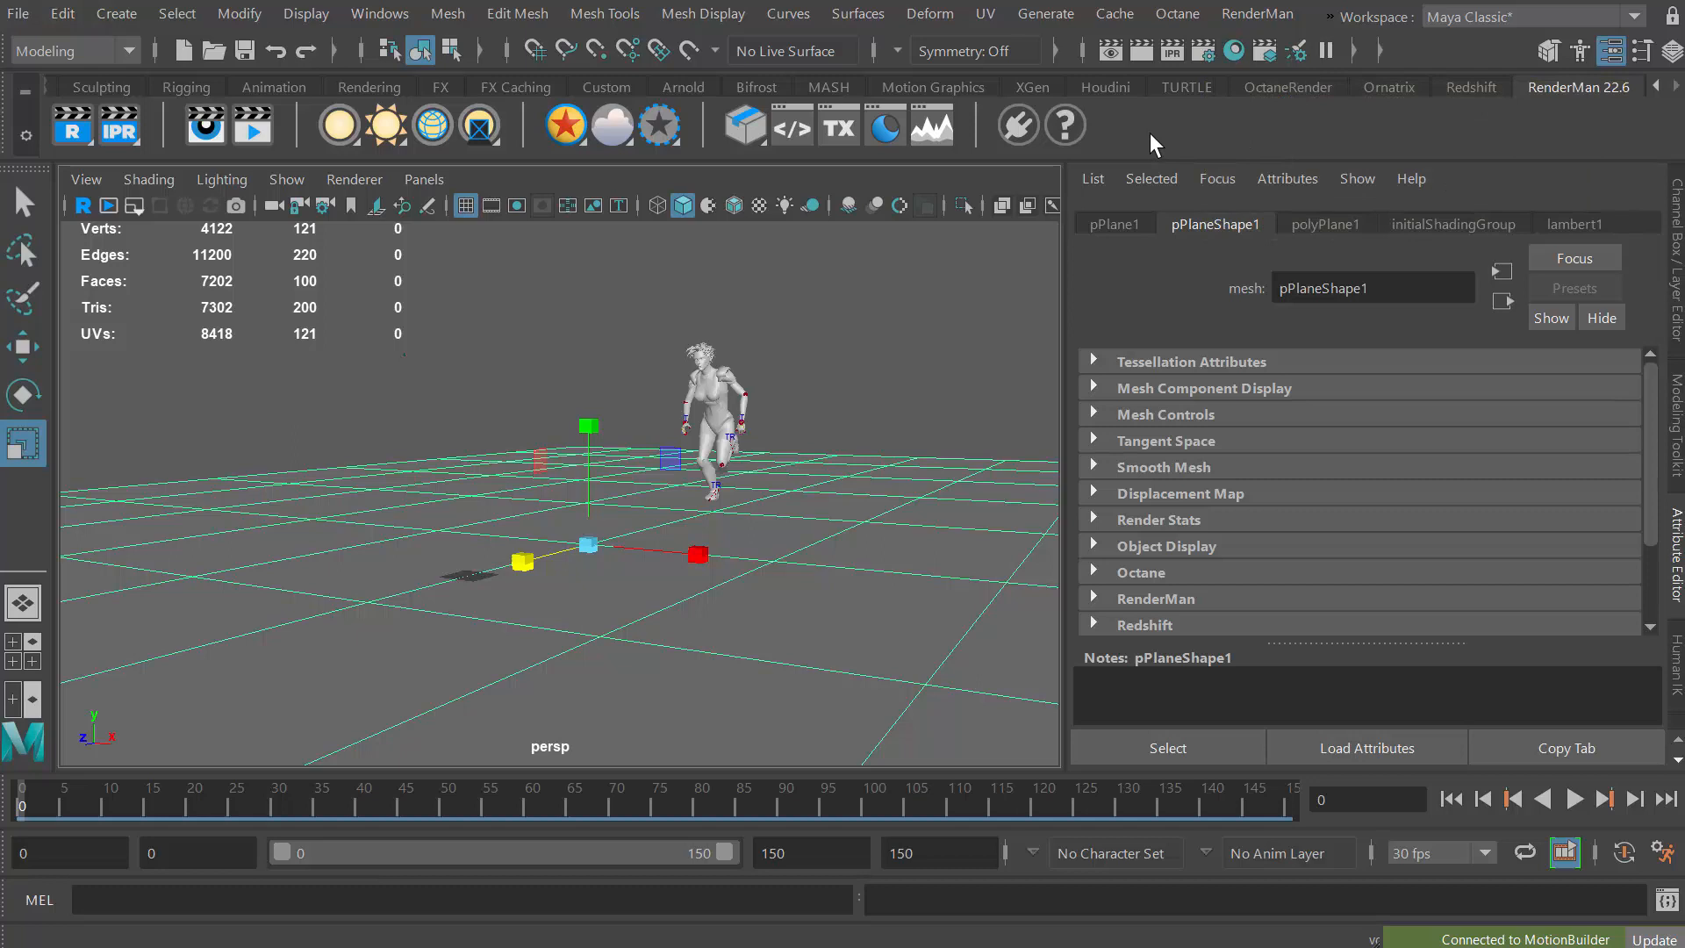
left_click(1204, 55)
left_click_drag(897, 0, 682, 69)
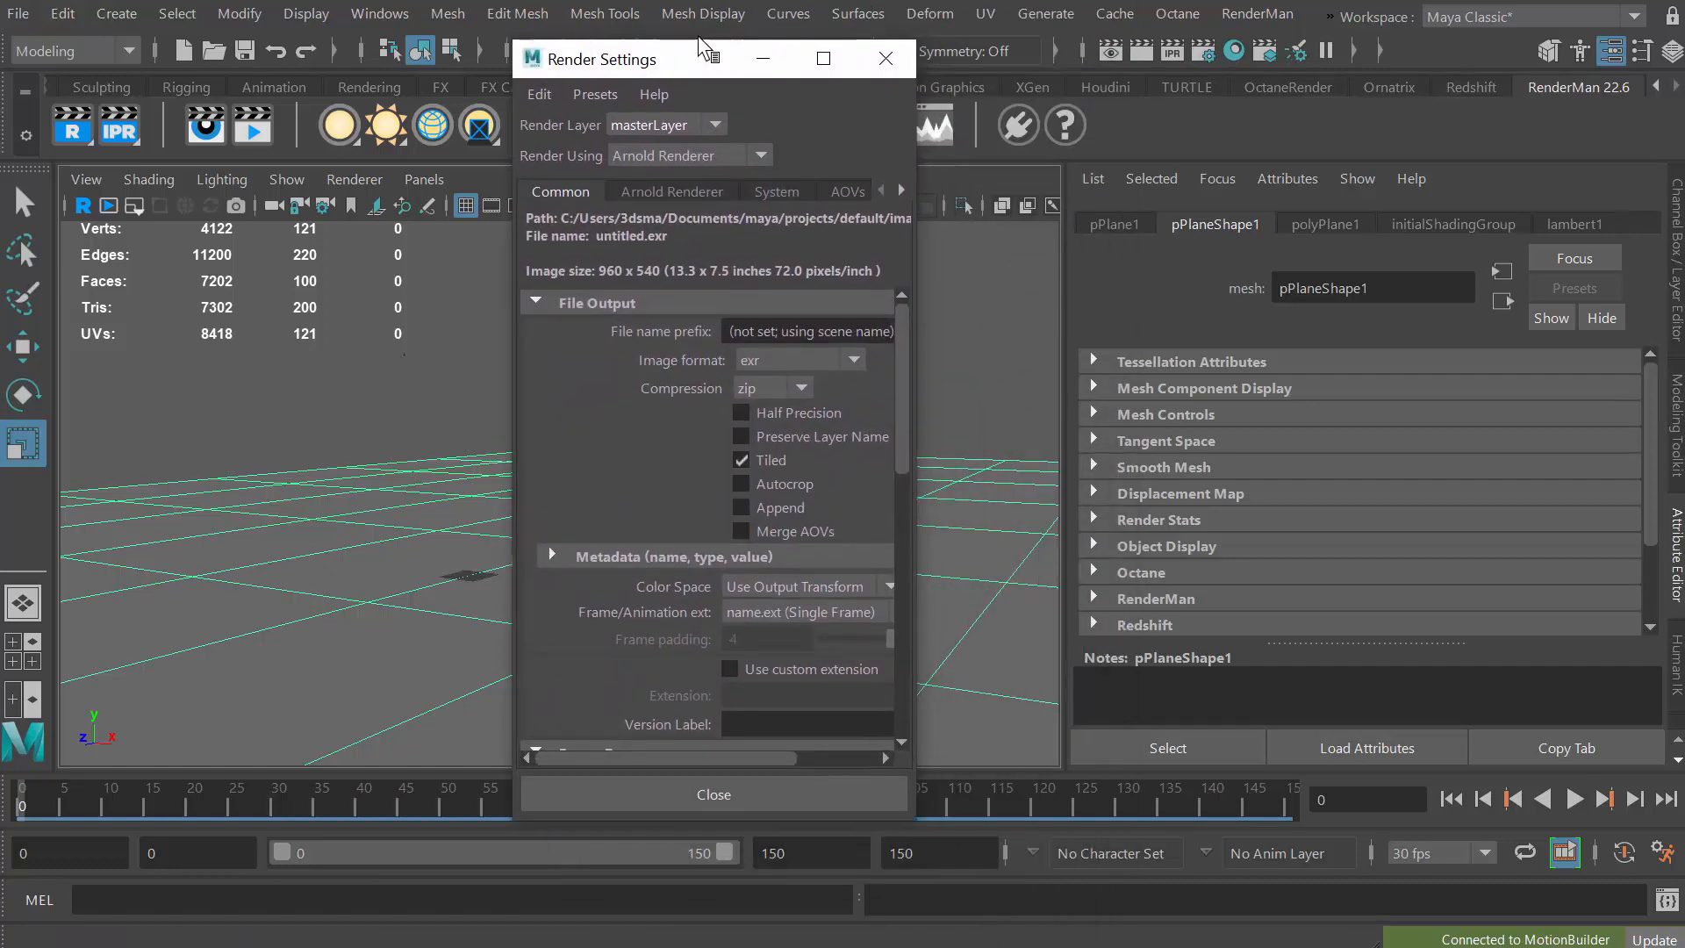
left_click_drag(698, 66, 699, 47)
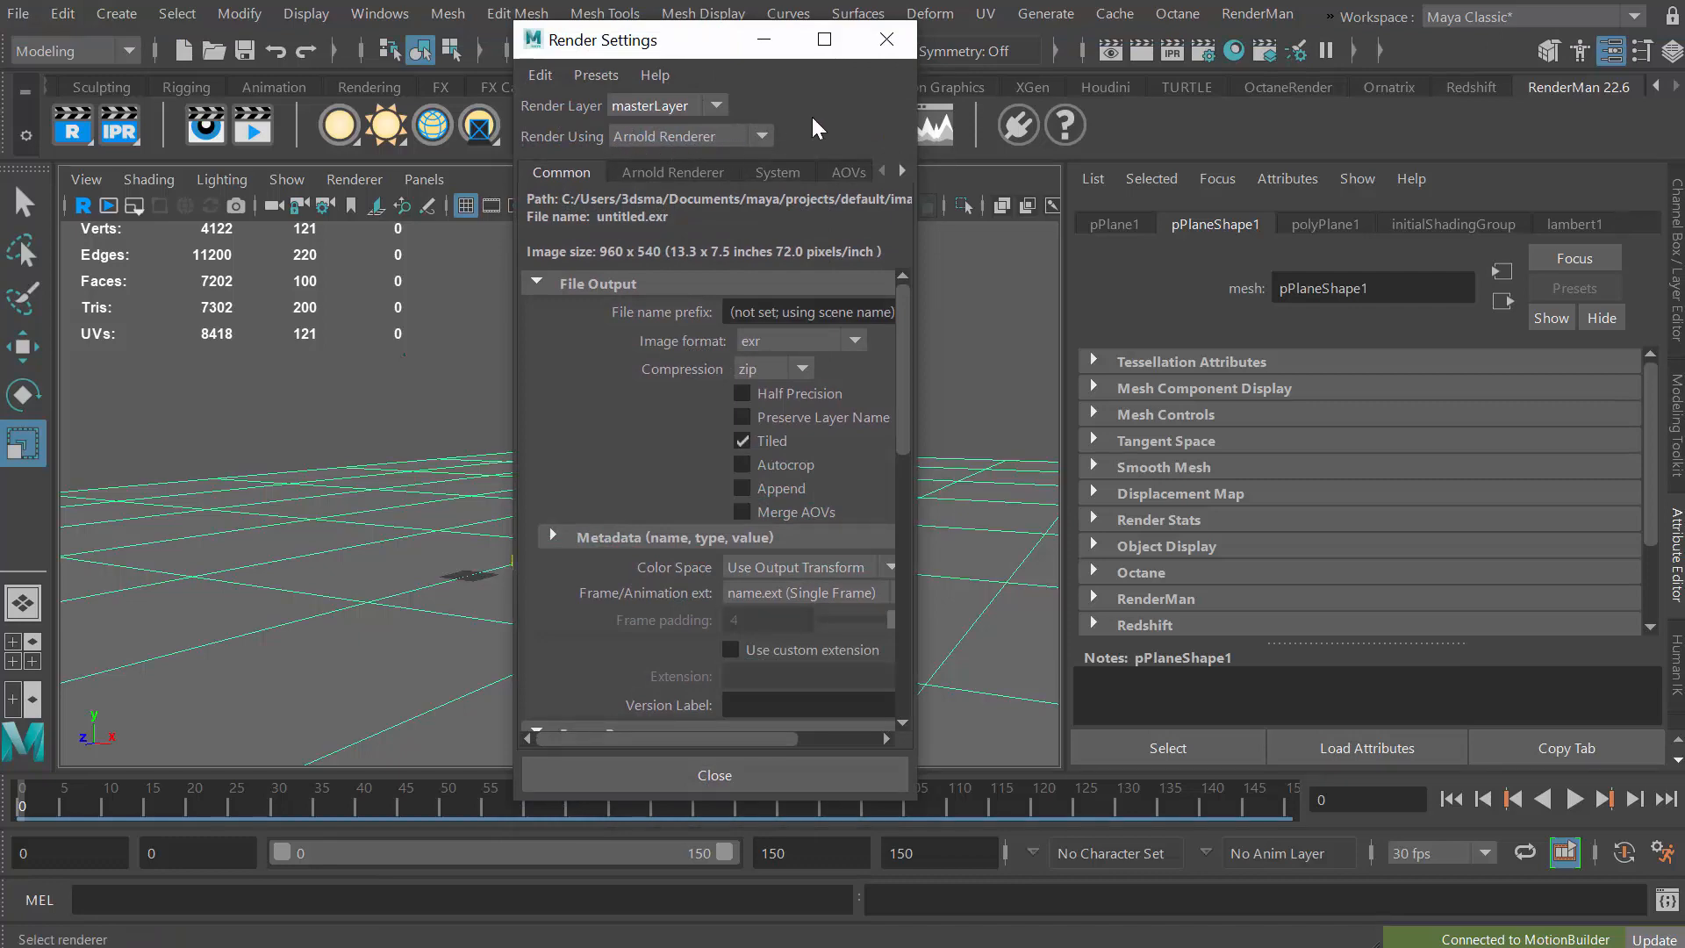
left_click(886, 39)
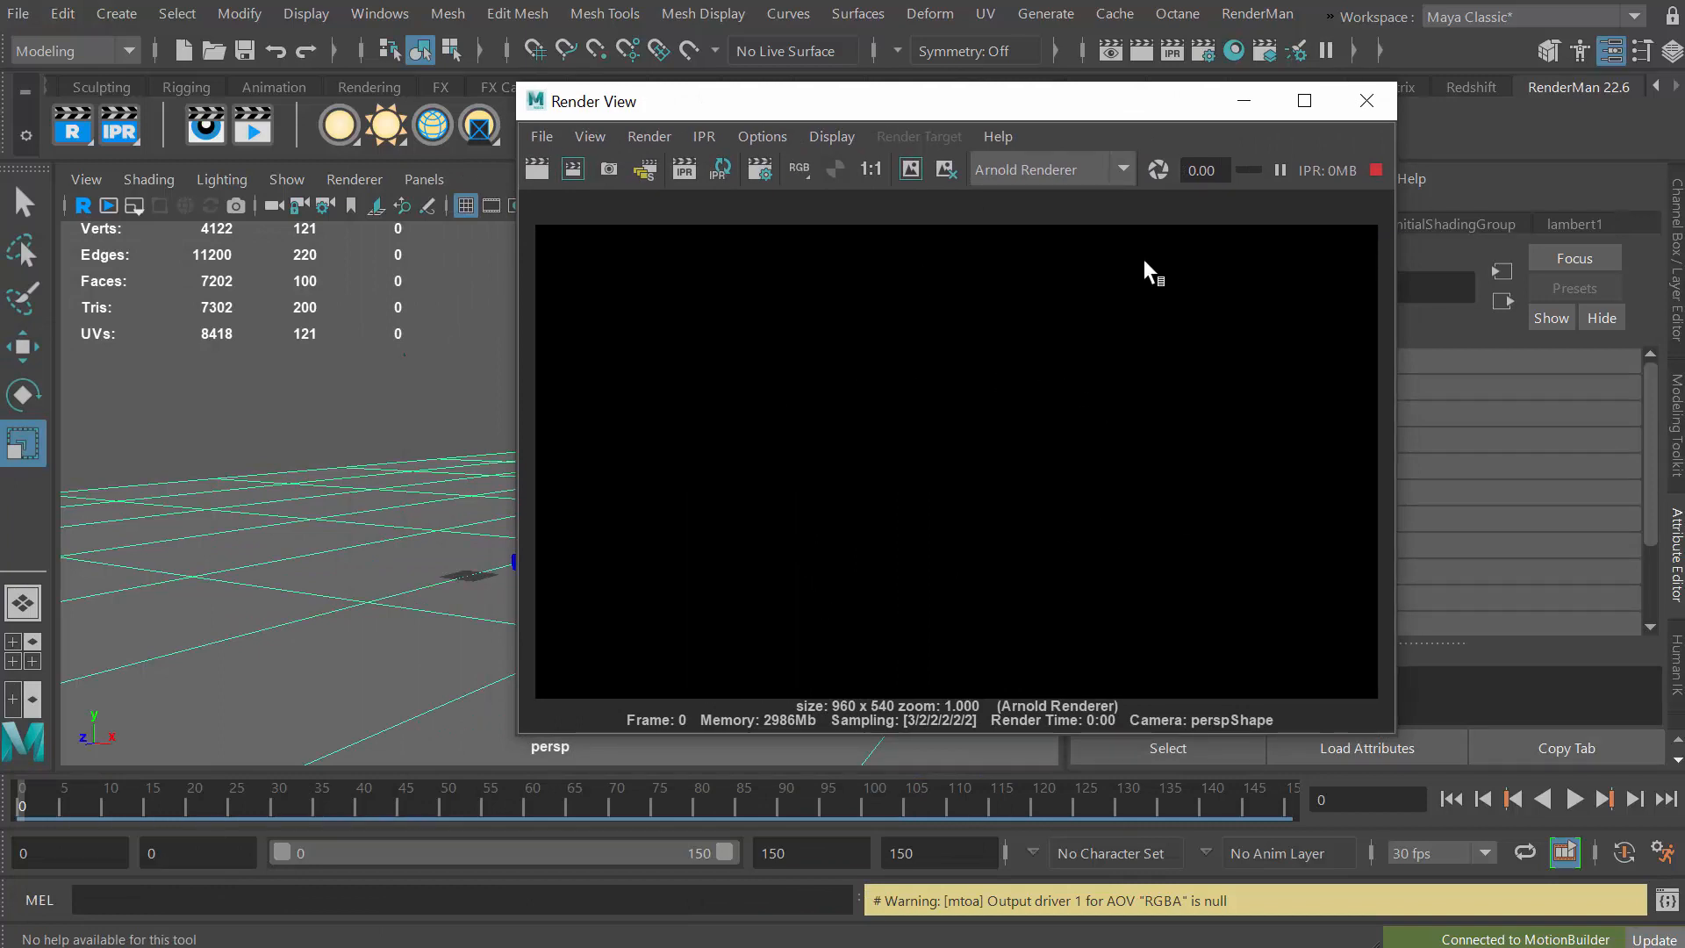
left_click(1368, 102)
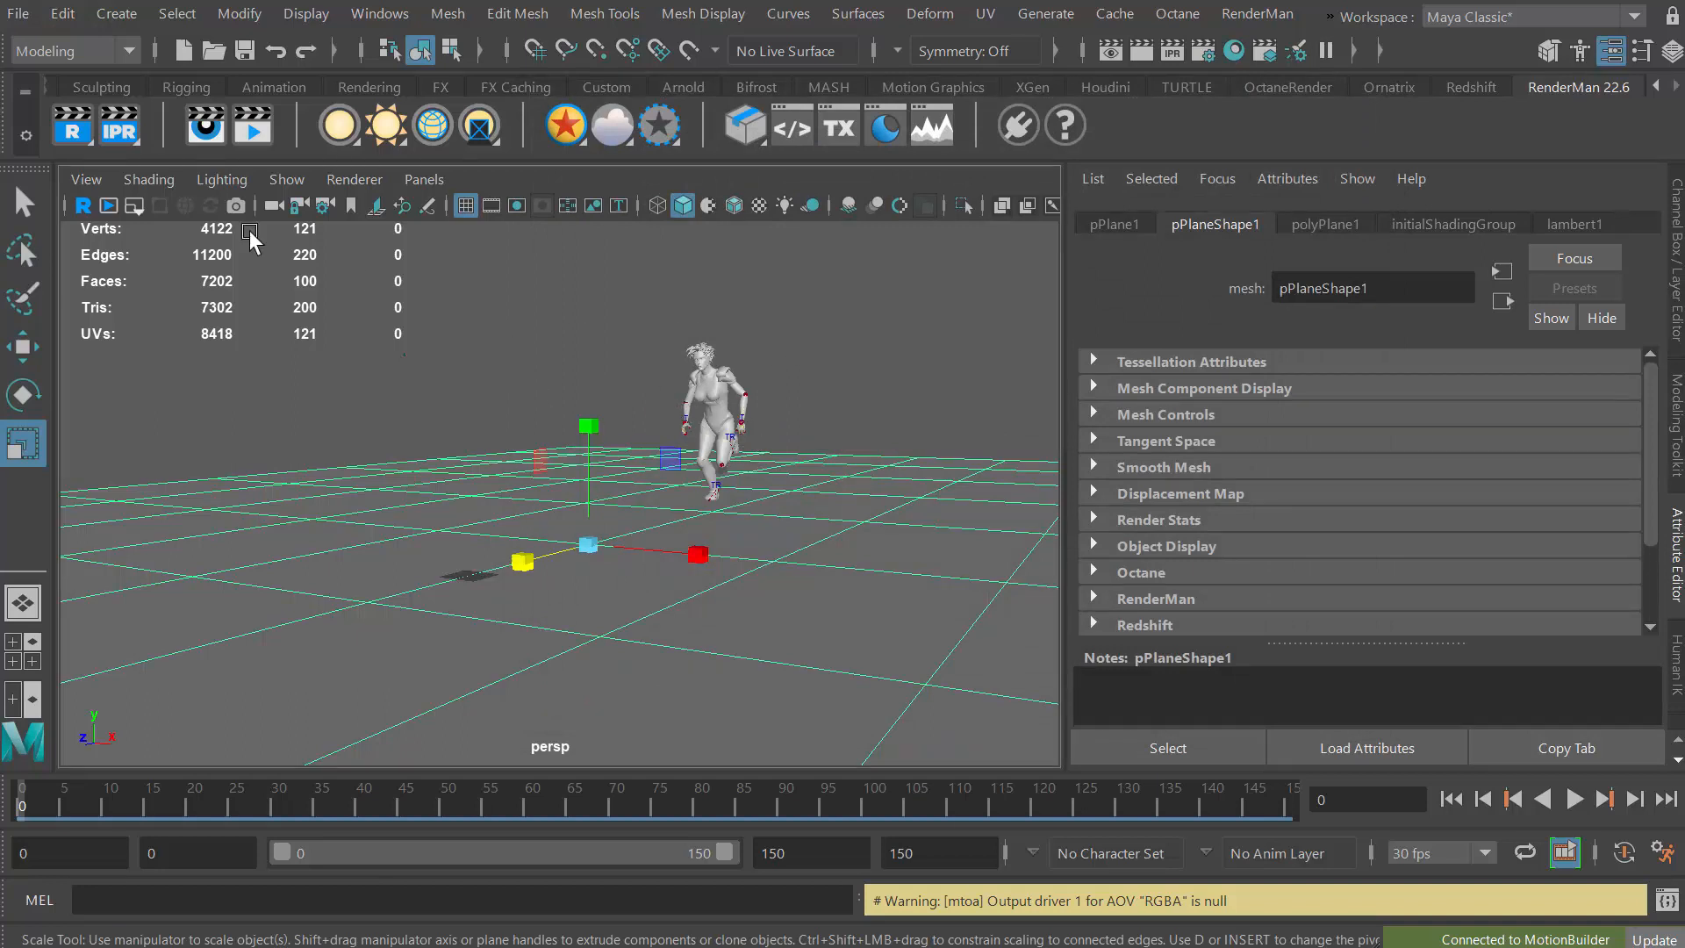
left_click(118, 17)
mouse_move(253, 158)
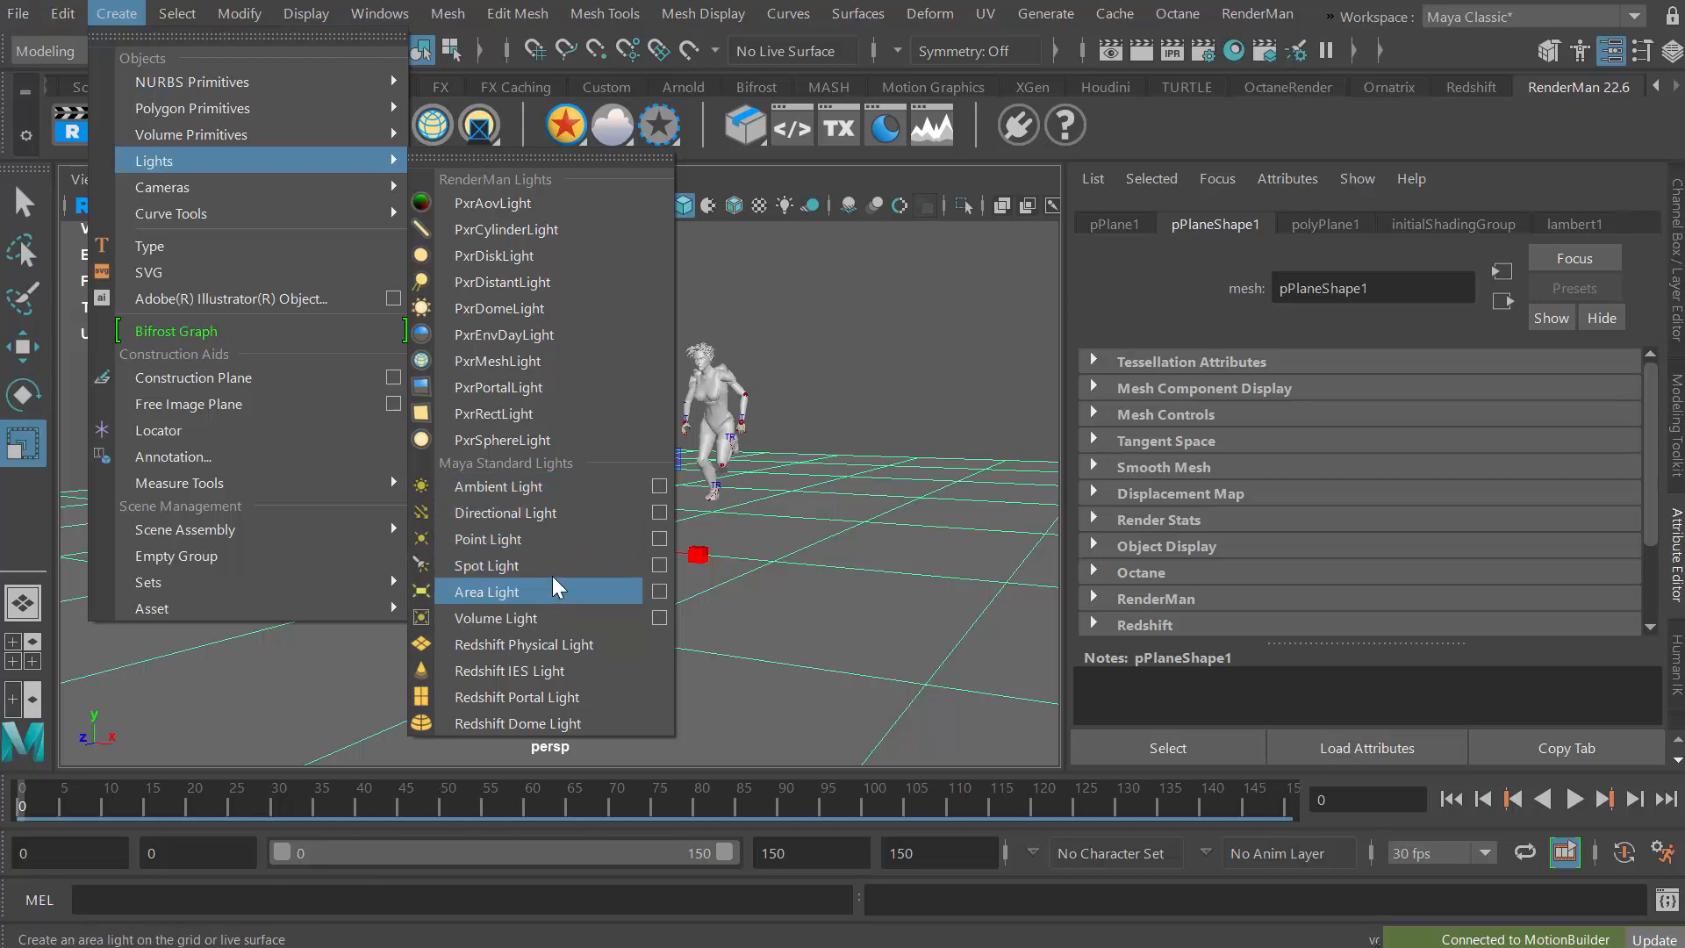
left_click(544, 518)
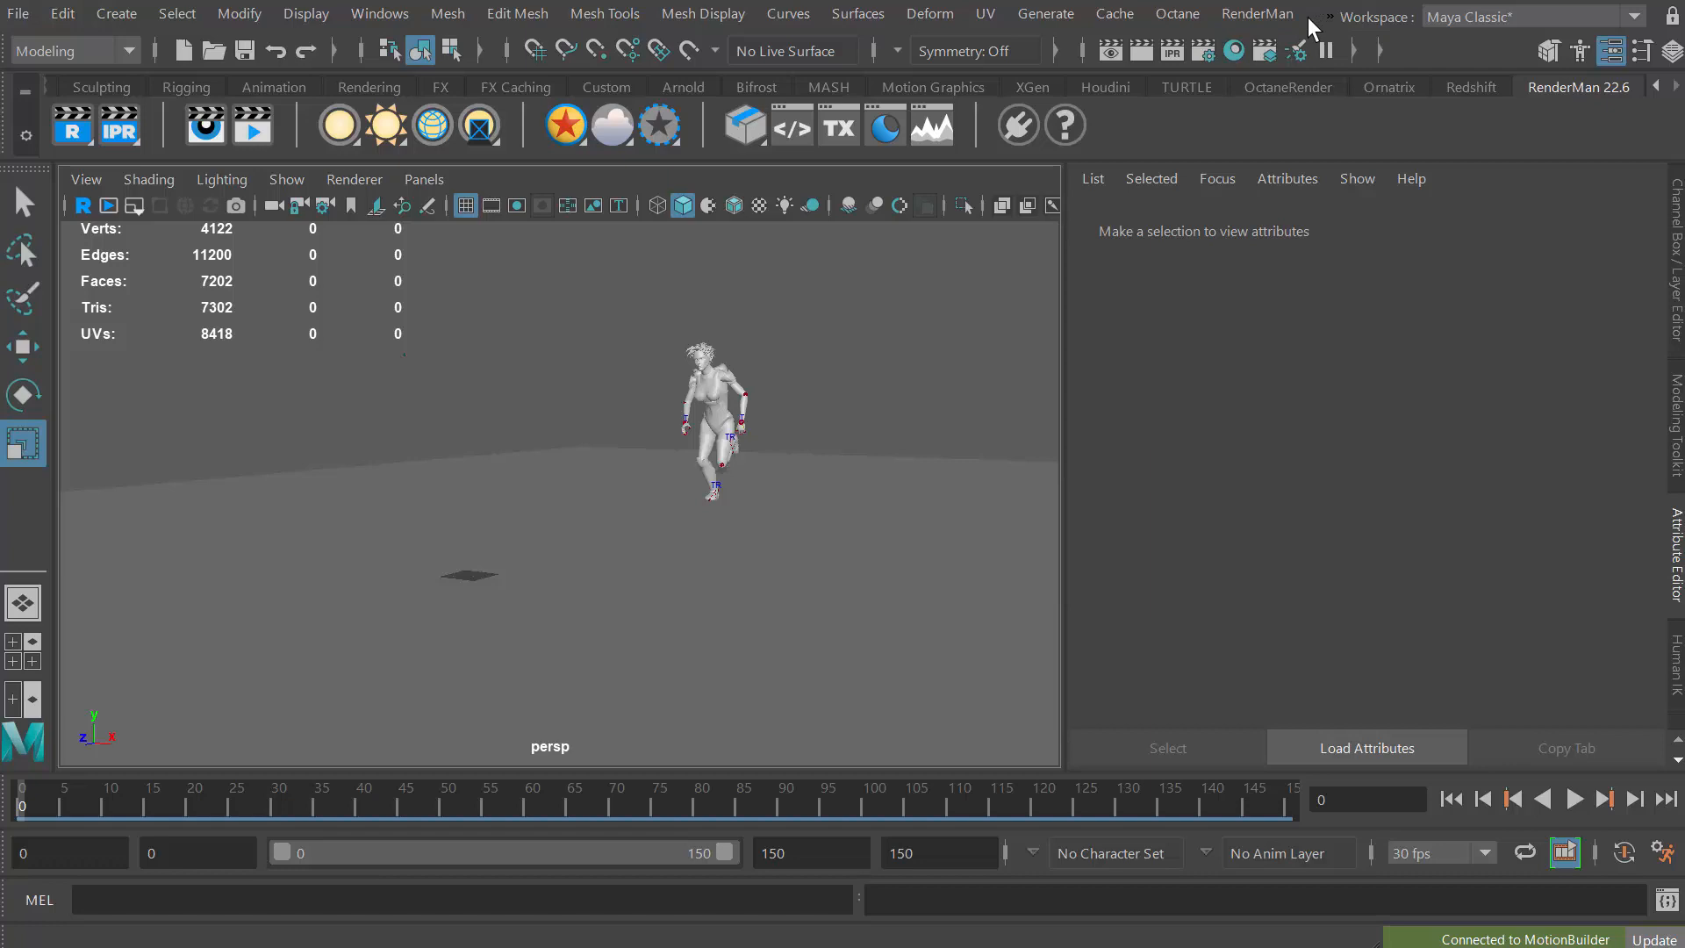
Add an Arnold area light to the scene, keeping the Arnold light list open as a floating window.
left_click(1332, 18)
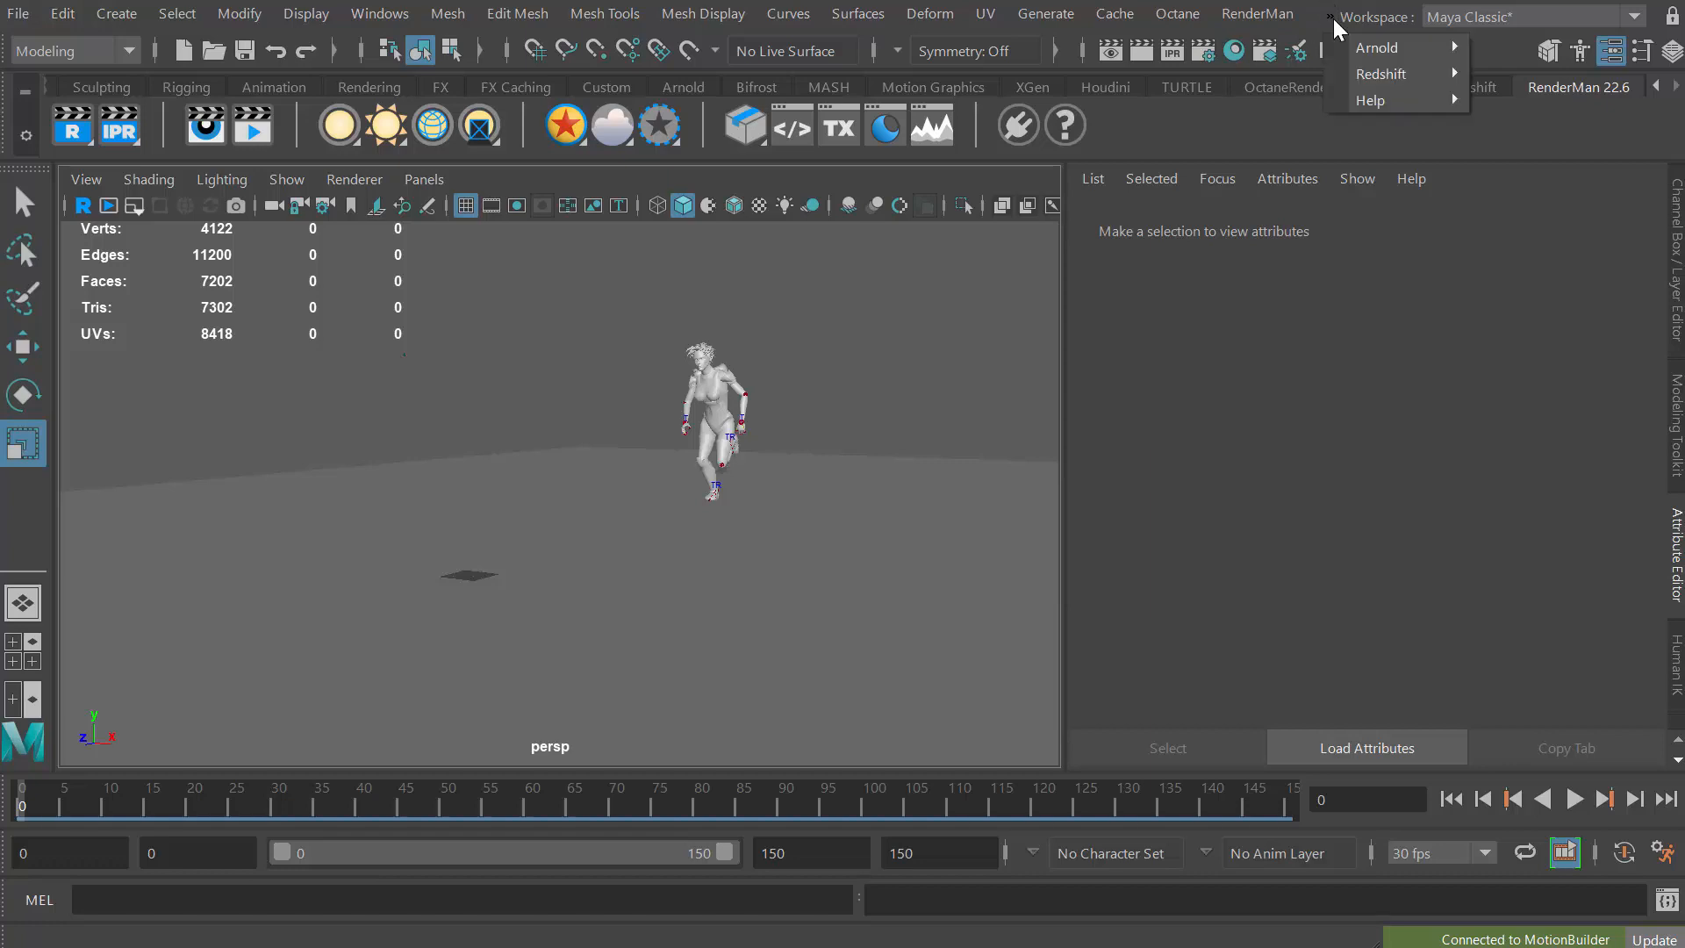
mouse_move(1354, 46)
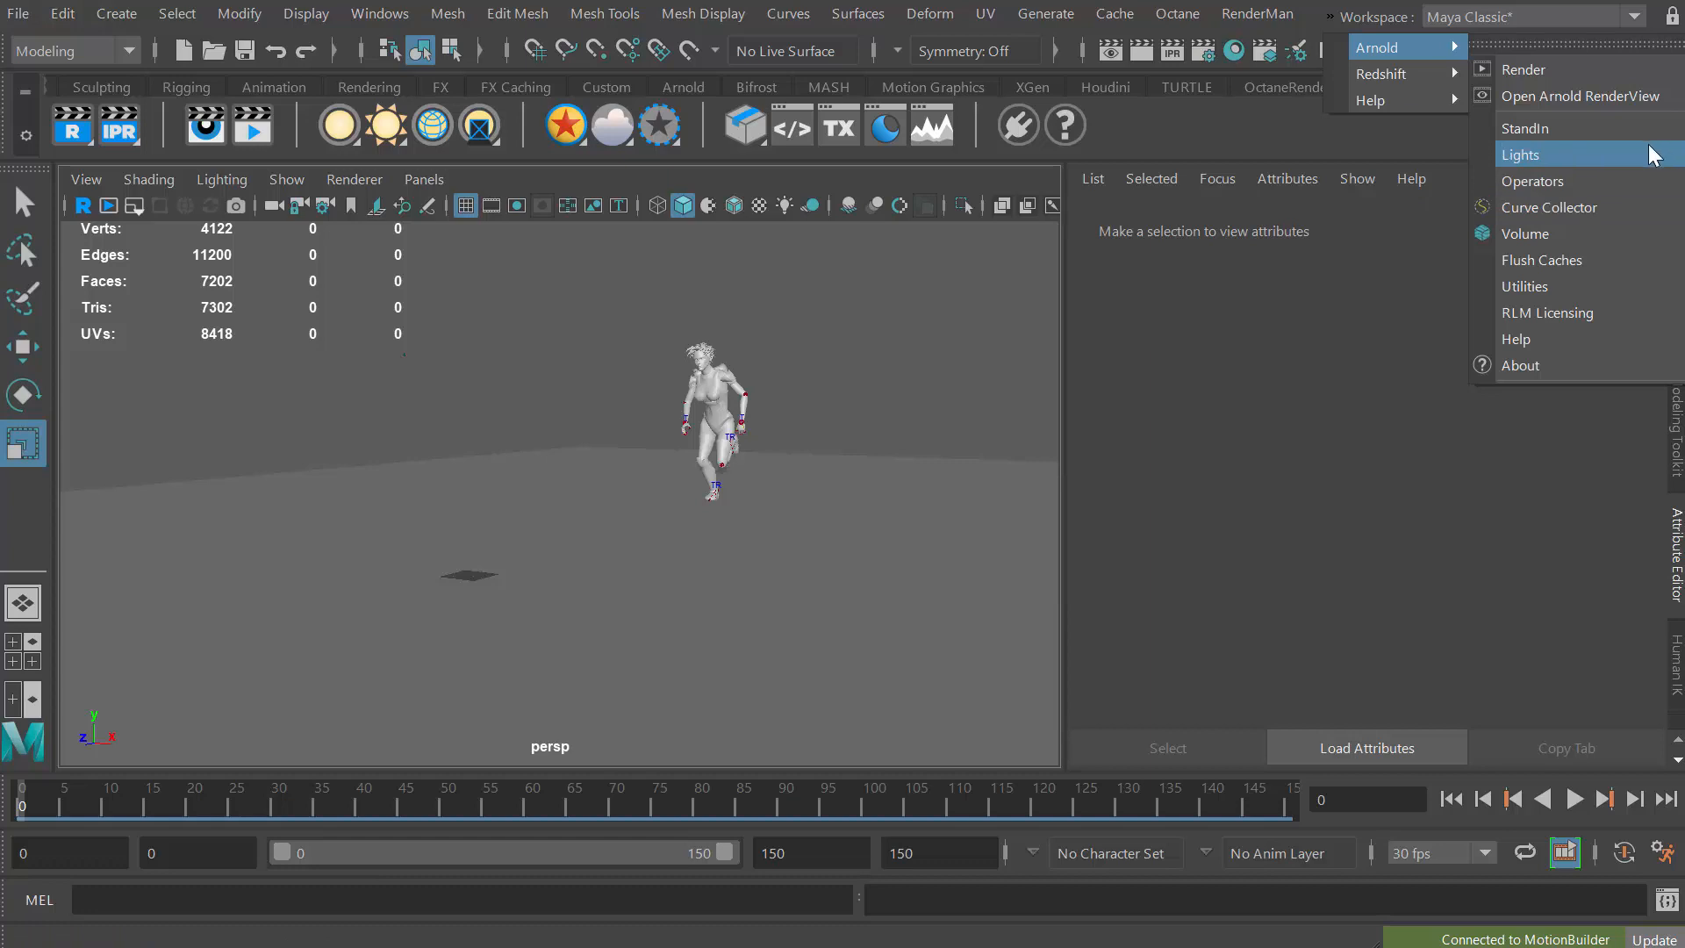
left_click(1684, 145)
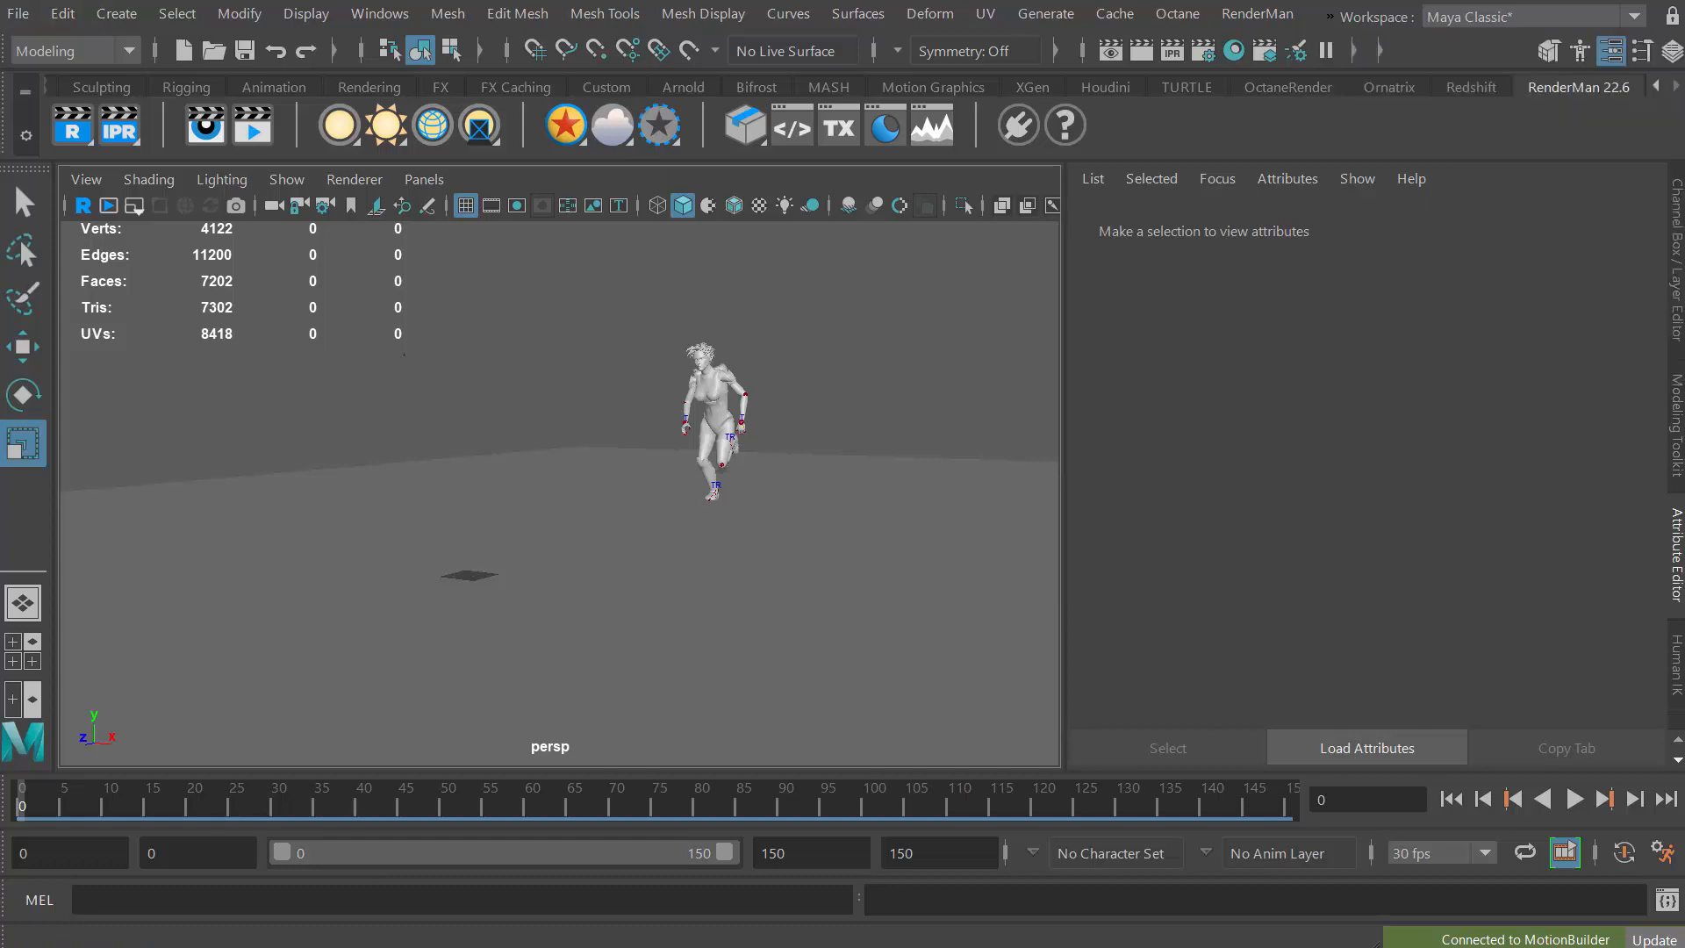
left_click_drag(1683, 166, 955, 283)
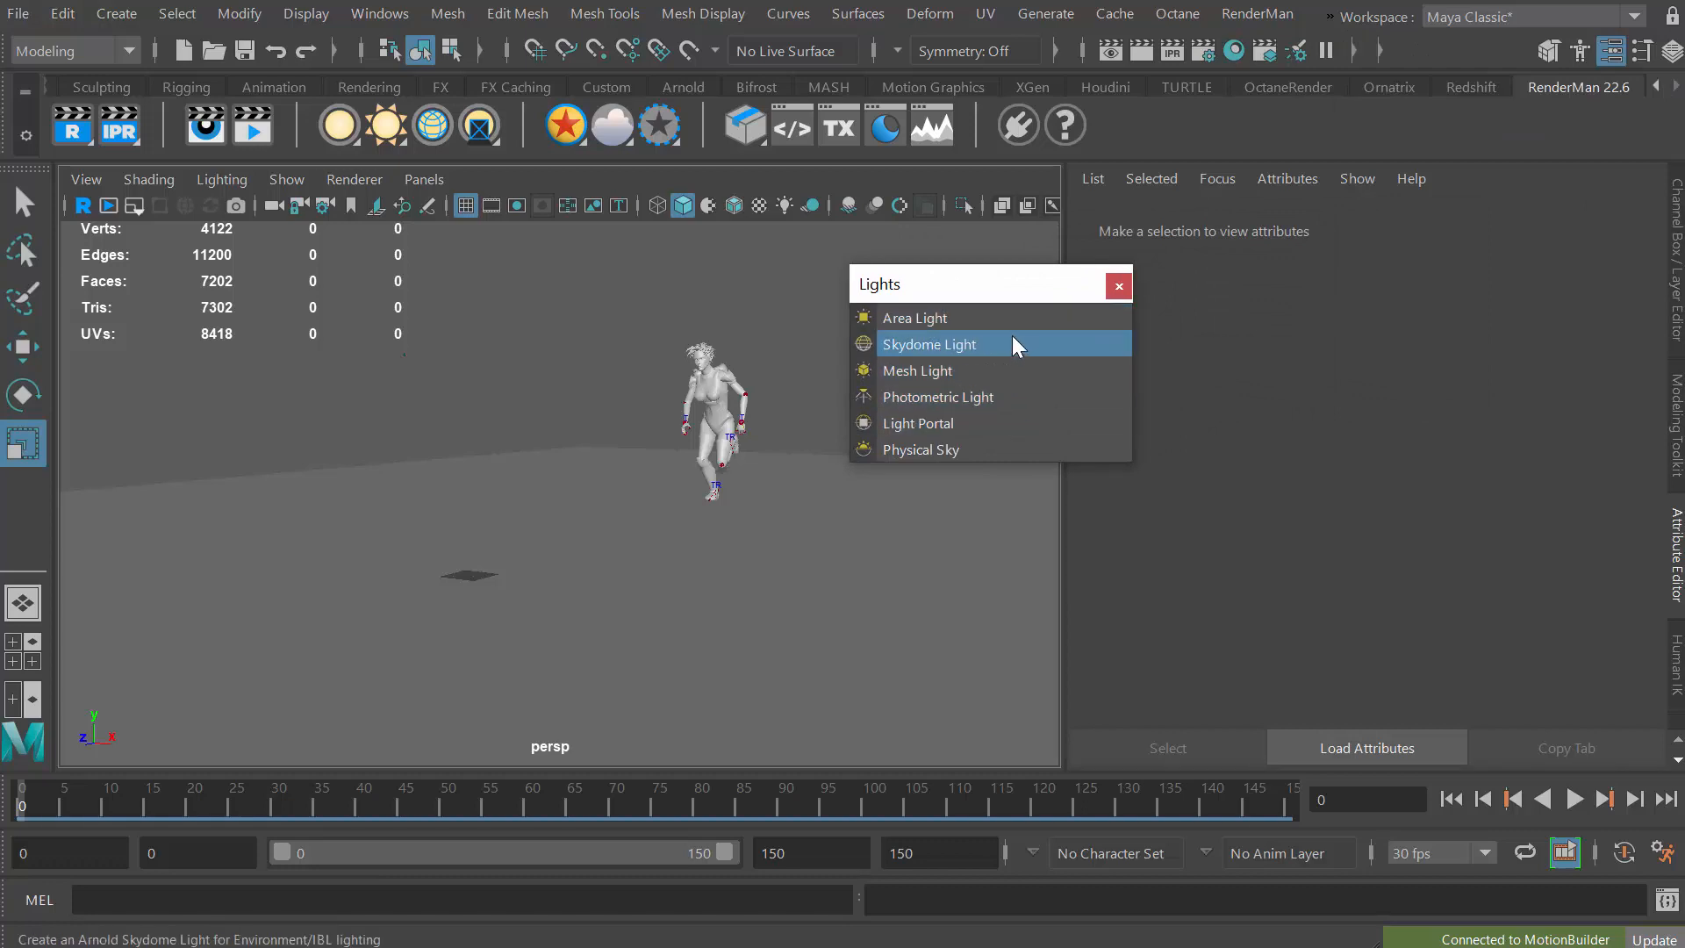
left_click_drag(997, 279, 972, 256)
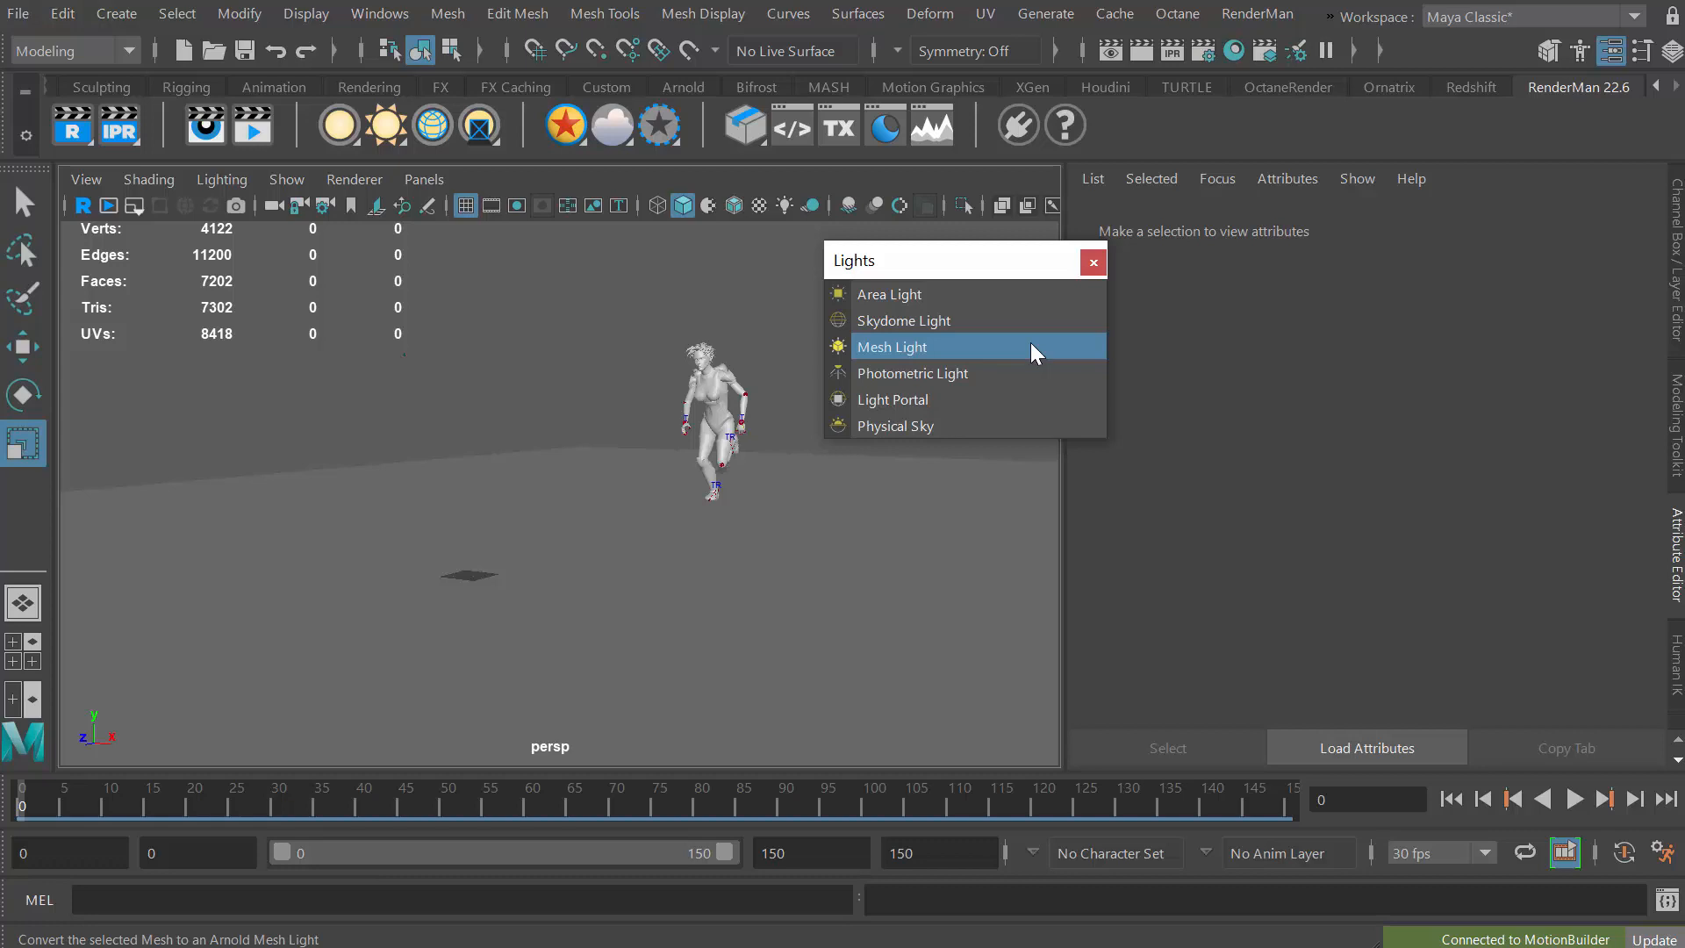
left_click(981, 298)
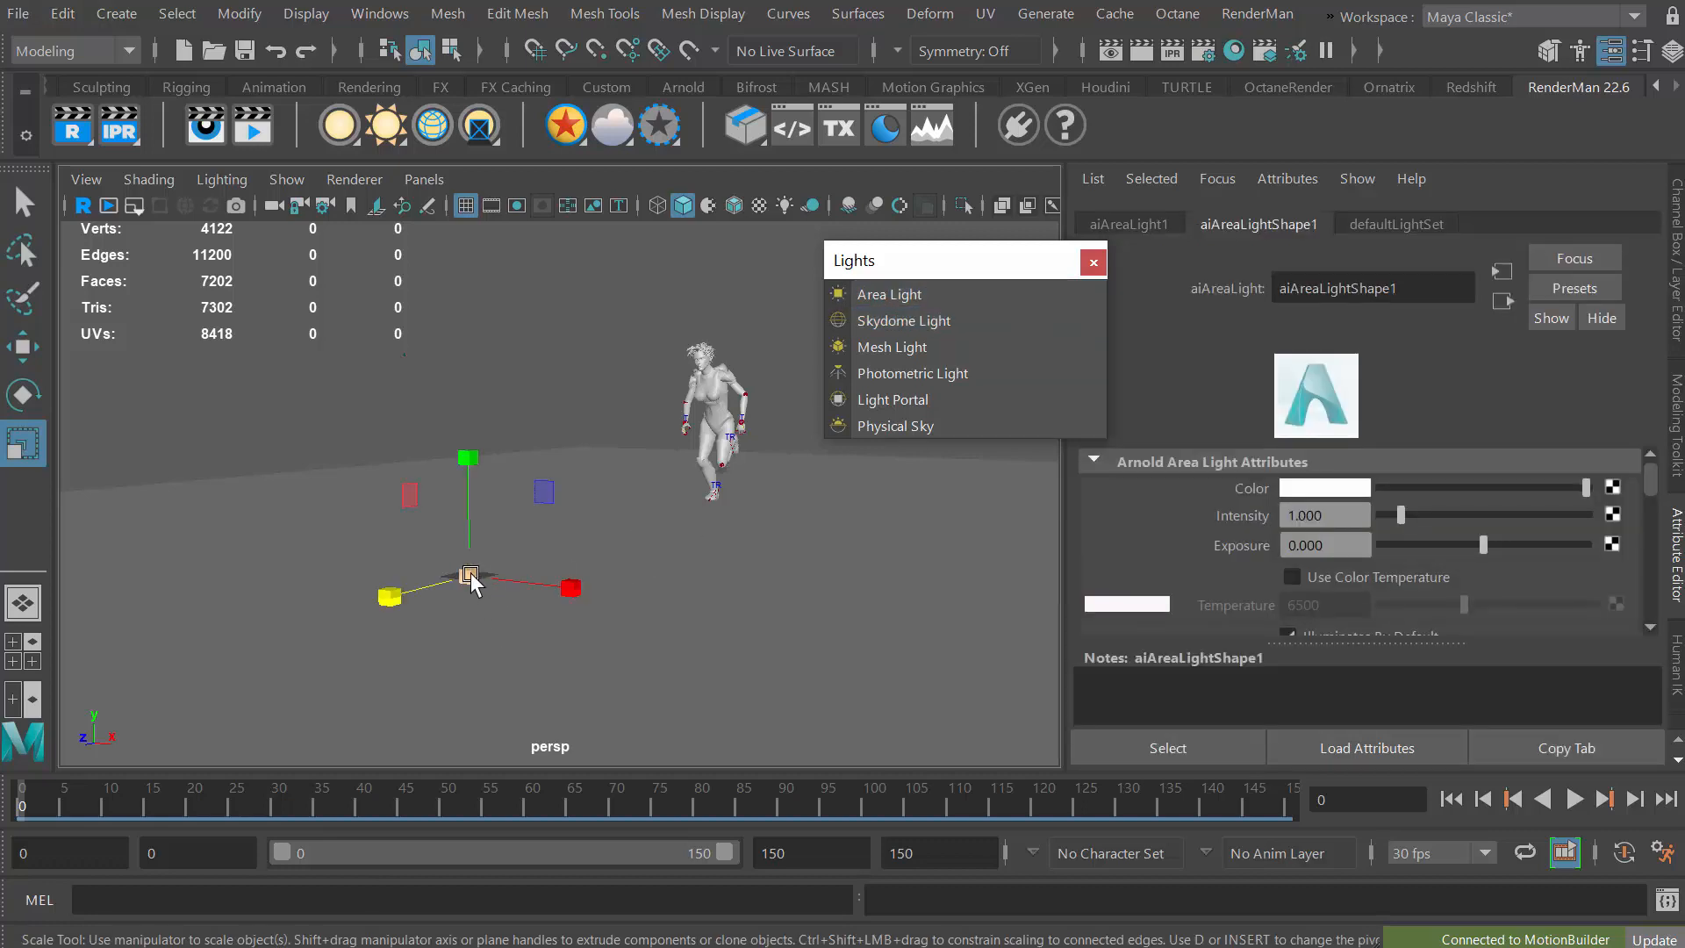
Scale the area light uniformly to about 17.9 and raise it along Y to about 102 cm.
left_click_drag(470, 576, 545, 632)
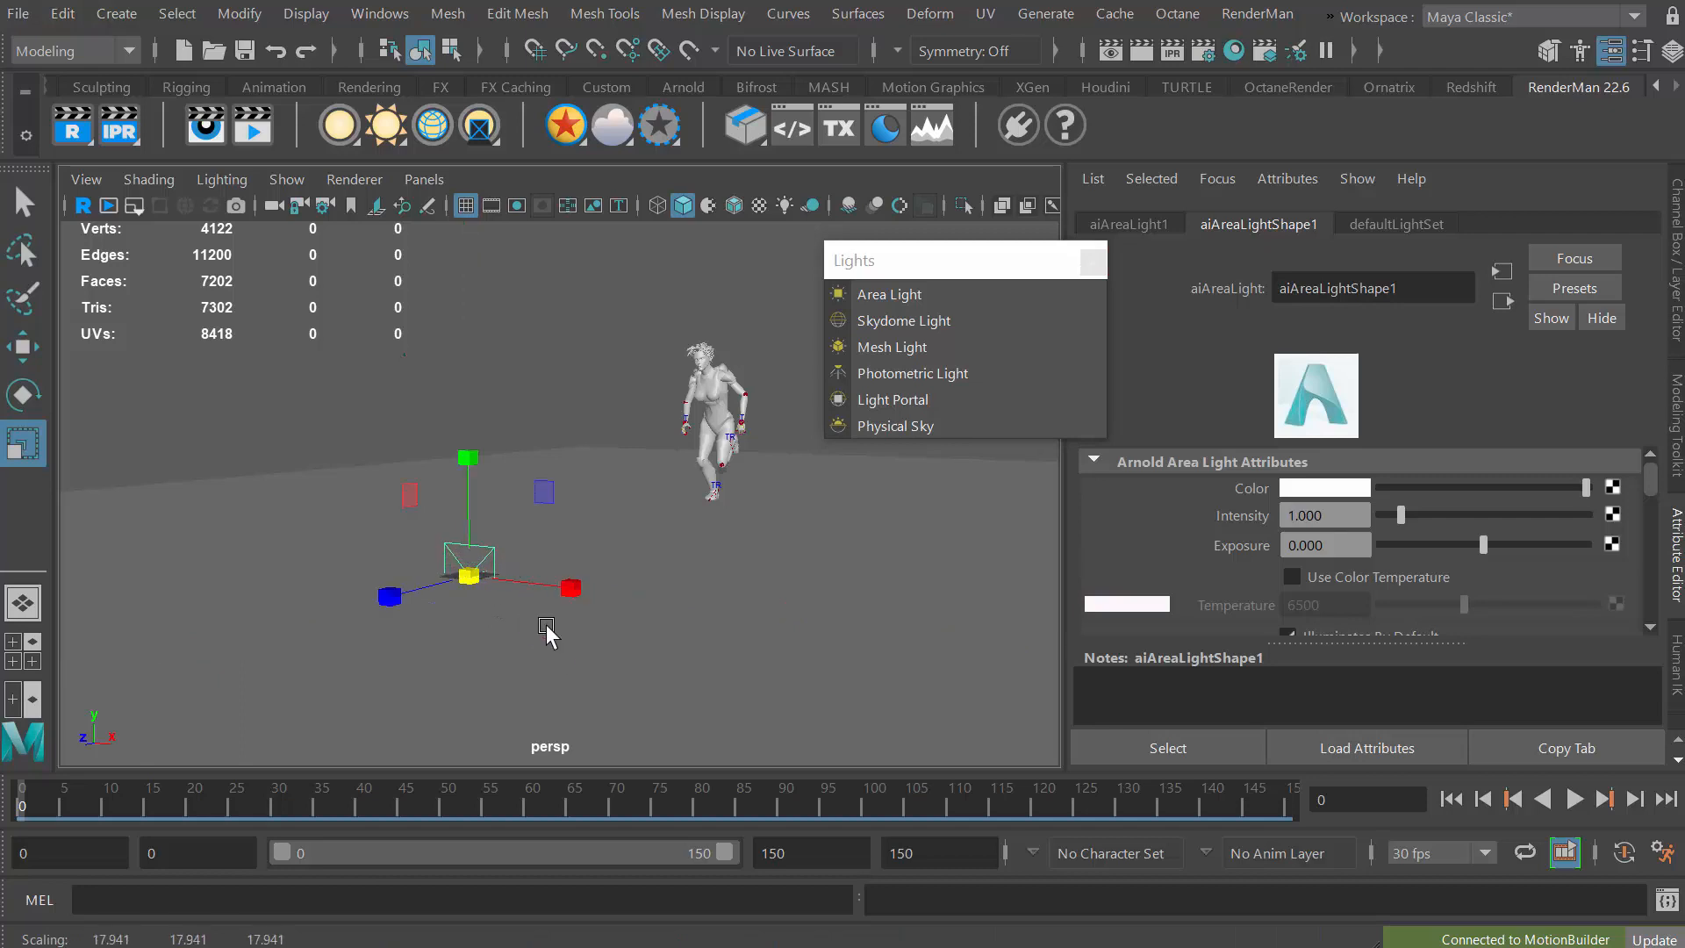
left_click(23, 347)
left_click_drag(467, 463, 491, 272)
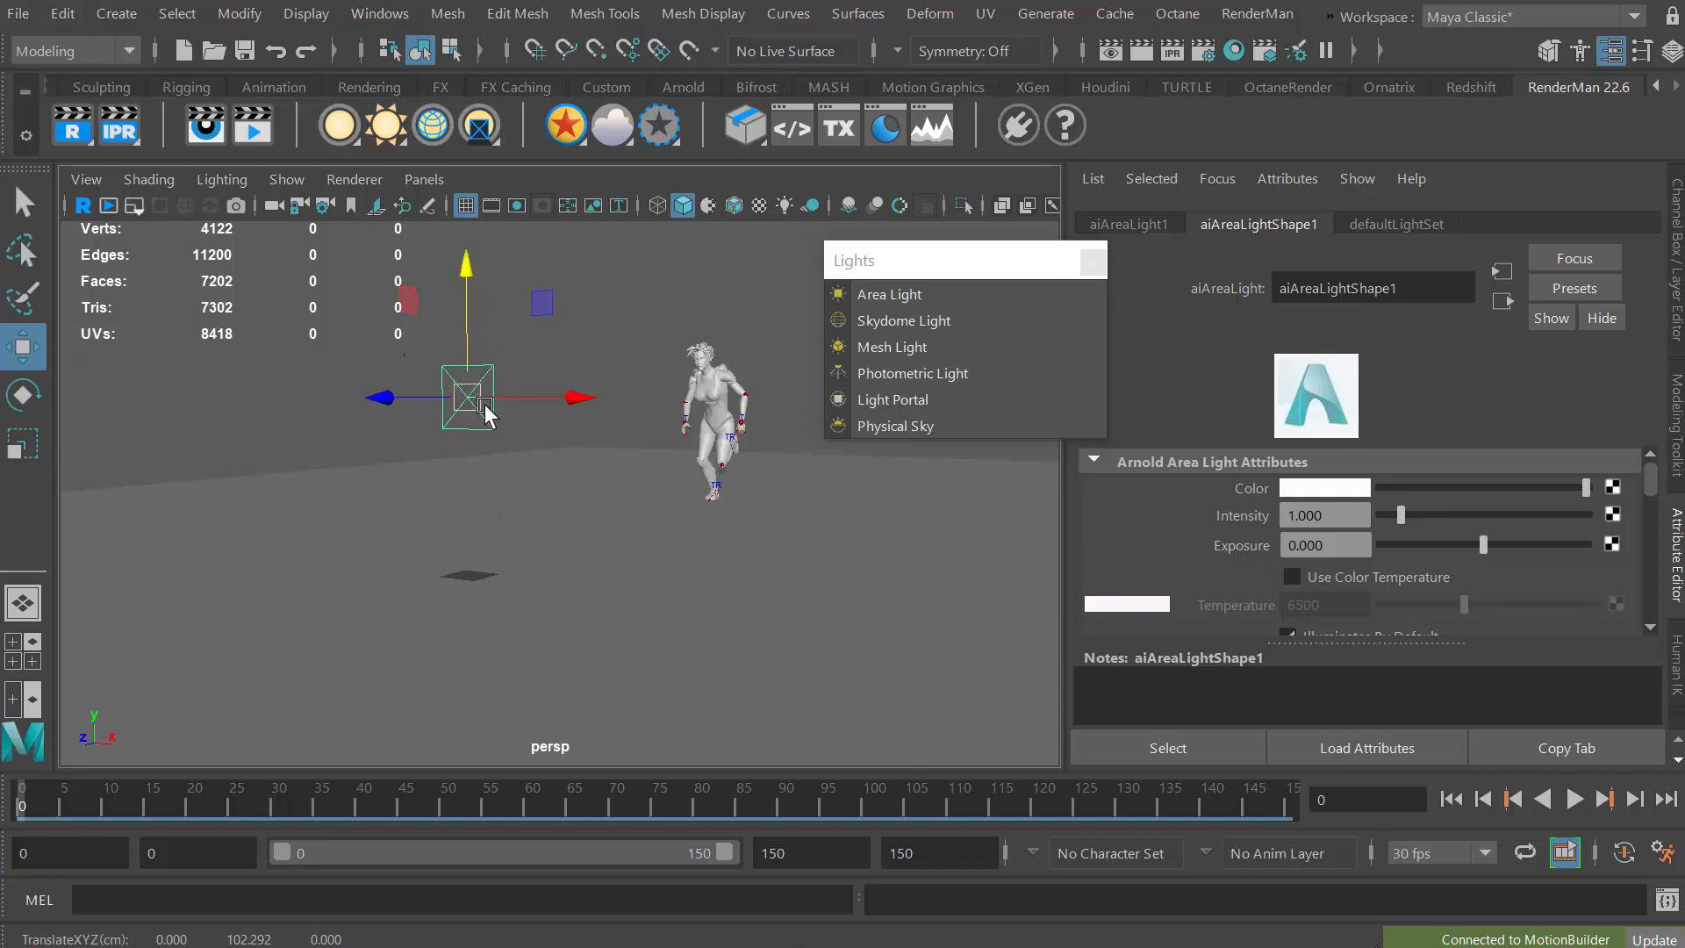
Move the area light along Z to about -115 cm and raise it further above the ground.
left_click_drag(527, 439, 439, 524, "alt")
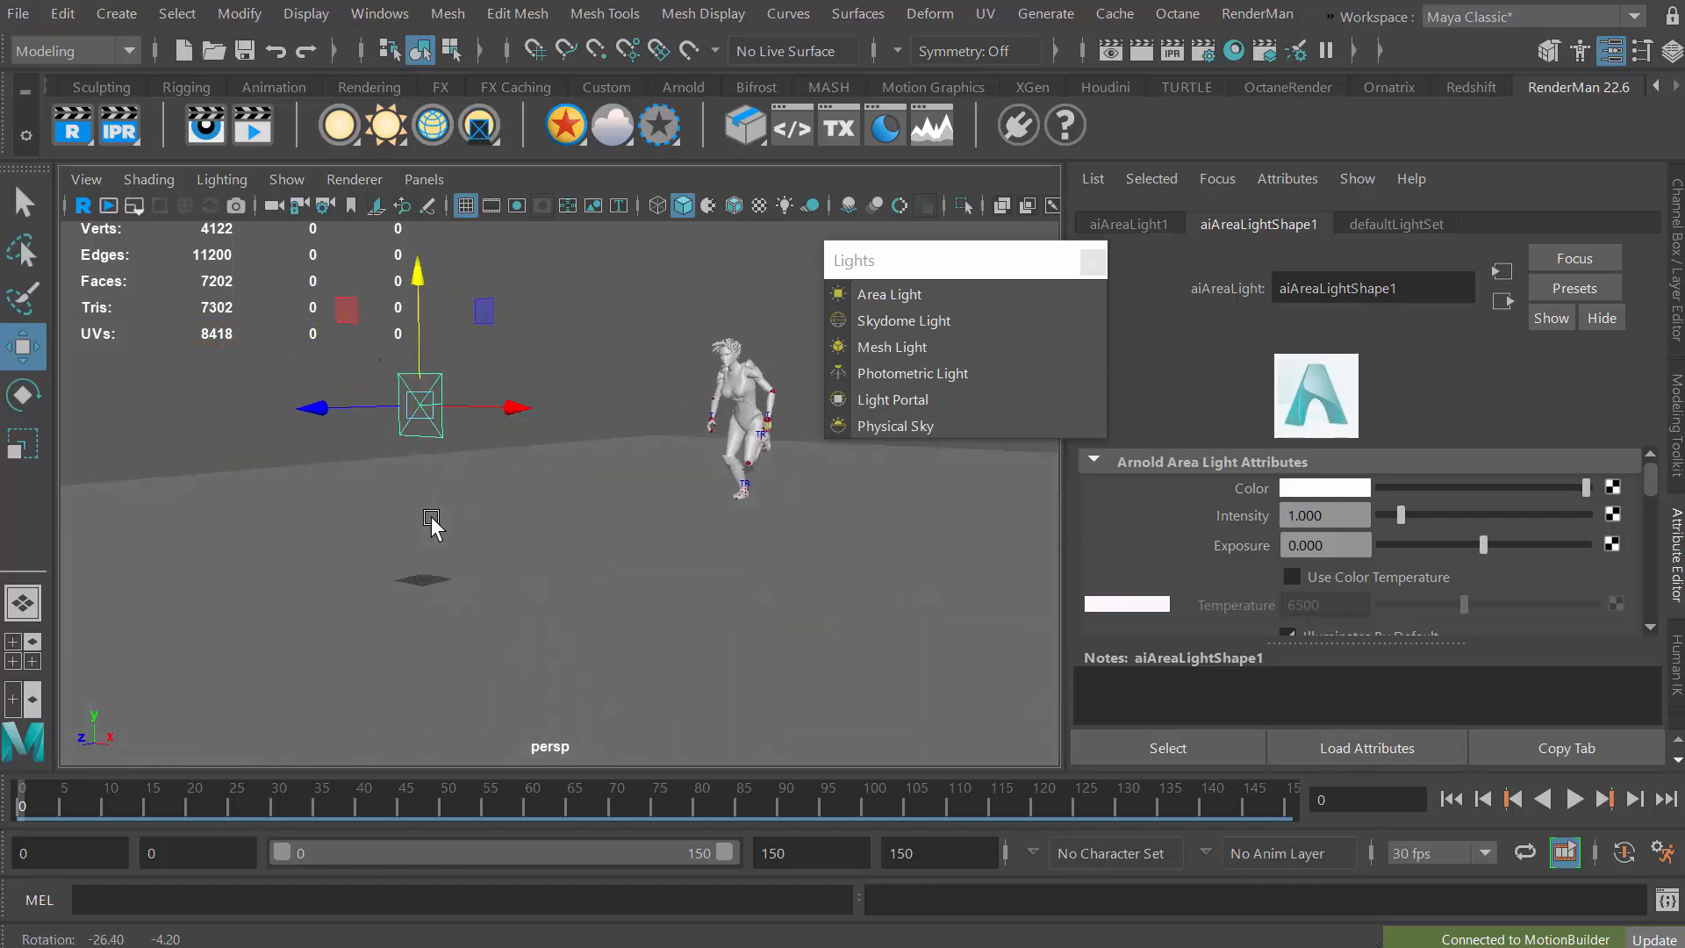
left_click_drag(552, 516, 538, 538, "alt")
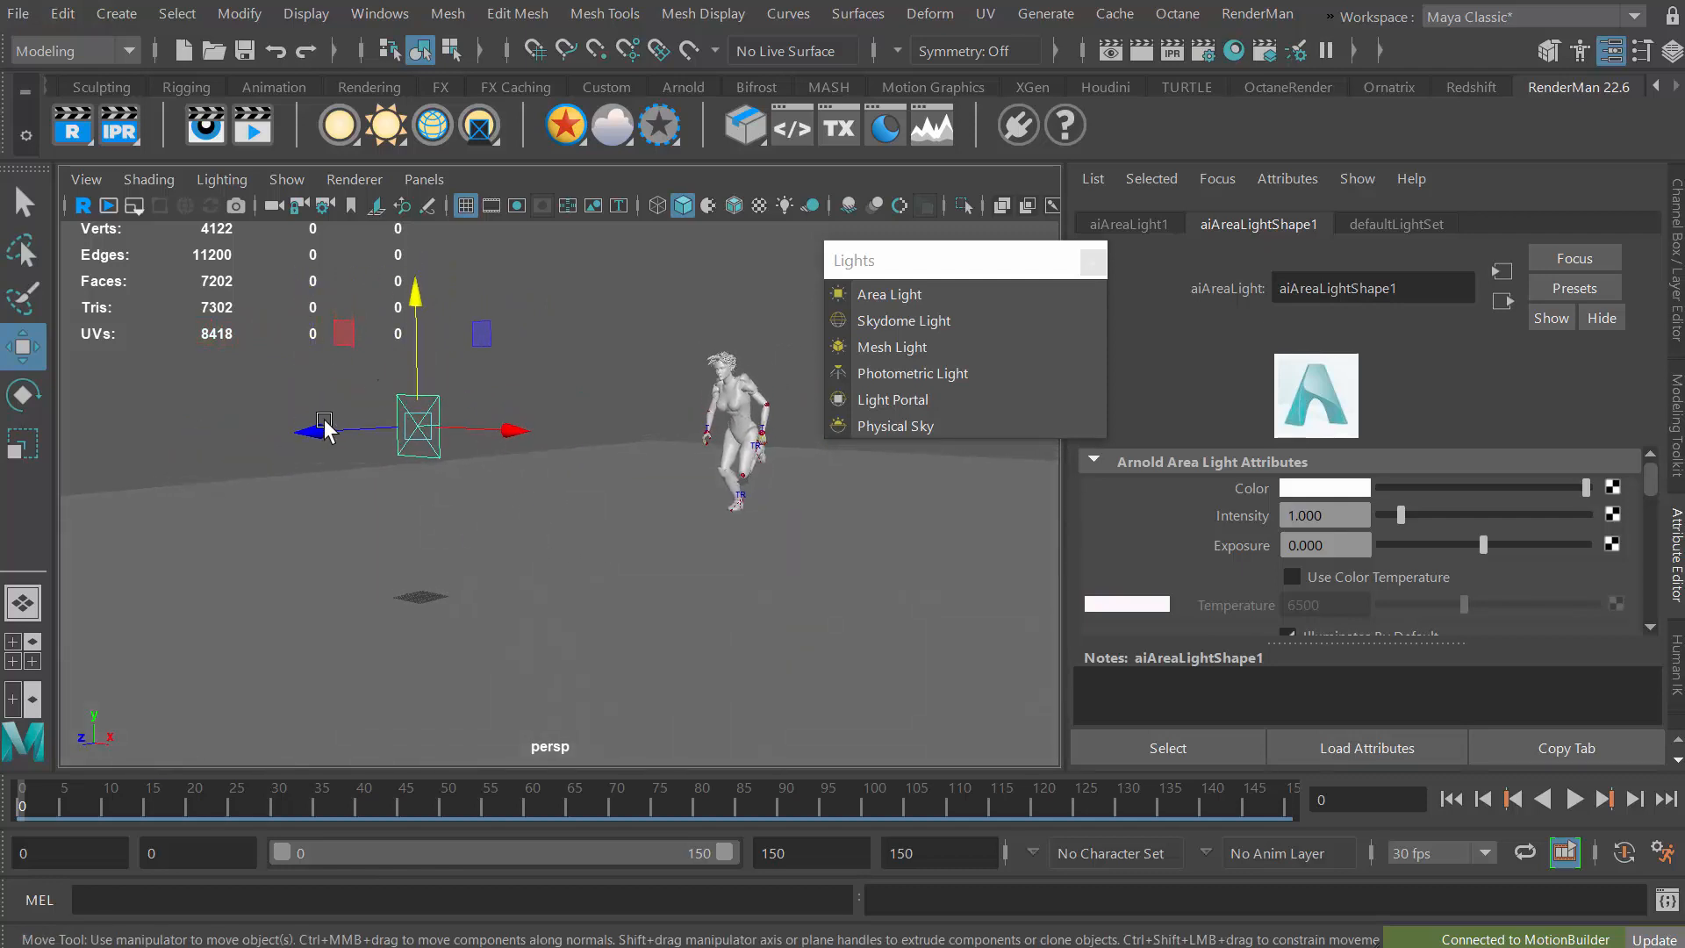
left_click_drag(326, 427, 471, 424)
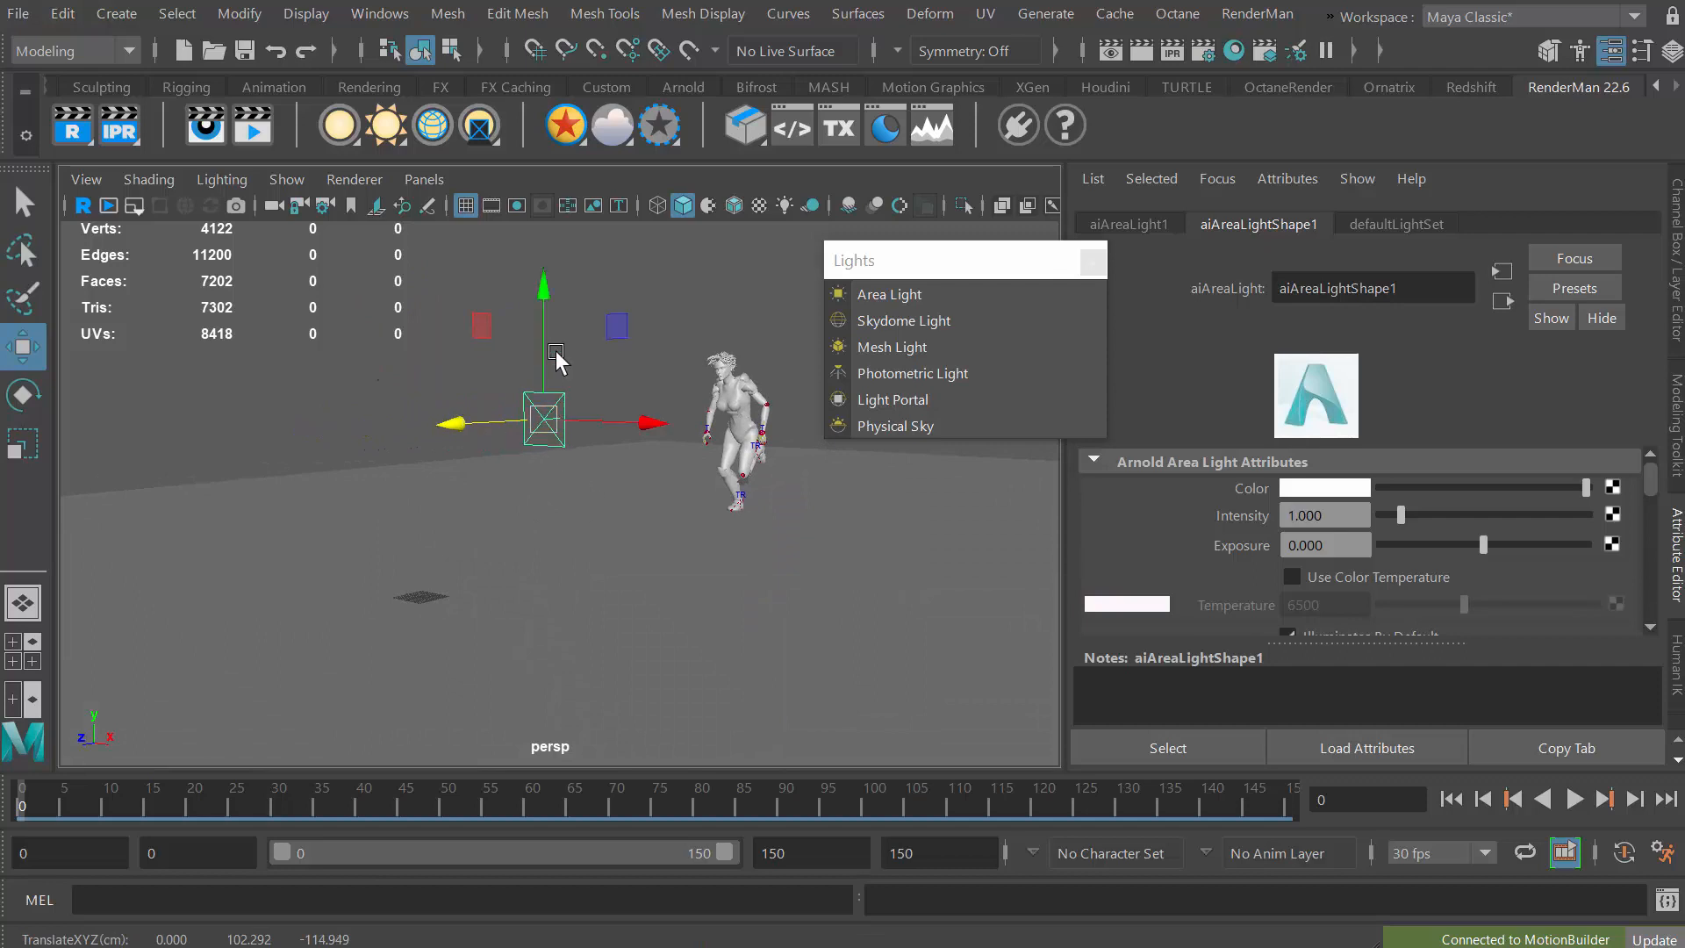
left_click_drag(553, 360, 549, 231)
Tilt the area light around X toward the character and keep it selected for moving.
key("e")
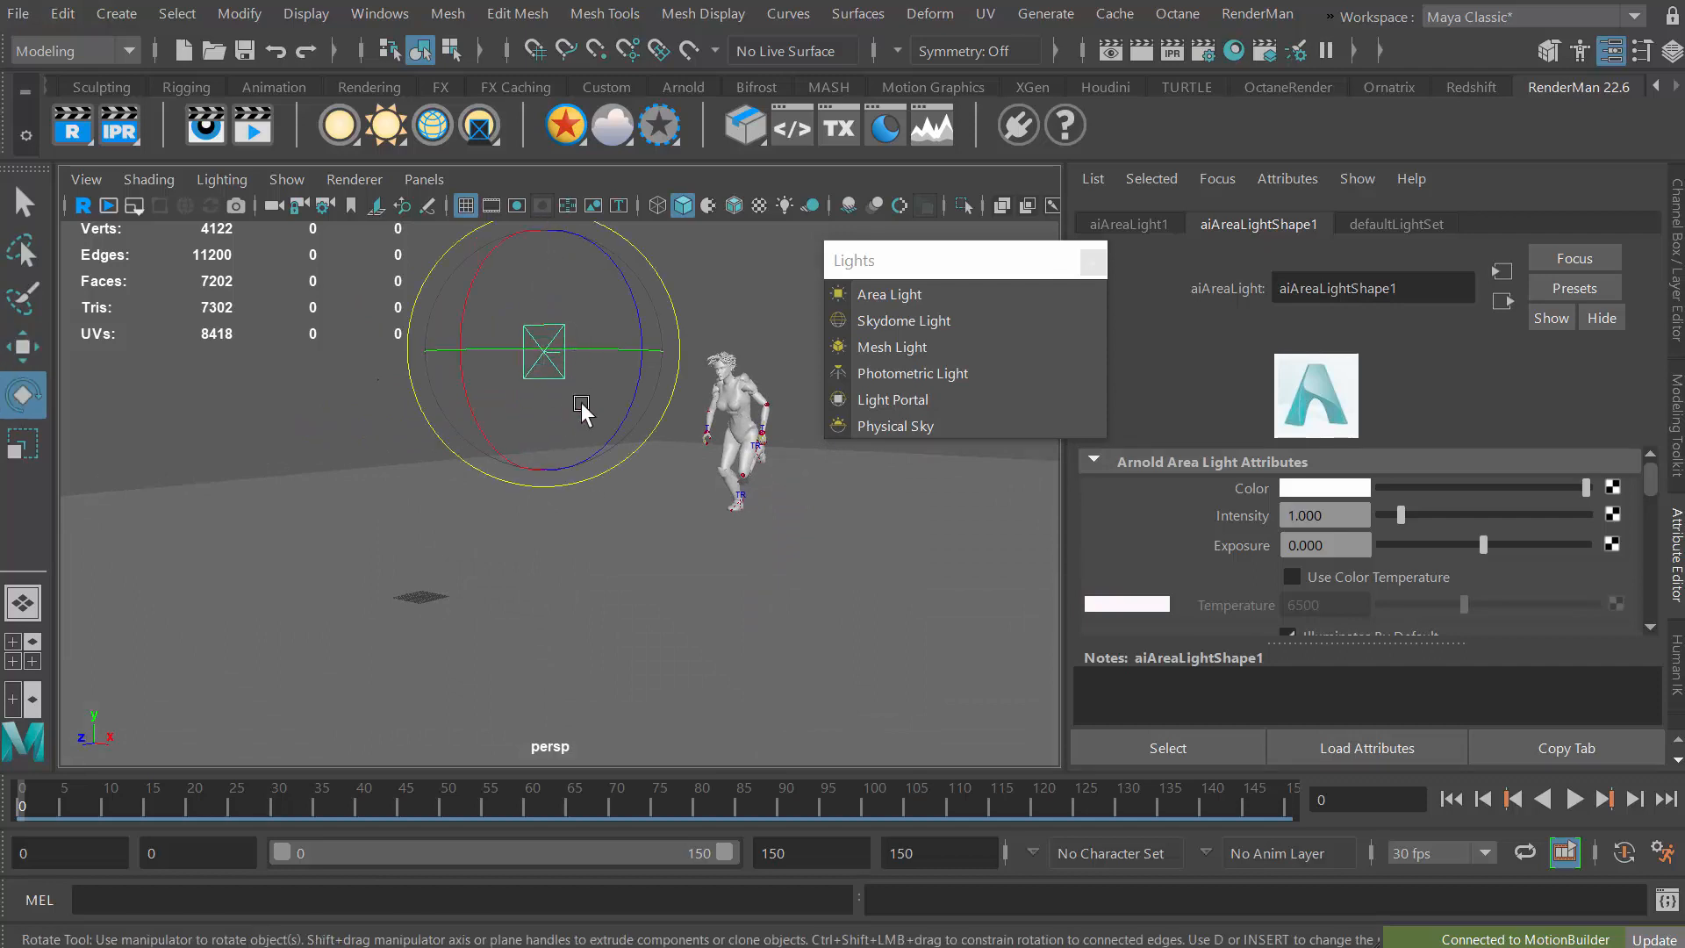
left_click_drag(479, 287, 495, 270)
key("w")
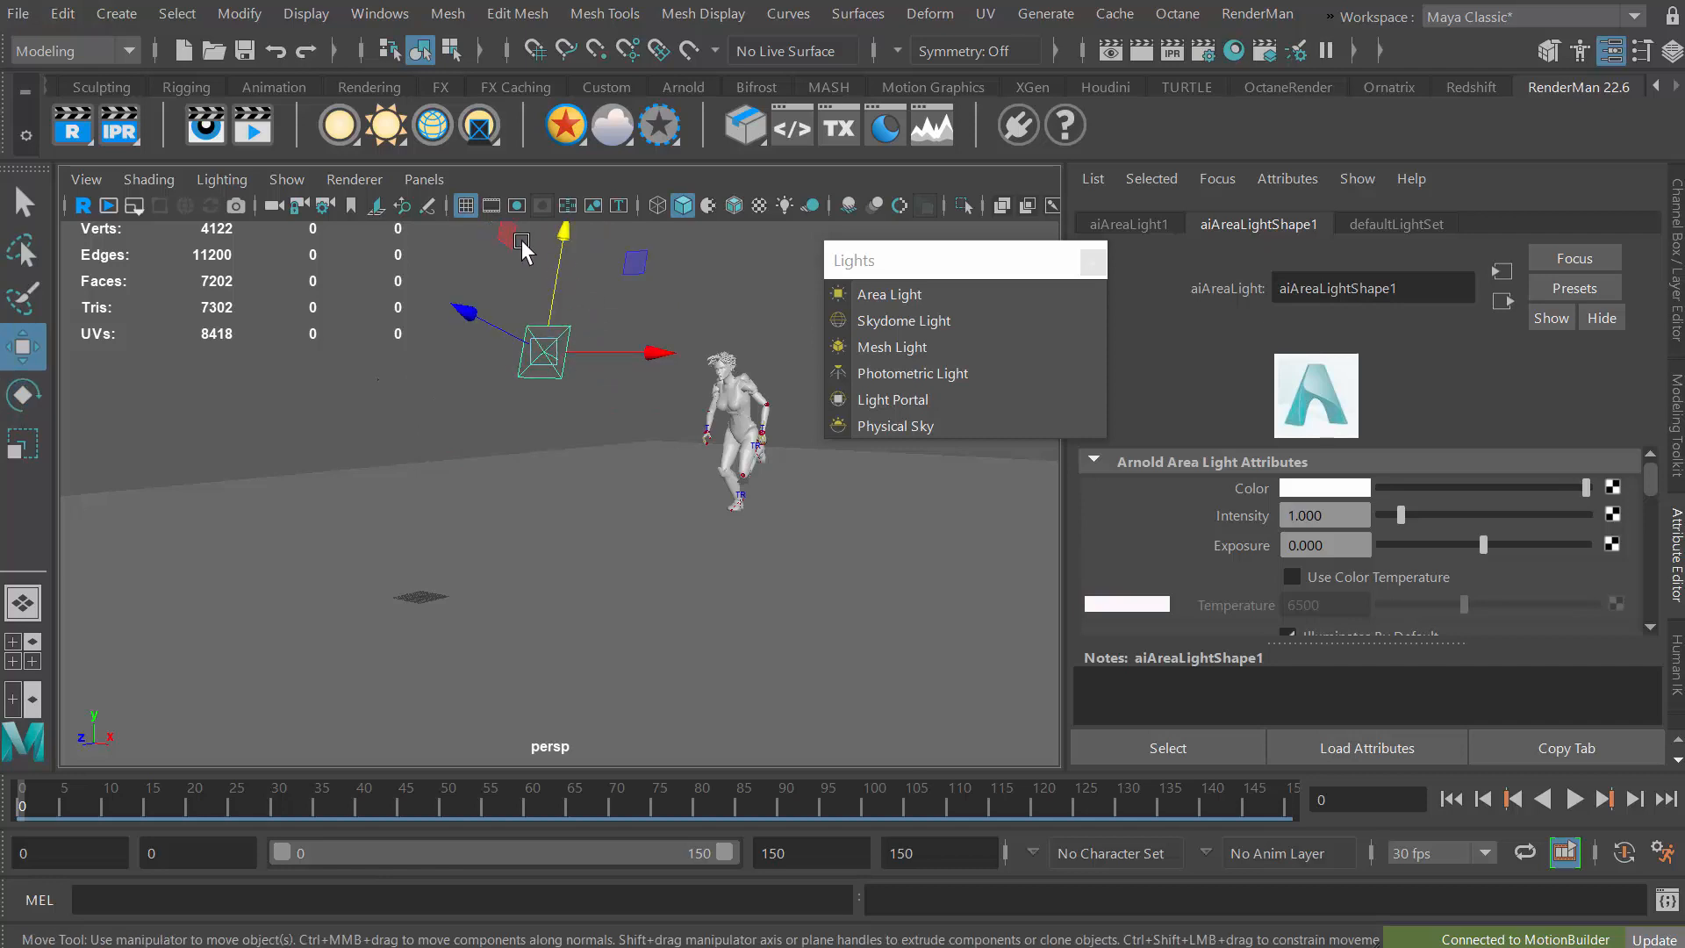
left_click(608, 376)
left_click(545, 344)
Shift the area light along its own Z axis and tilt it to about -24.5° around X, checking its aim at the character.
middle_click_drag(603, 419, 580, 530, "alt")
right_click_drag(581, 531, 565, 571, "alt")
left_click_drag(565, 571, 517, 568, "alt")
left_click_drag(407, 375, 463, 365)
key("e")
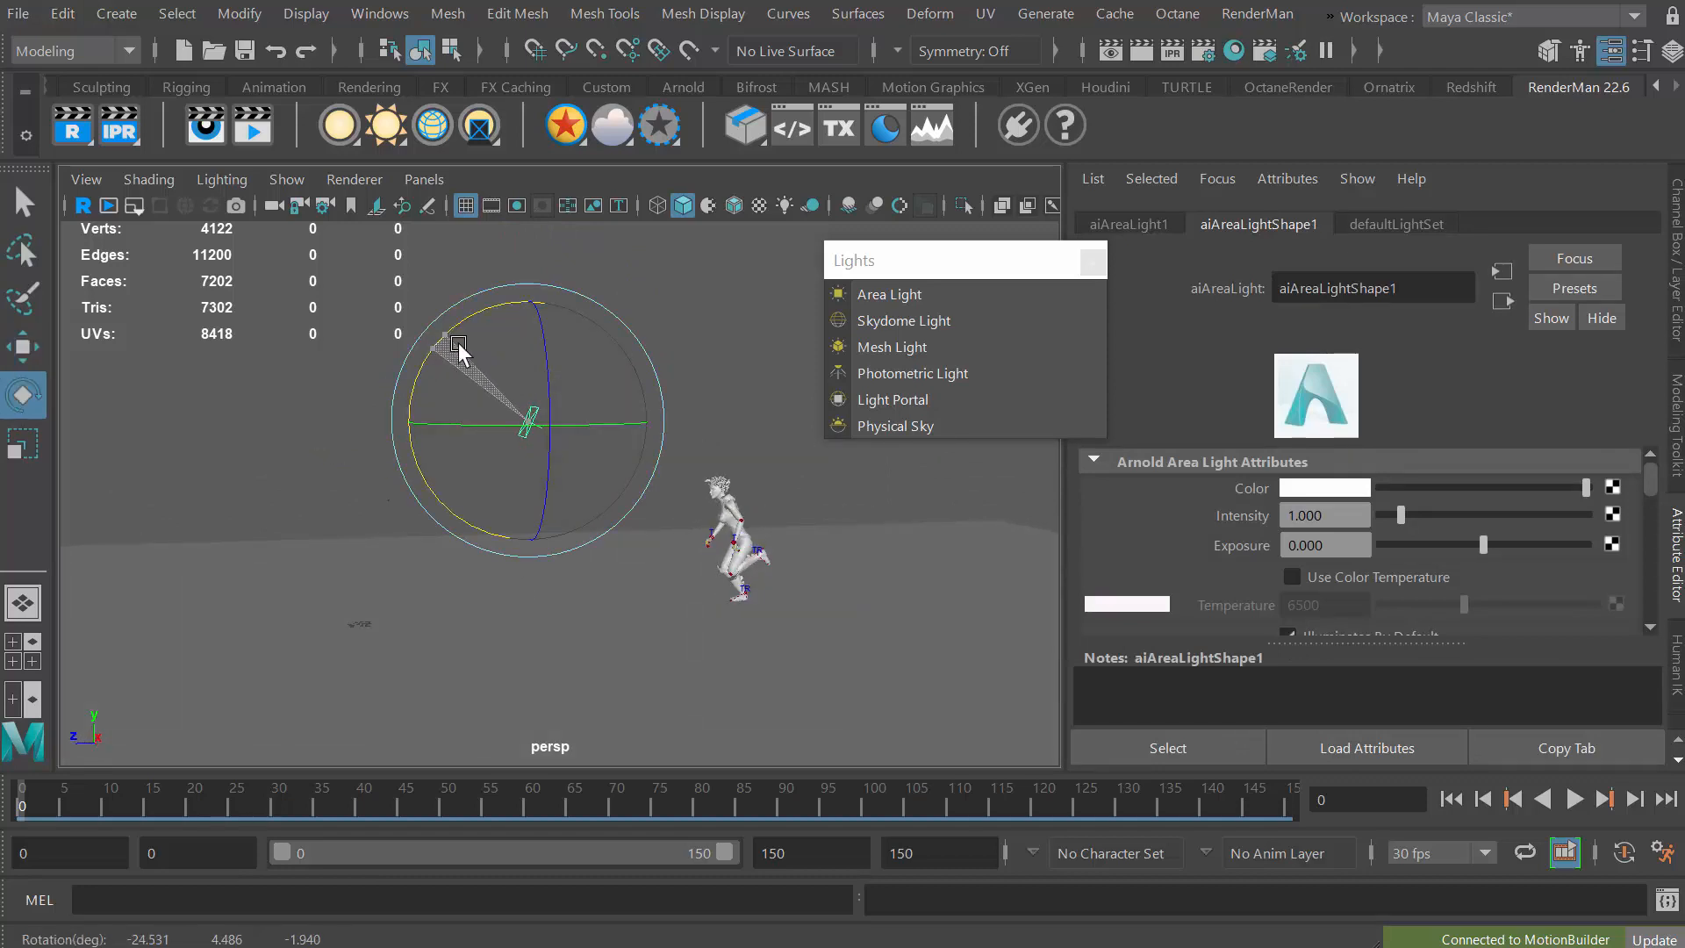
left_click_drag(639, 583, 681, 586, "alt")
right_click_drag(682, 579, 728, 593, "alt")
left_click_drag(727, 593, 817, 597, "alt")
right_click_drag(694, 581, 841, 600, "alt")
left_click_drag(839, 604, 794, 607, "alt")
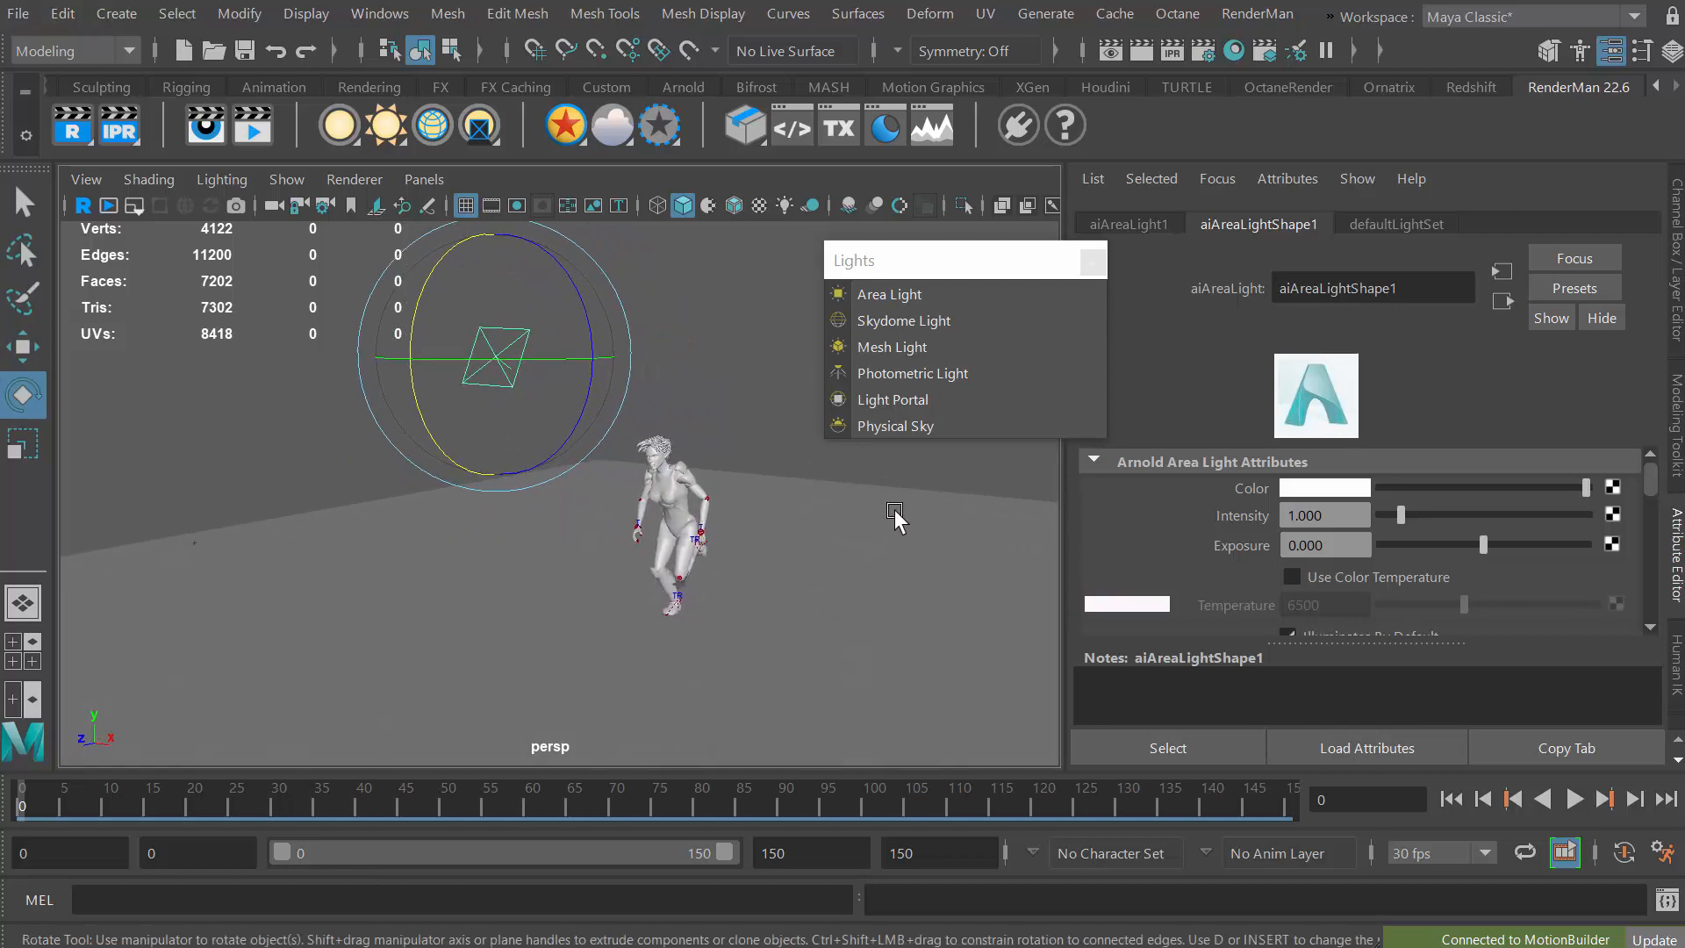
Close the floating Lights list and start an Arnold IPR render, sizing Render View to leave the light's attributes accessible.
left_click(946, 277)
left_click_drag(946, 277, 835, 300)
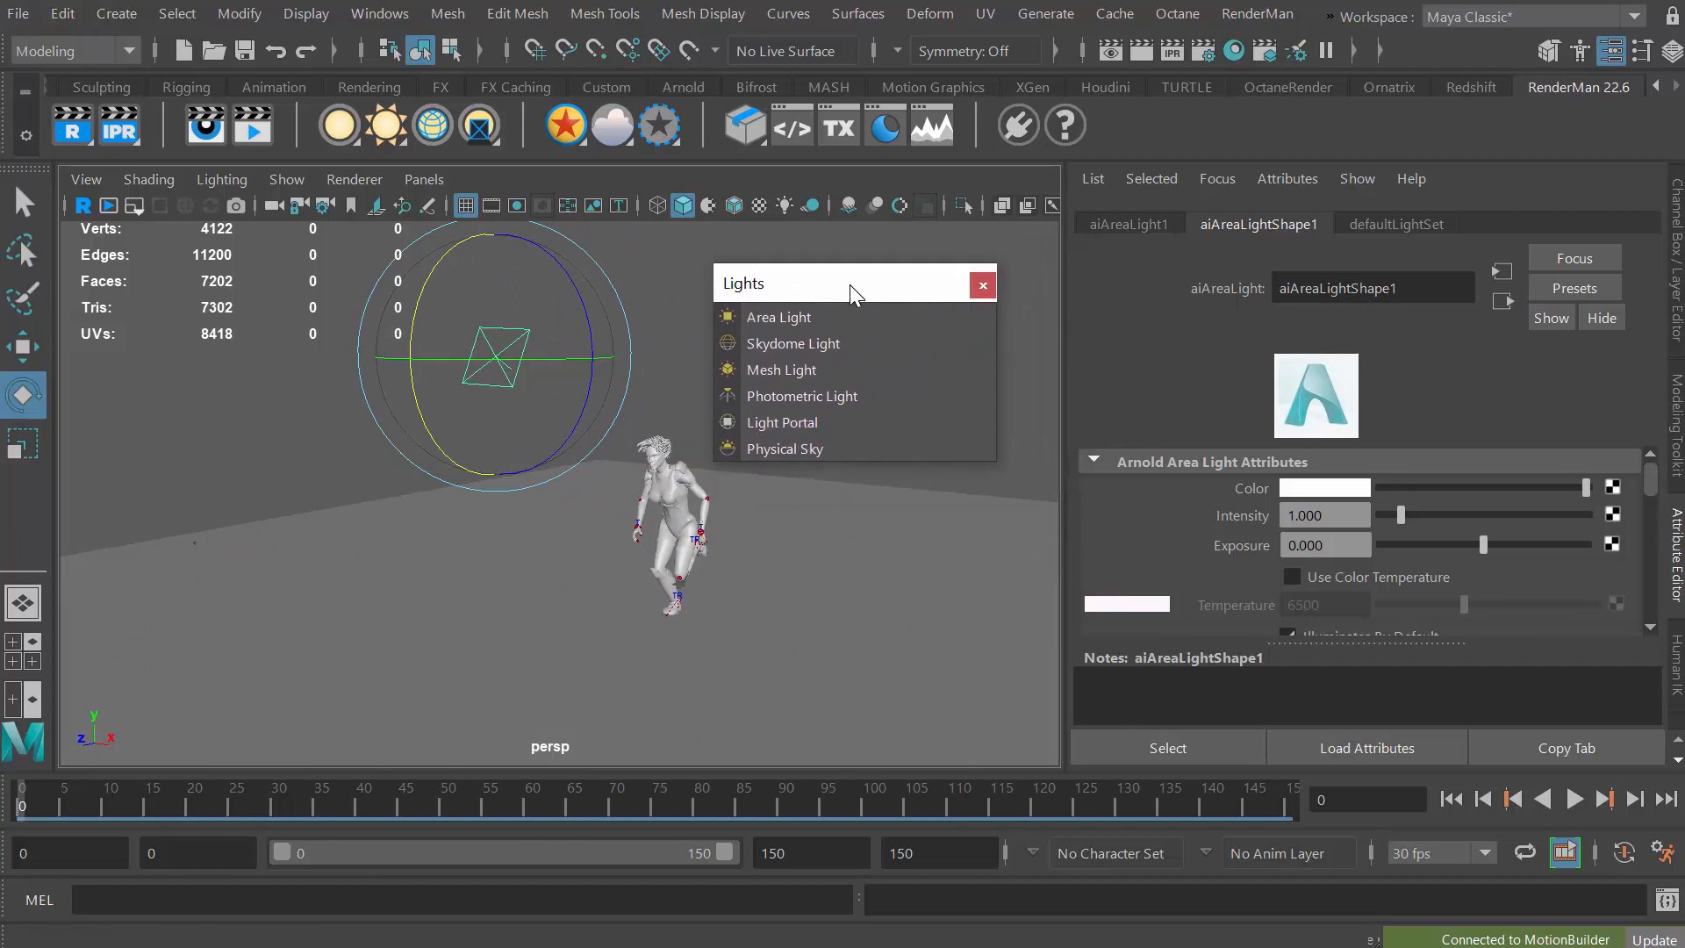
left_click(983, 287)
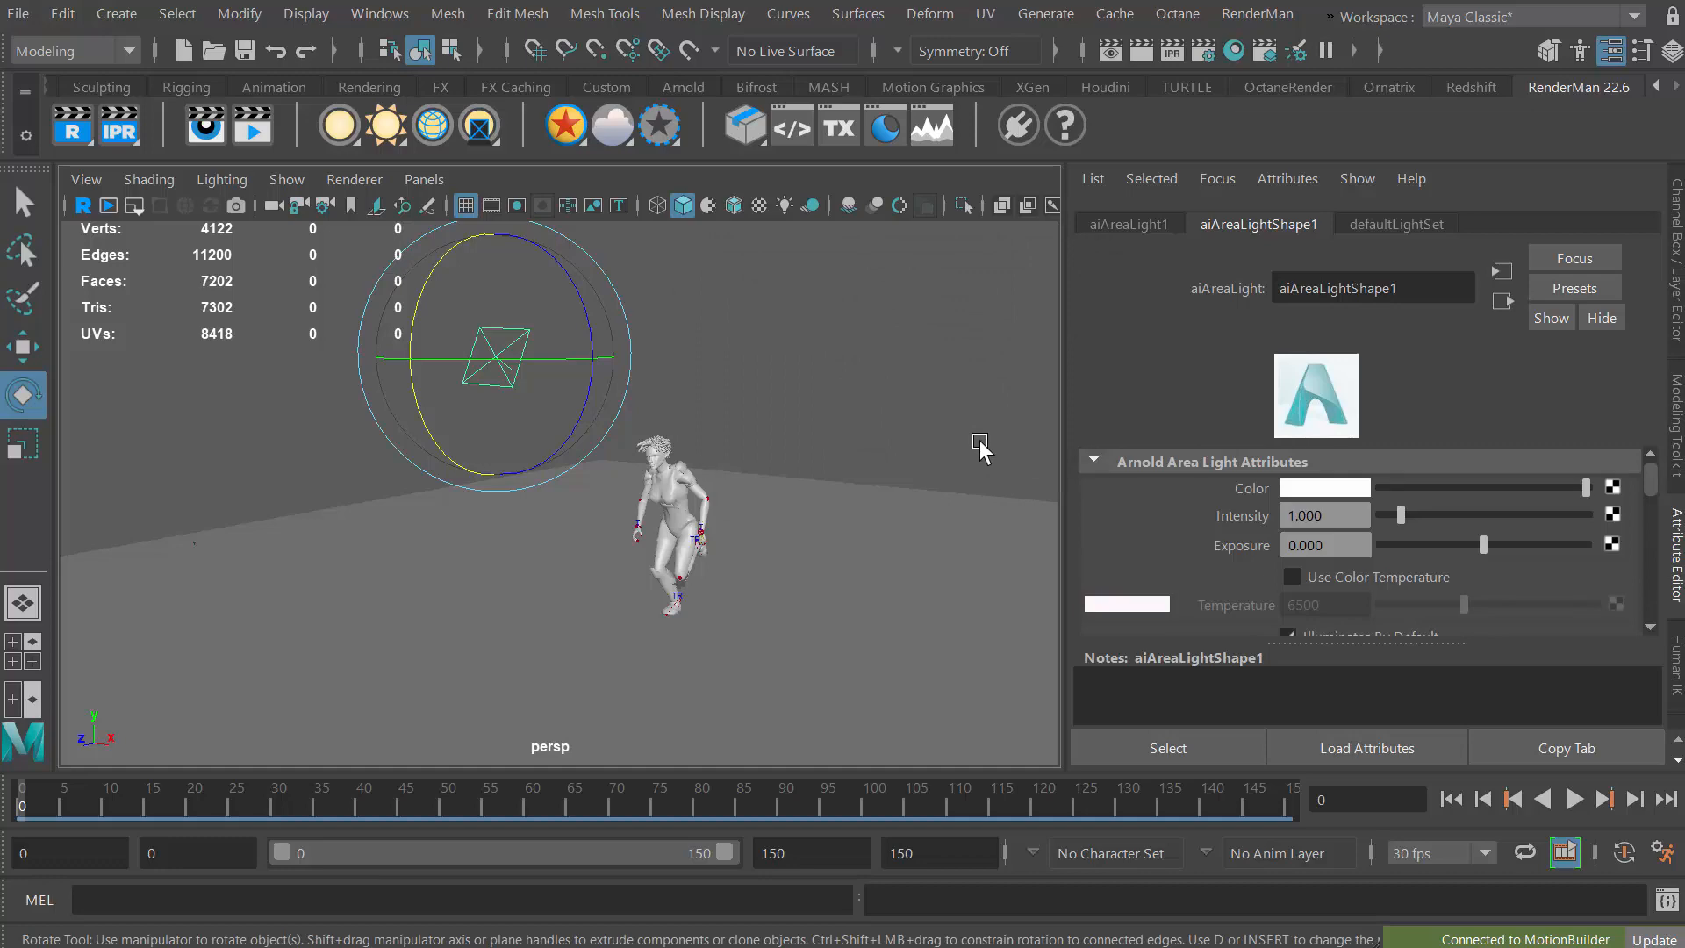
left_click(1172, 52)
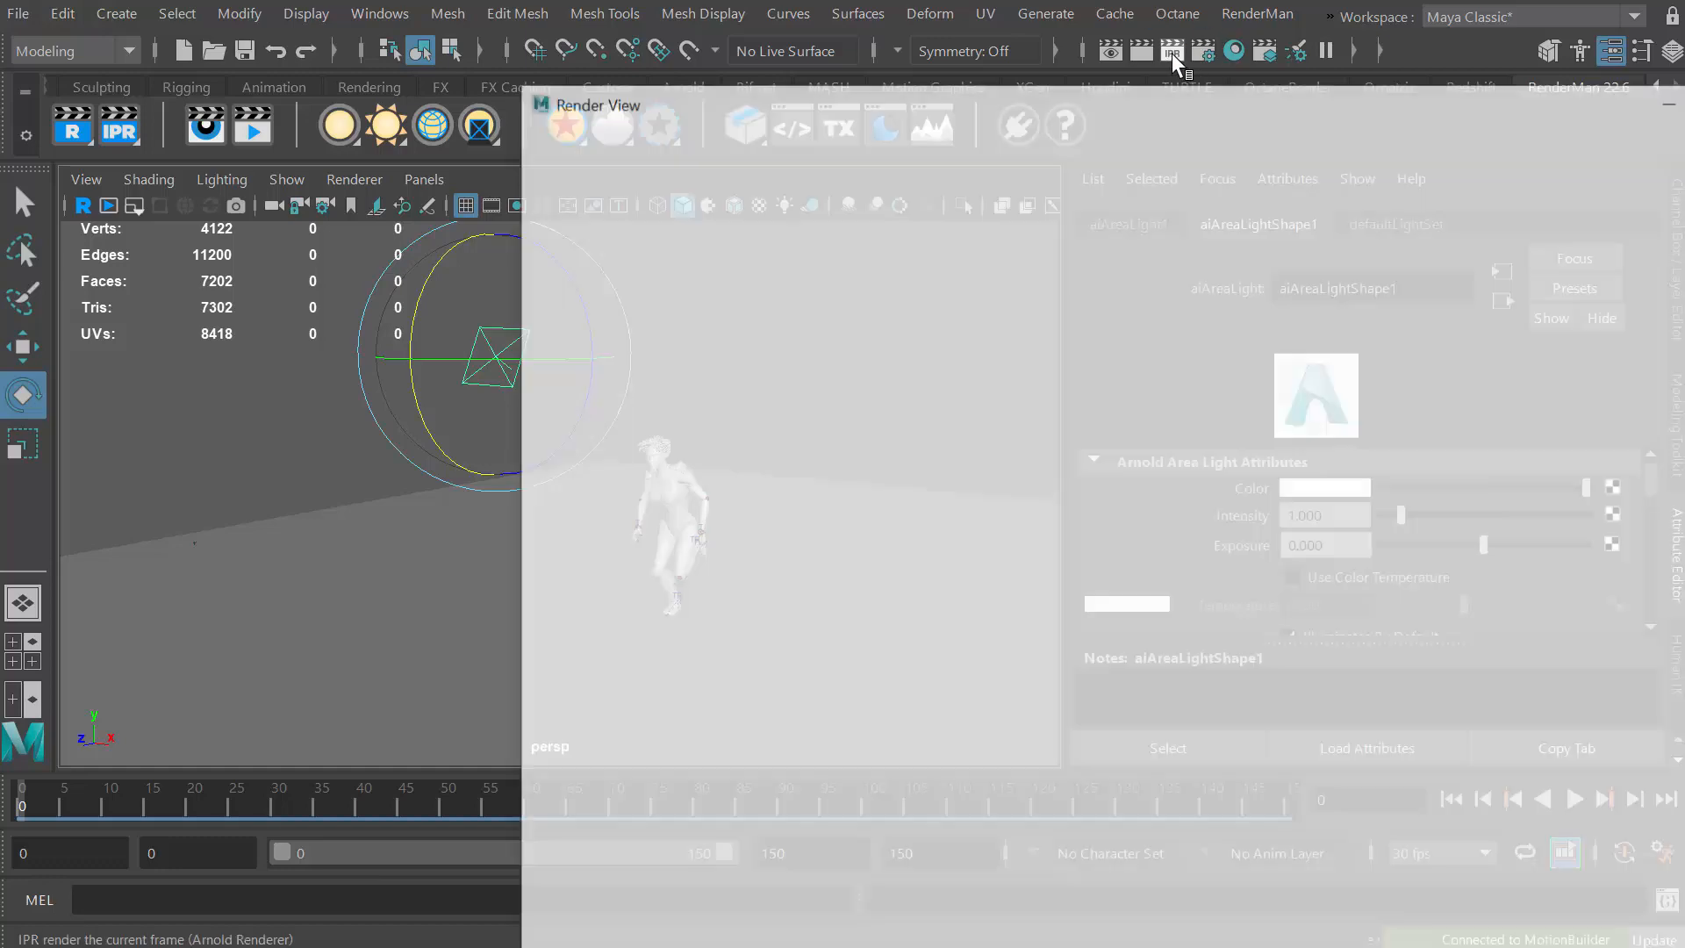
left_click_drag(1245, 112, 790, 27)
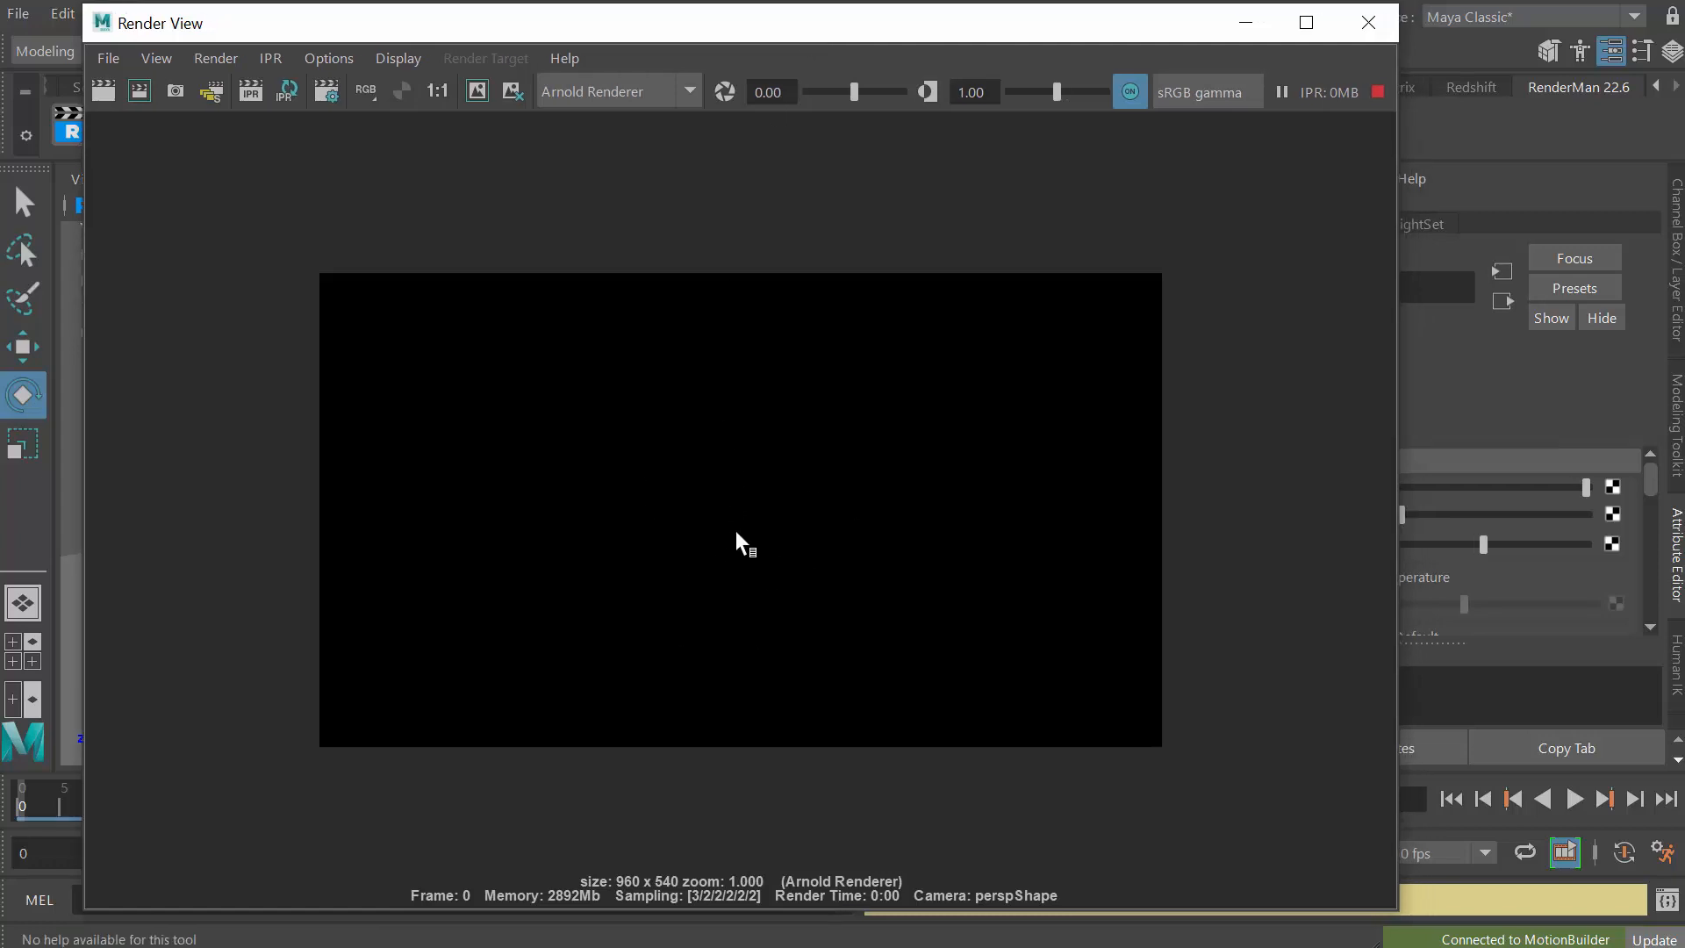
left_click_drag(1399, 466, 1123, 487)
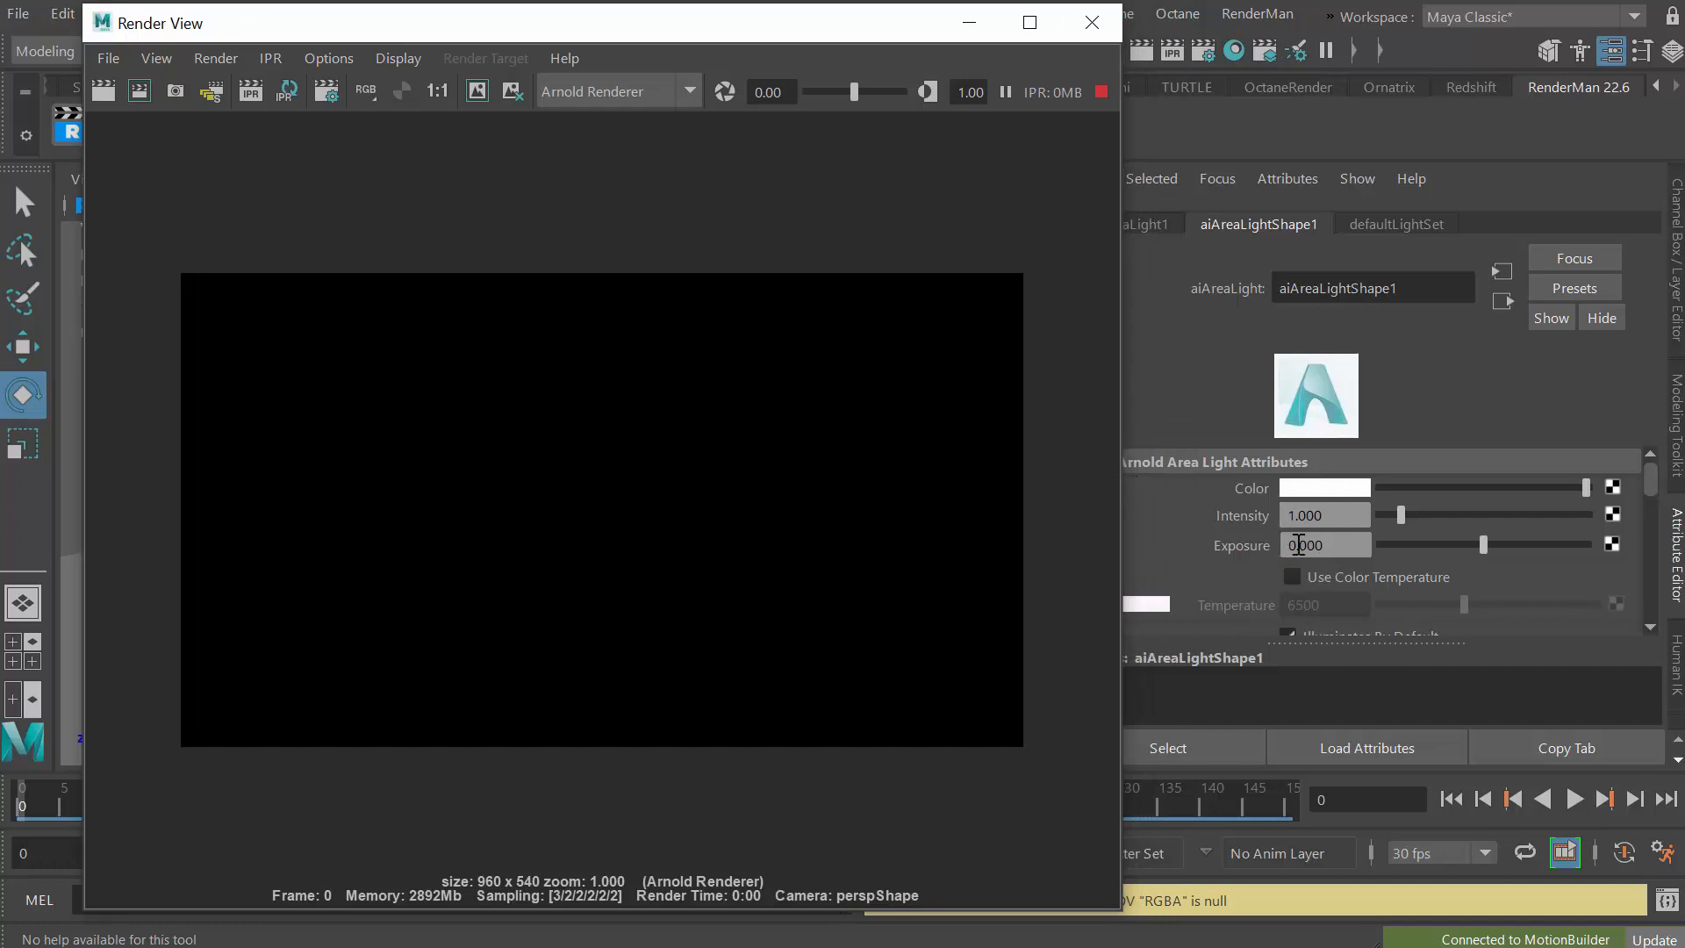
Raise the area light's intensity first to 100 and finally to 1000 while the IPR render updates.
left_click_drag(1344, 521, 1262, 521)
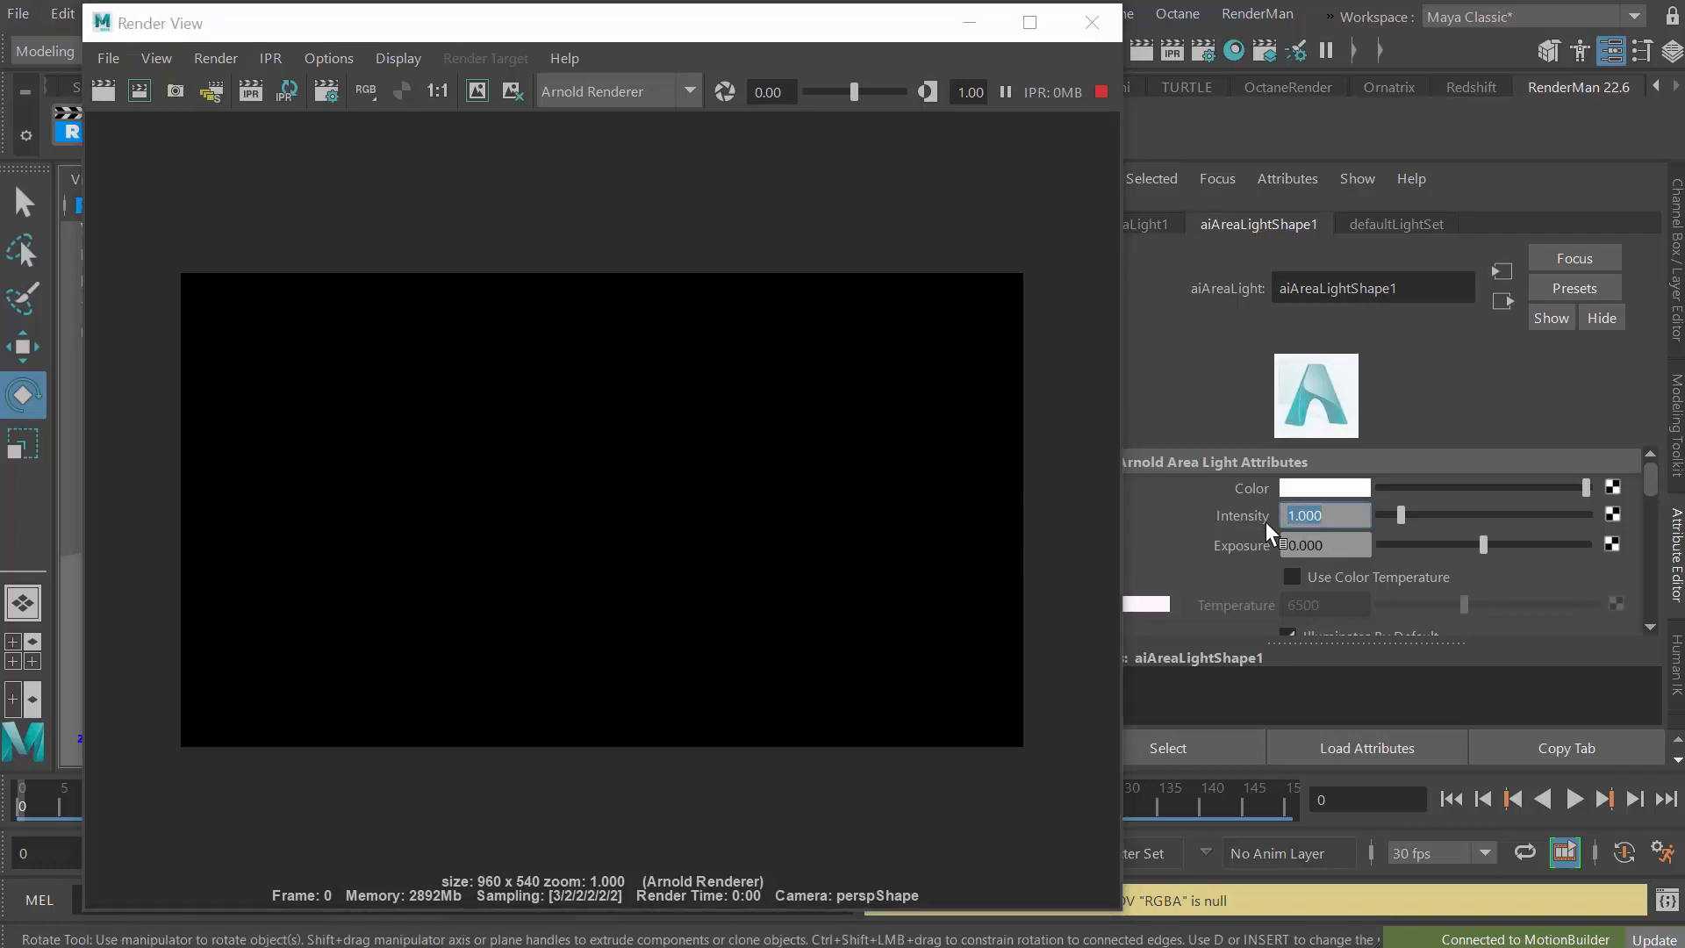
type("10")
key("Return")
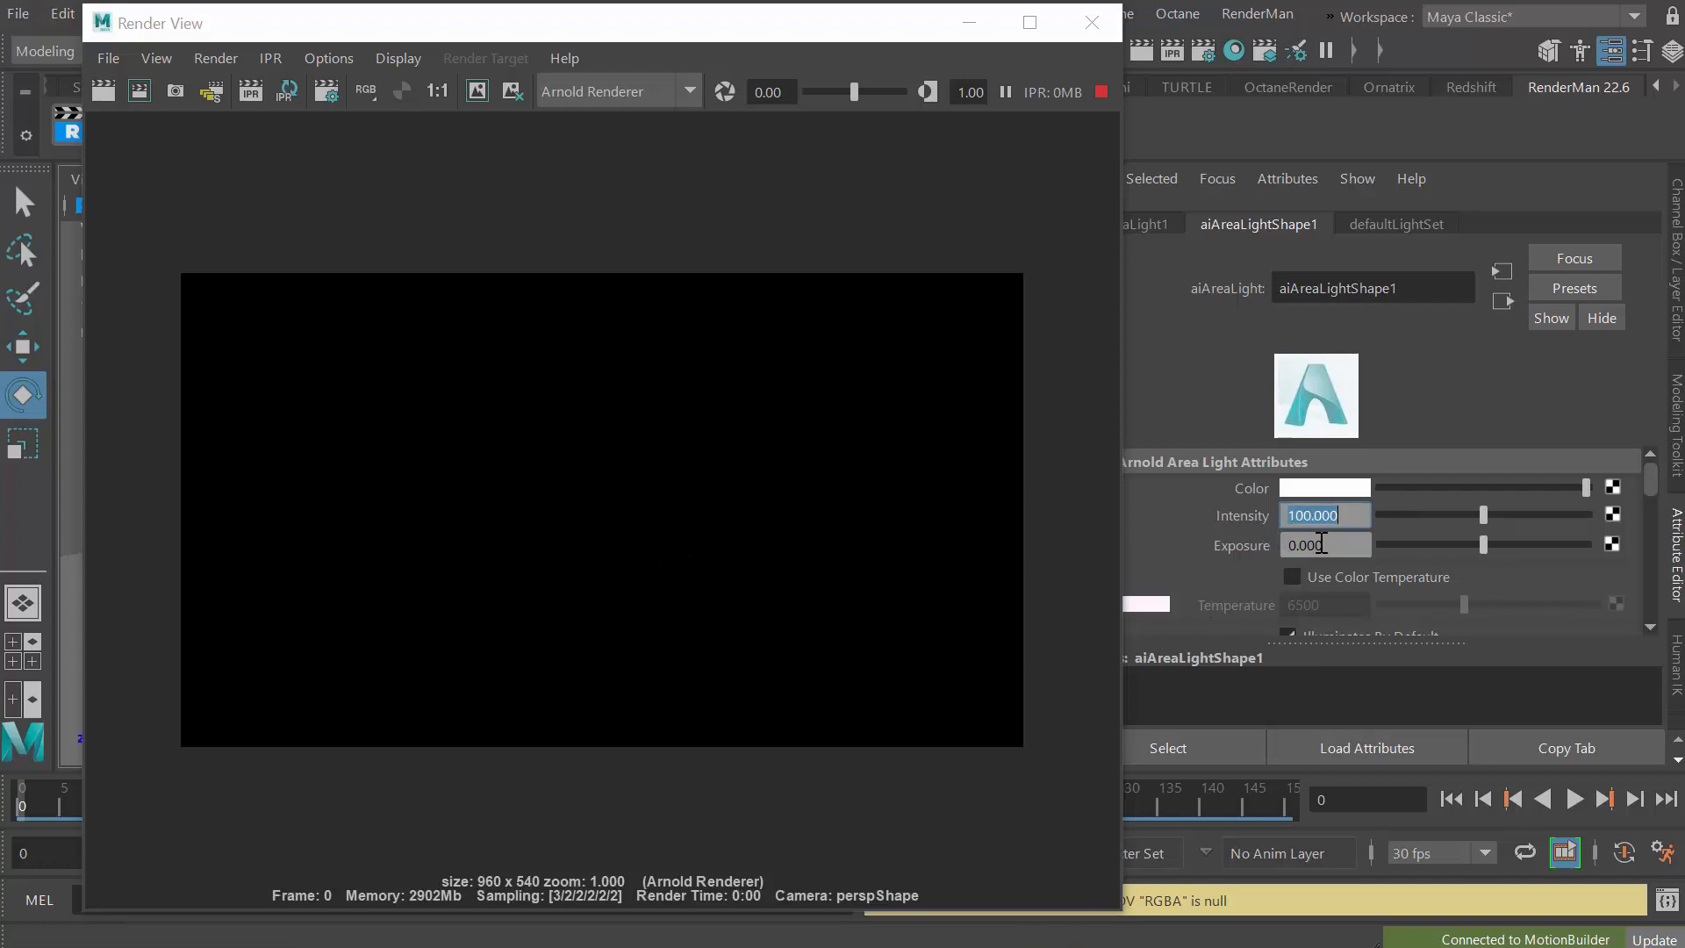
left_click(1326, 516)
left_click_drag(1354, 526, 1178, 534)
type("1000")
key("Return")
Raise the area light's exposure through 2 and 4 to a final value of 8, comparing the IPR render.
left_click_drag(1317, 553, 1266, 560)
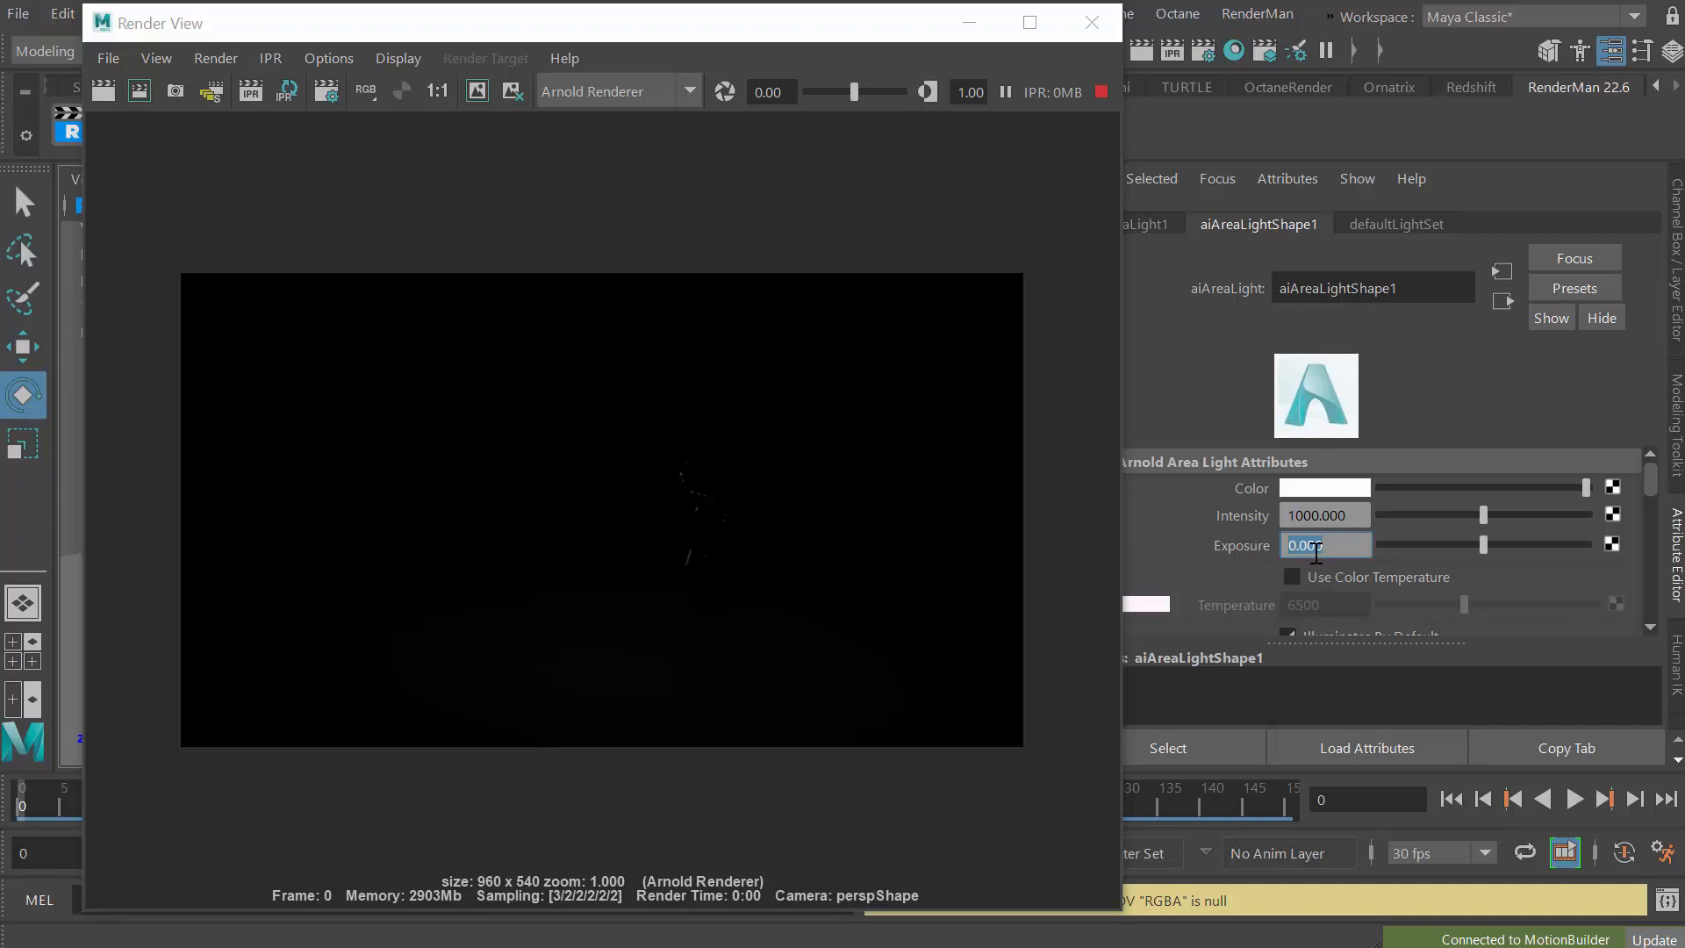
type("2")
key("Return")
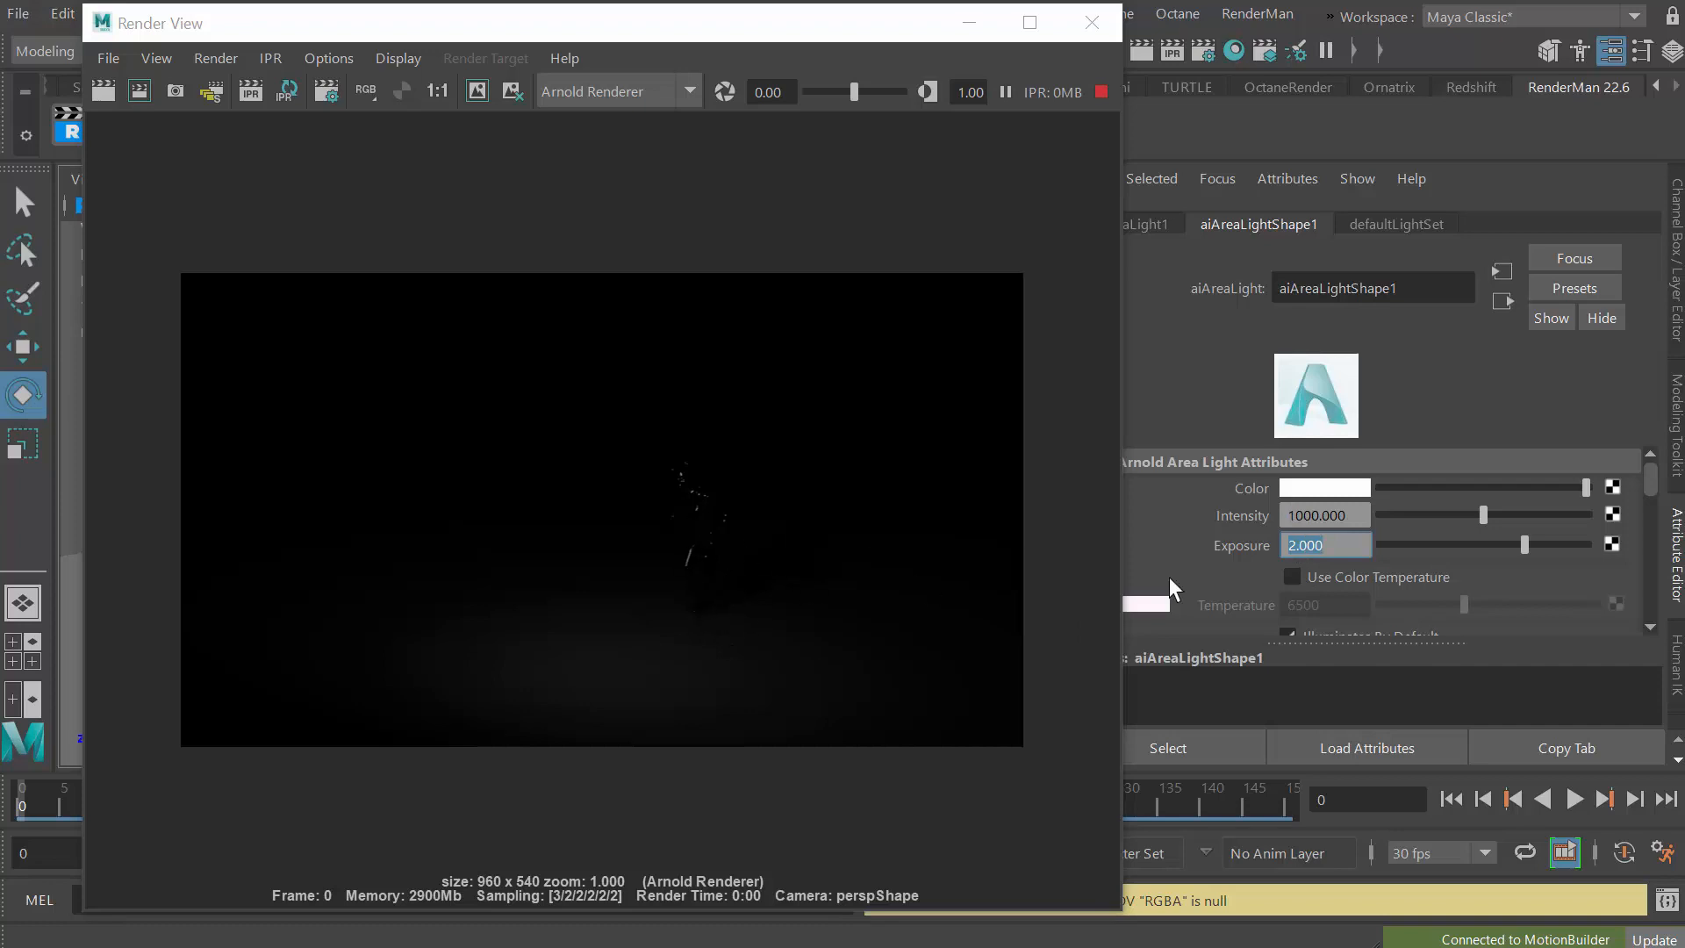
left_click(1335, 551)
left_click_drag(1334, 554, 1221, 565)
type("4")
key("Return")
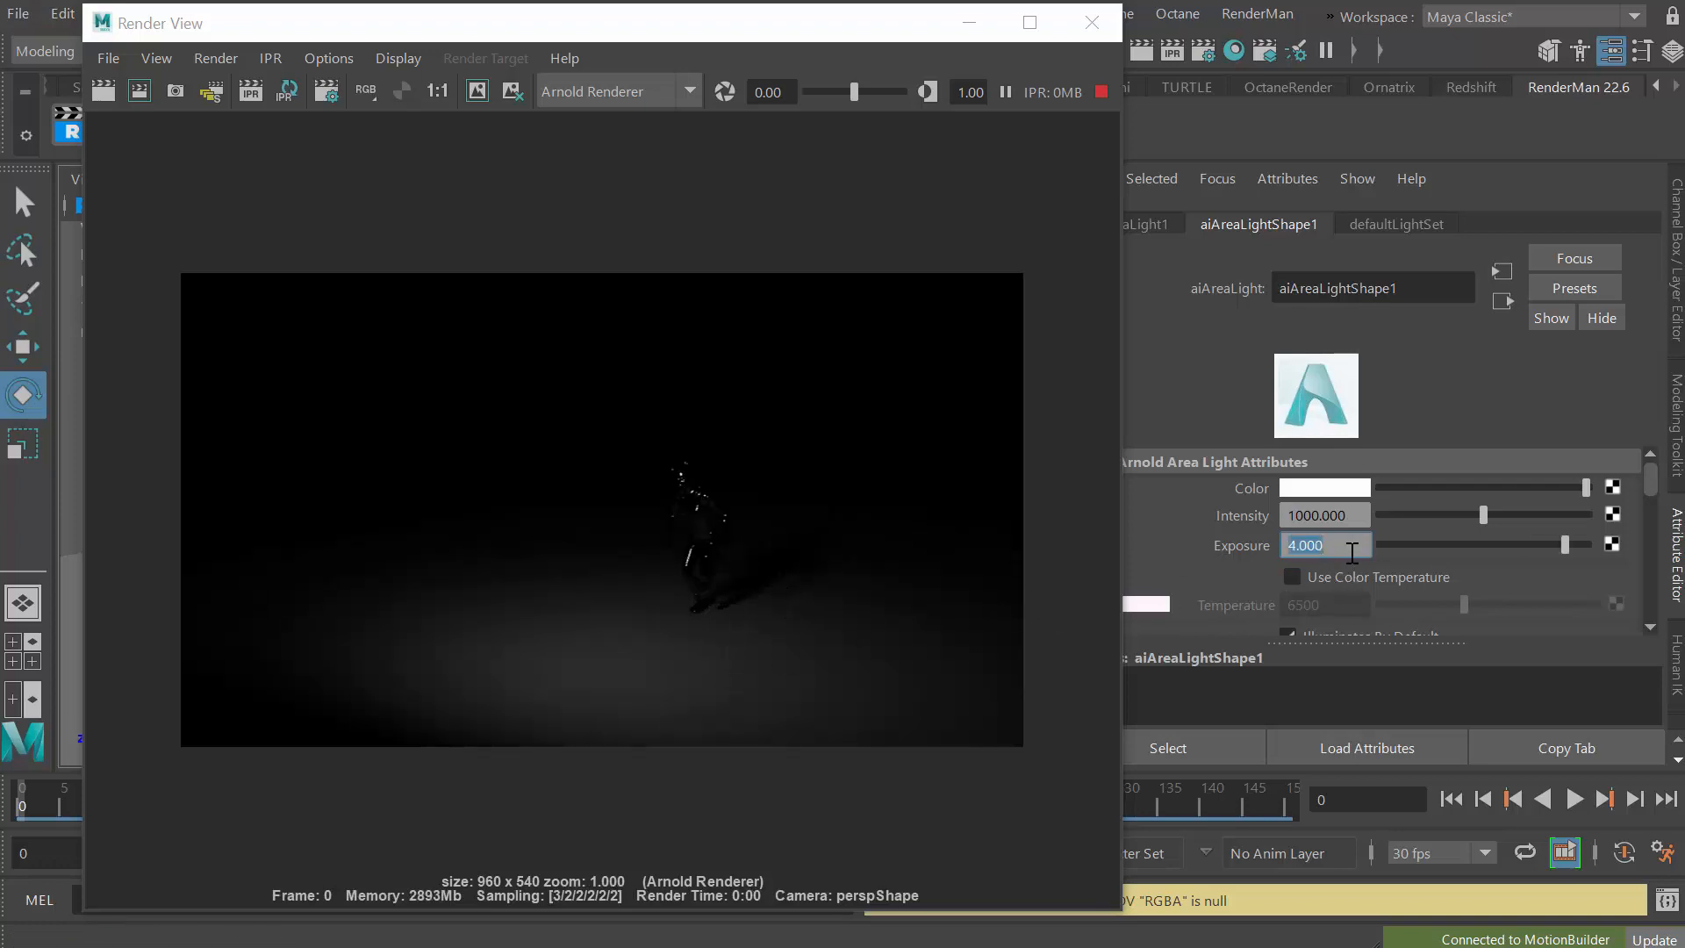
type("8")
key("Return")
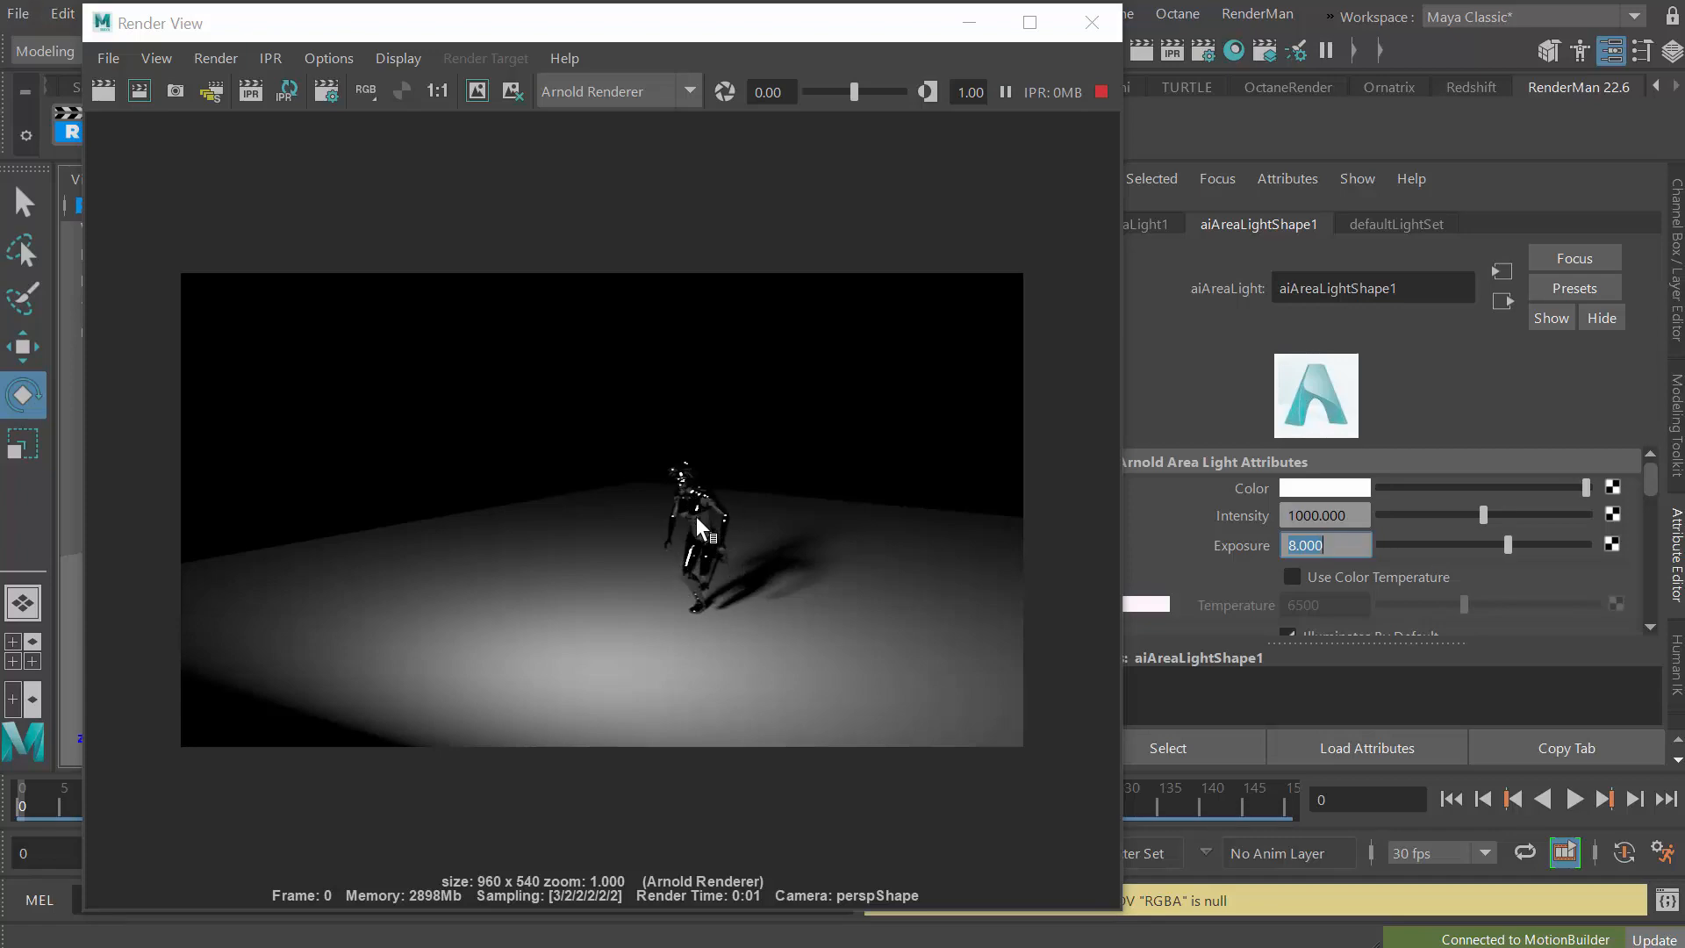
Move Render View off the viewport and reframe the perspective camera closer to the character in the live render.
left_click_drag(727, 35, 1163, 58)
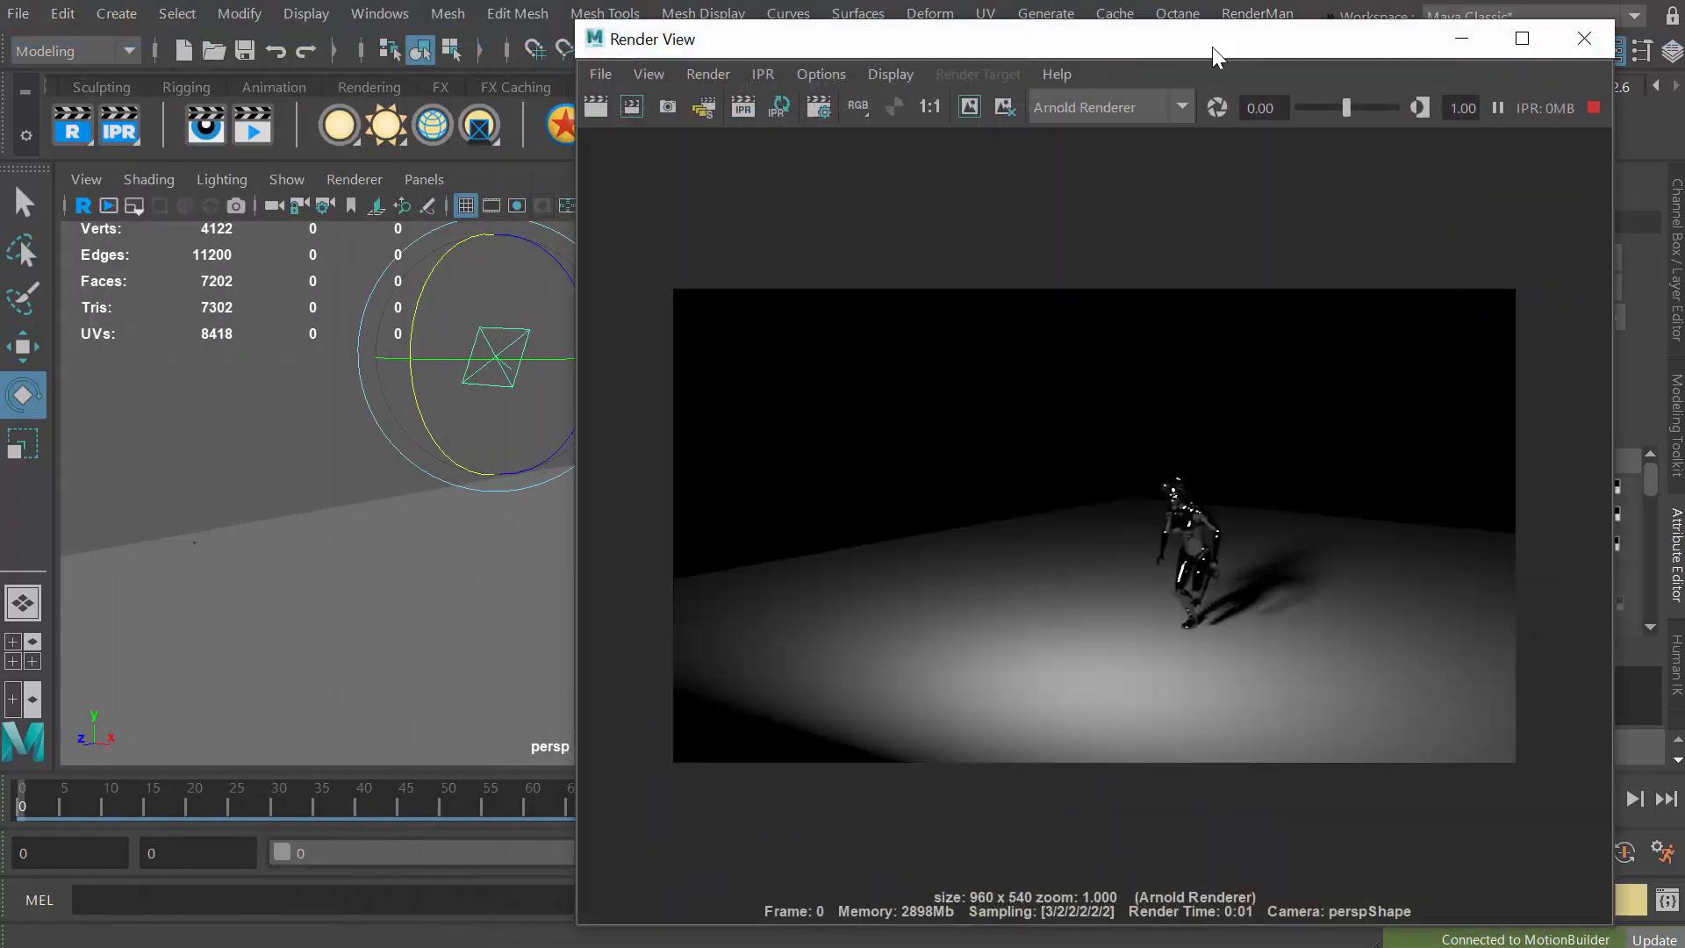
left_click_drag(1212, 45, 1199, 60)
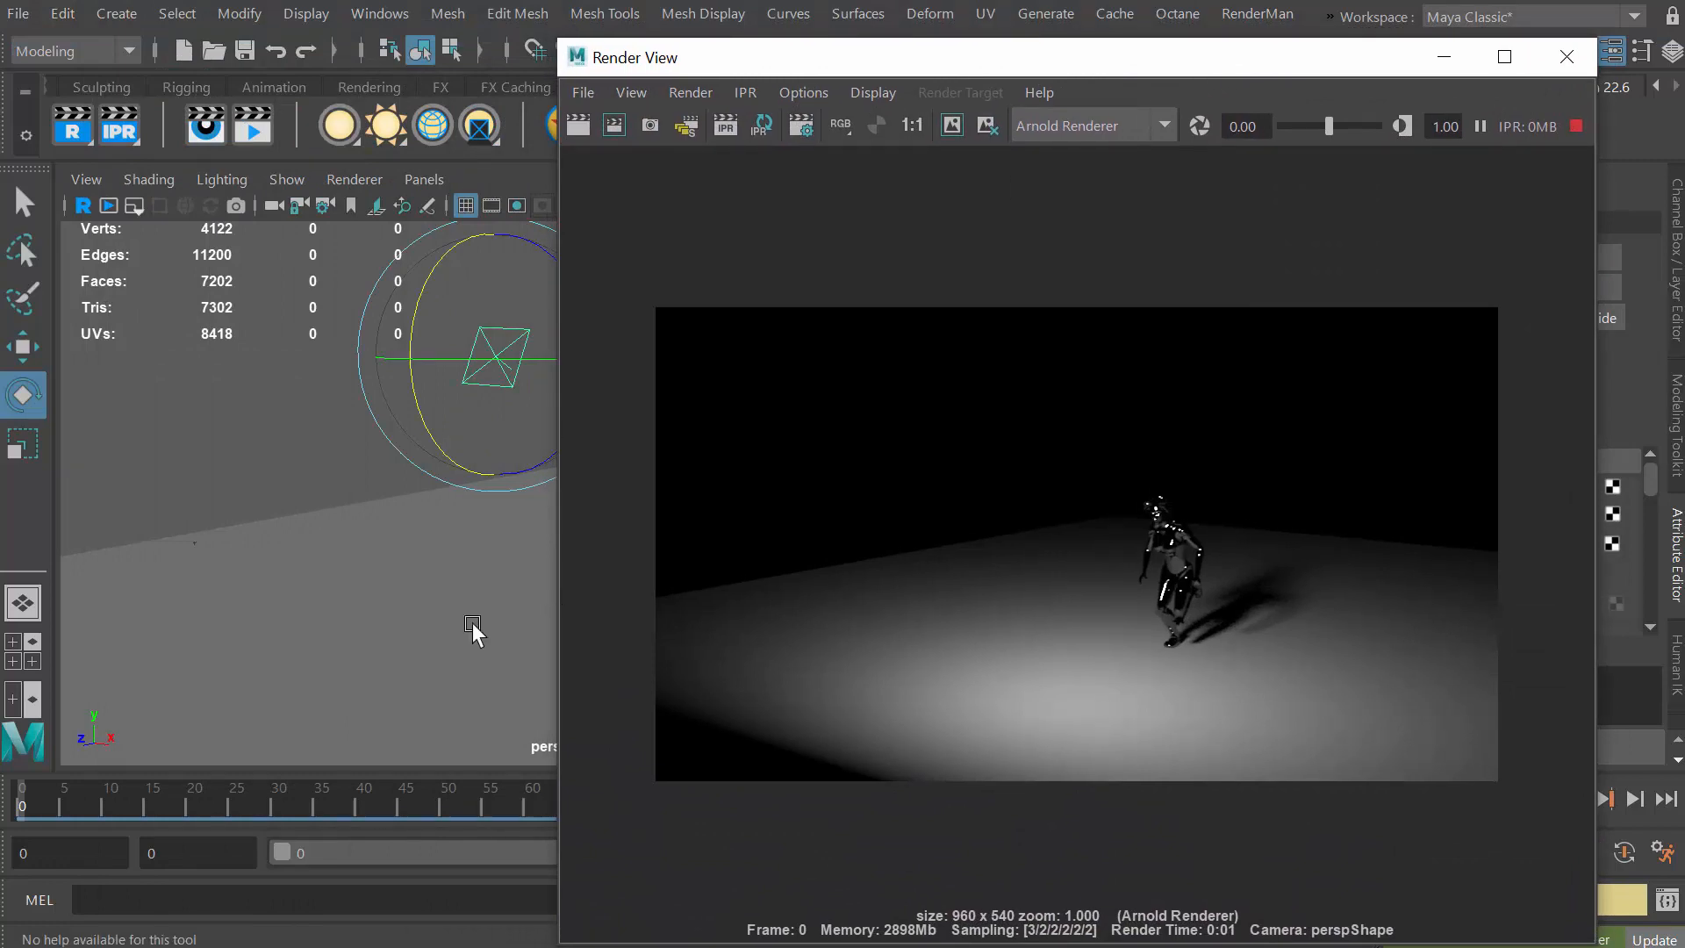
right_click_drag(309, 604, 441, 615, "alt")
middle_click_drag(419, 592, 258, 593, "alt")
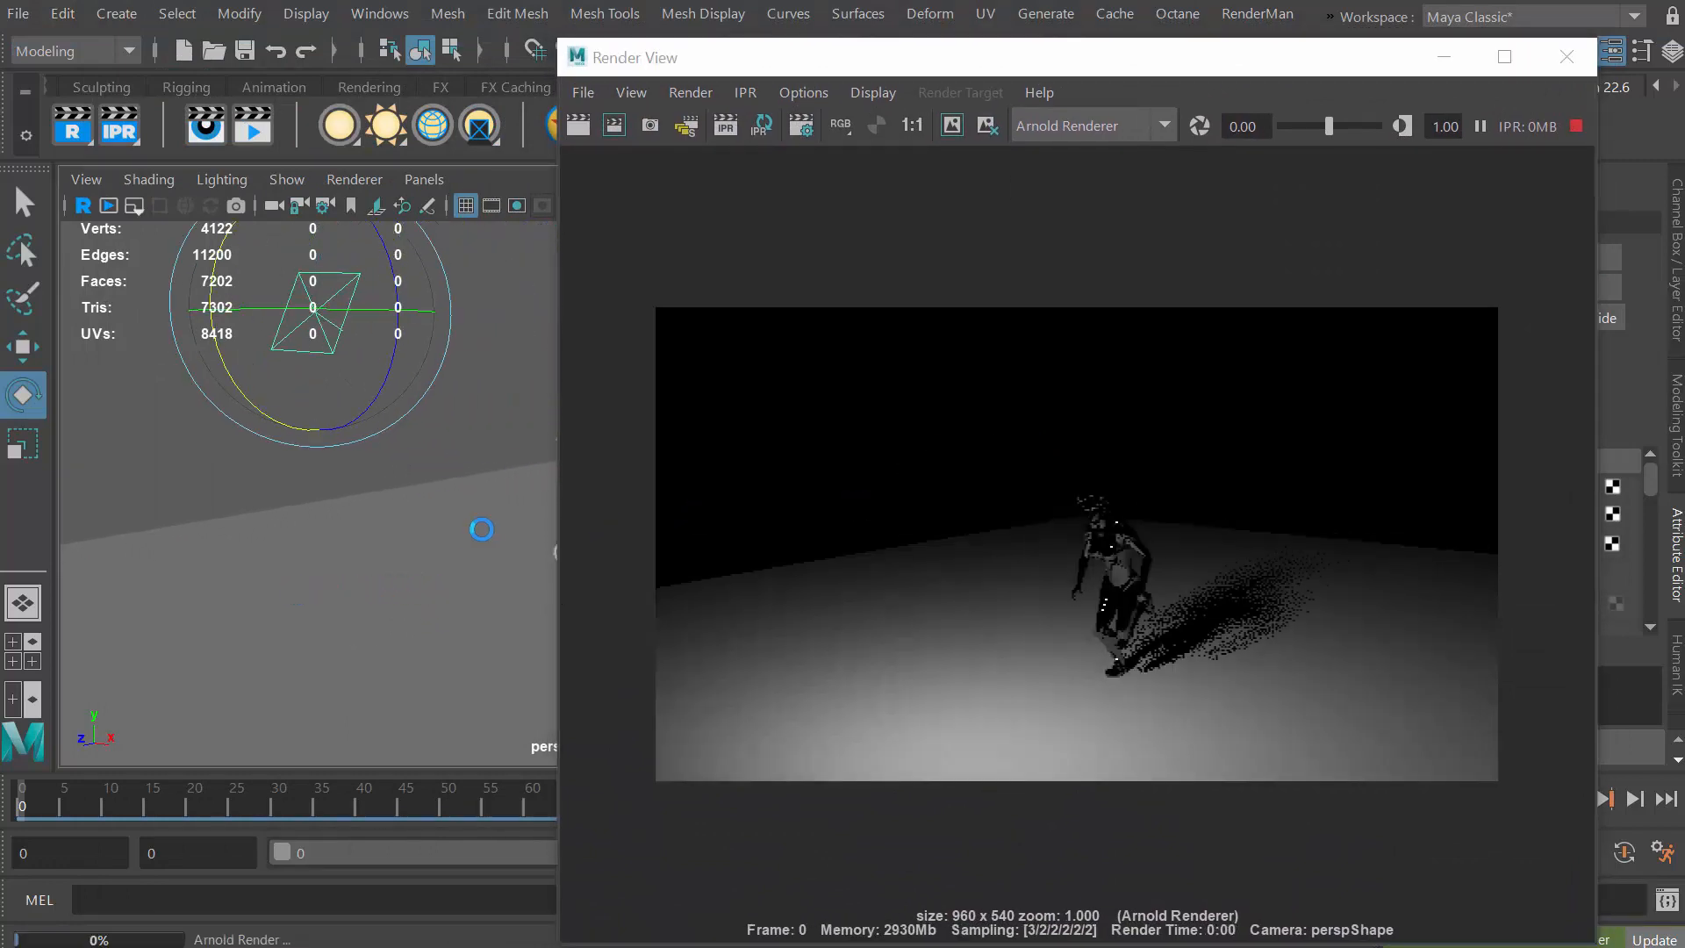
right_click_drag(361, 529, 480, 546, "alt")
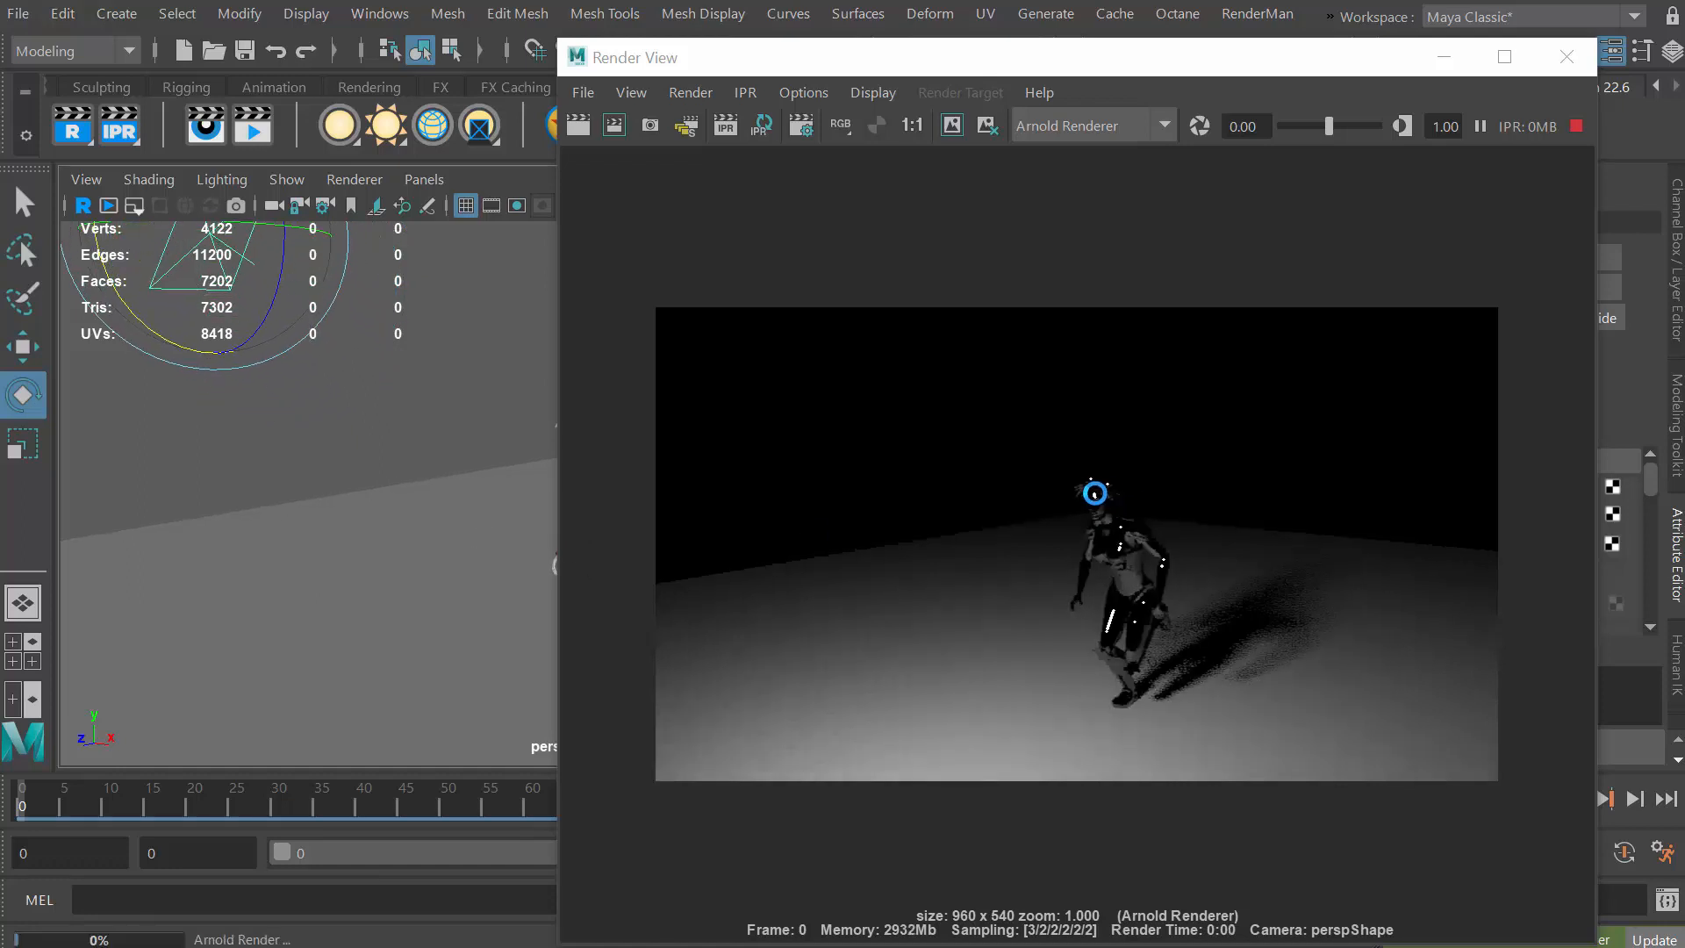
middle_click_drag(445, 583, 379, 470, "alt")
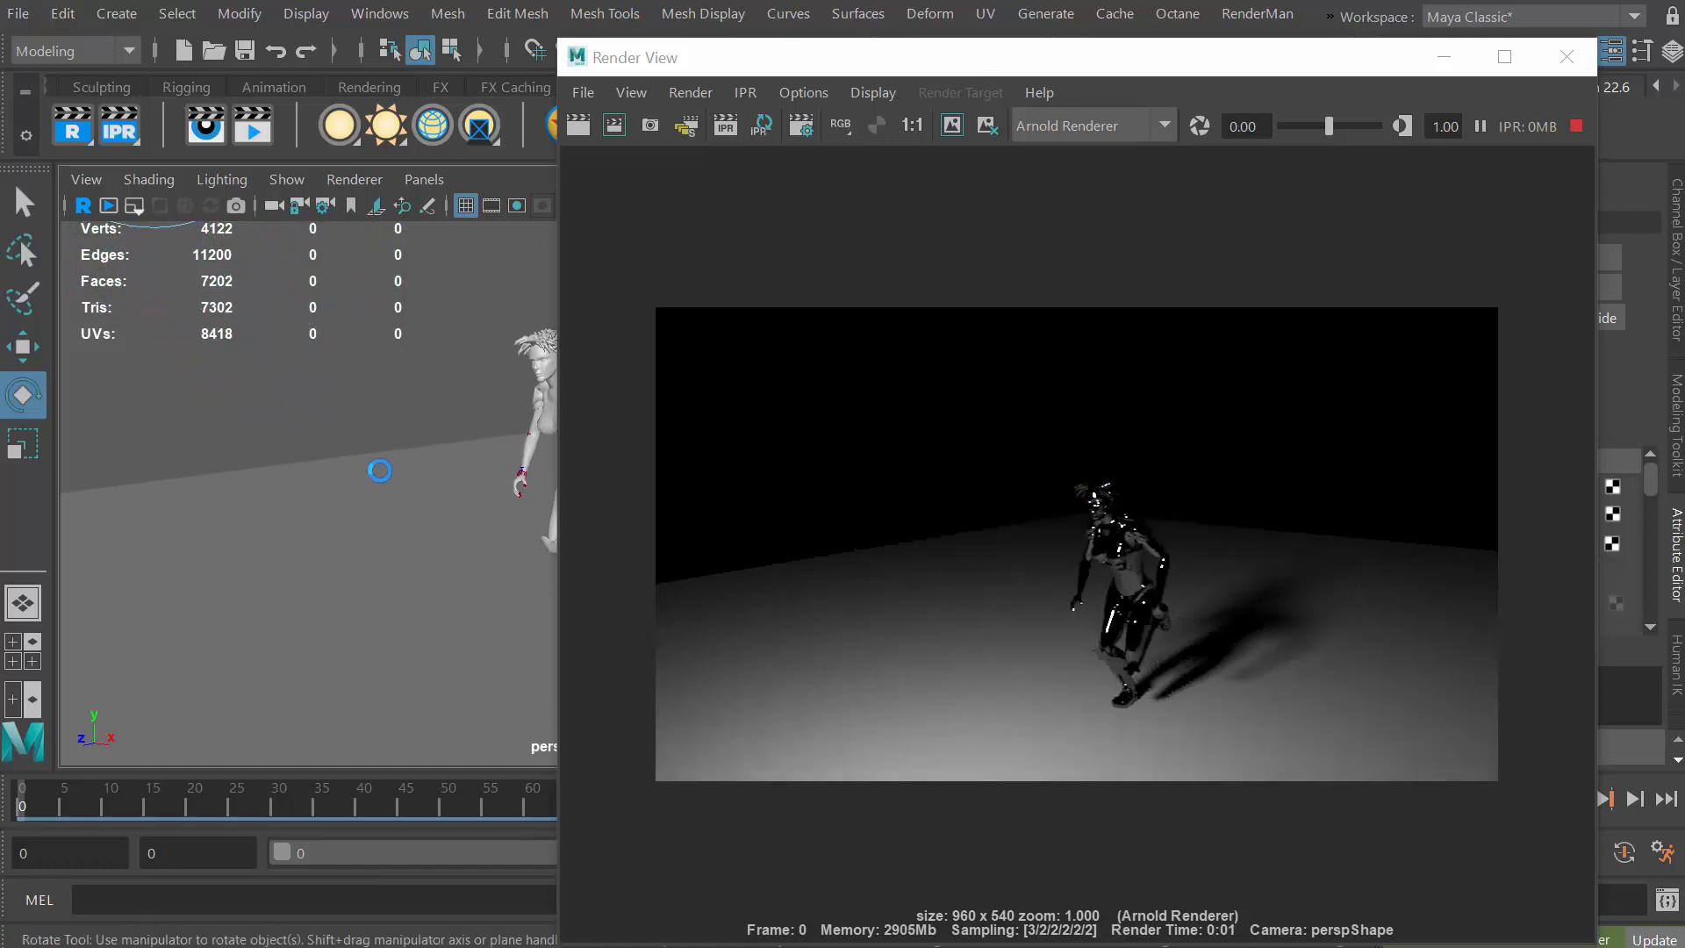
right_click_drag(372, 533, 466, 556, "alt")
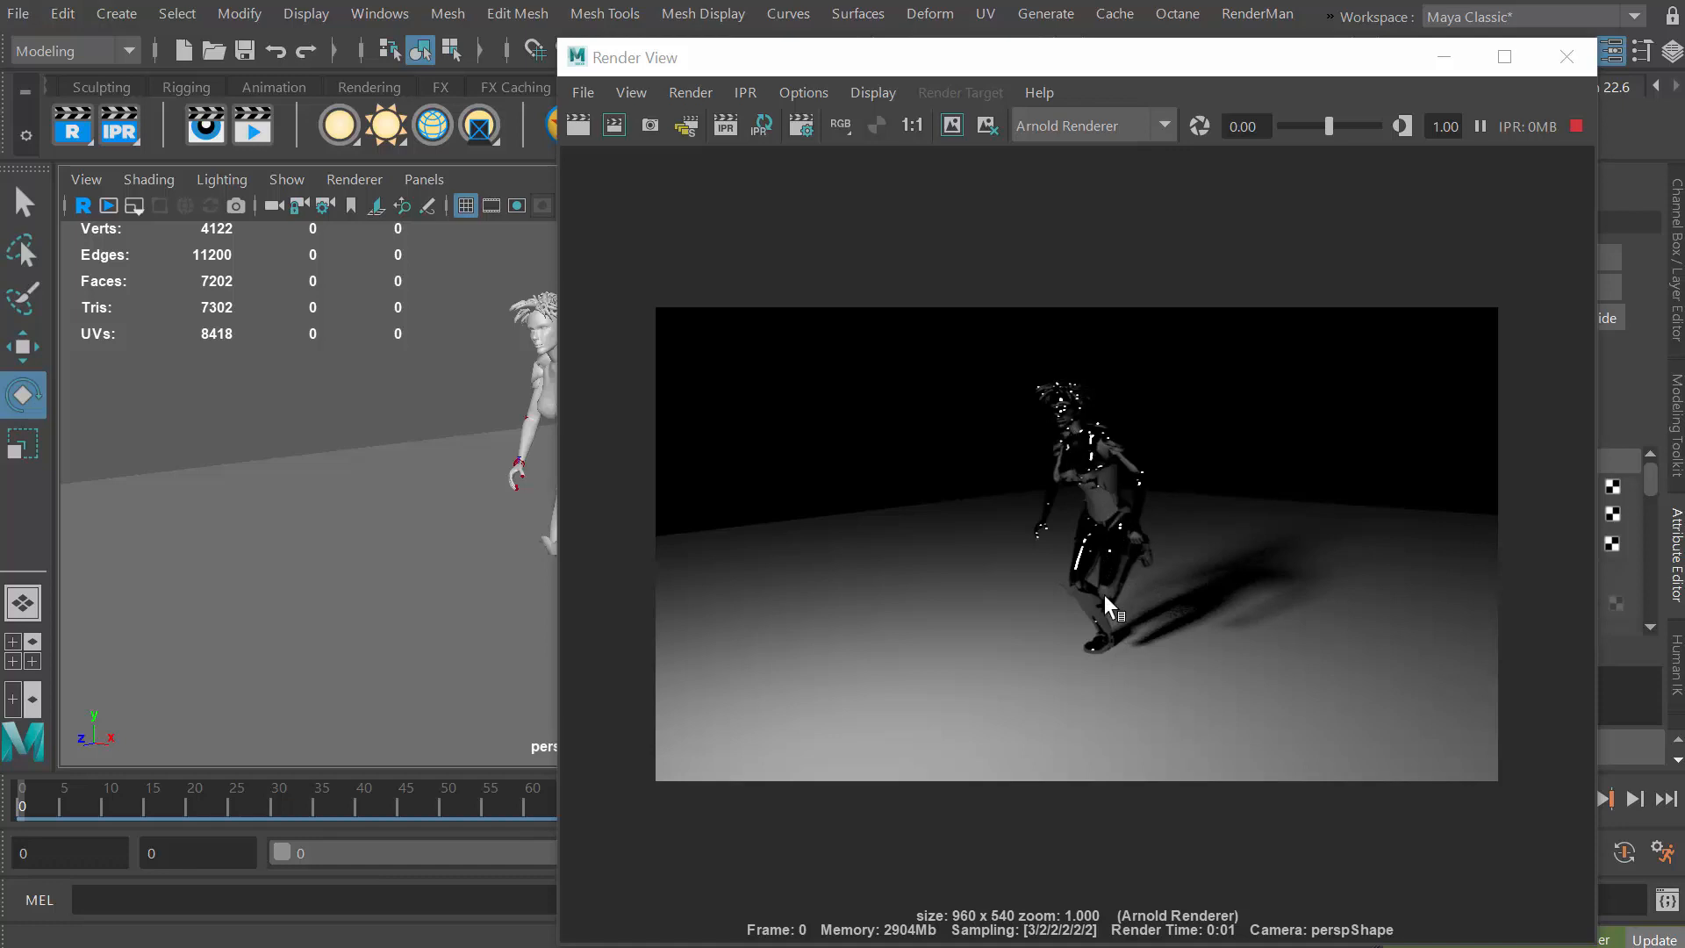
Select the character's body mesh and shrink Render View so the mesh's attributes are fully accessible.
left_click_drag(1119, 76, 861, 84)
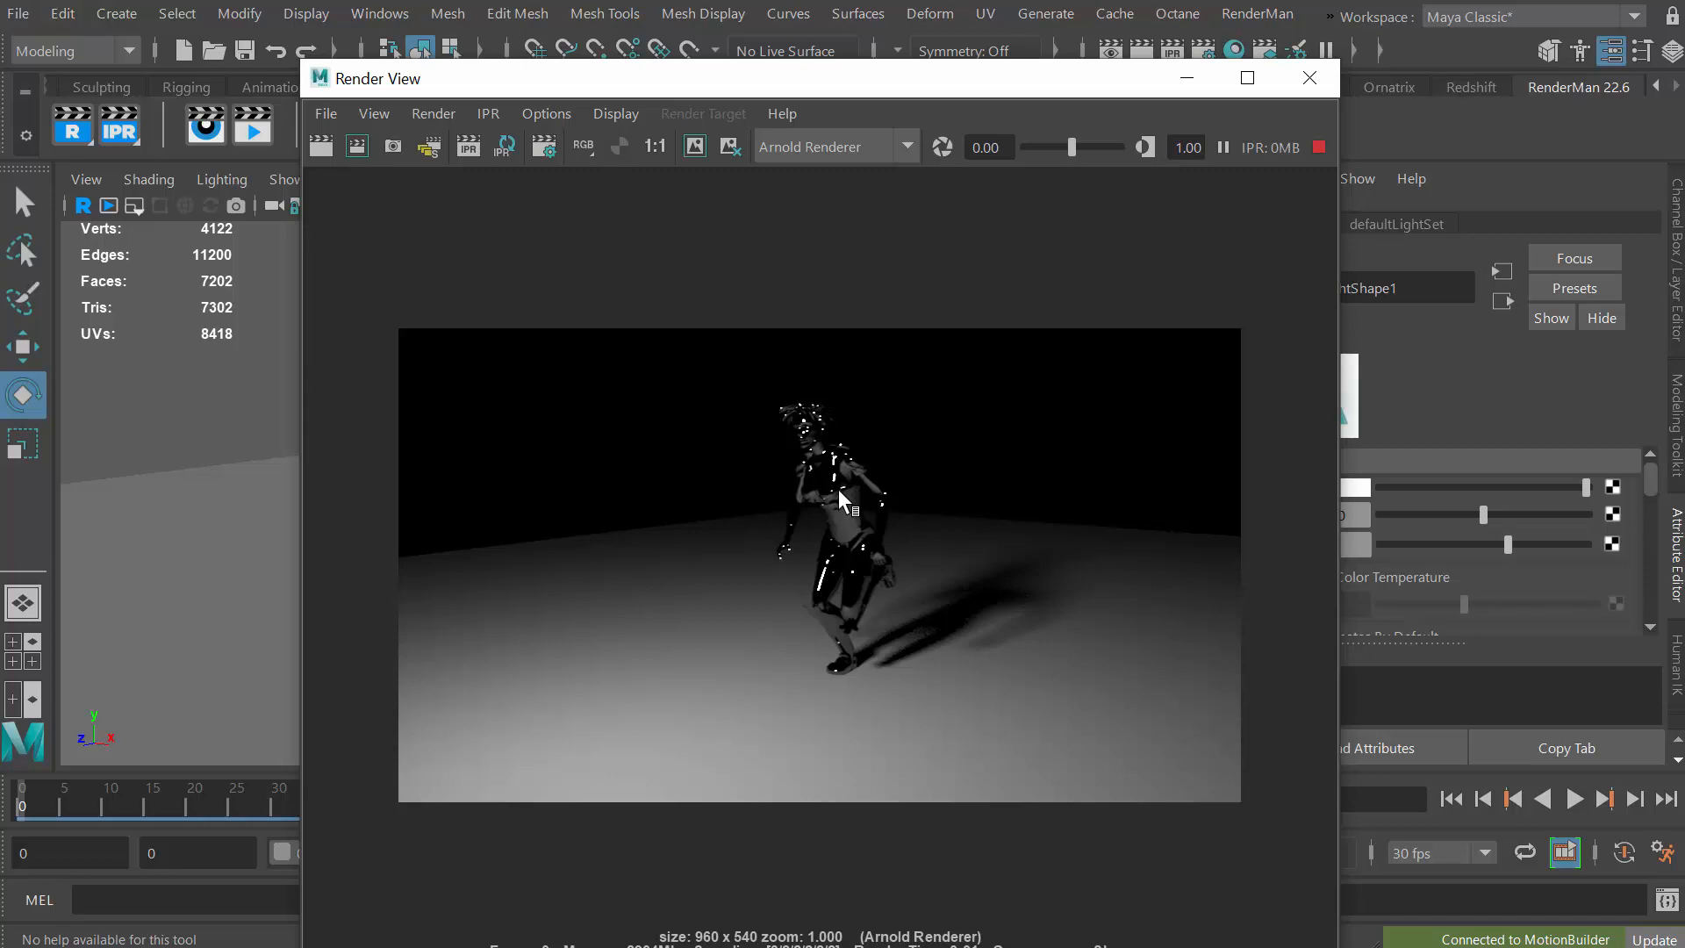
left_click_drag(833, 77, 641, 24)
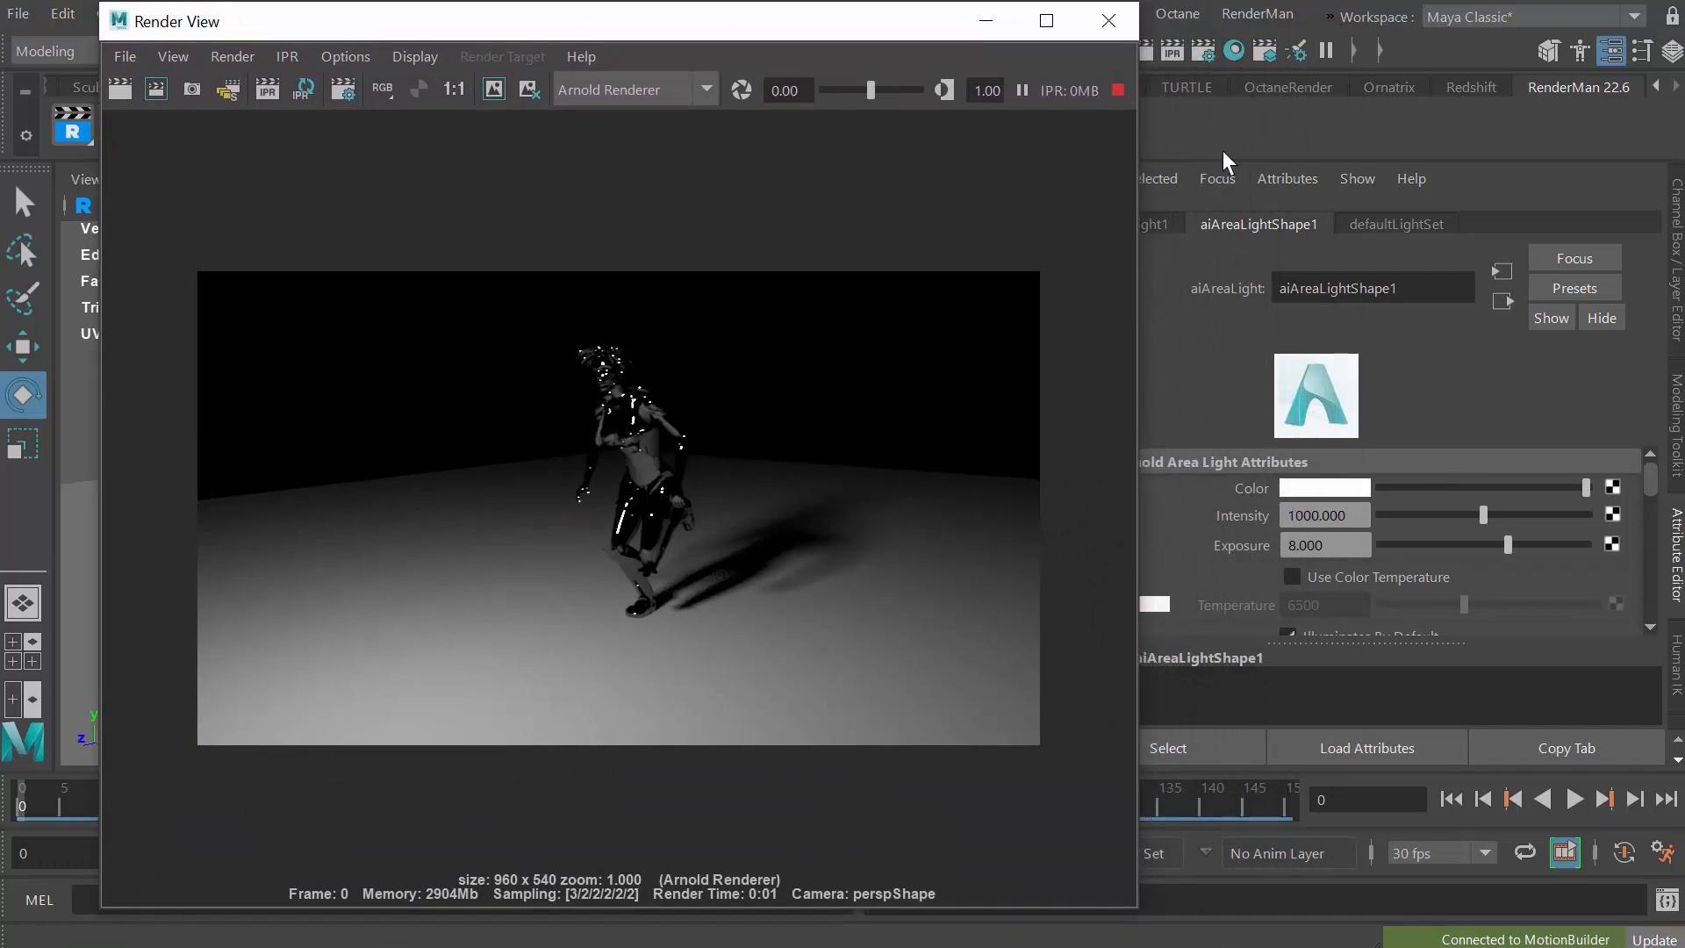
left_click_drag(822, 11, 1286, 32)
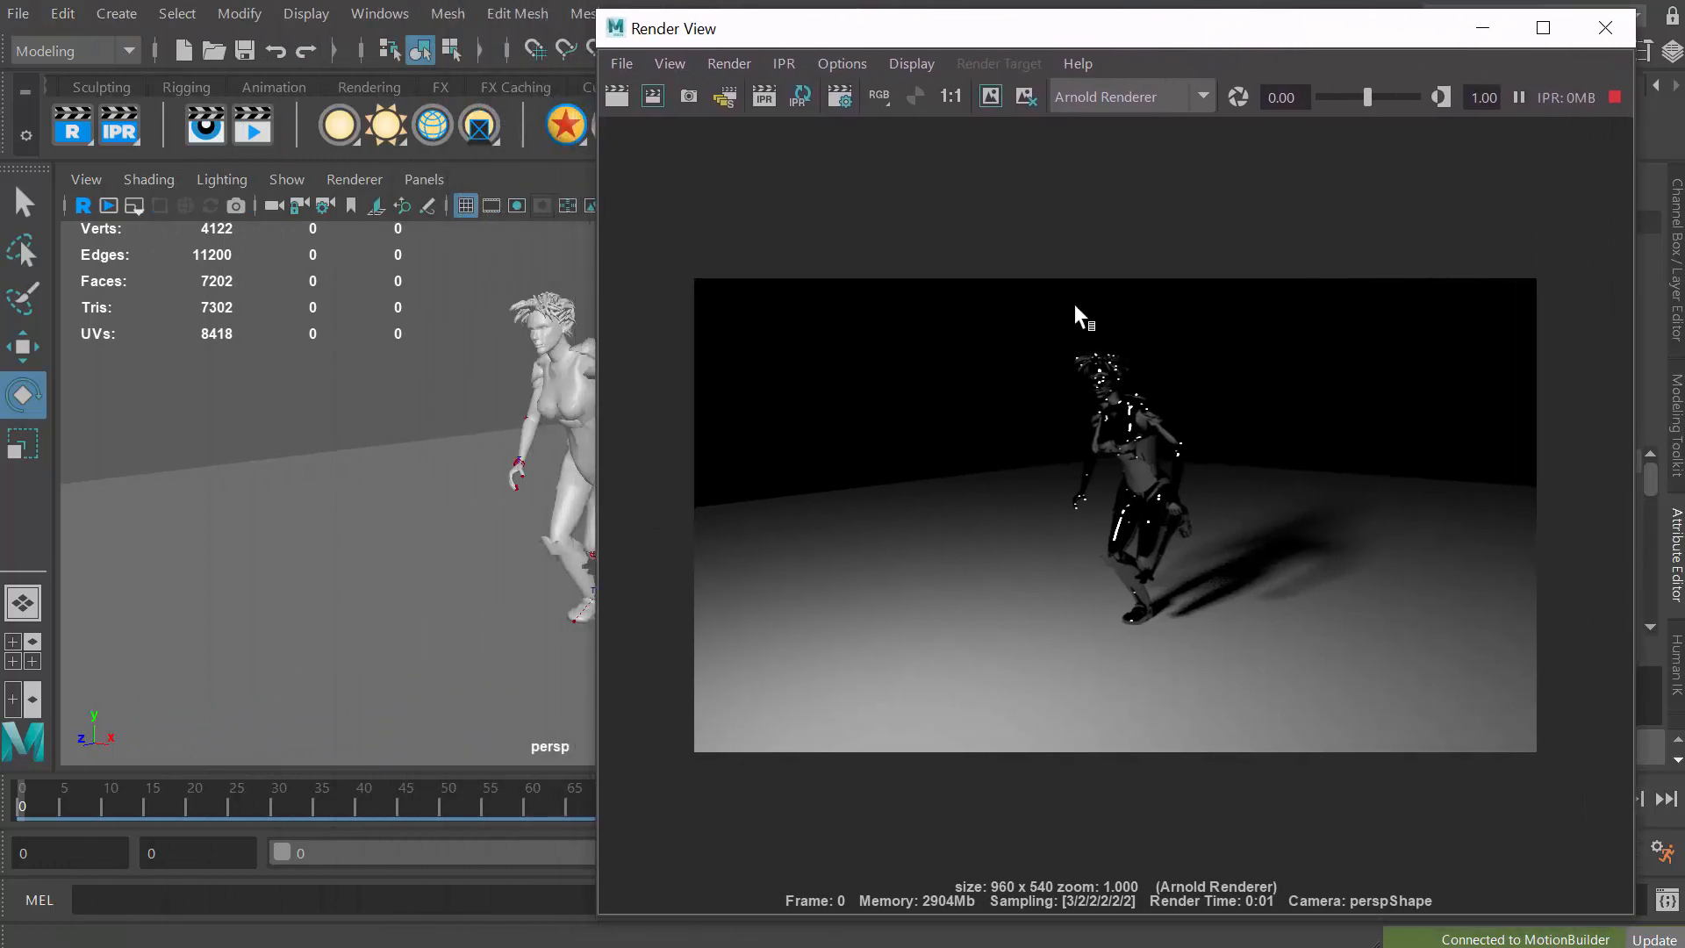
left_click(571, 413)
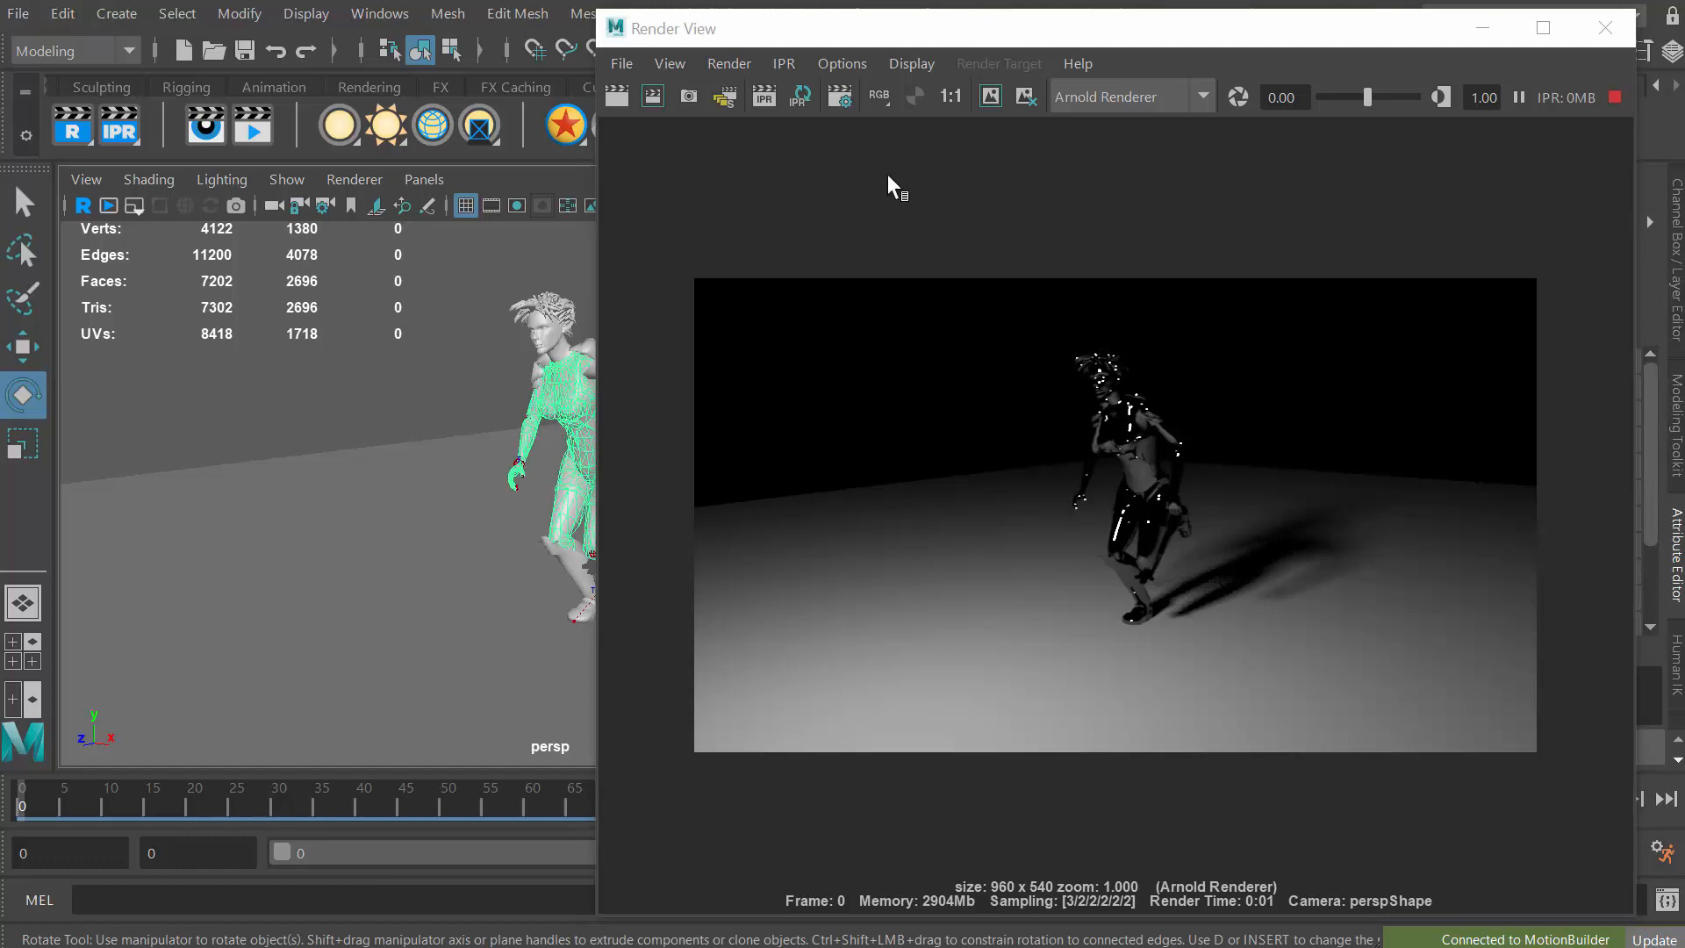
left_click_drag(1206, 39, 755, 45)
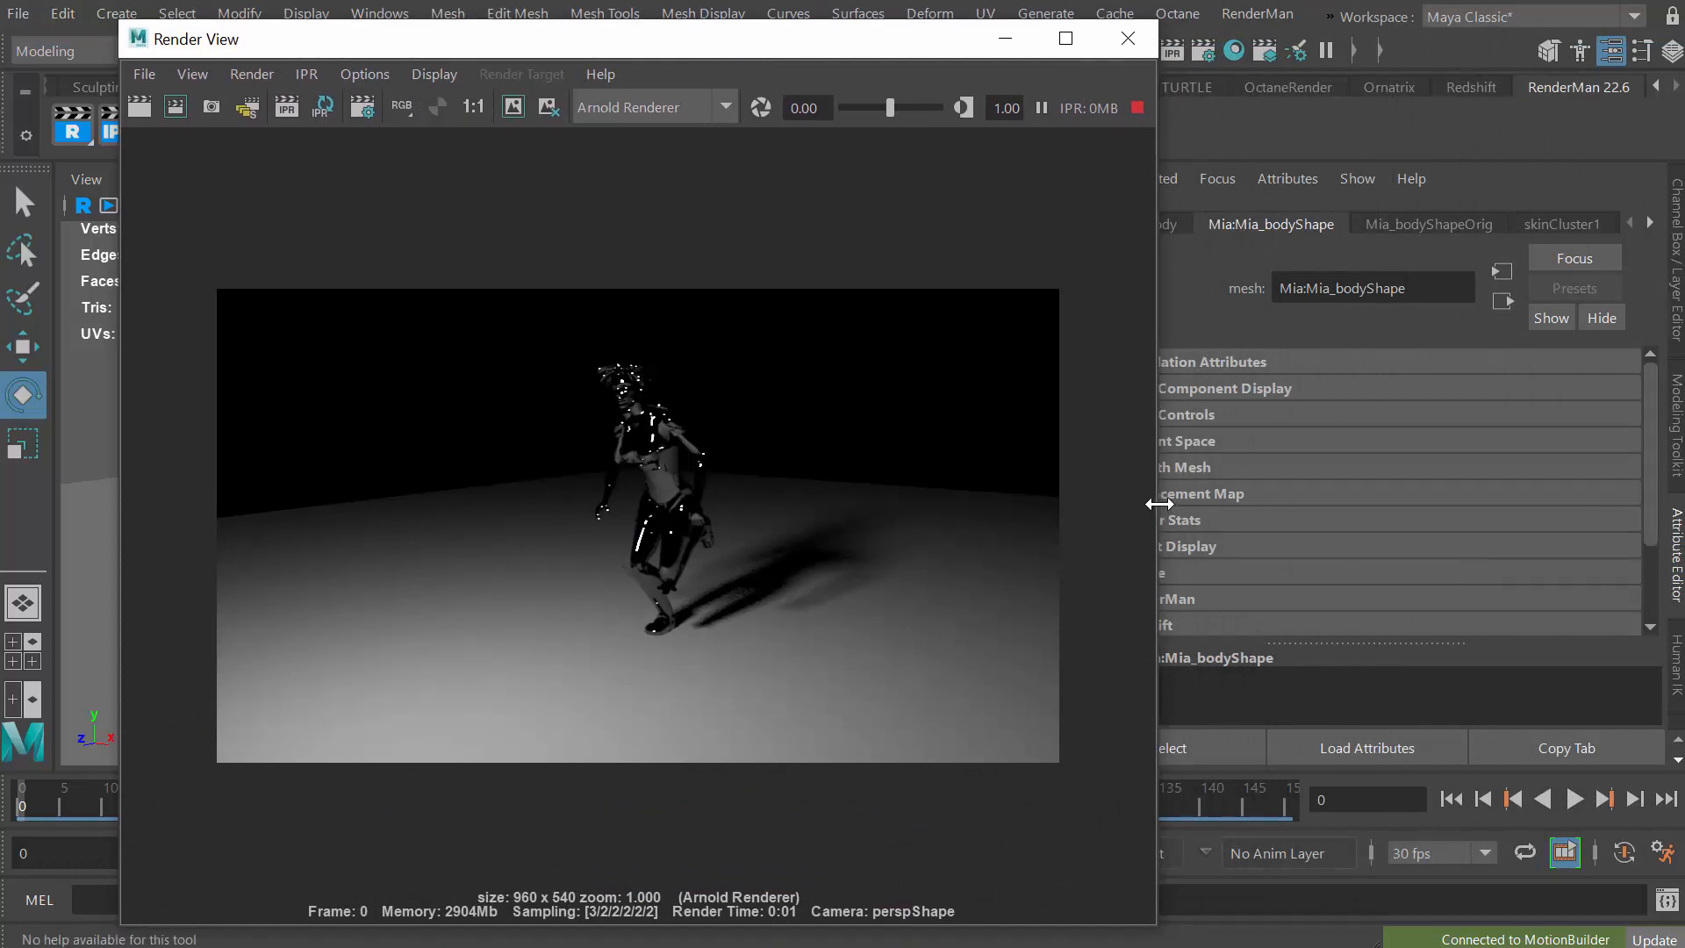
left_click_drag(1154, 928, 1001, 656)
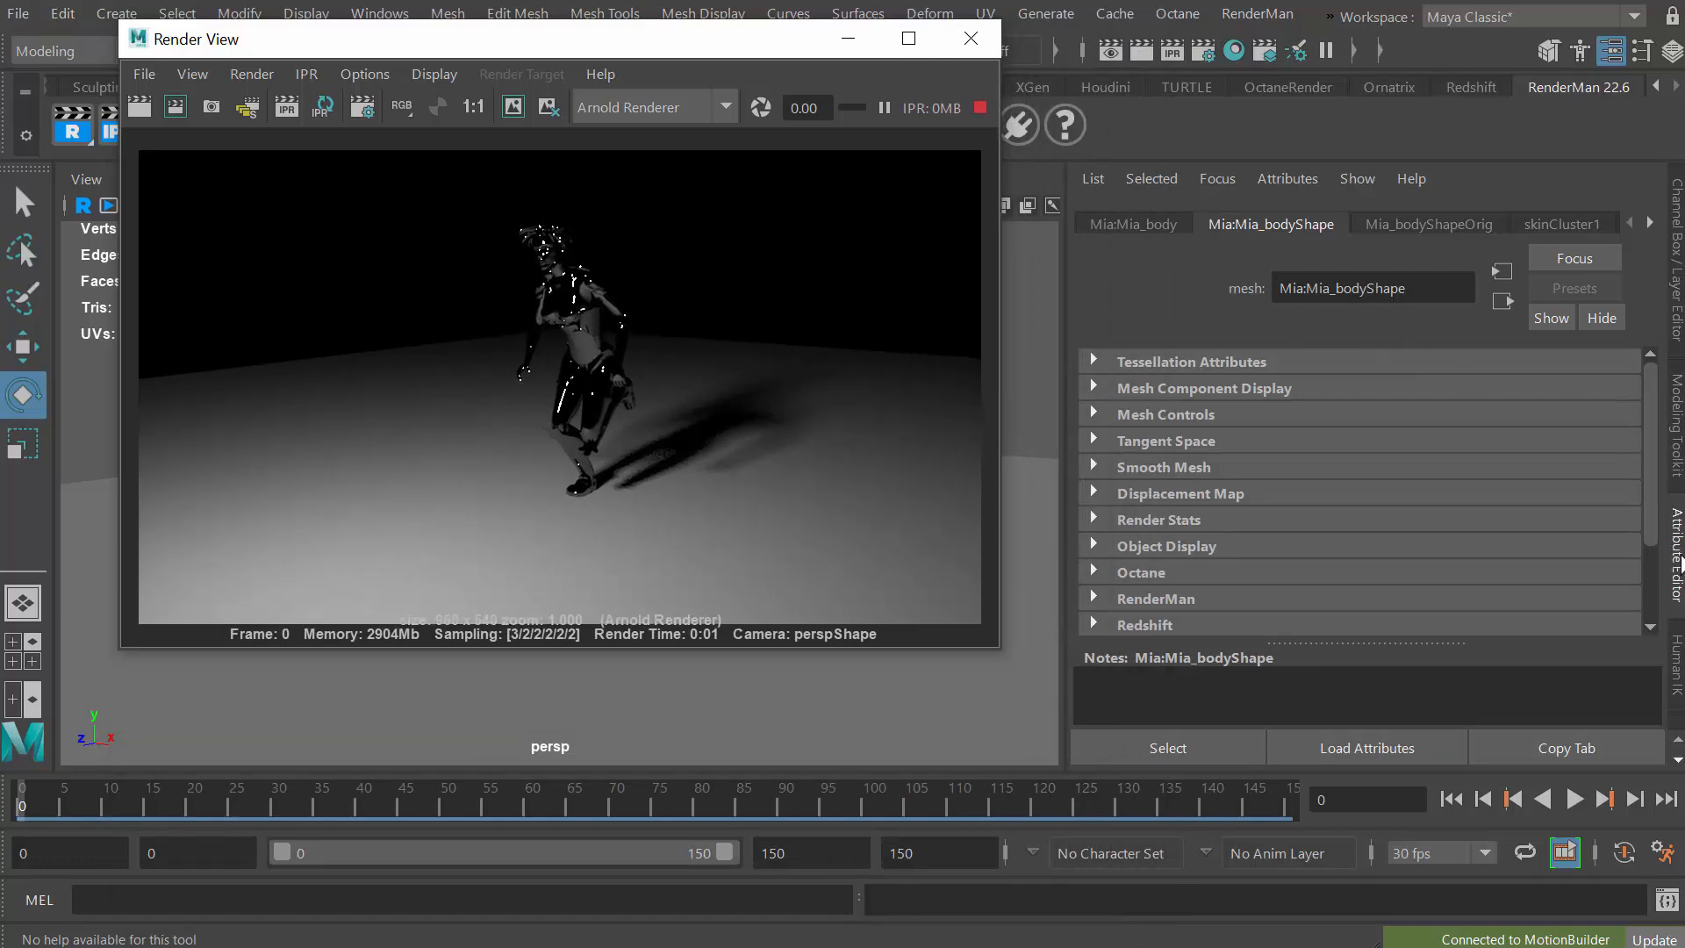
left_click_drag(708, 42, 658, 40)
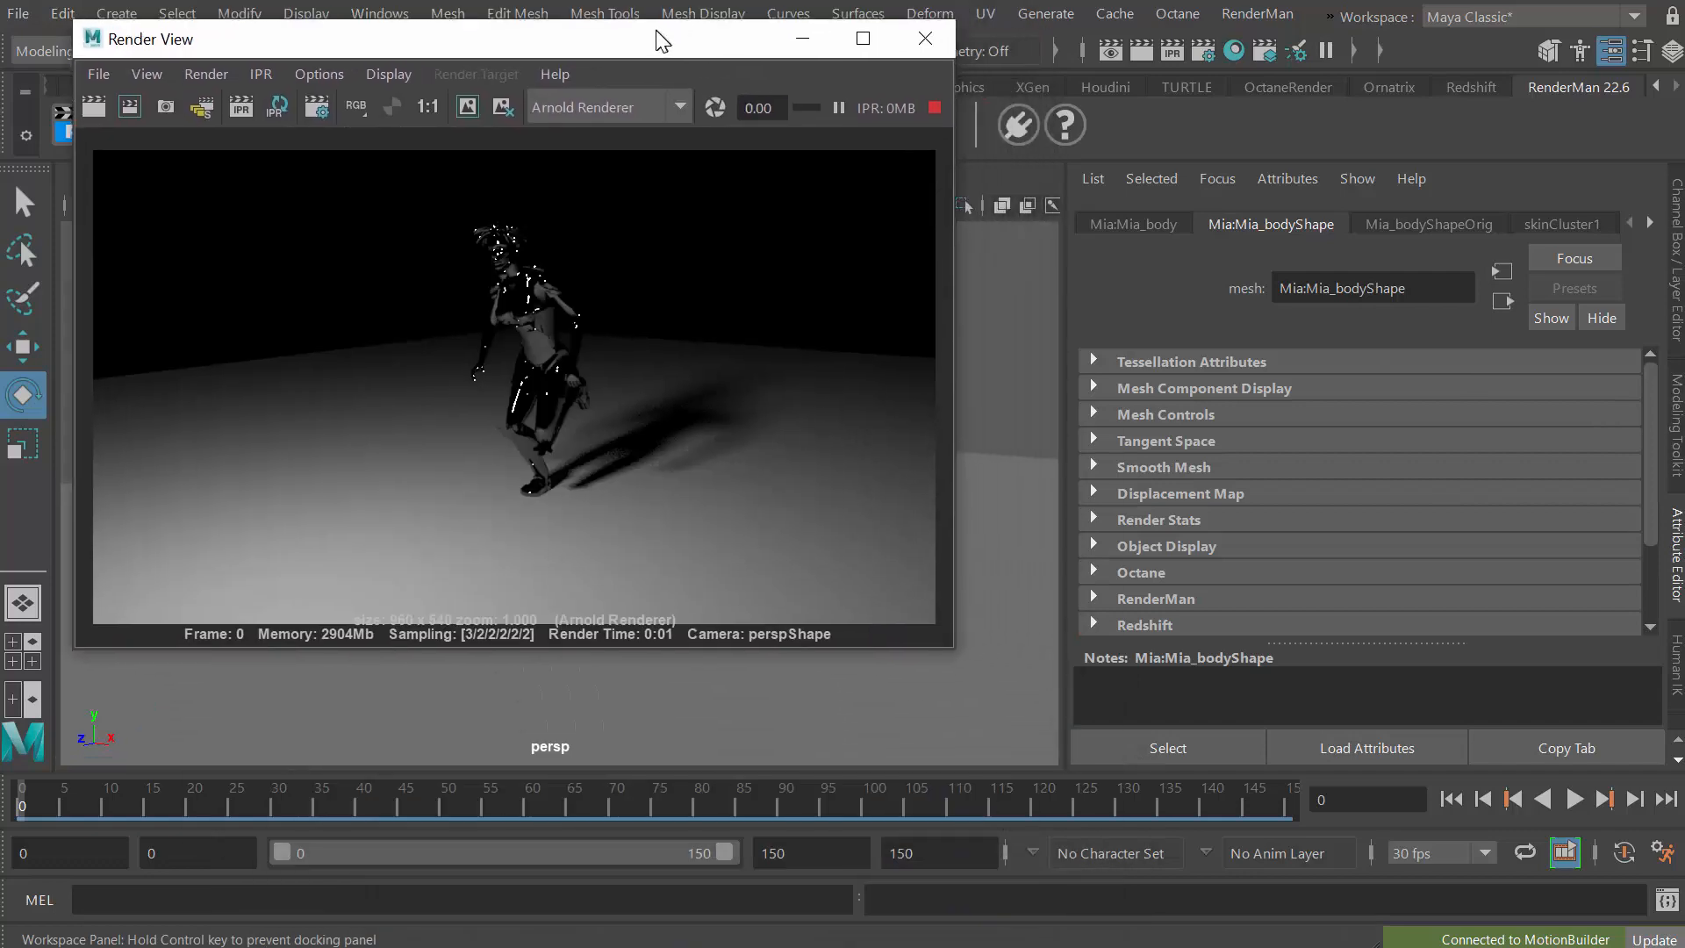
Set the body mesh's Phong material to a black ambient color and a reflectivity of 0.
left_click(1649, 222)
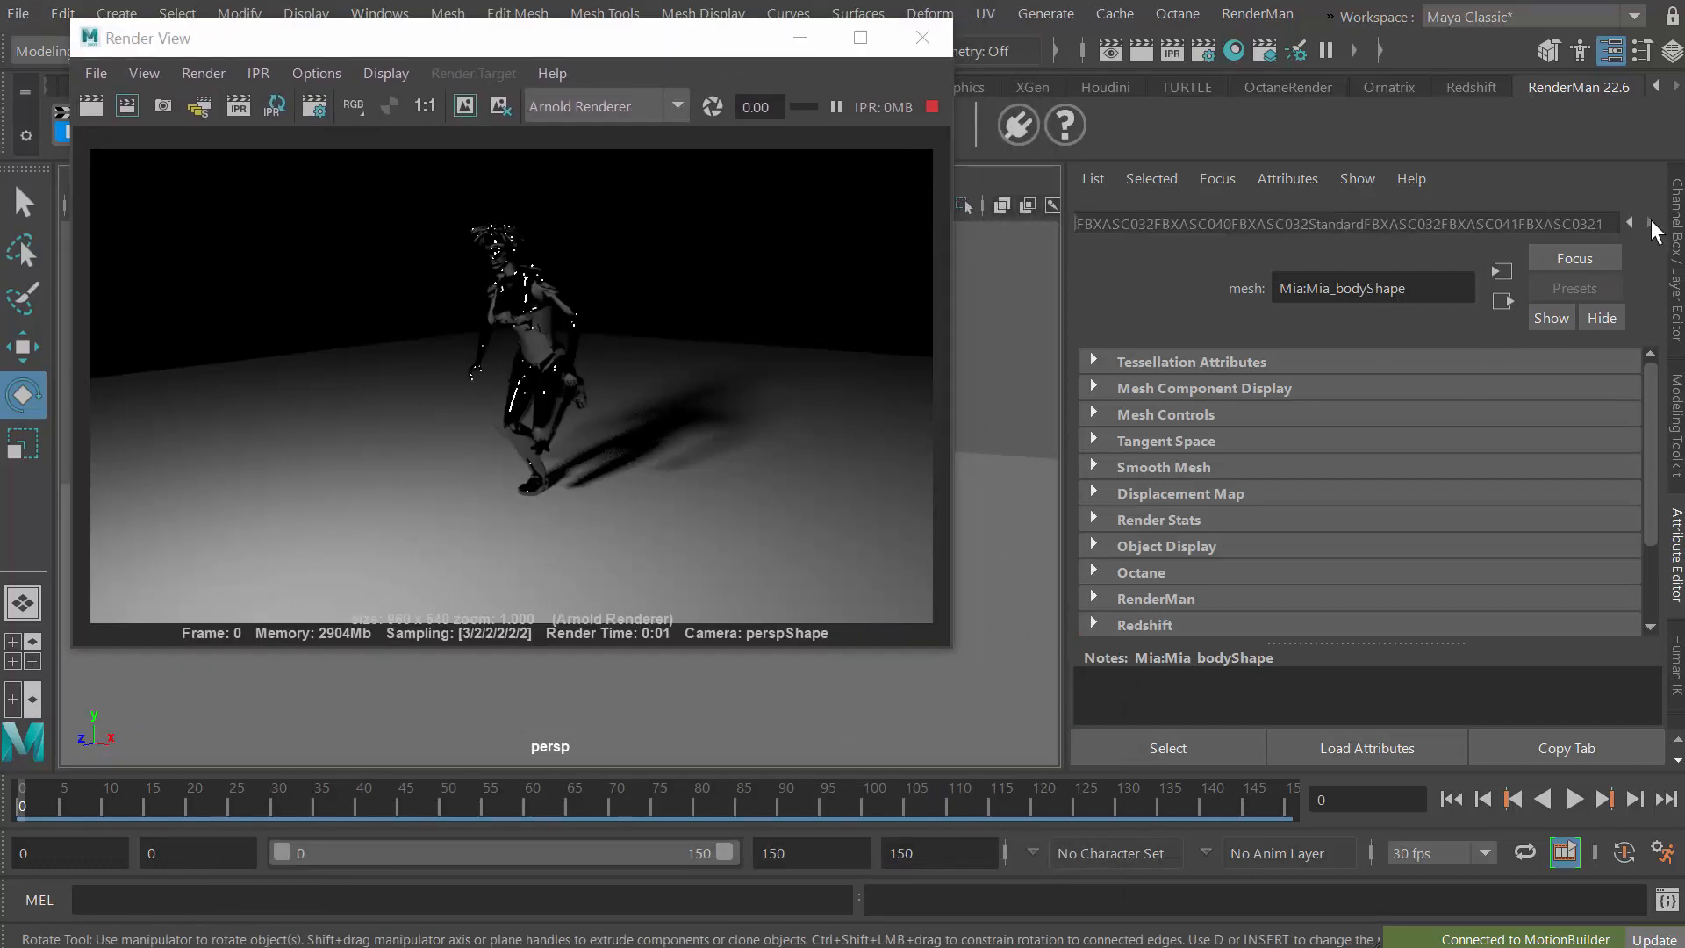
left_click(1630, 222)
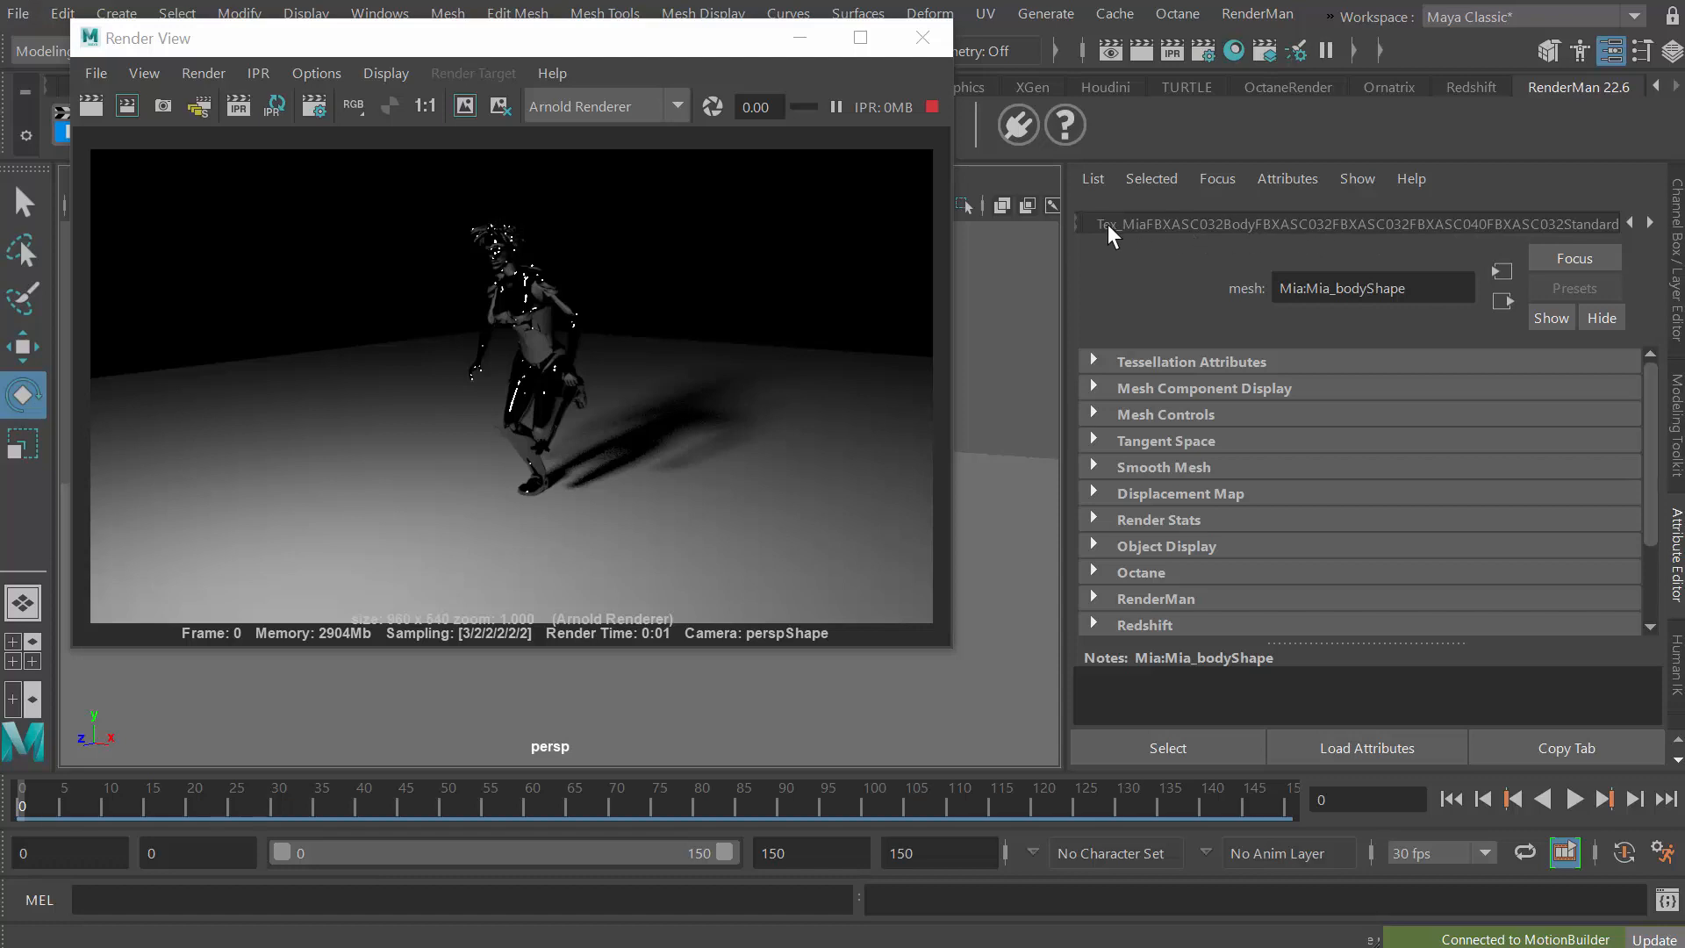
left_click(1254, 227)
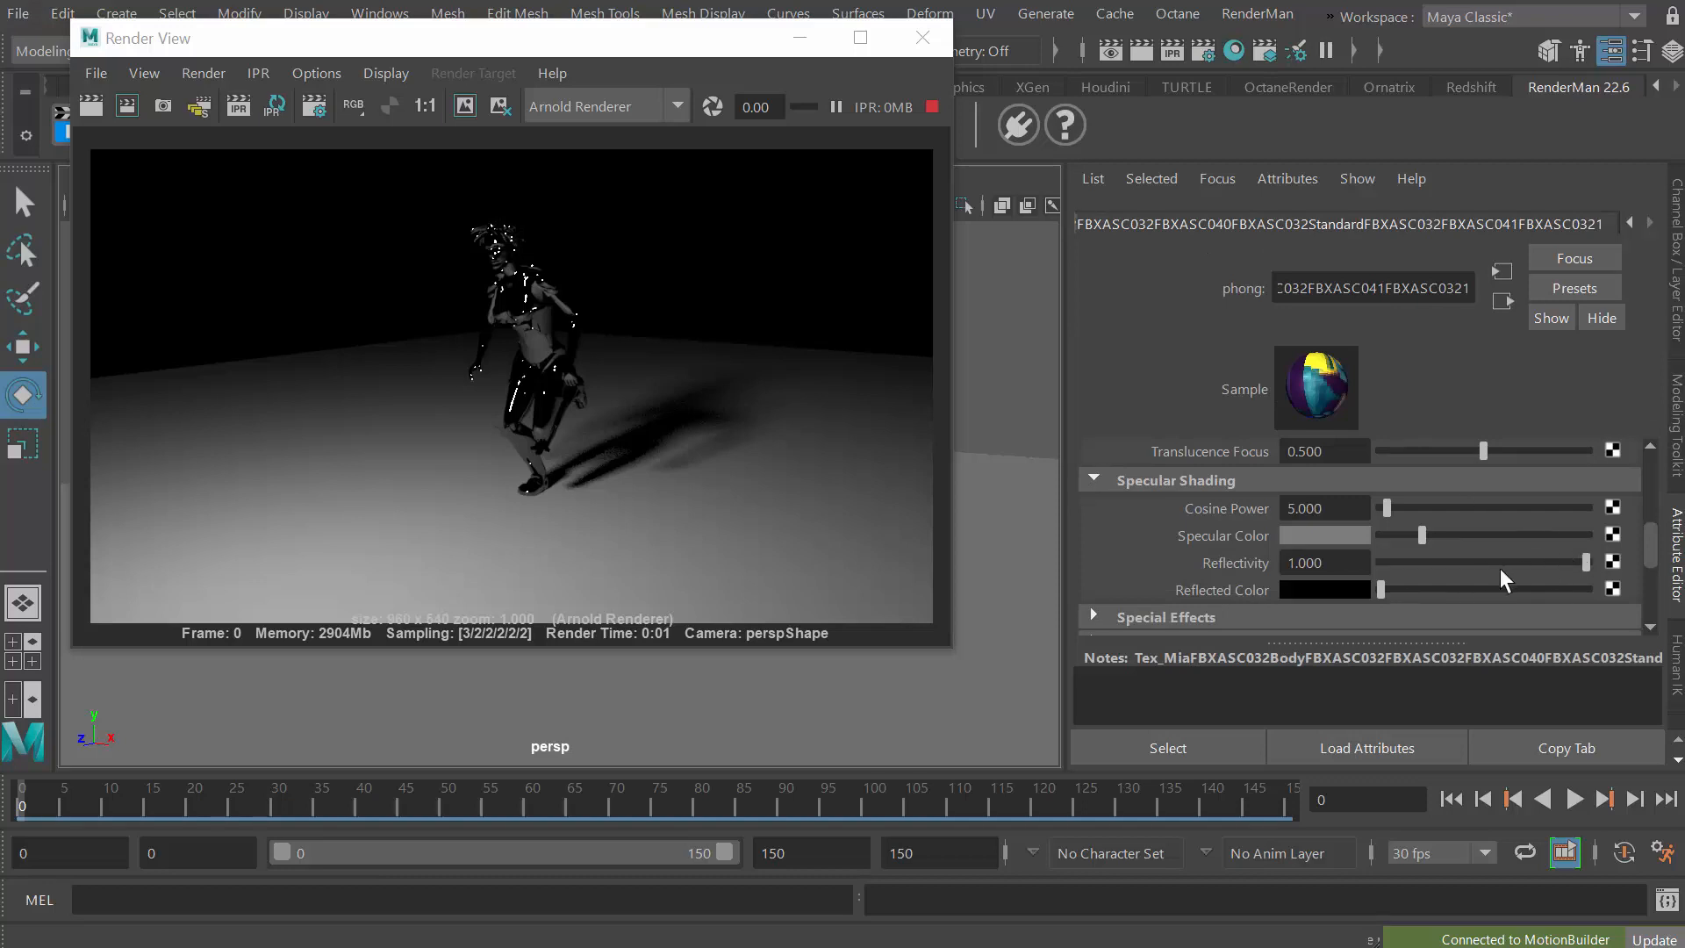
left_click_drag(1650, 553, 1655, 467)
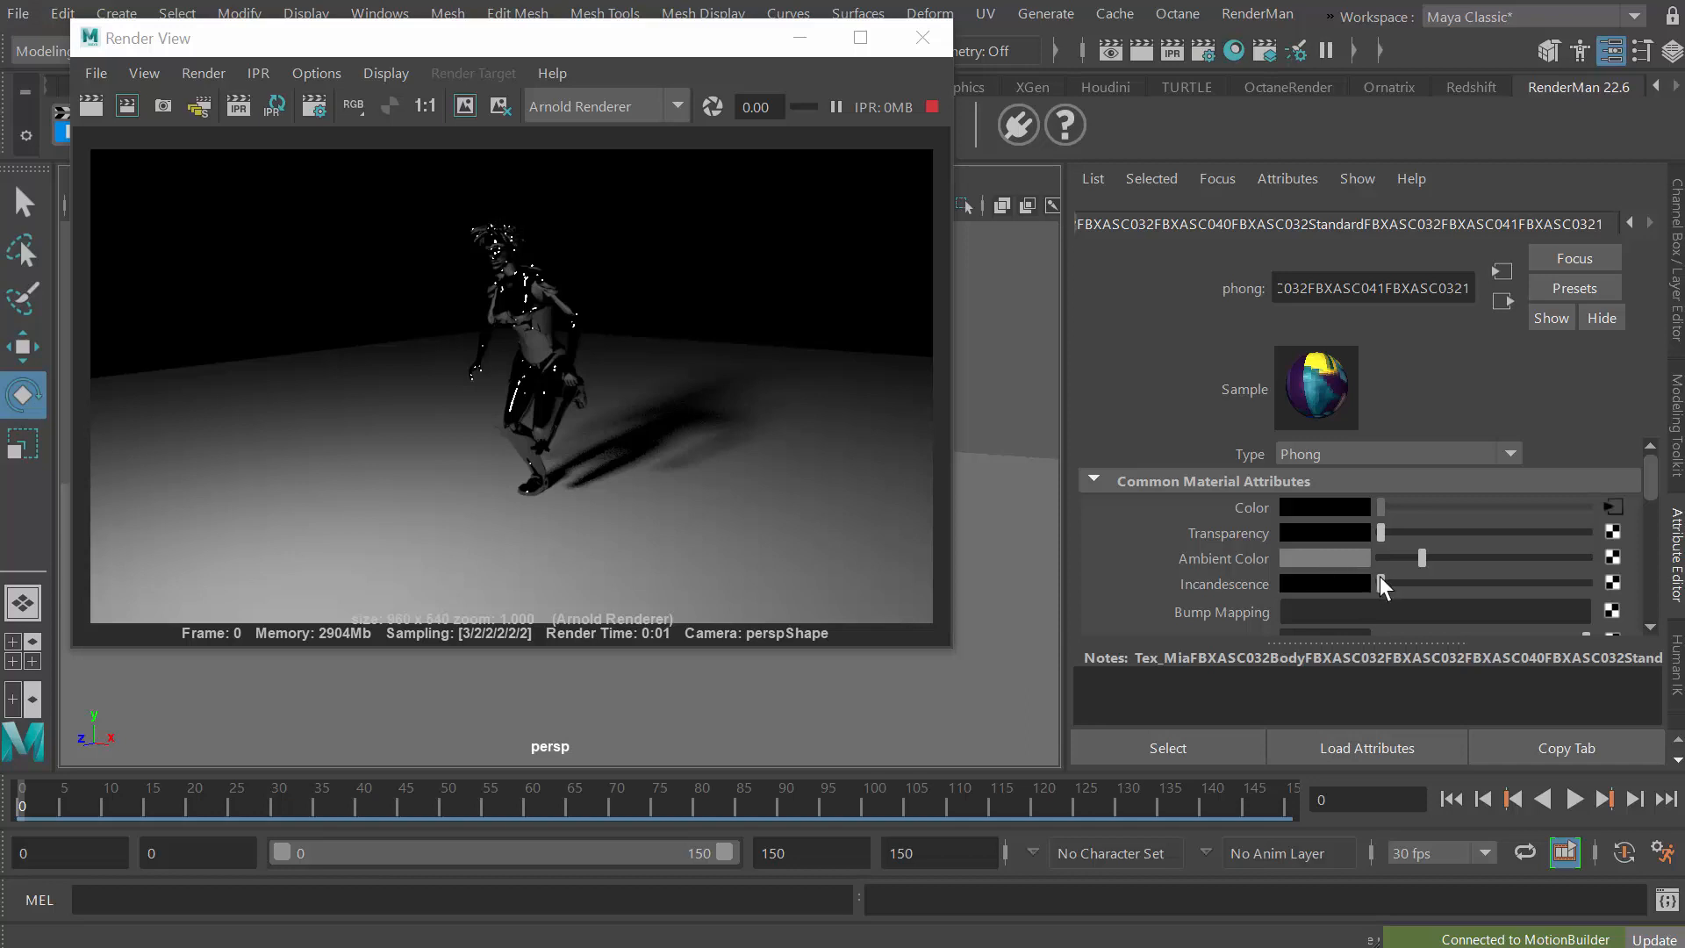
left_click_drag(1421, 558, 1381, 558)
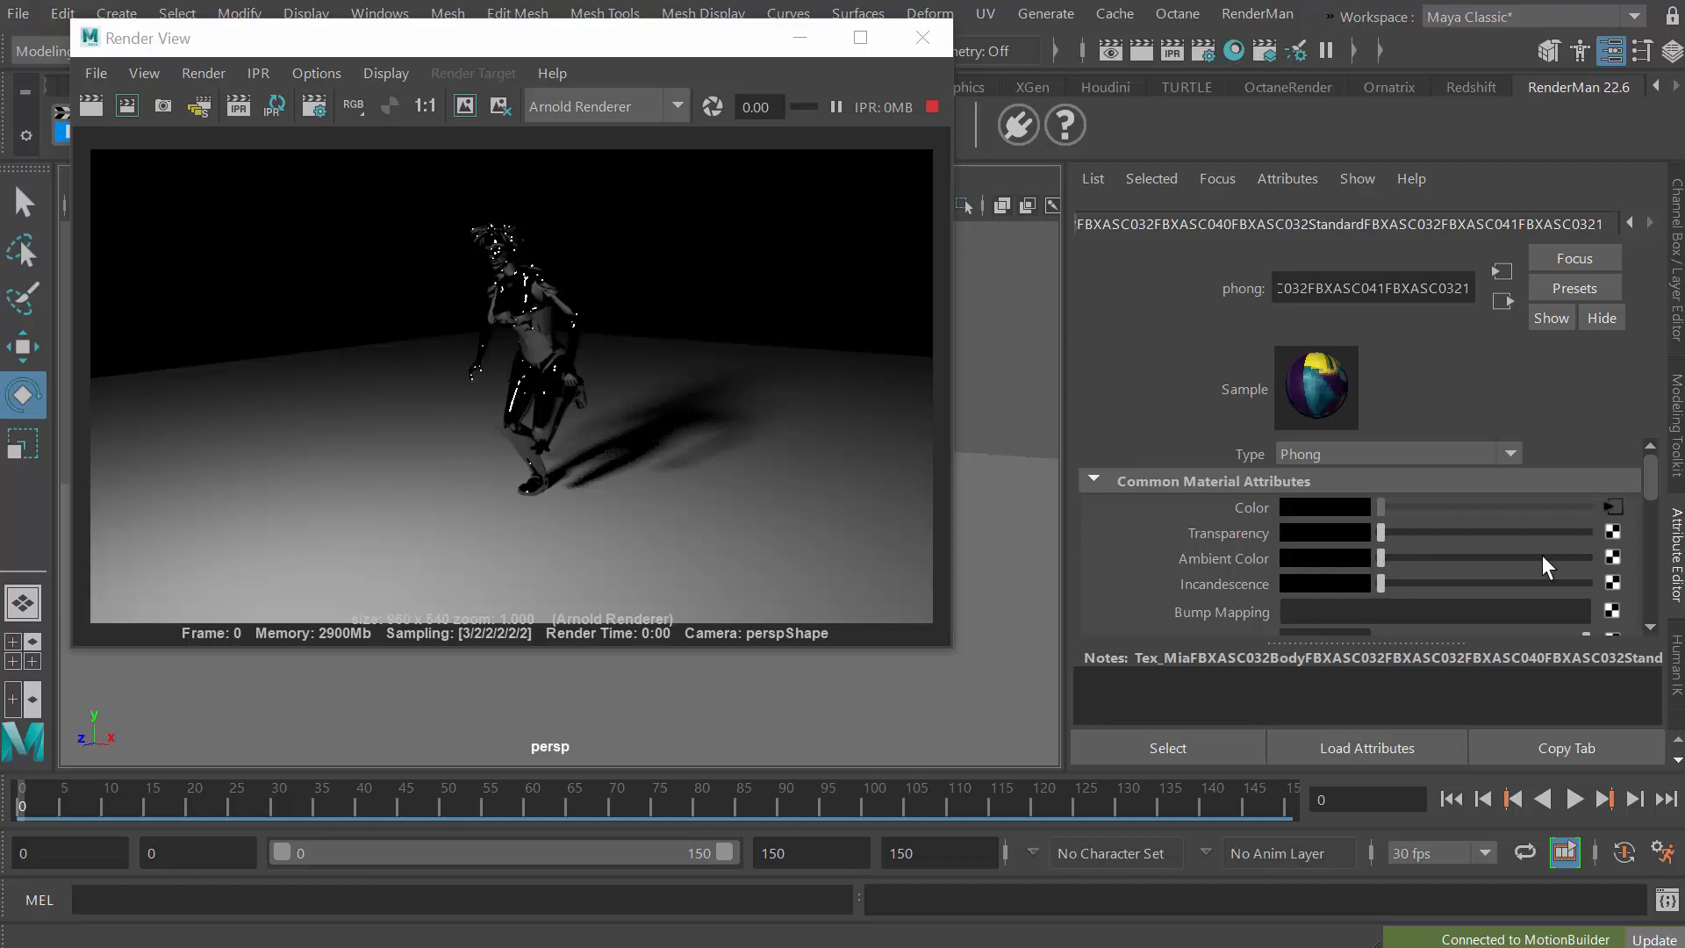
left_click_drag(1651, 481, 1645, 540)
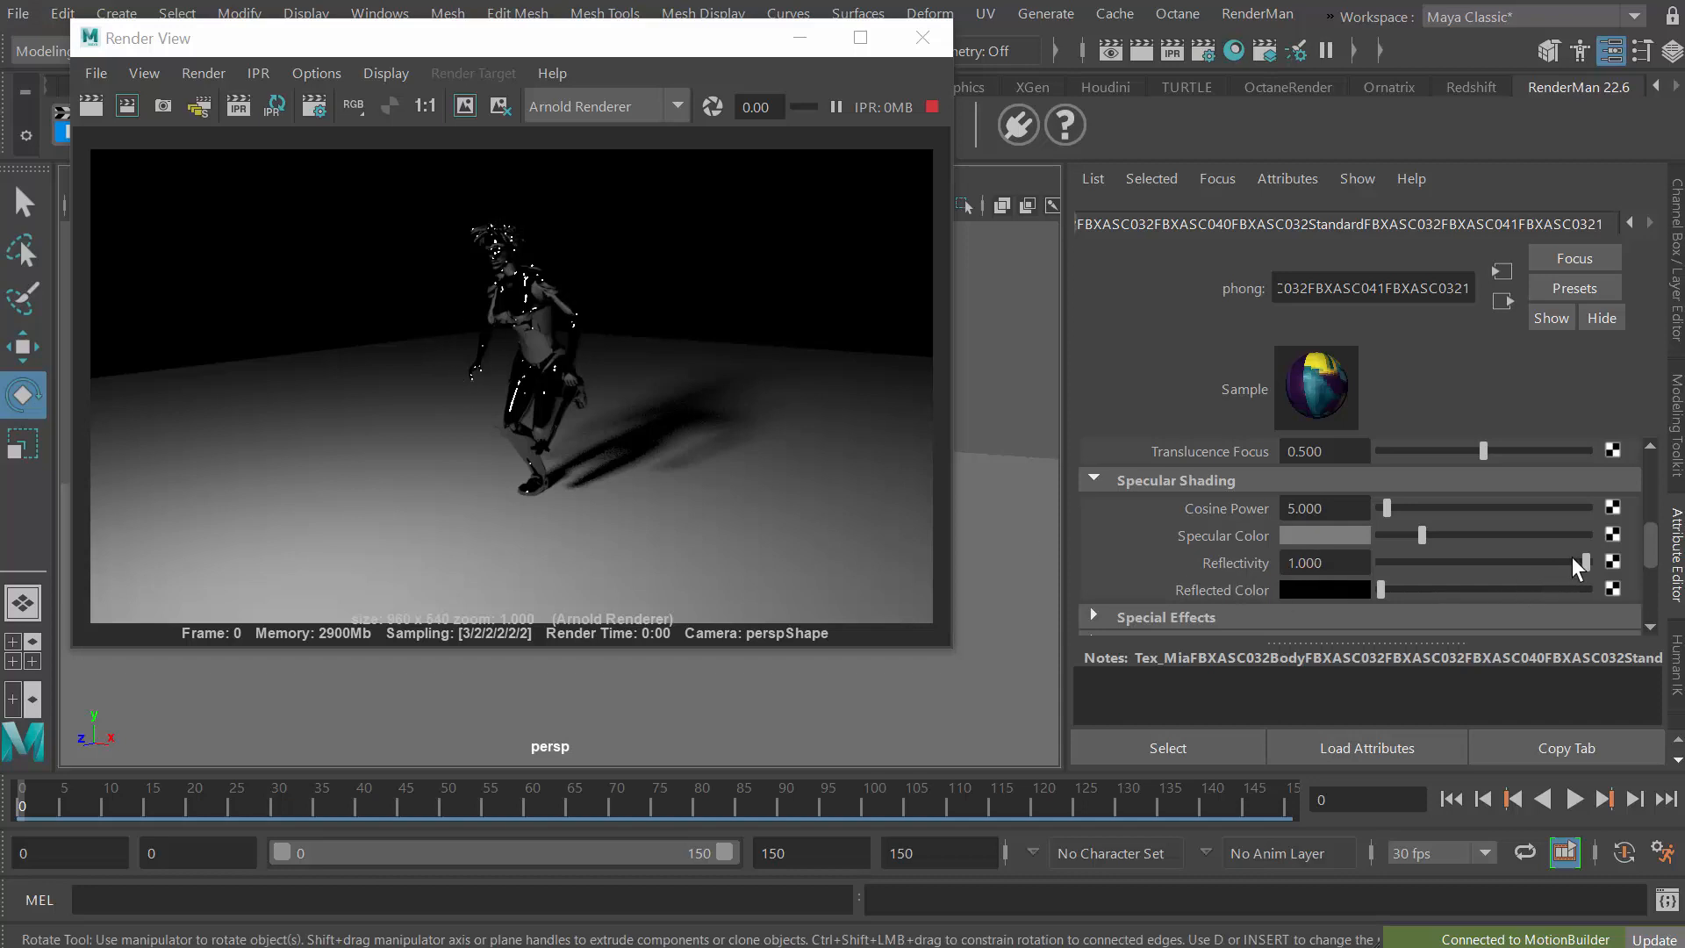
left_click_drag(1571, 556, 1351, 568)
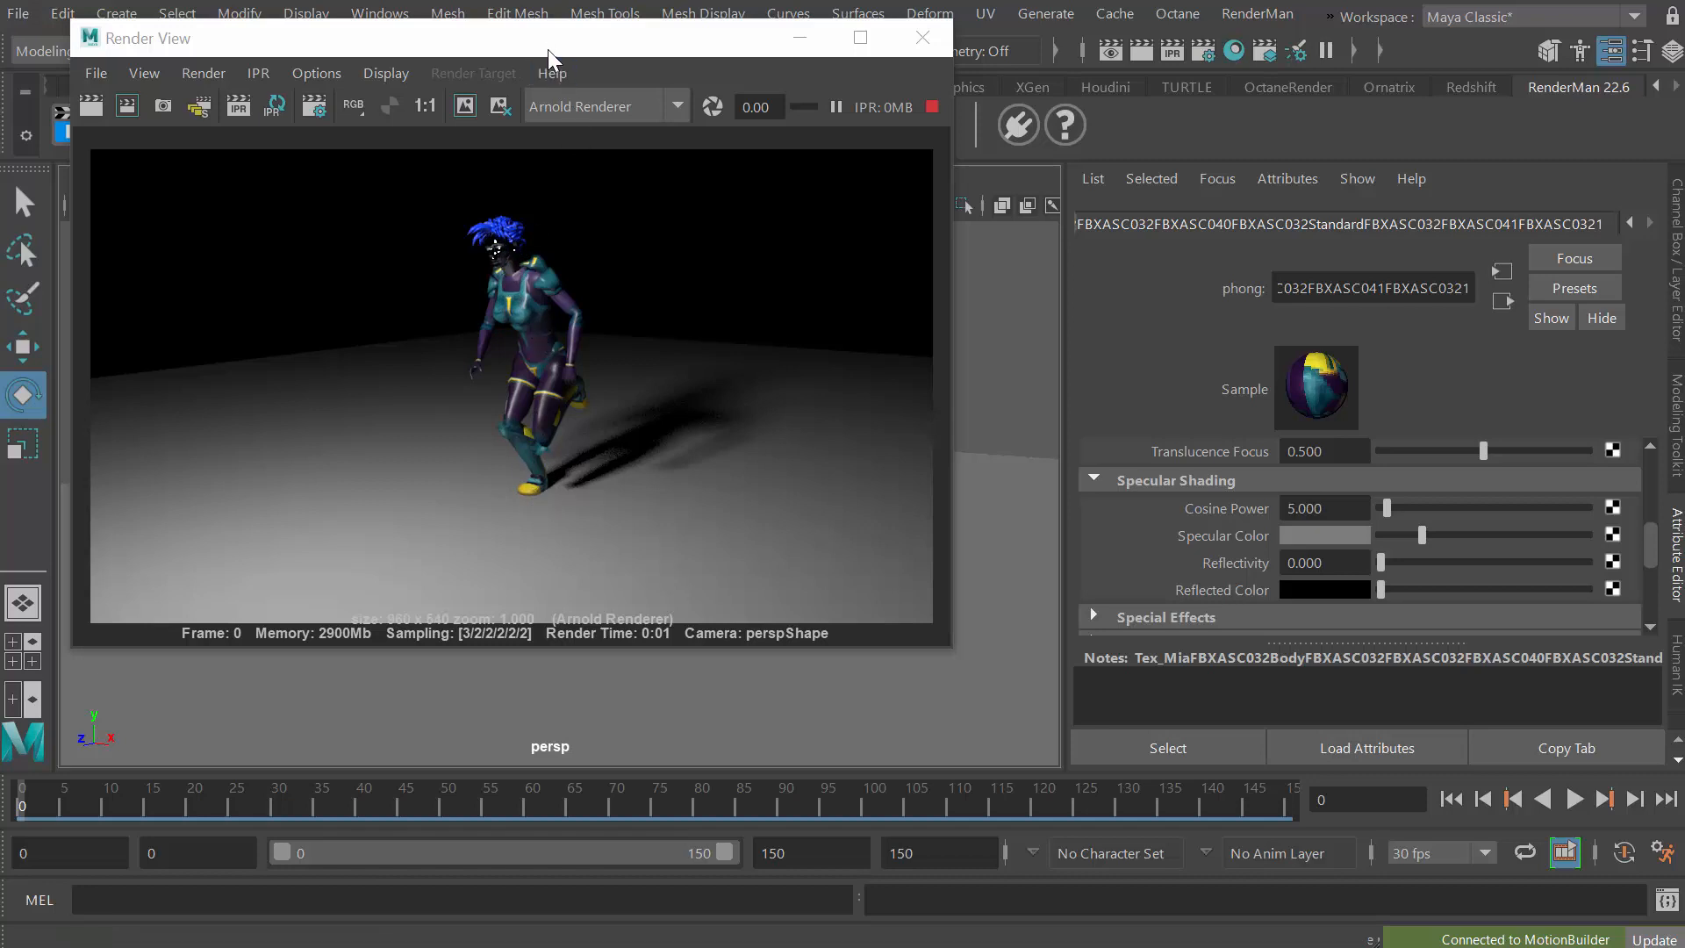
Select the character's head mesh and set its Phong material to a black ambient color and a reflectivity of 0.
left_click_drag(544, 45, 1111, 104)
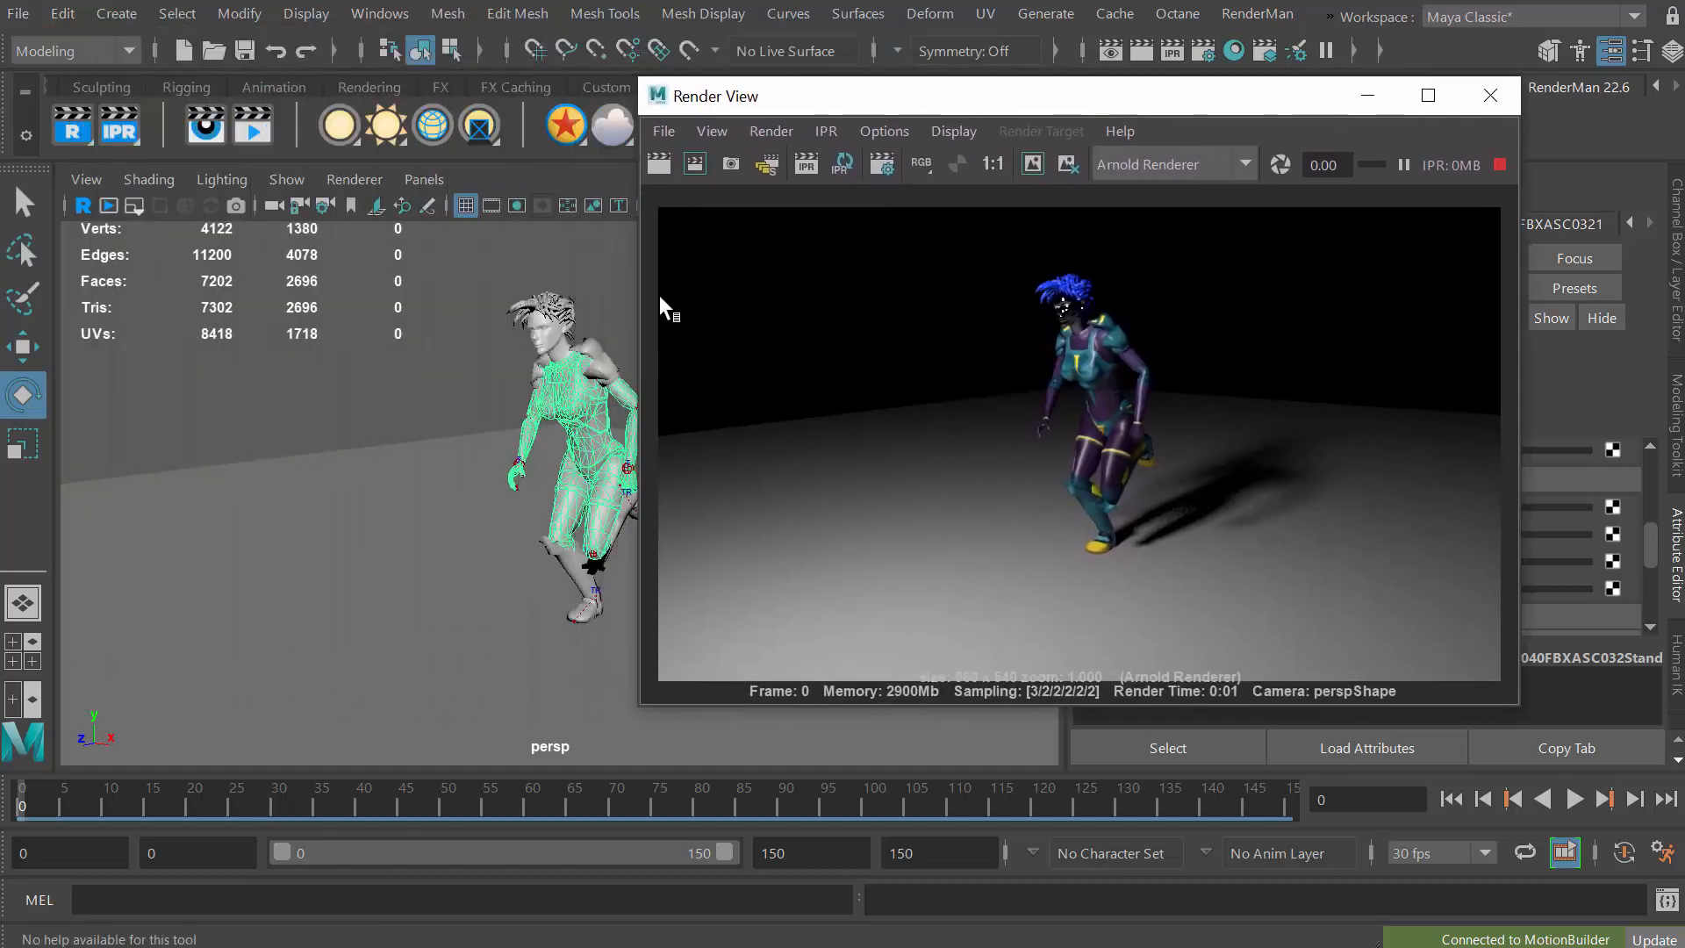
left_click(544, 347)
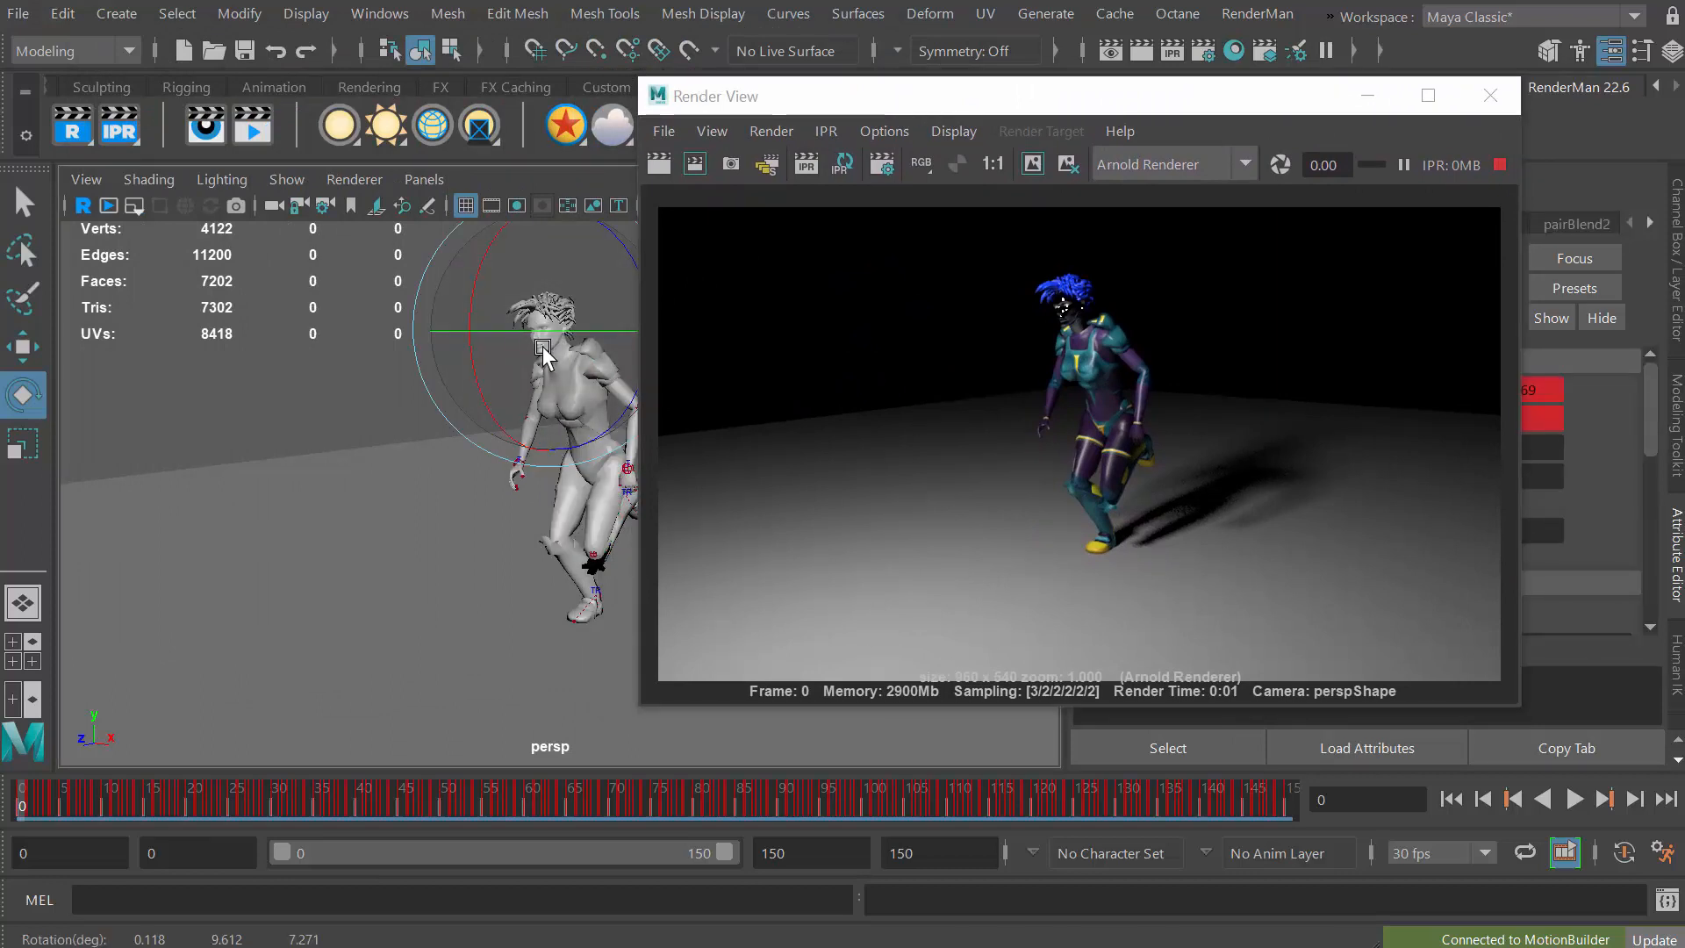
key("q")
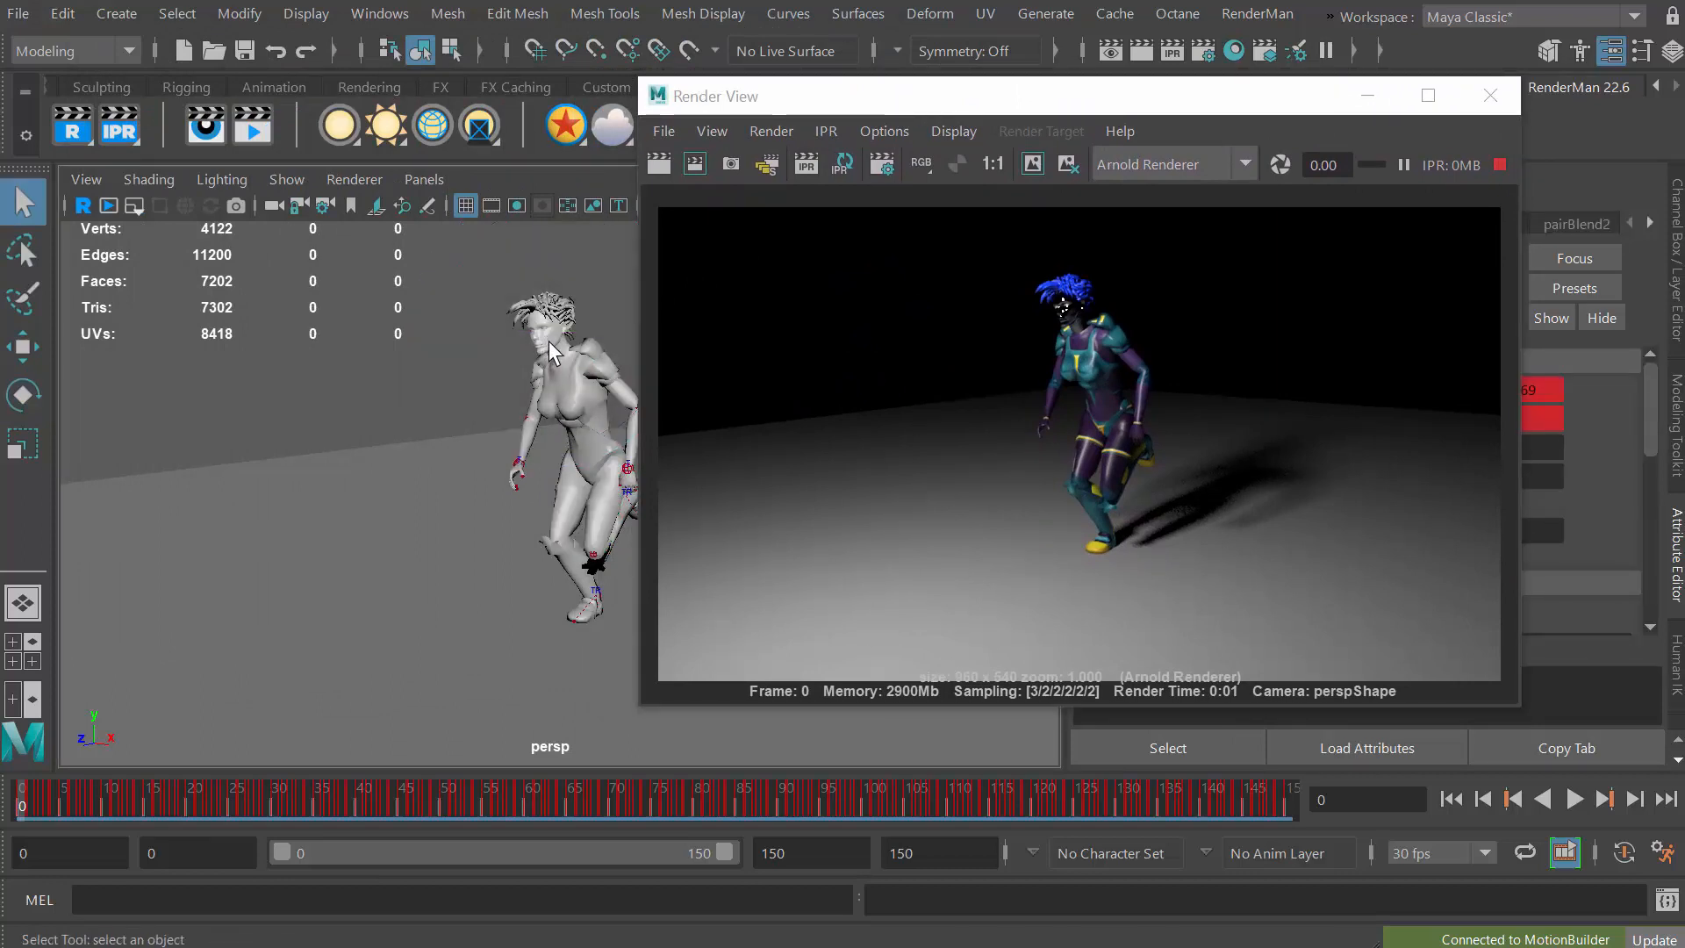
left_click(548, 341)
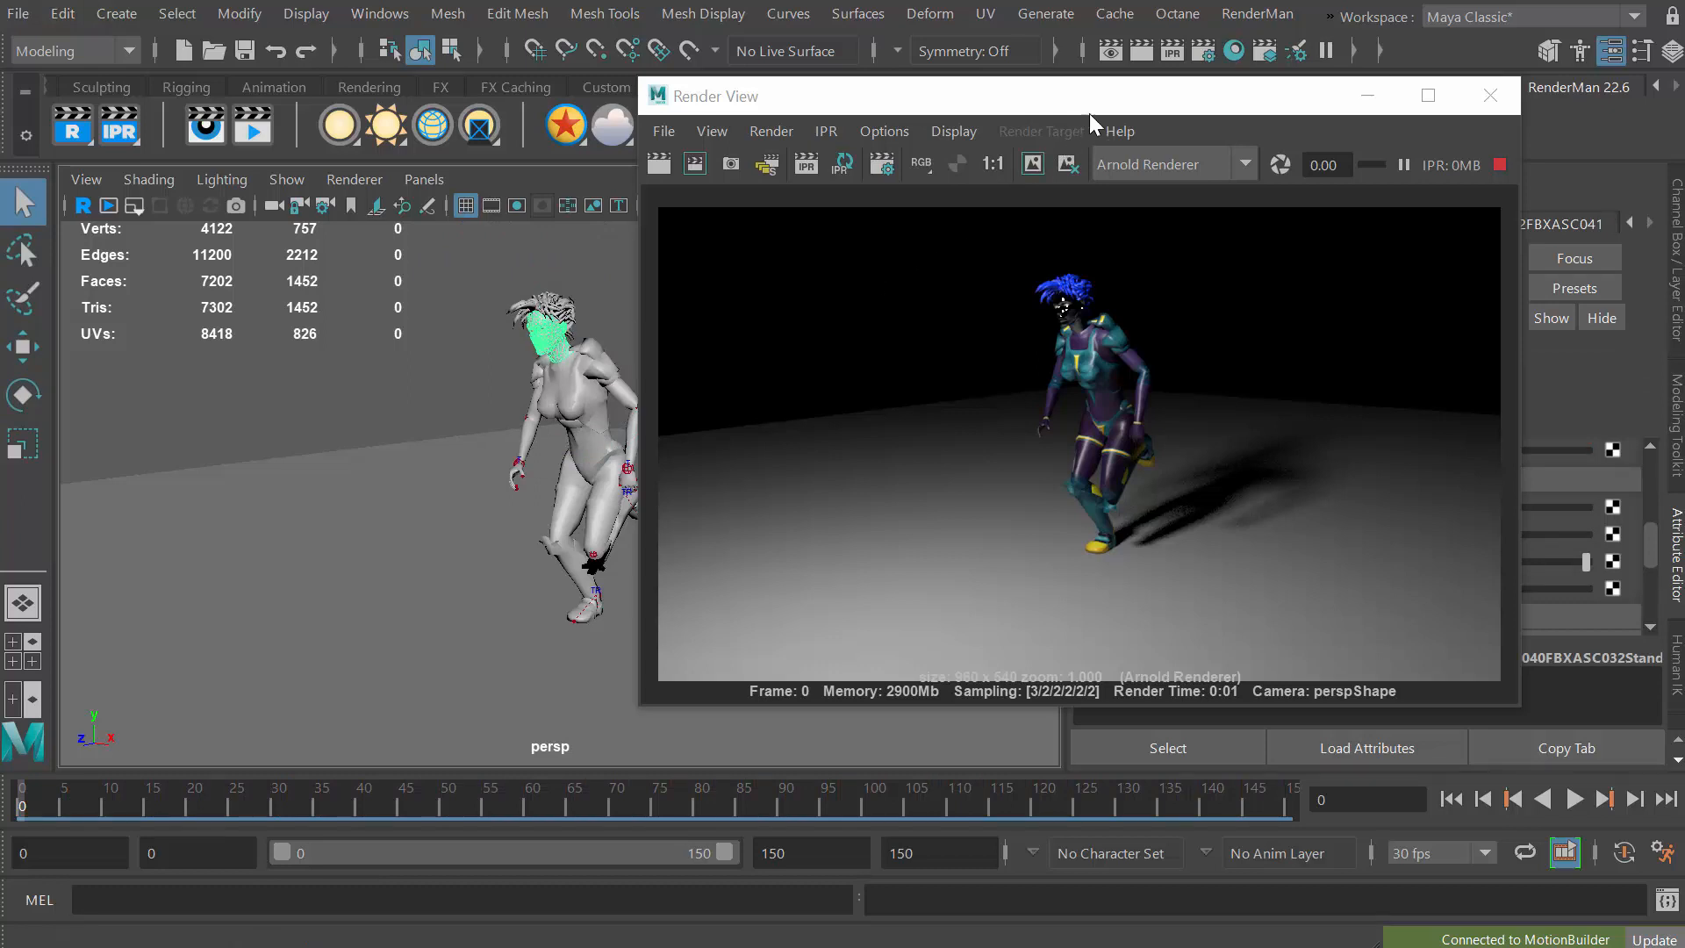
left_click_drag(1053, 98, 616, 64)
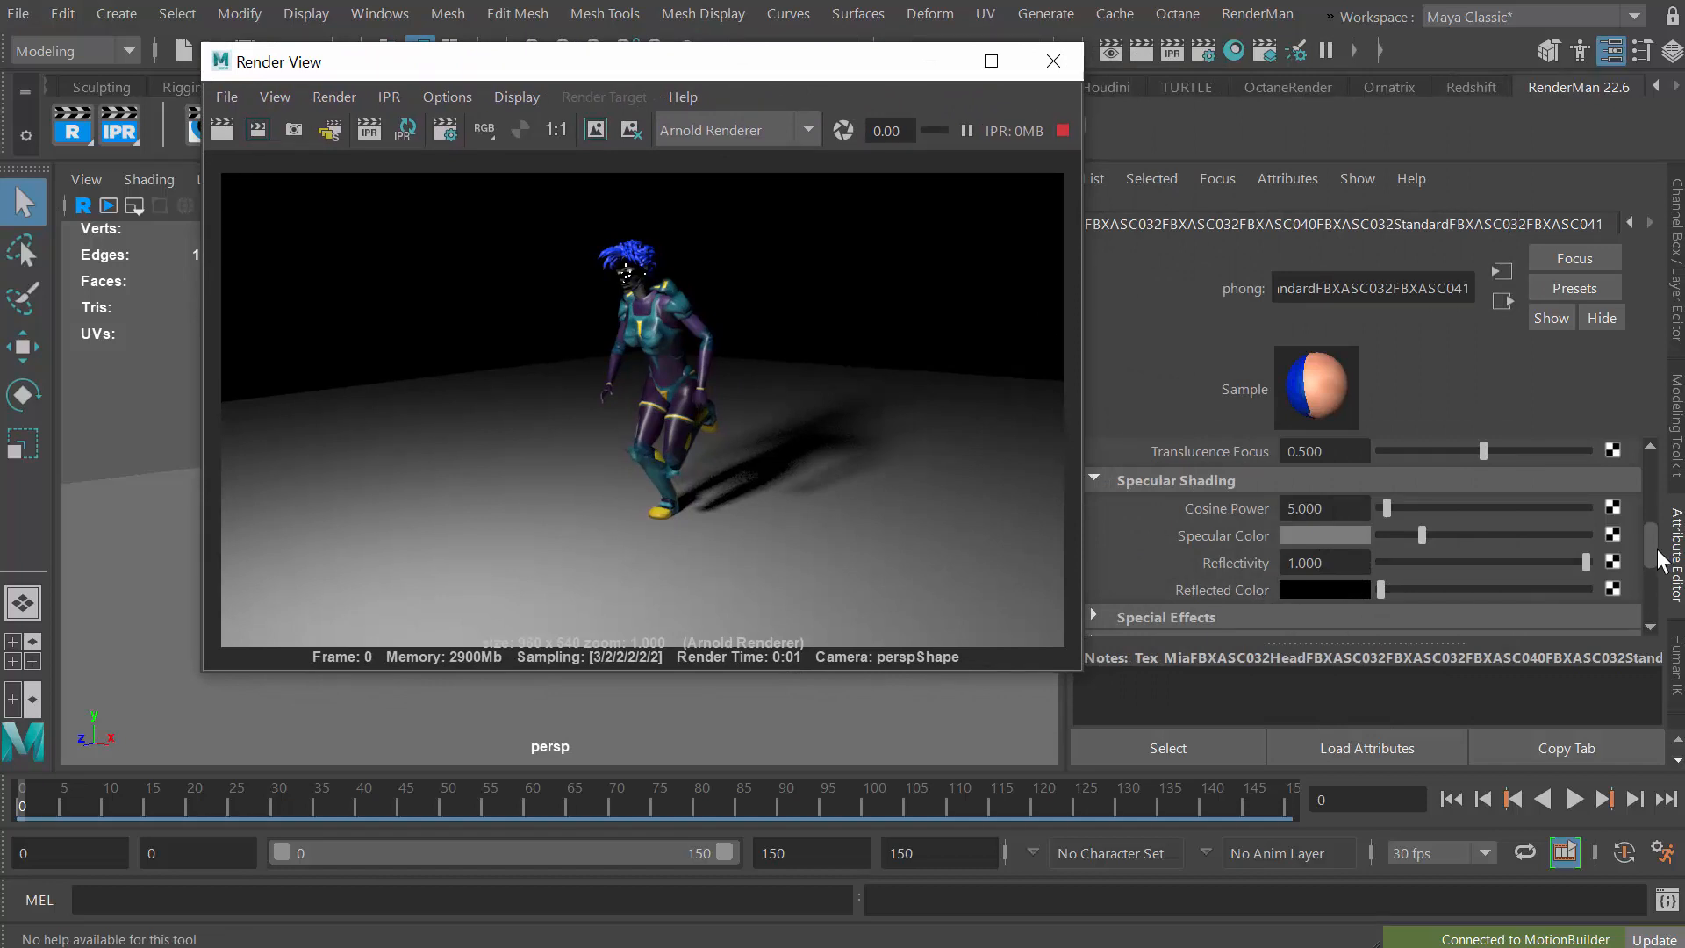
left_click_drag(1651, 546, 1656, 479)
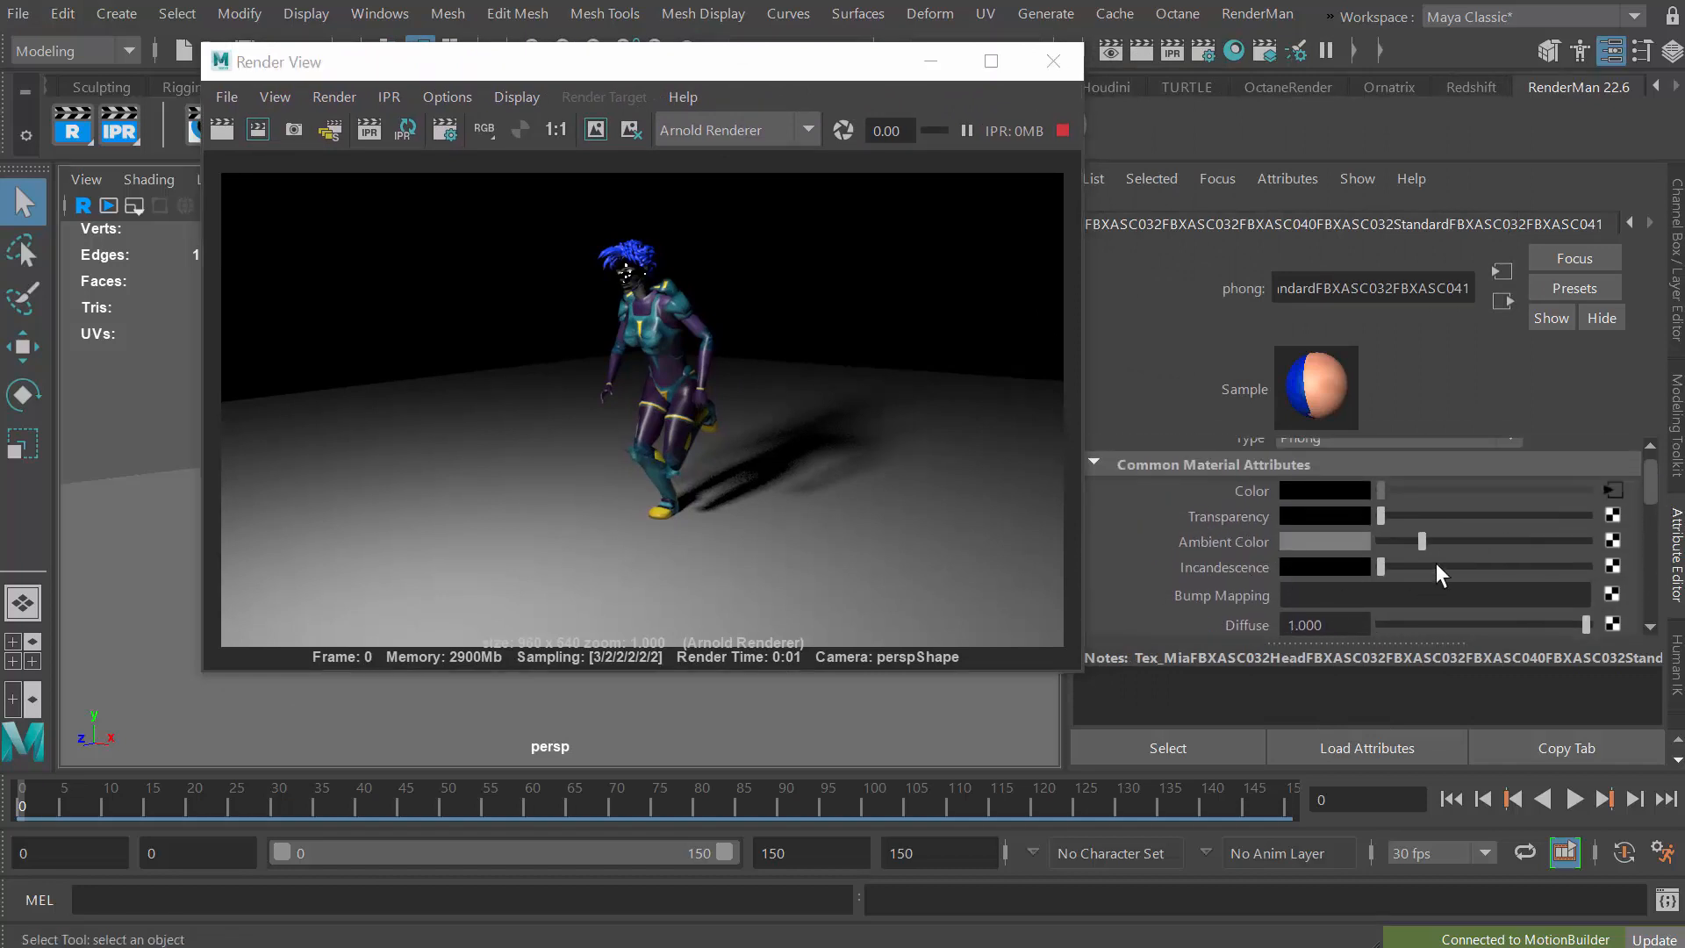
left_click_drag(1413, 541, 1380, 541)
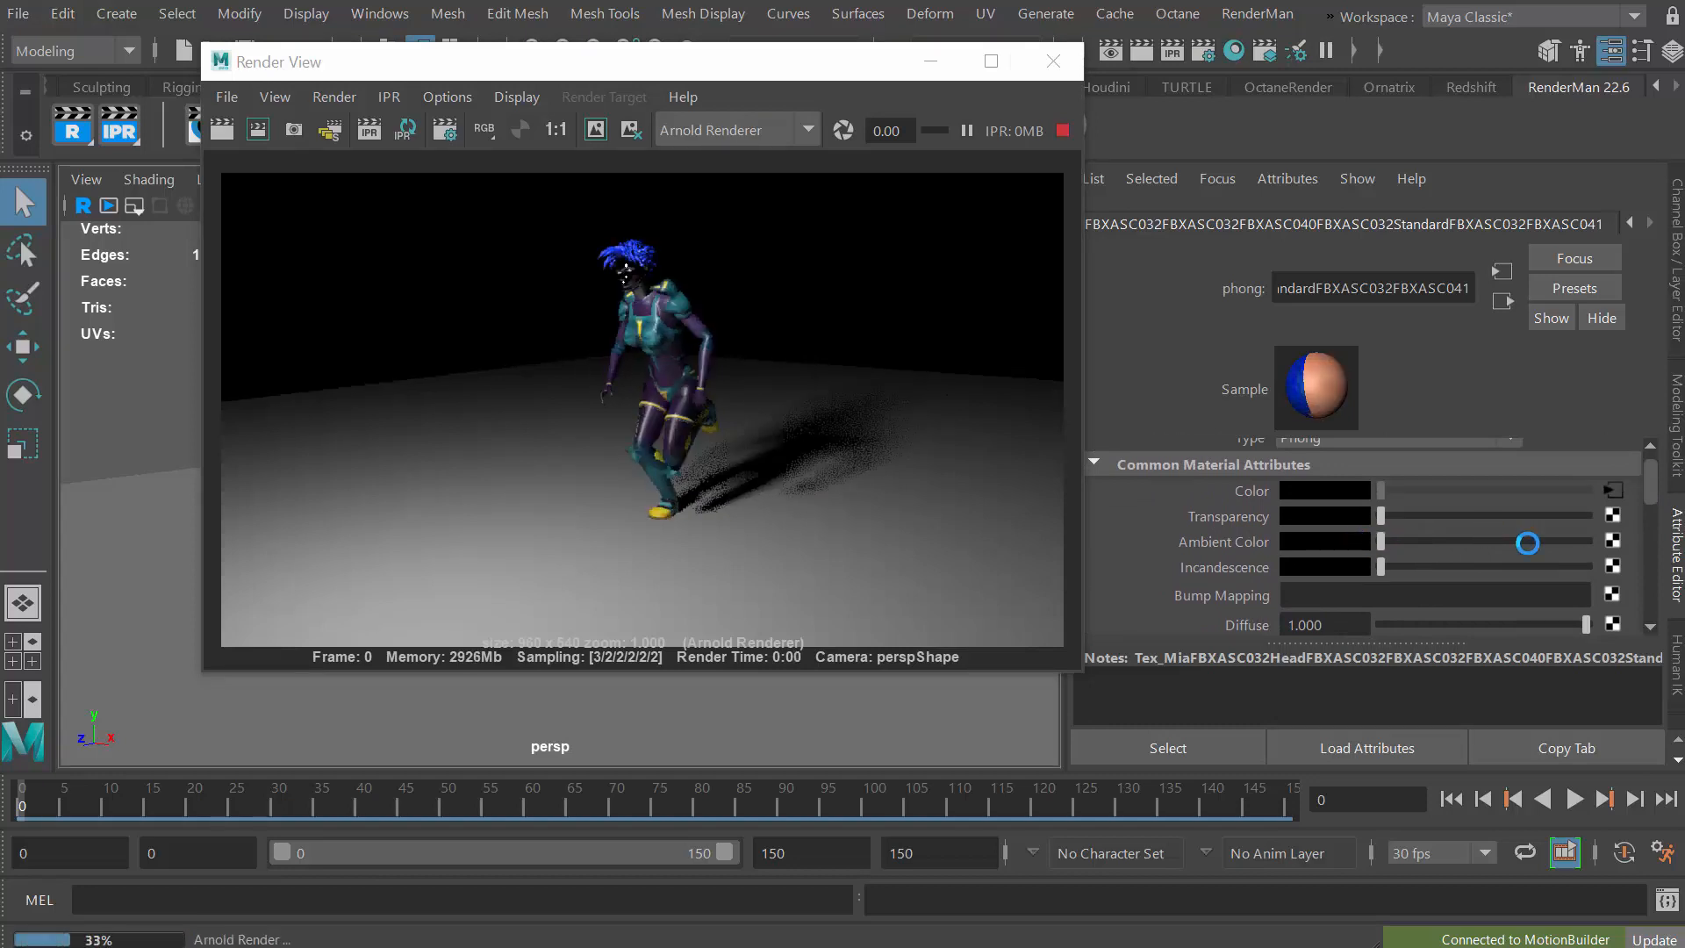
mouse_move(1647, 483)
left_mouse_down()
mouse_move(1652, 543)
mouse_move(1359, 554)
left_mouse_up()
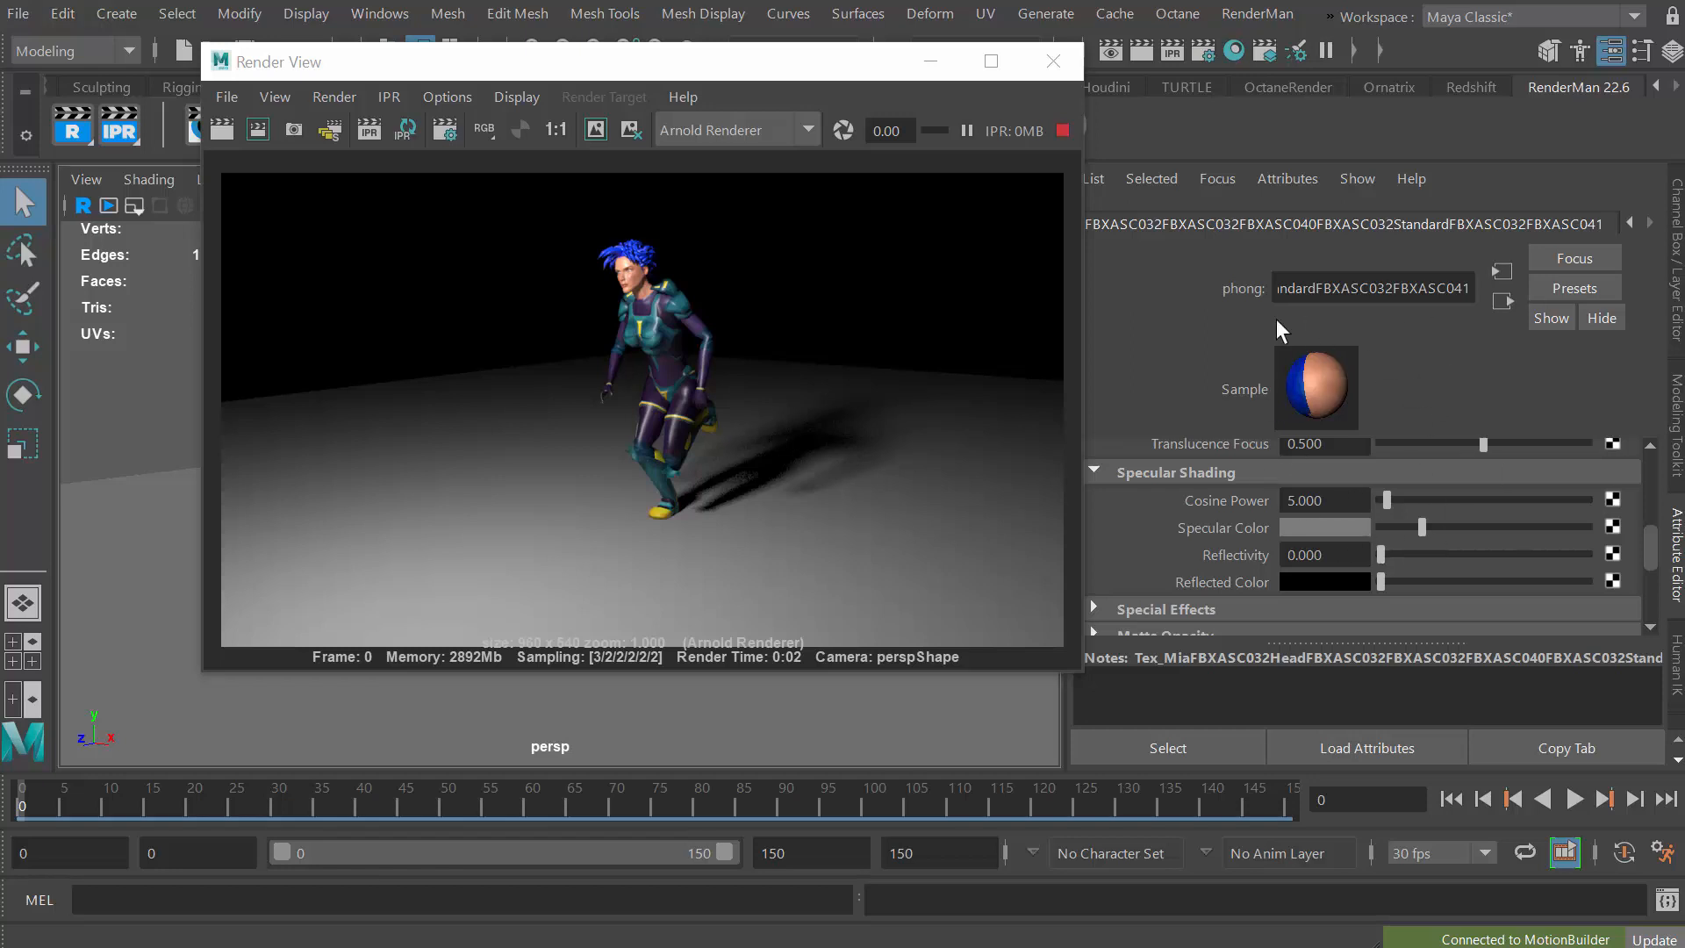
left_click_drag(1653, 558, 1652, 470)
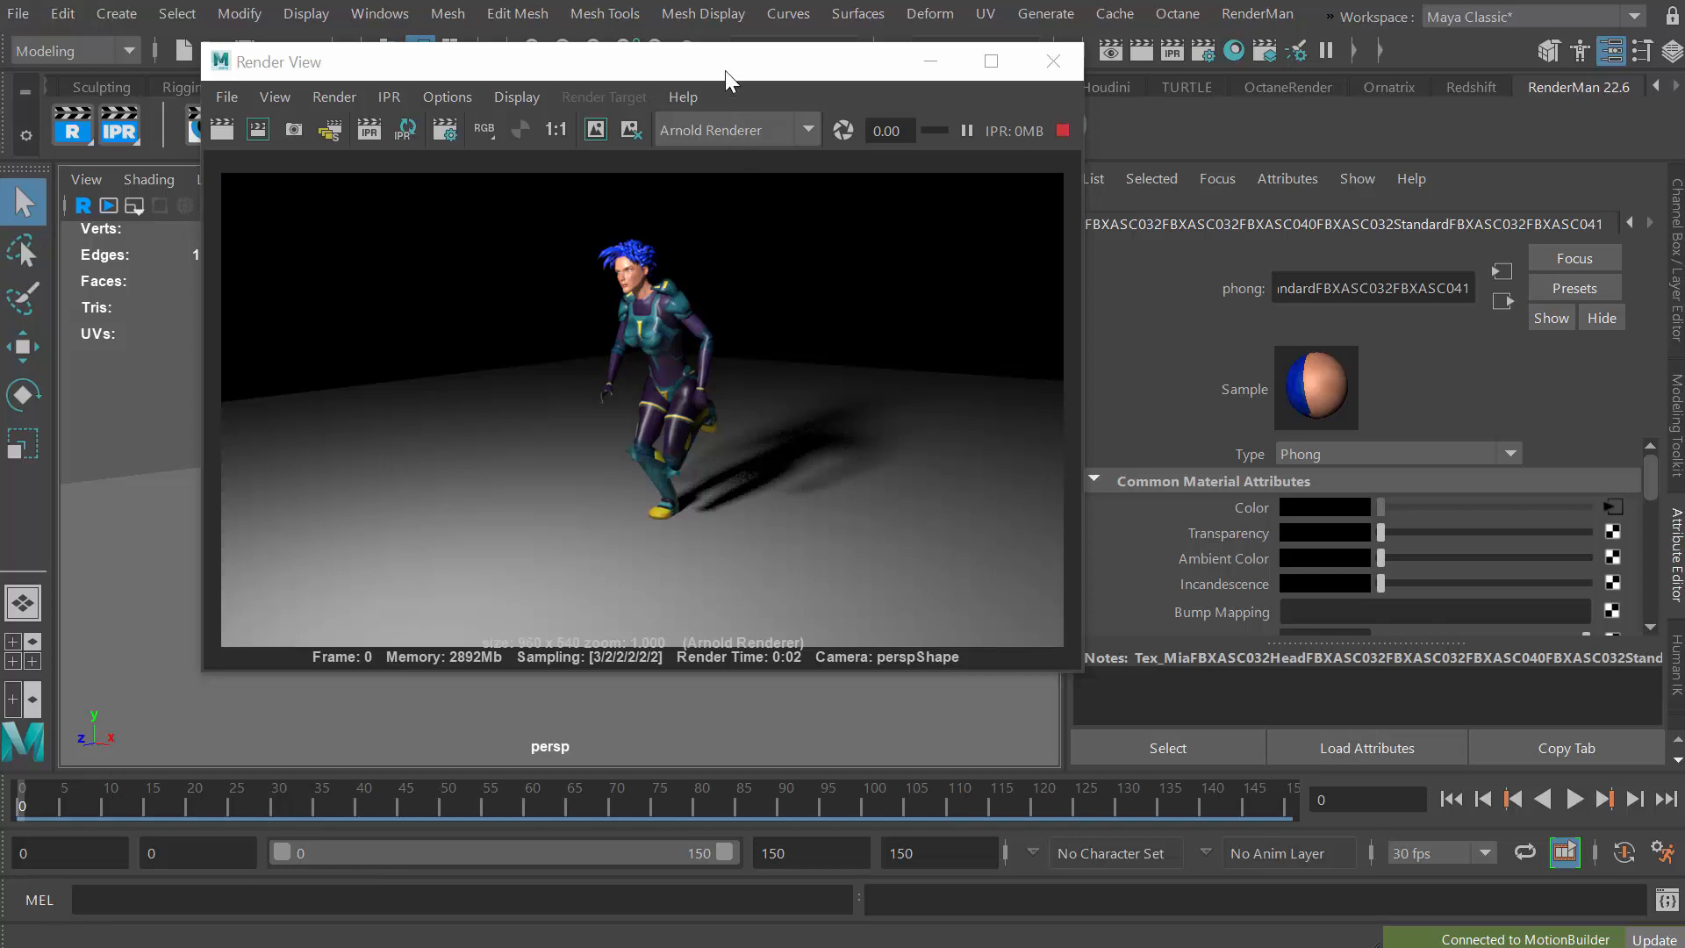
Examine the Arnold sampling values in Render Settings alongside the live render, and close the settings.
left_click_drag(725, 70, 663, 156)
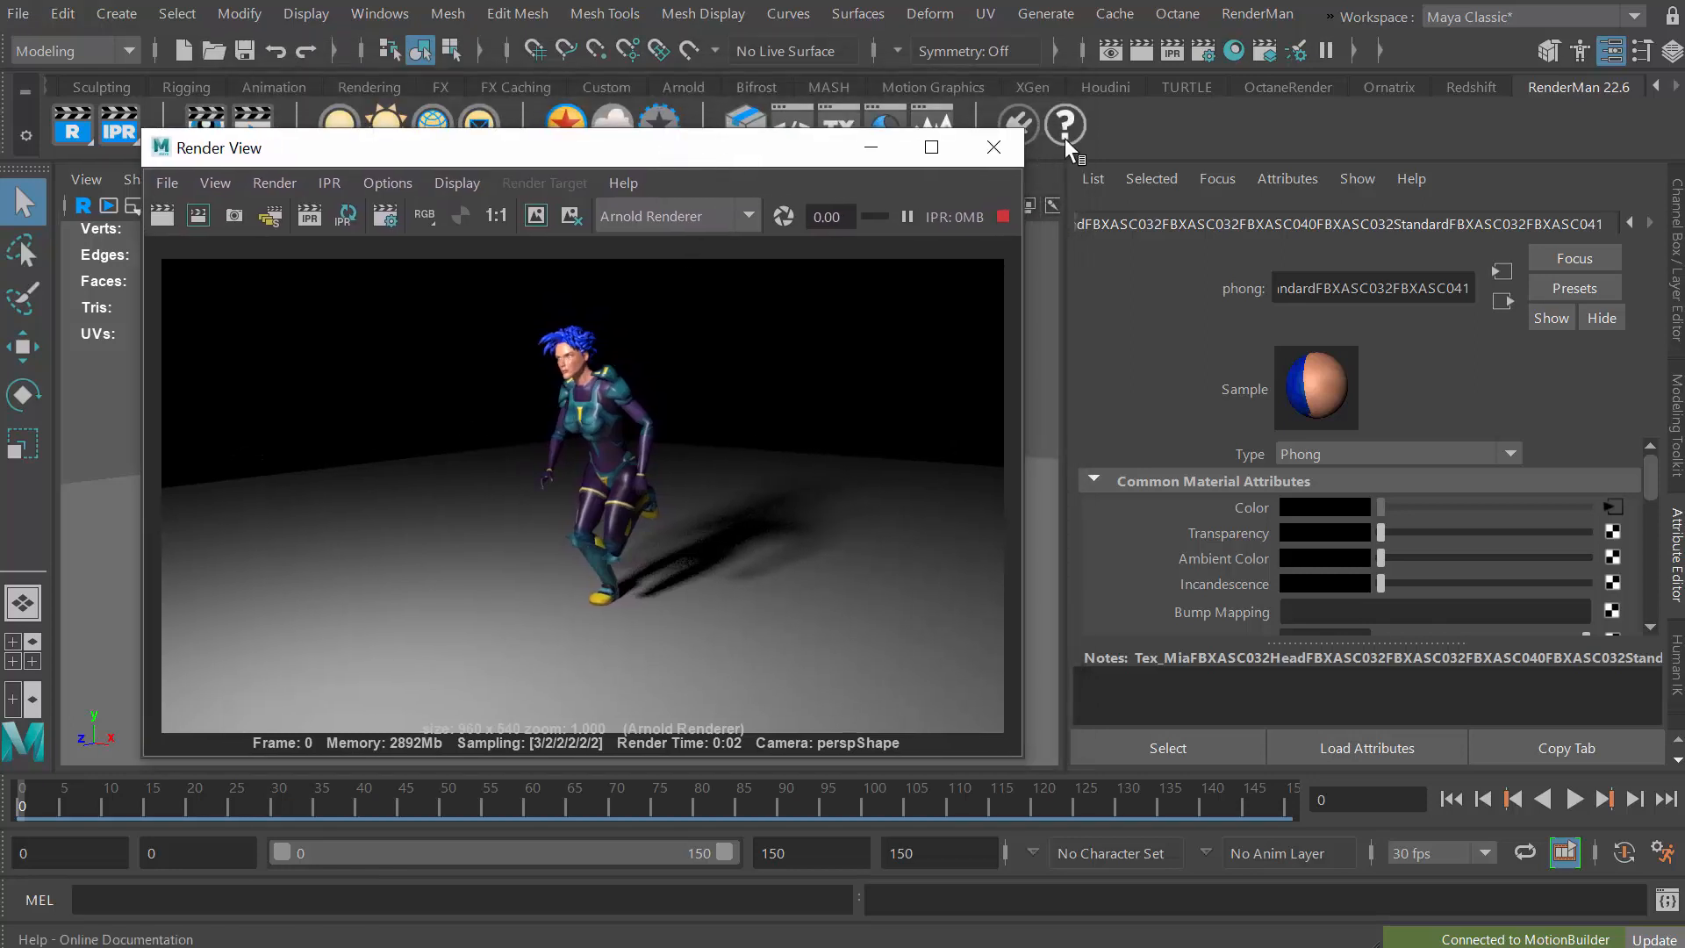
left_click(1208, 55)
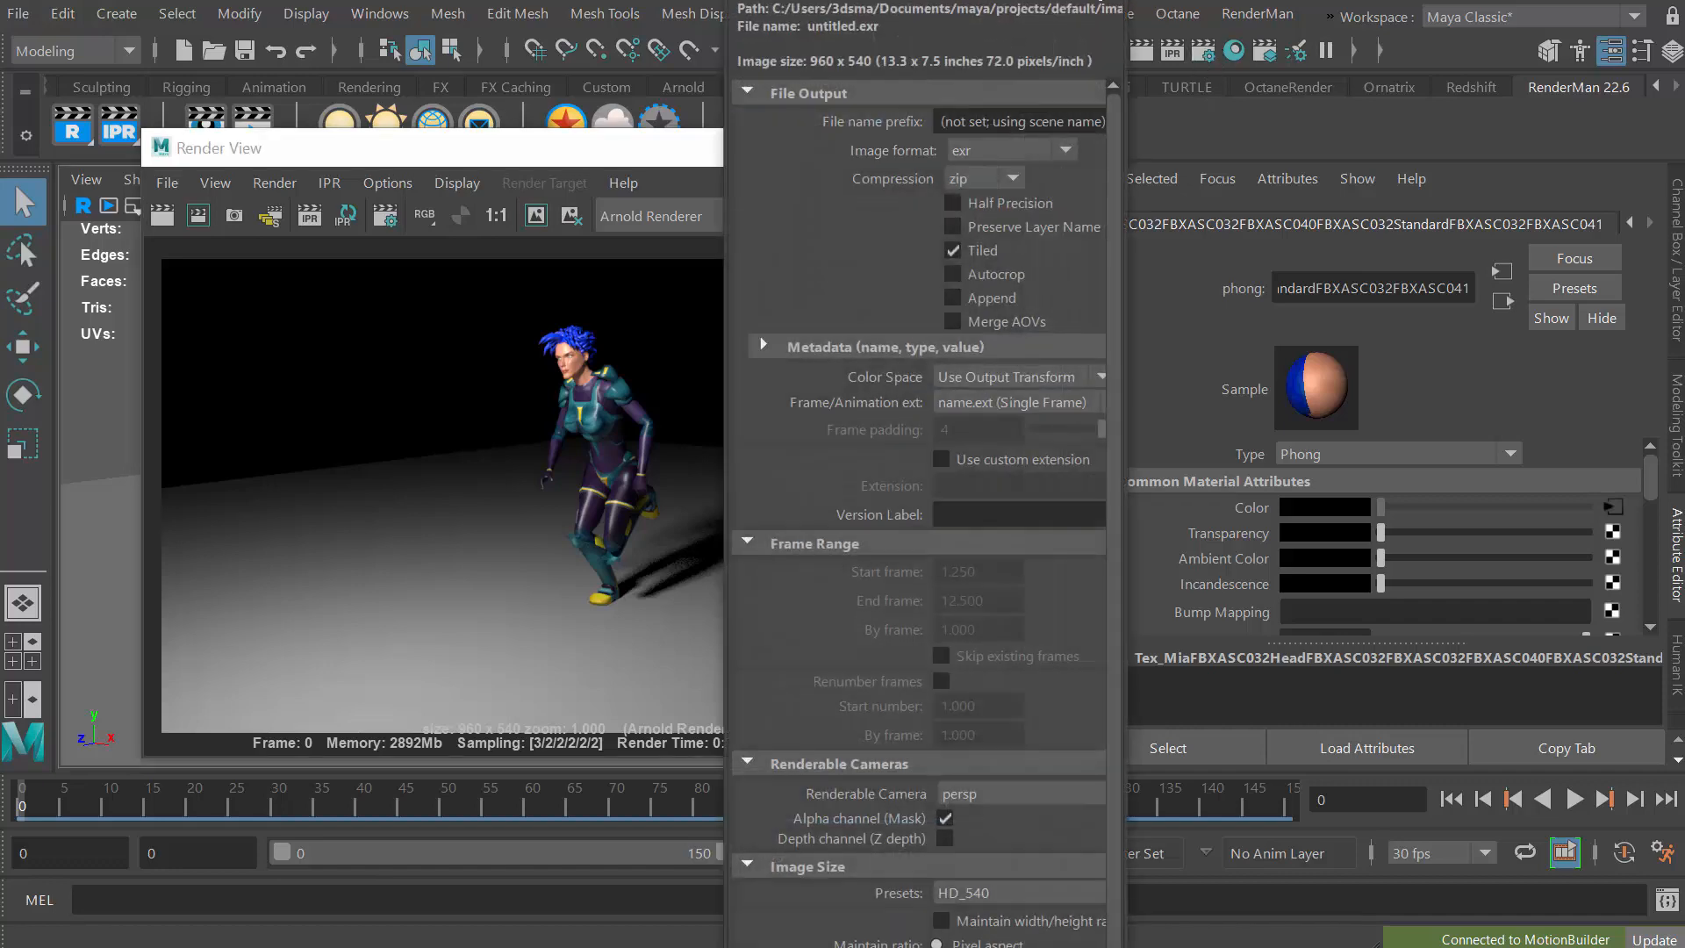
left_click_drag(890, 289, 799, 25)
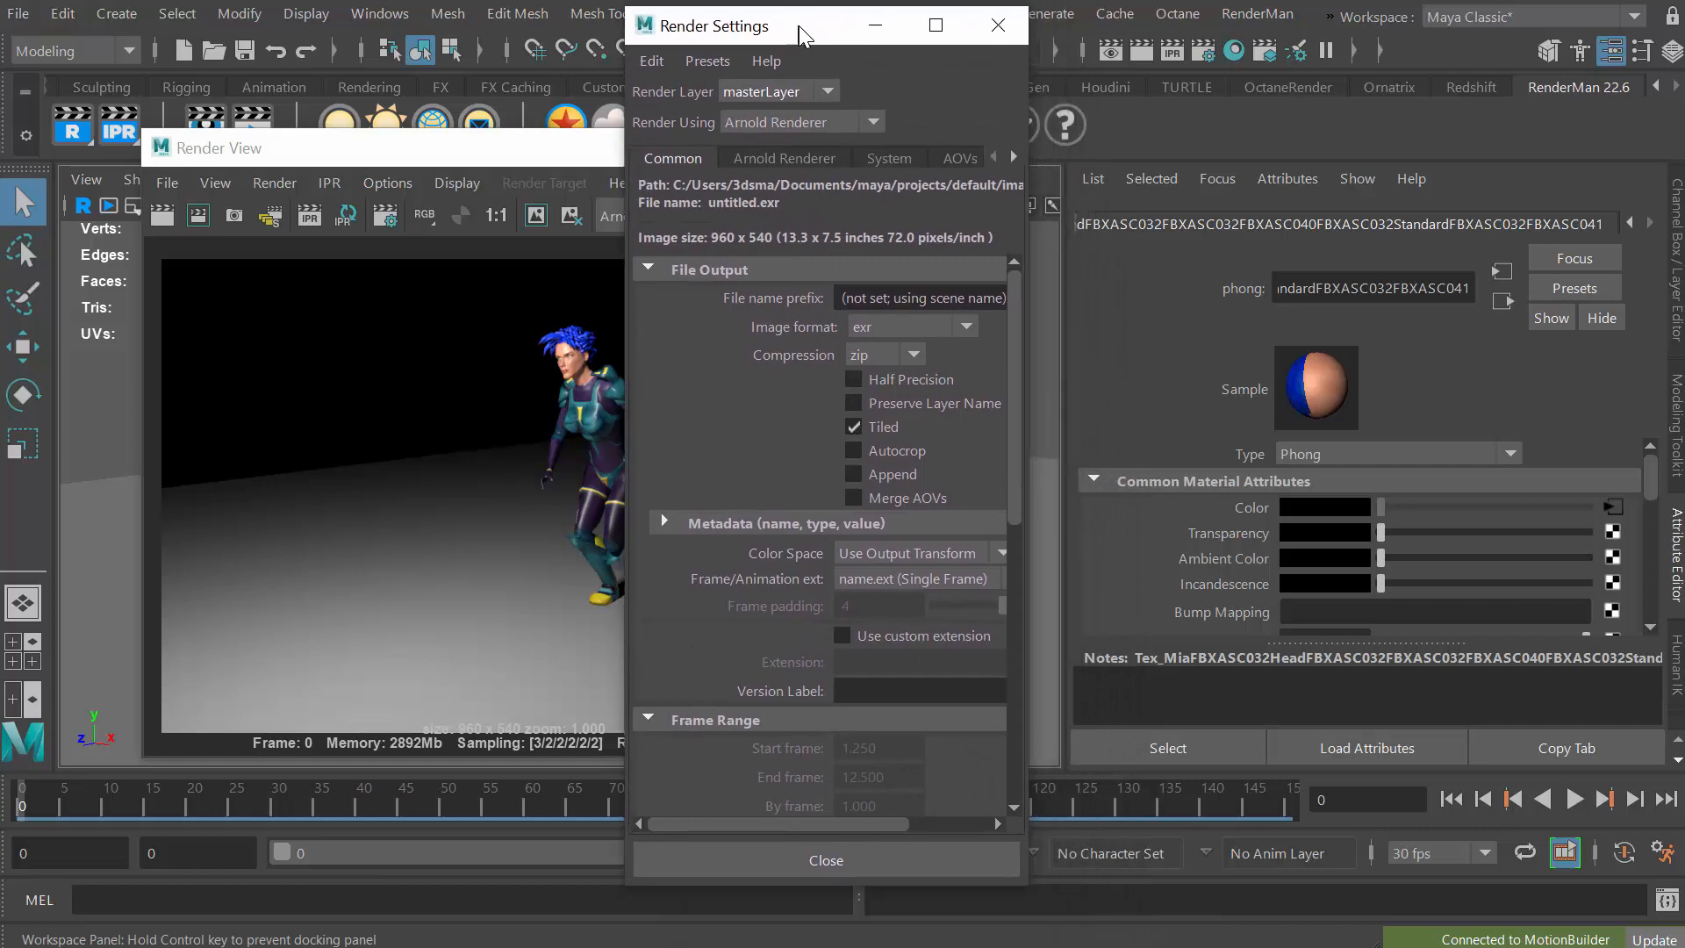
left_click(785, 160)
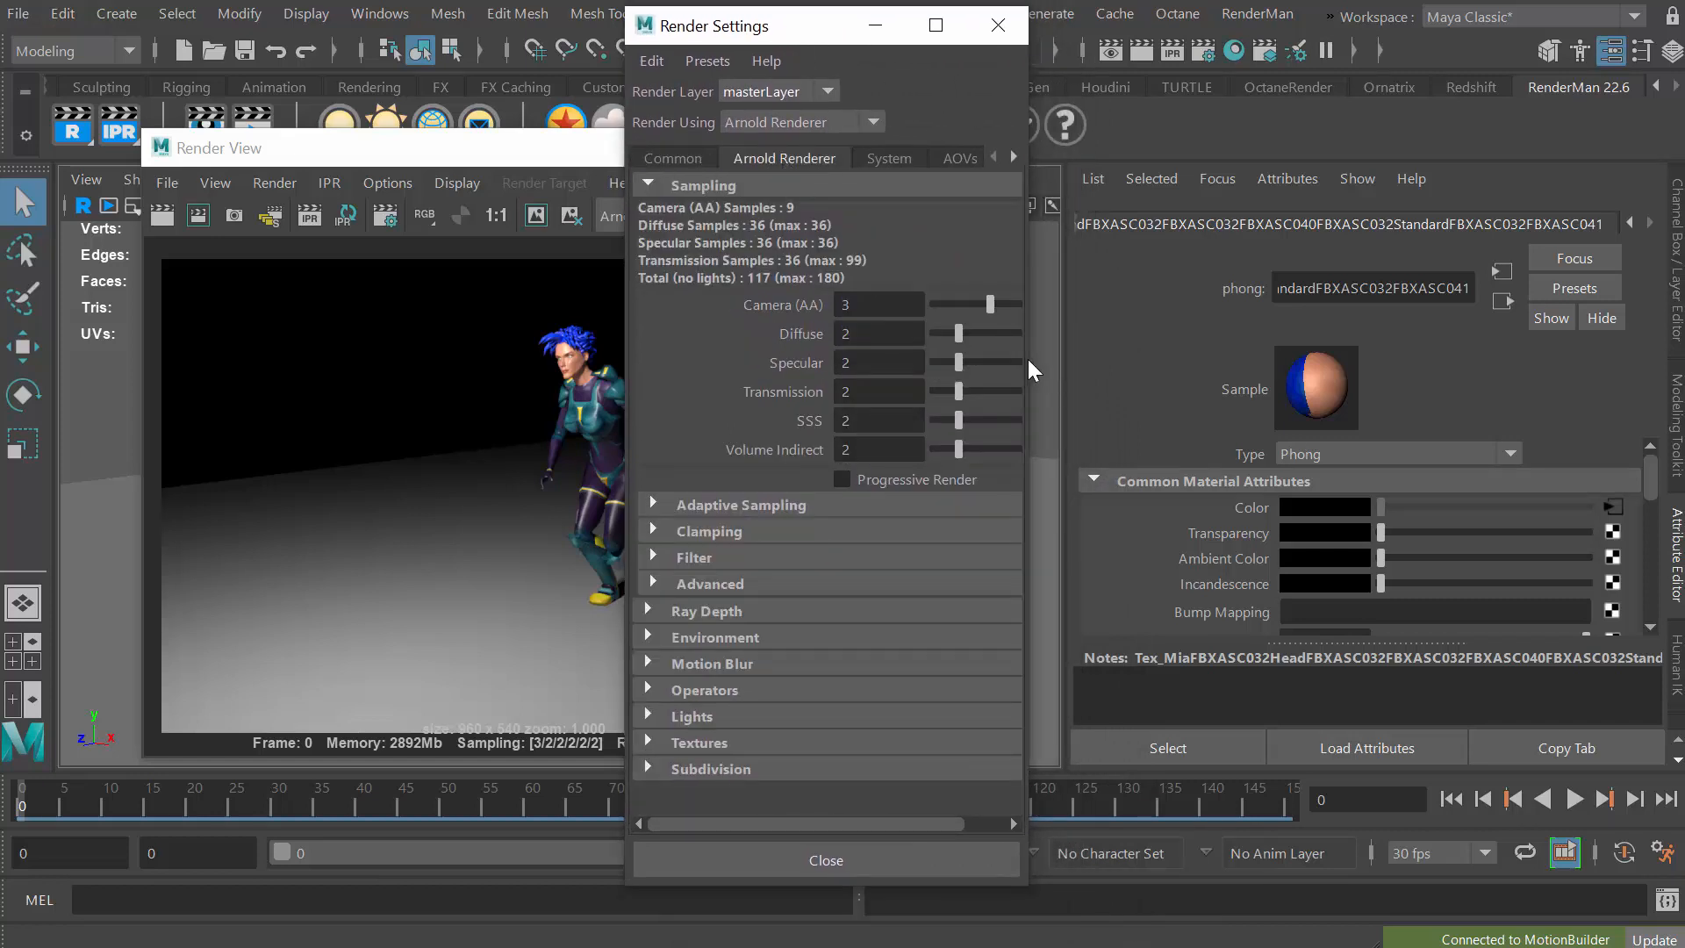
left_click_drag(1030, 361, 1115, 355)
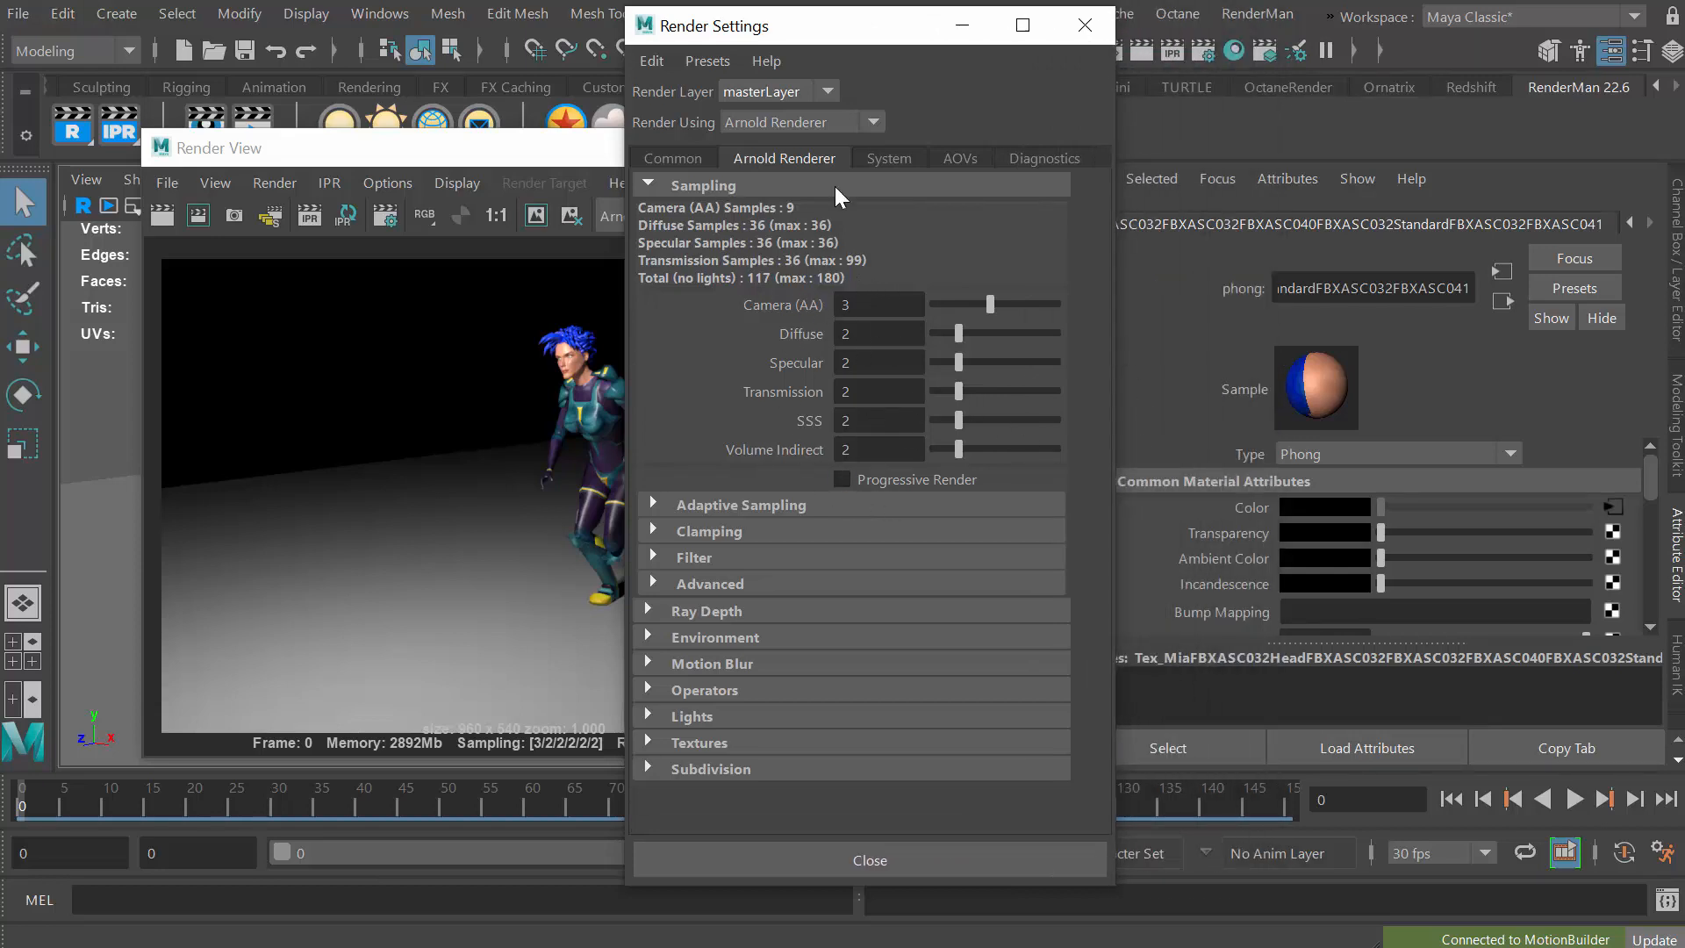
left_click_drag(822, 25, 1120, 26)
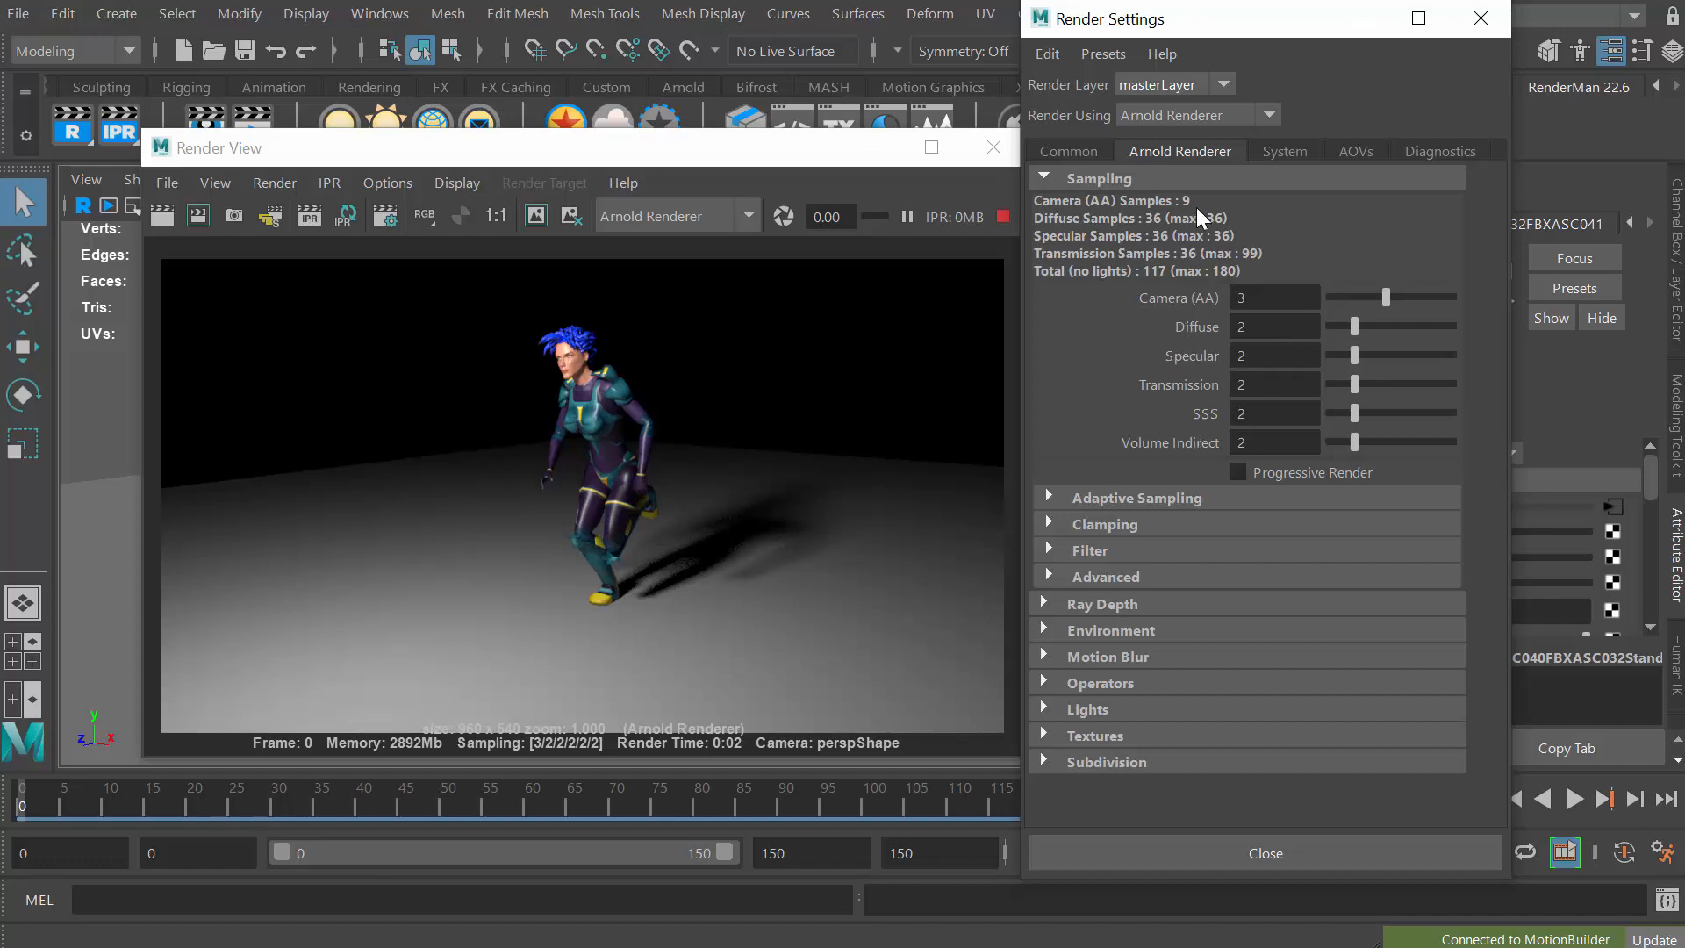
left_click(1480, 19)
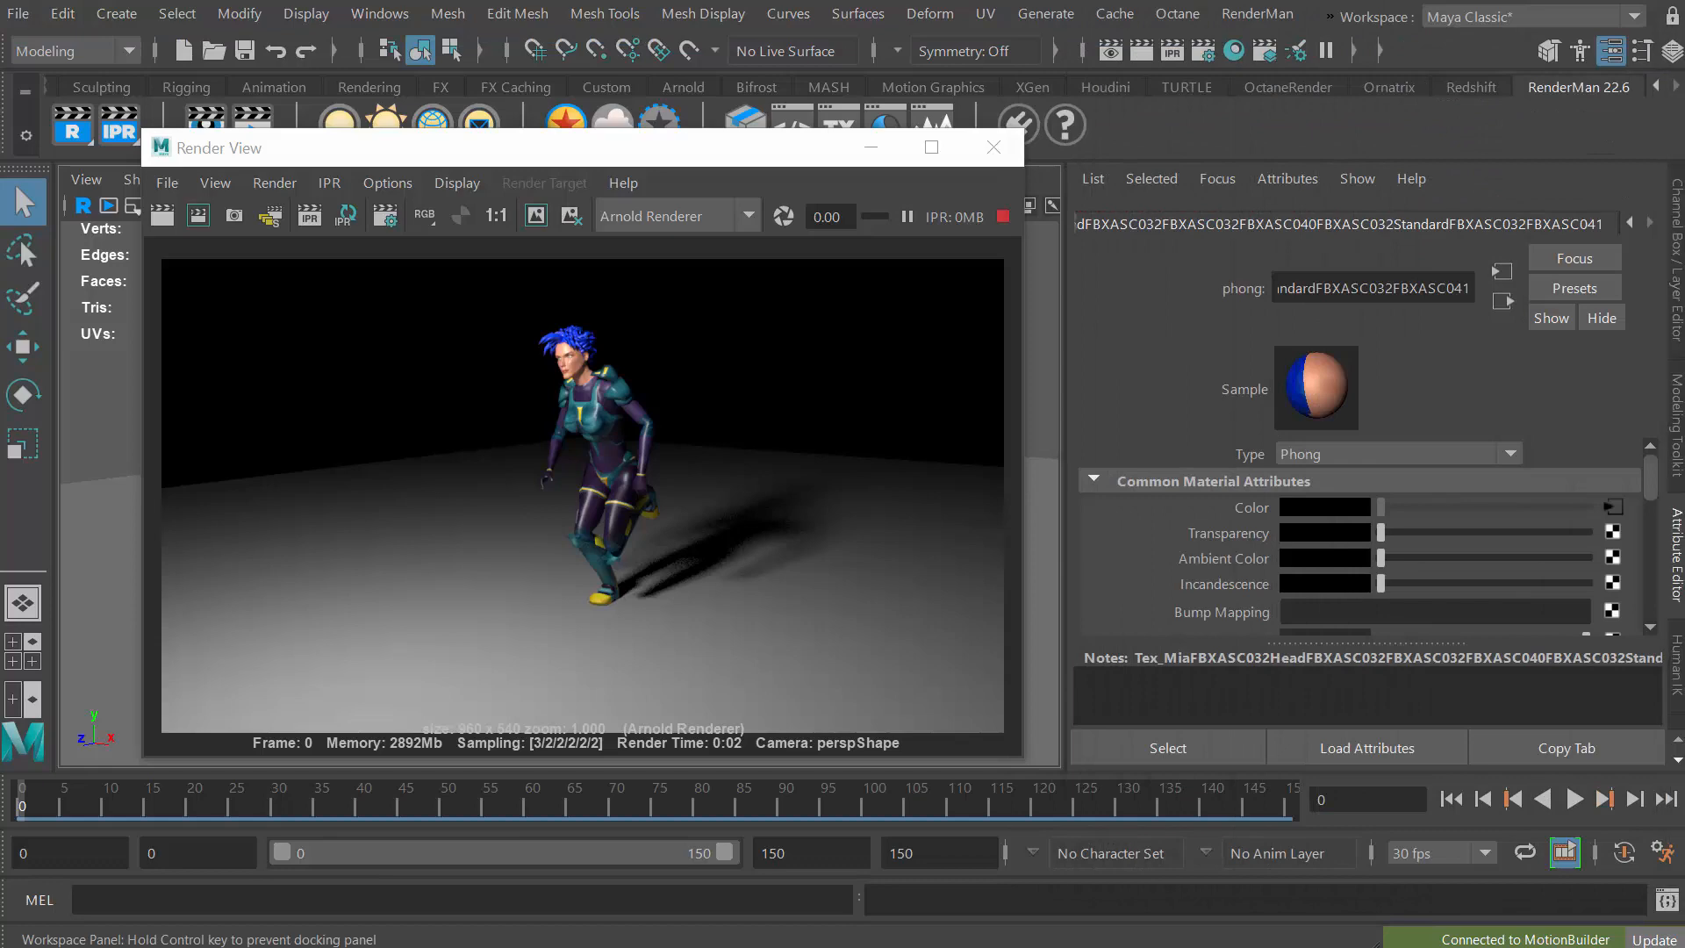
Select aiAreaLight1 in the Outliner and raise its light samples through 2 to 4 to refine the shadow in the IPR render.
left_click_drag(669, 153, 962, 136)
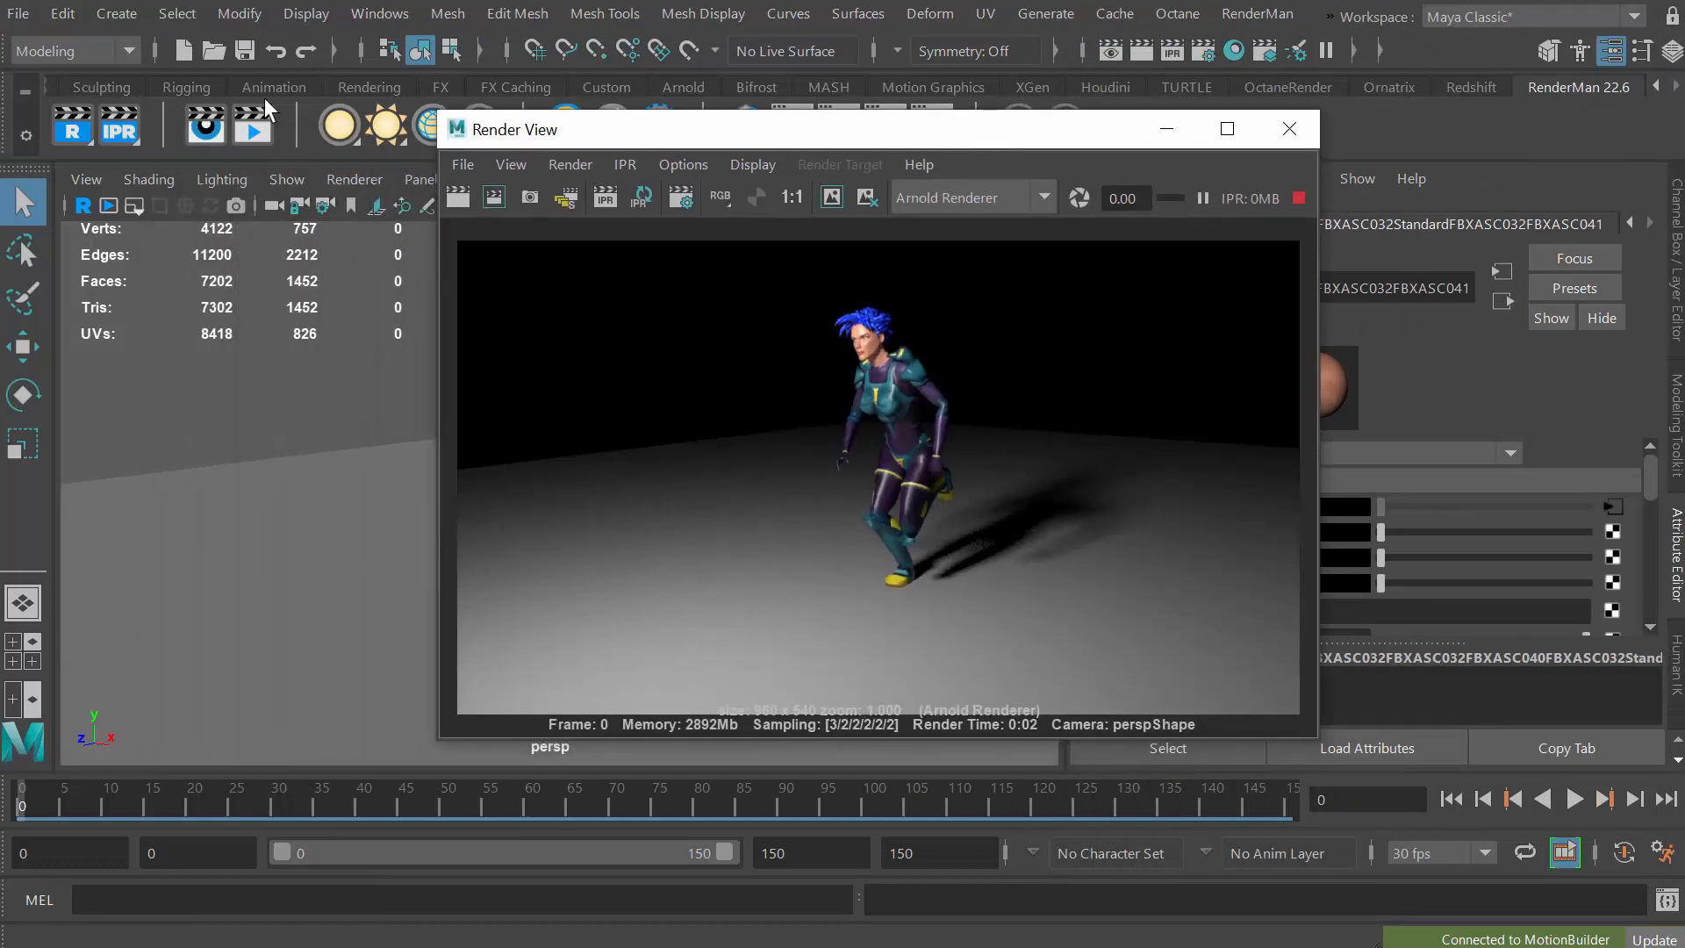
left_click_drag(689, 138, 981, 156)
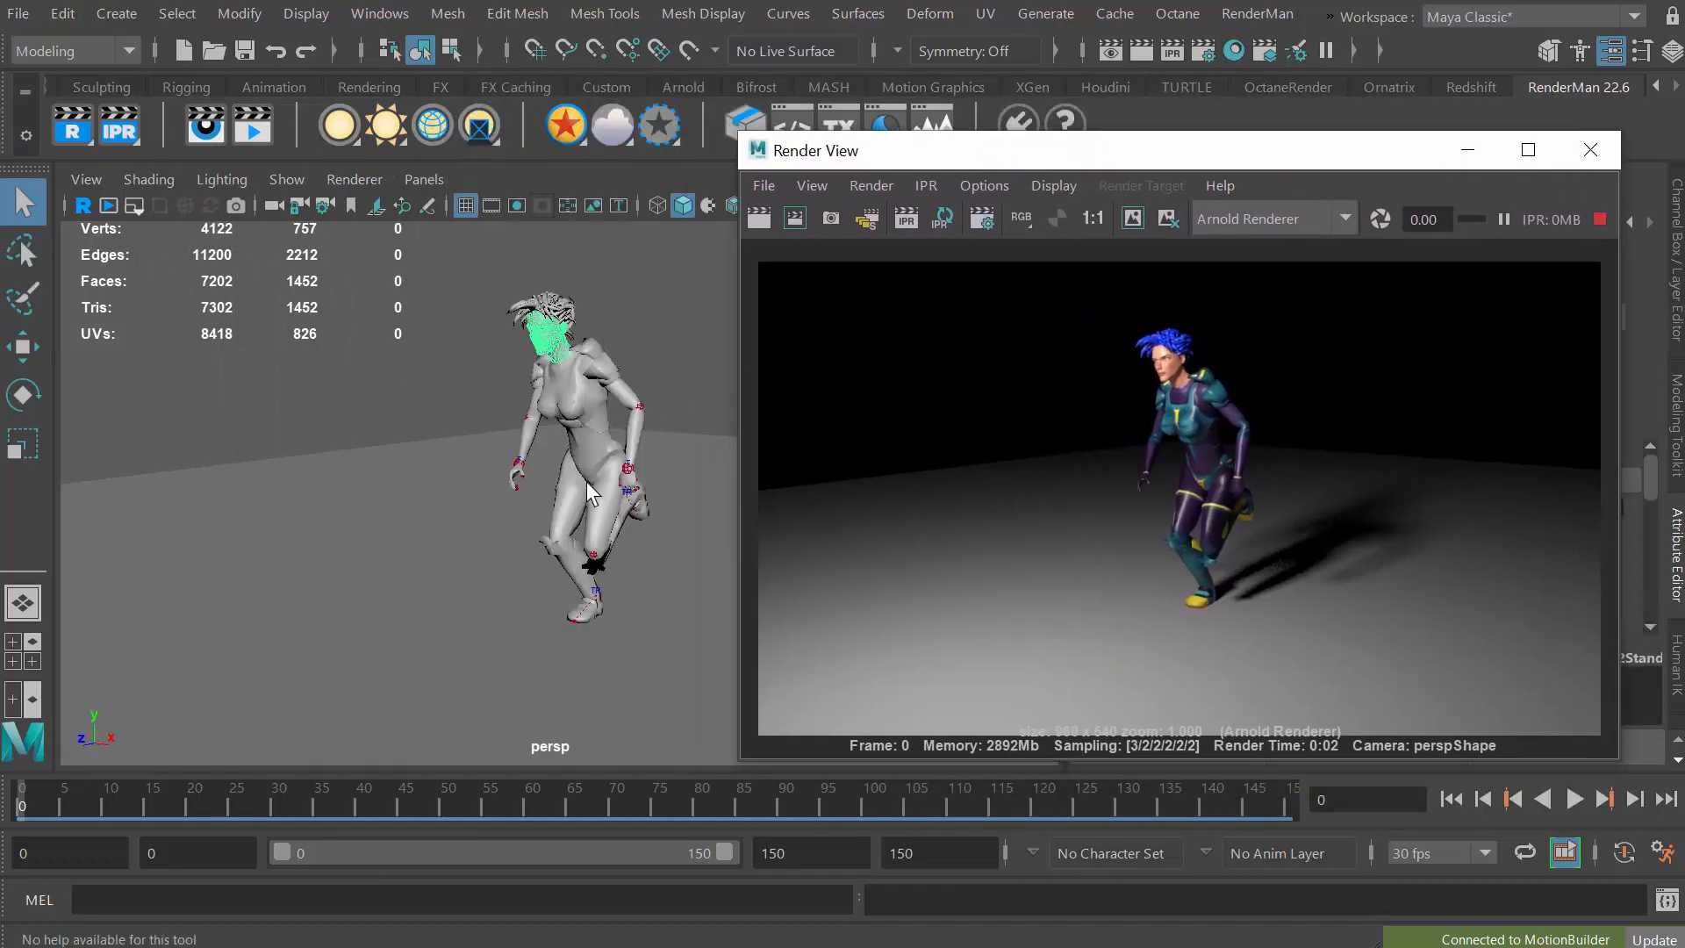
left_click(386, 14)
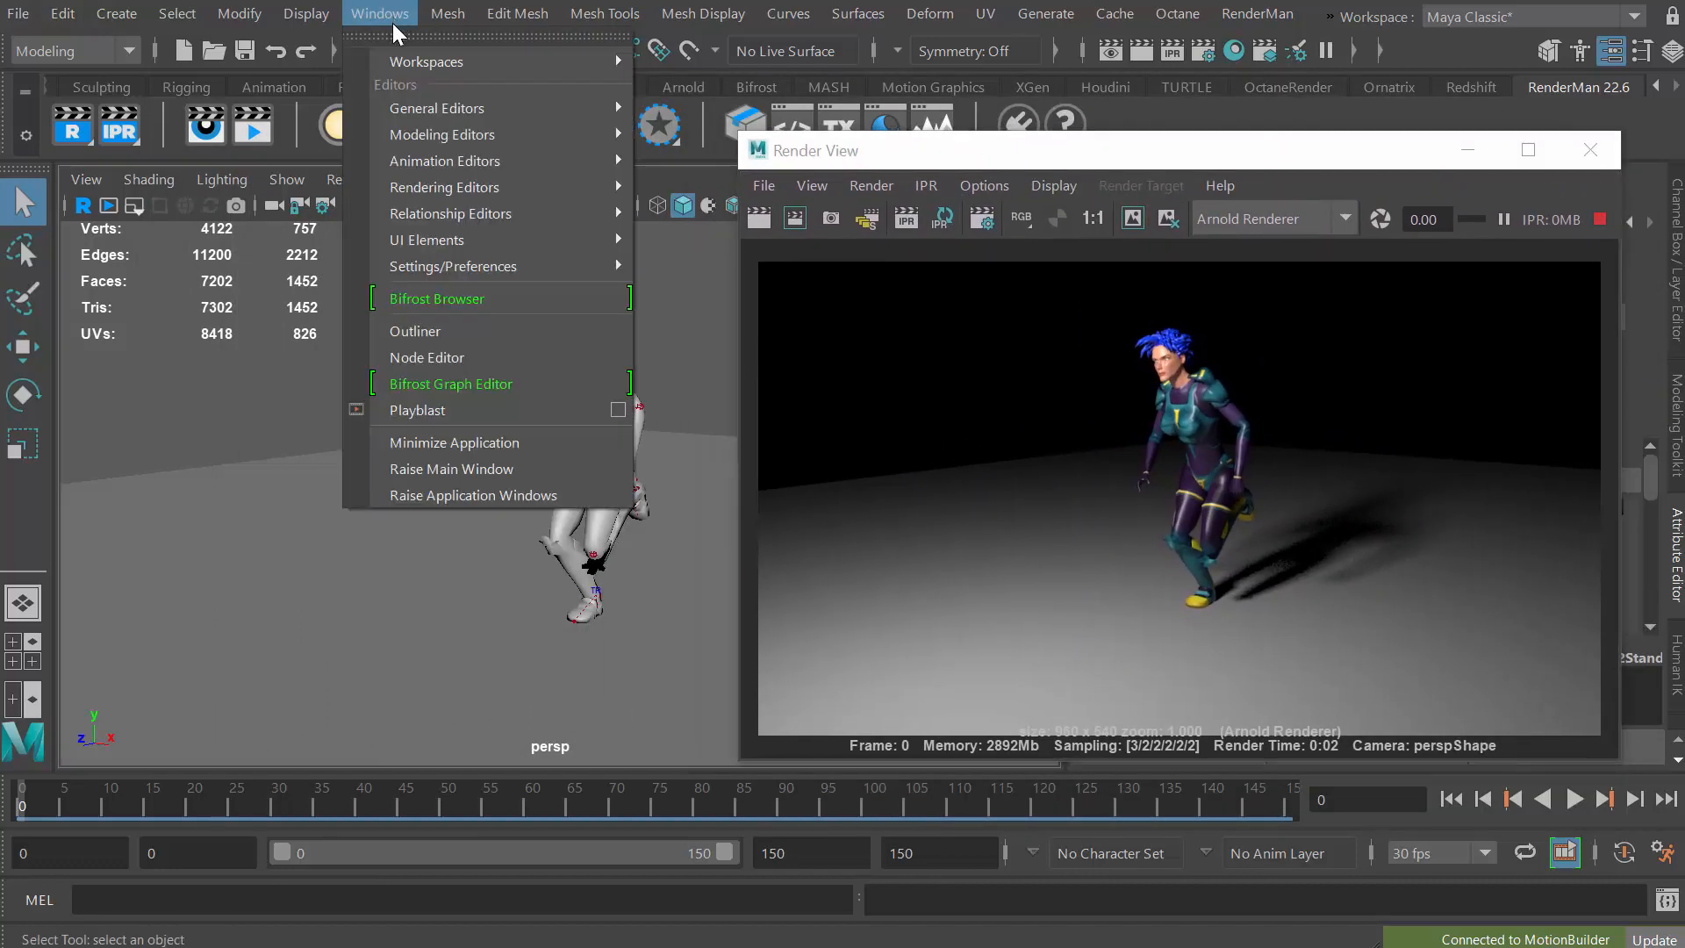
left_click(455, 329)
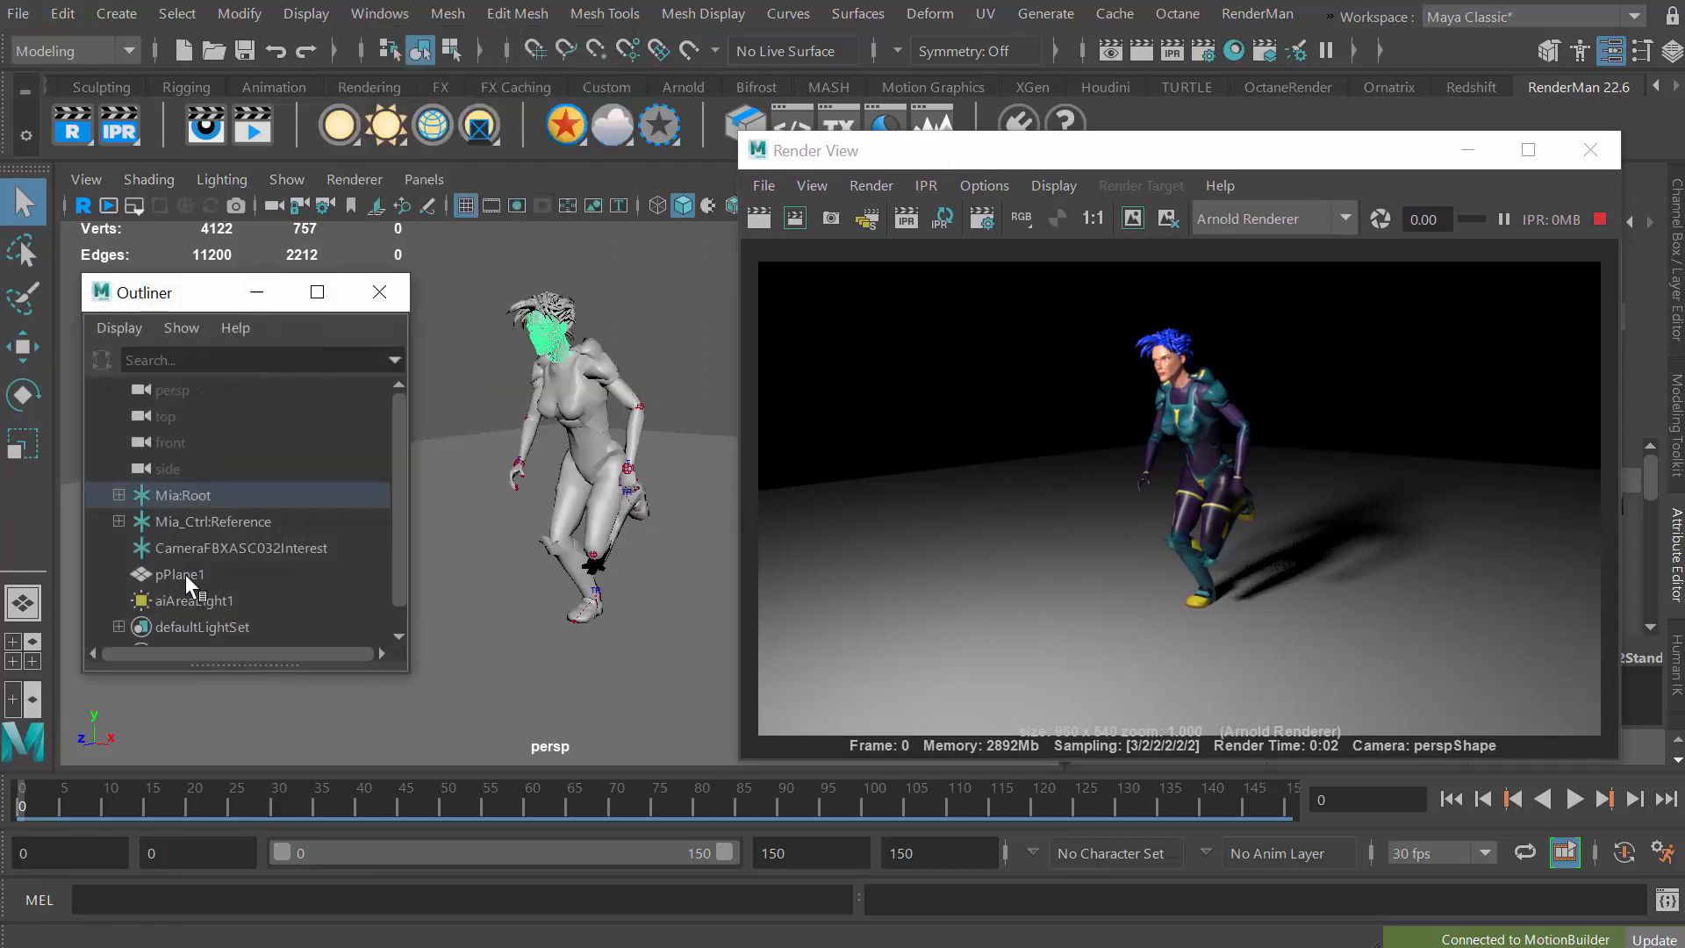
left_click(195, 600)
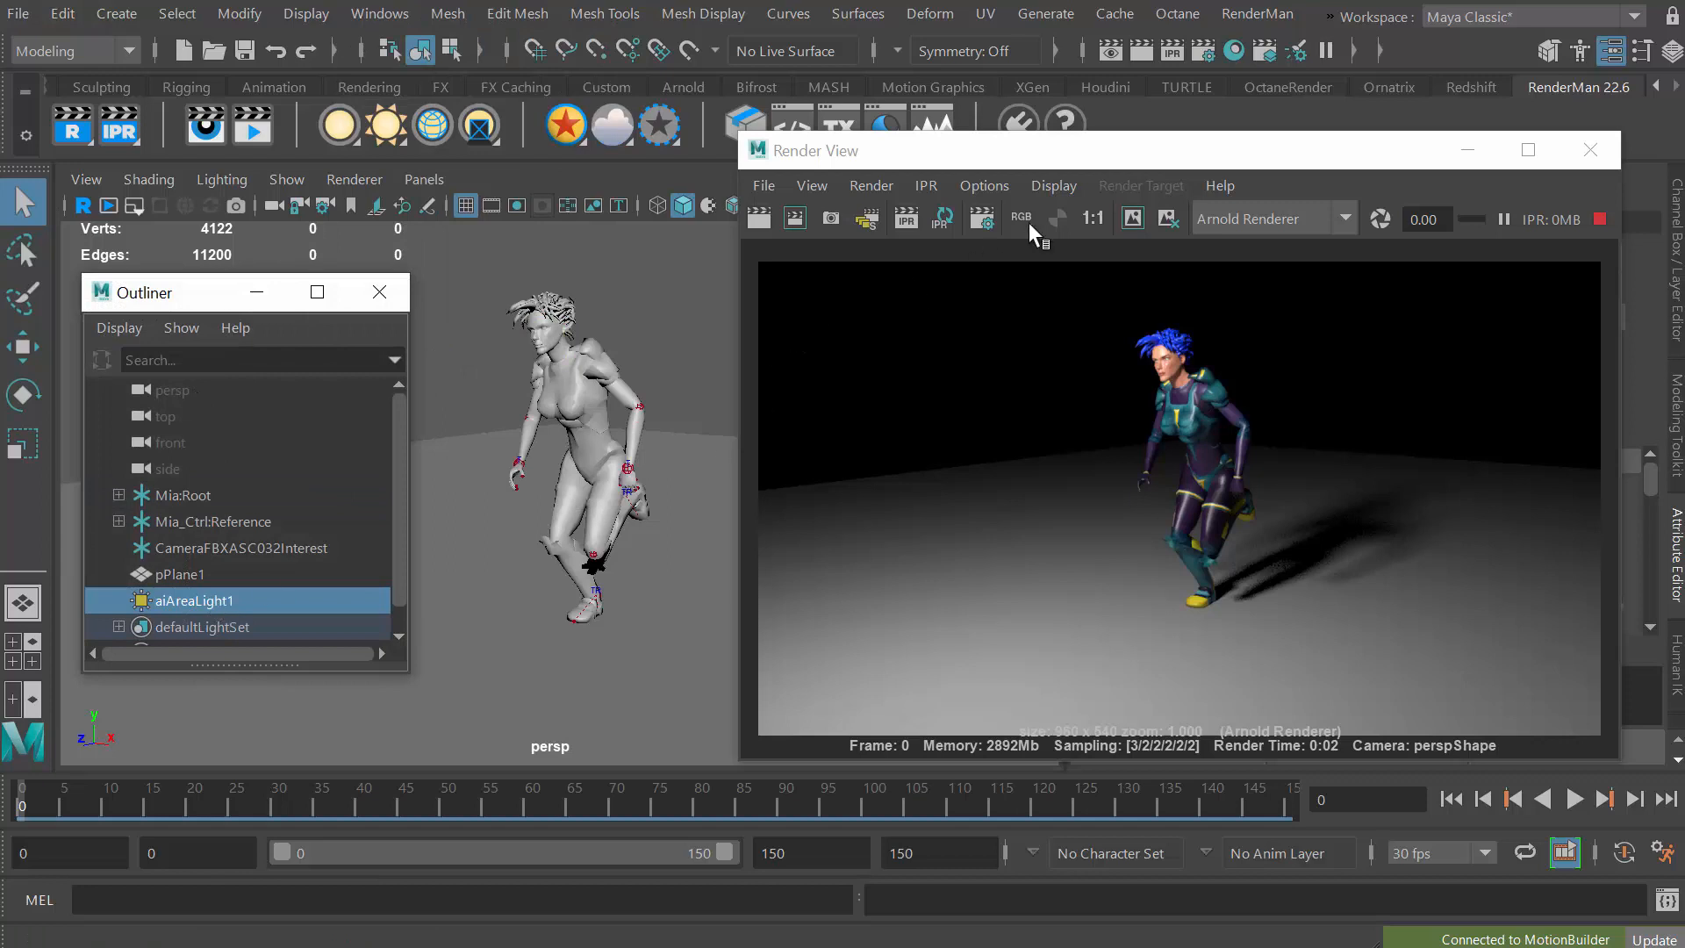
left_click_drag(1144, 151, 601, 99)
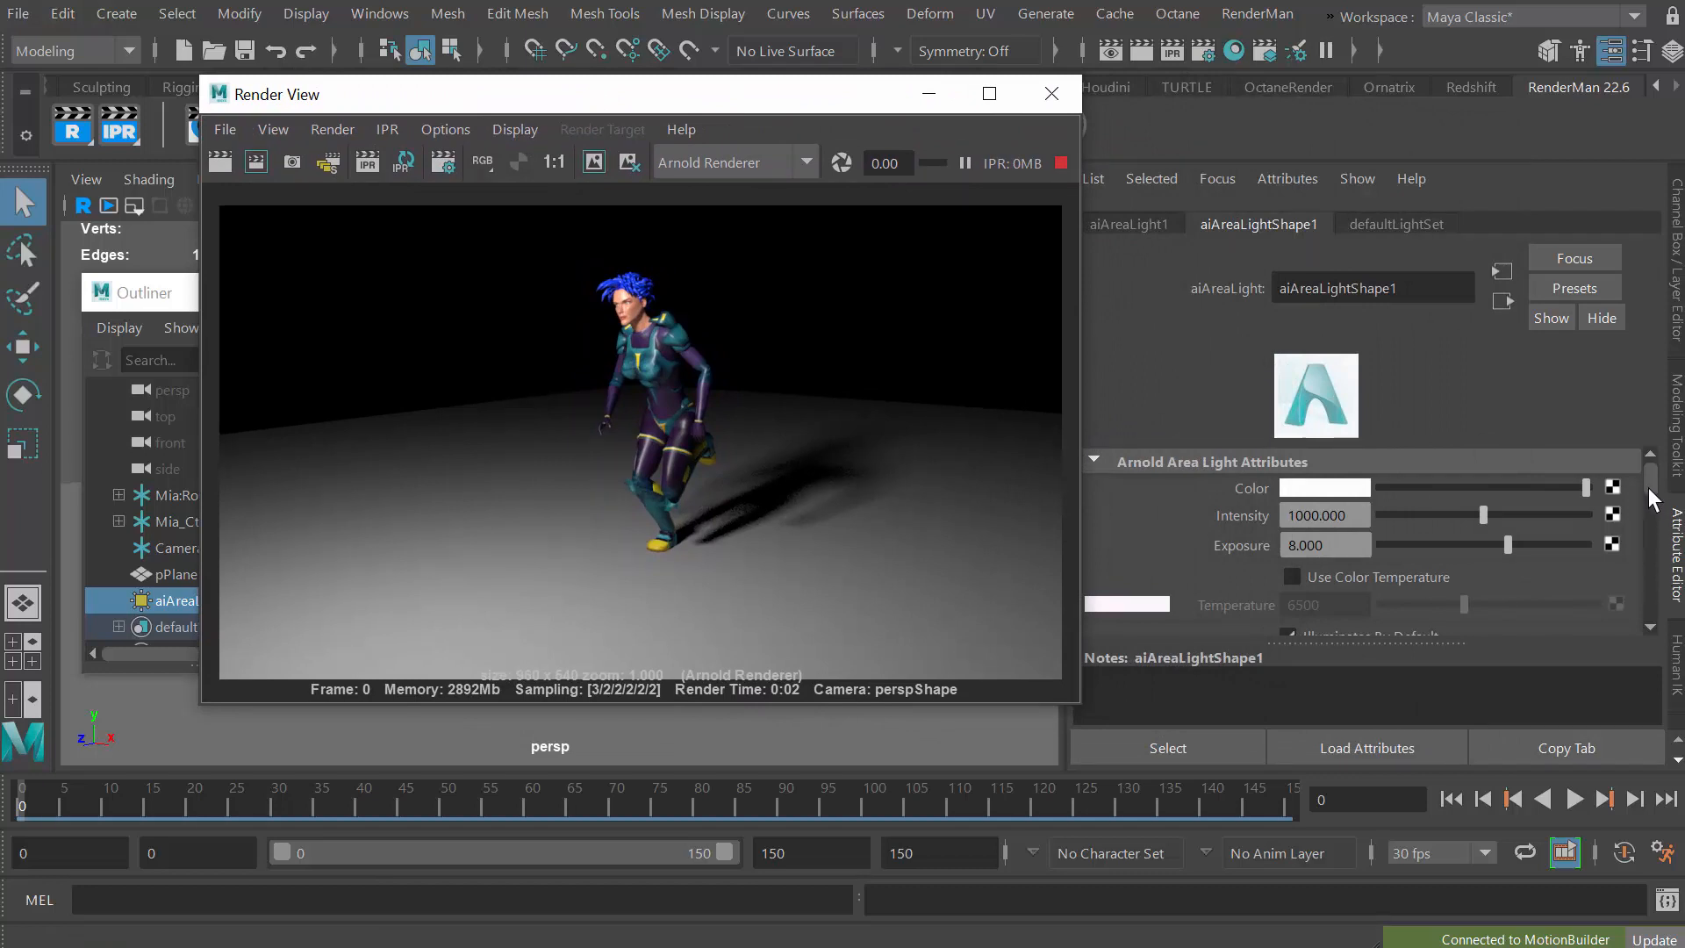
left_click_drag(1648, 487, 1650, 514)
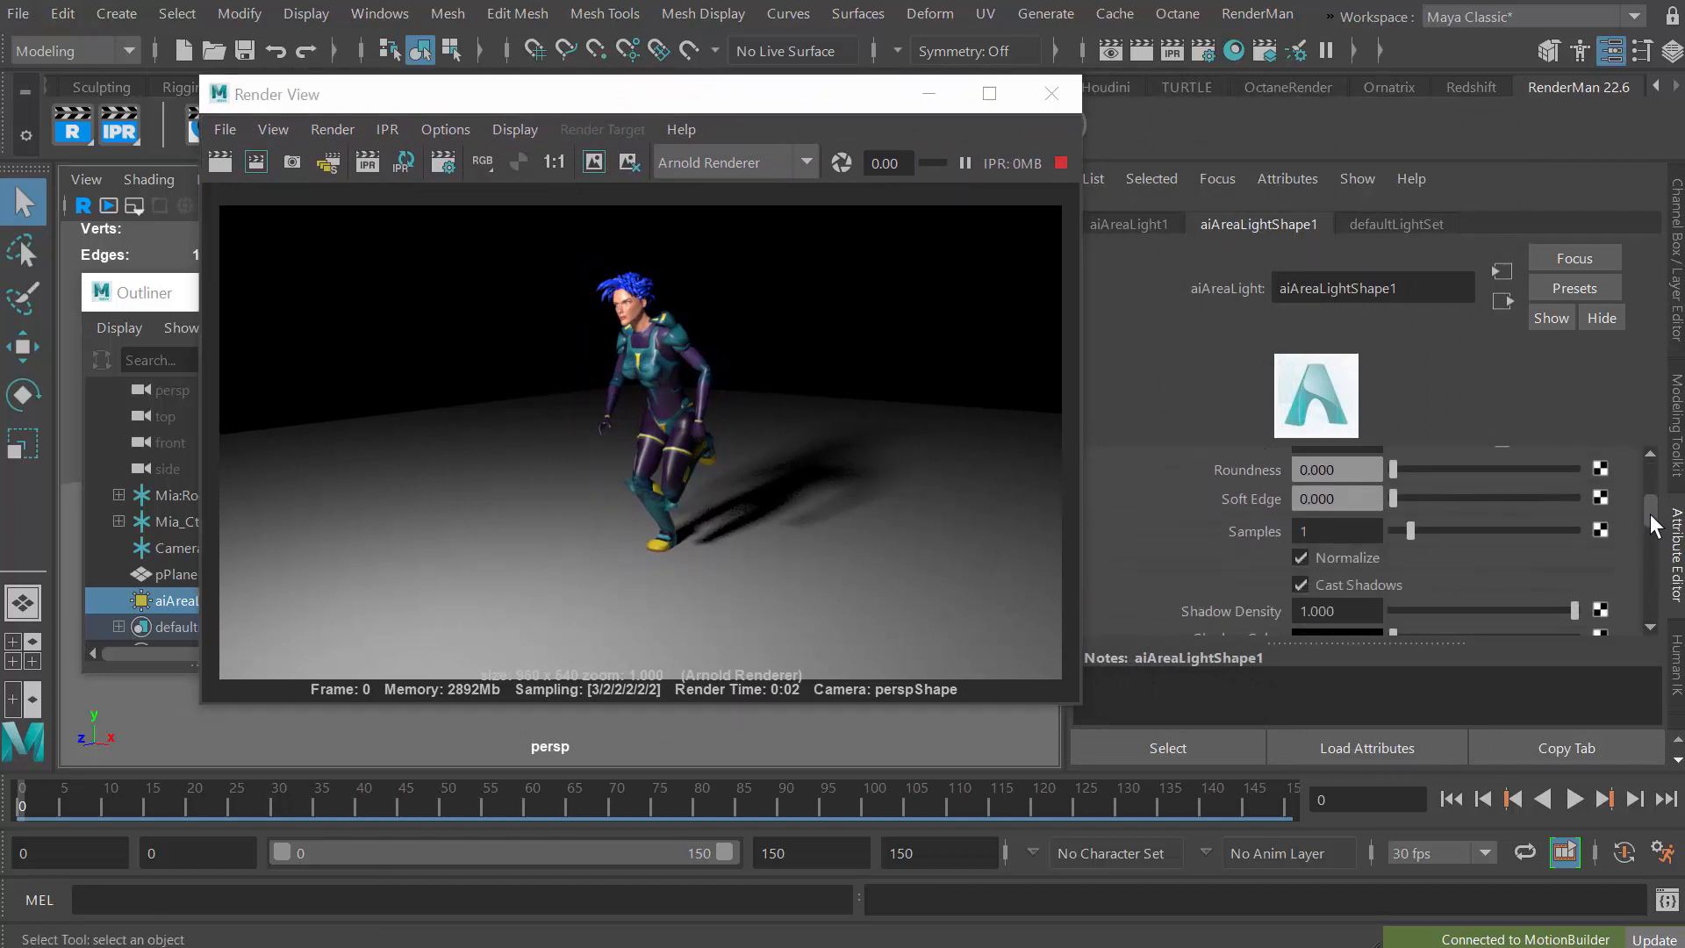
left_click(1306, 532)
key("Return")
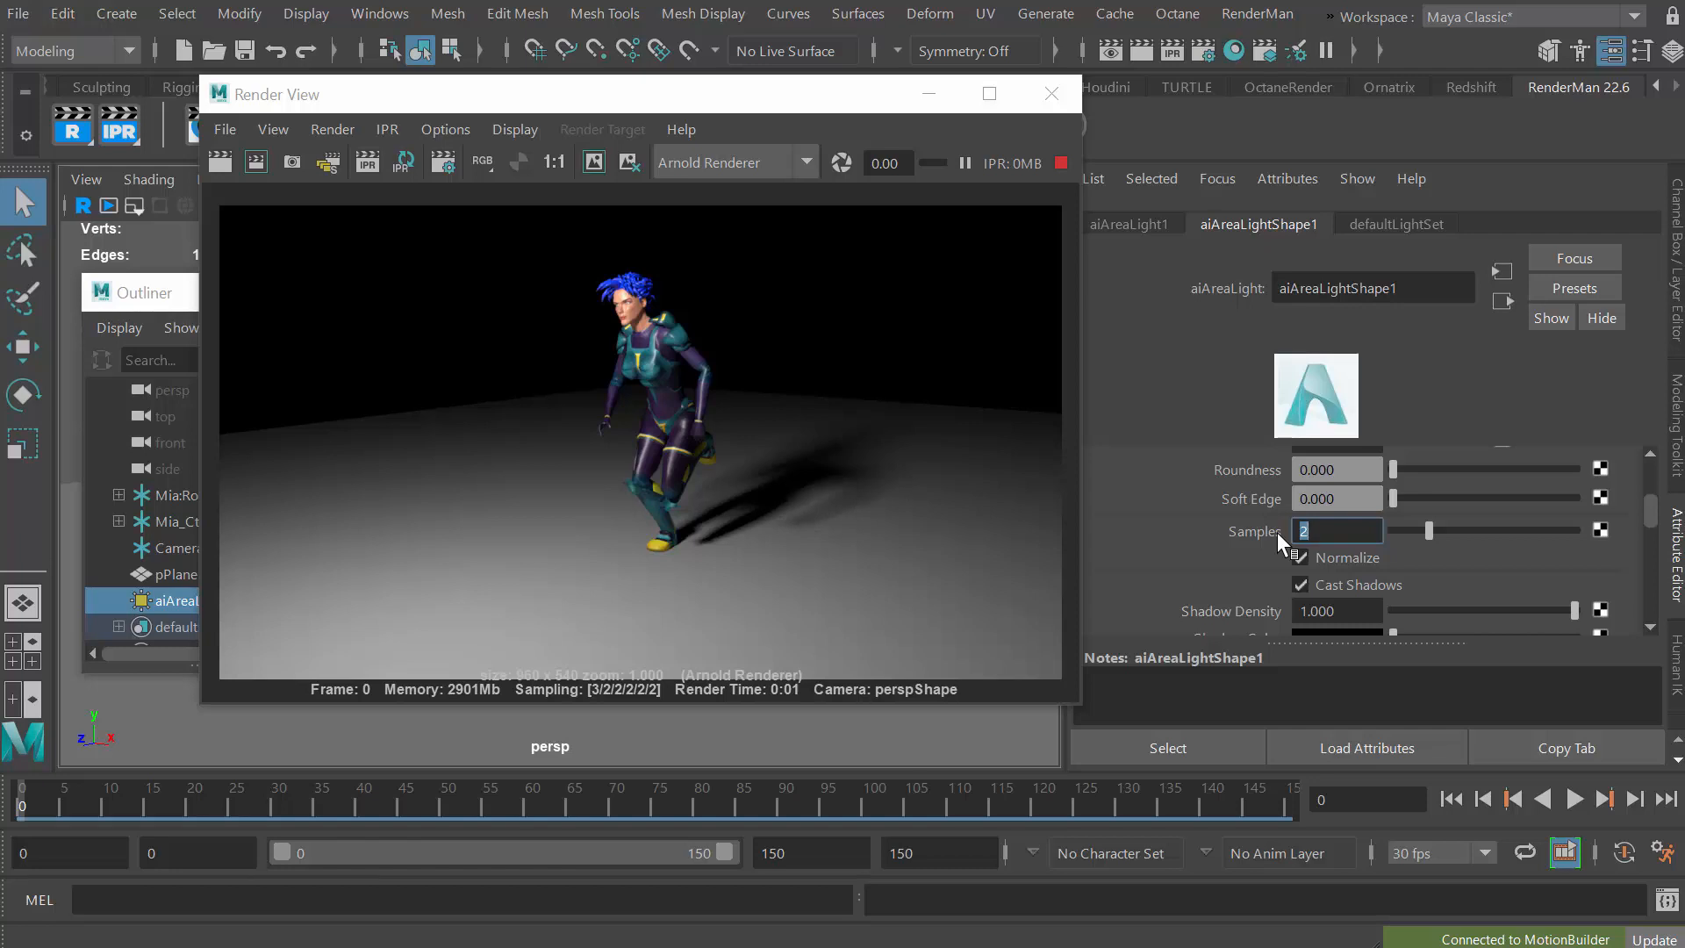
key("Return")
type("4")
key("Return")
left_click(1332, 611)
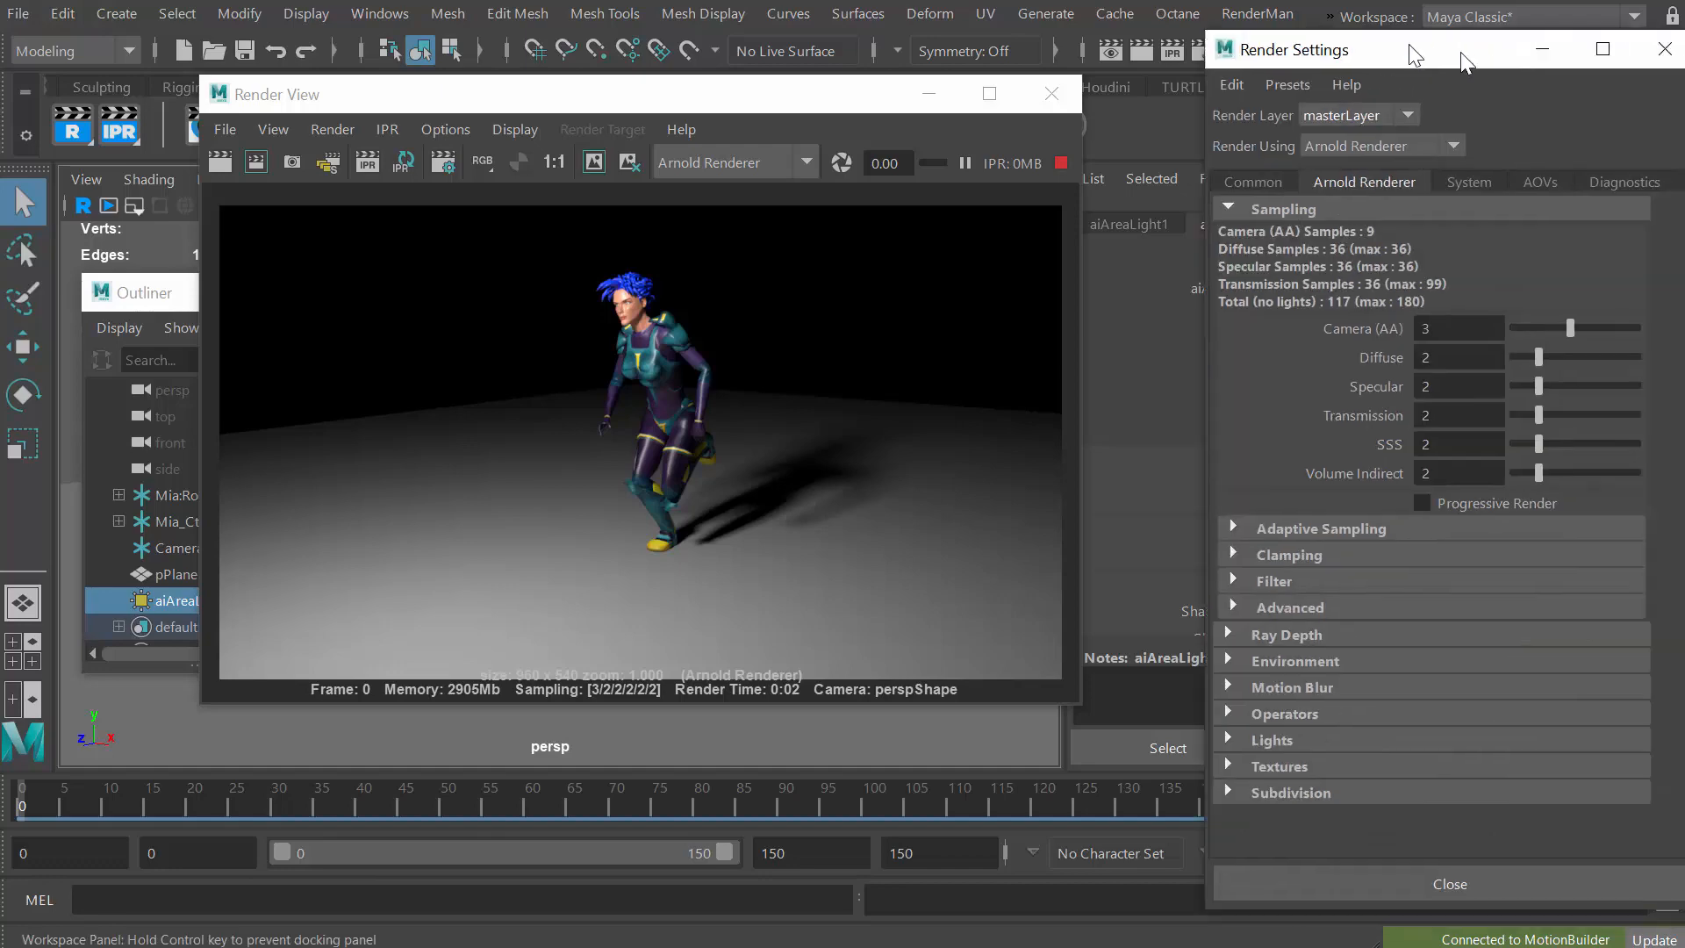
left_click_drag(1462, 54, 1409, 37)
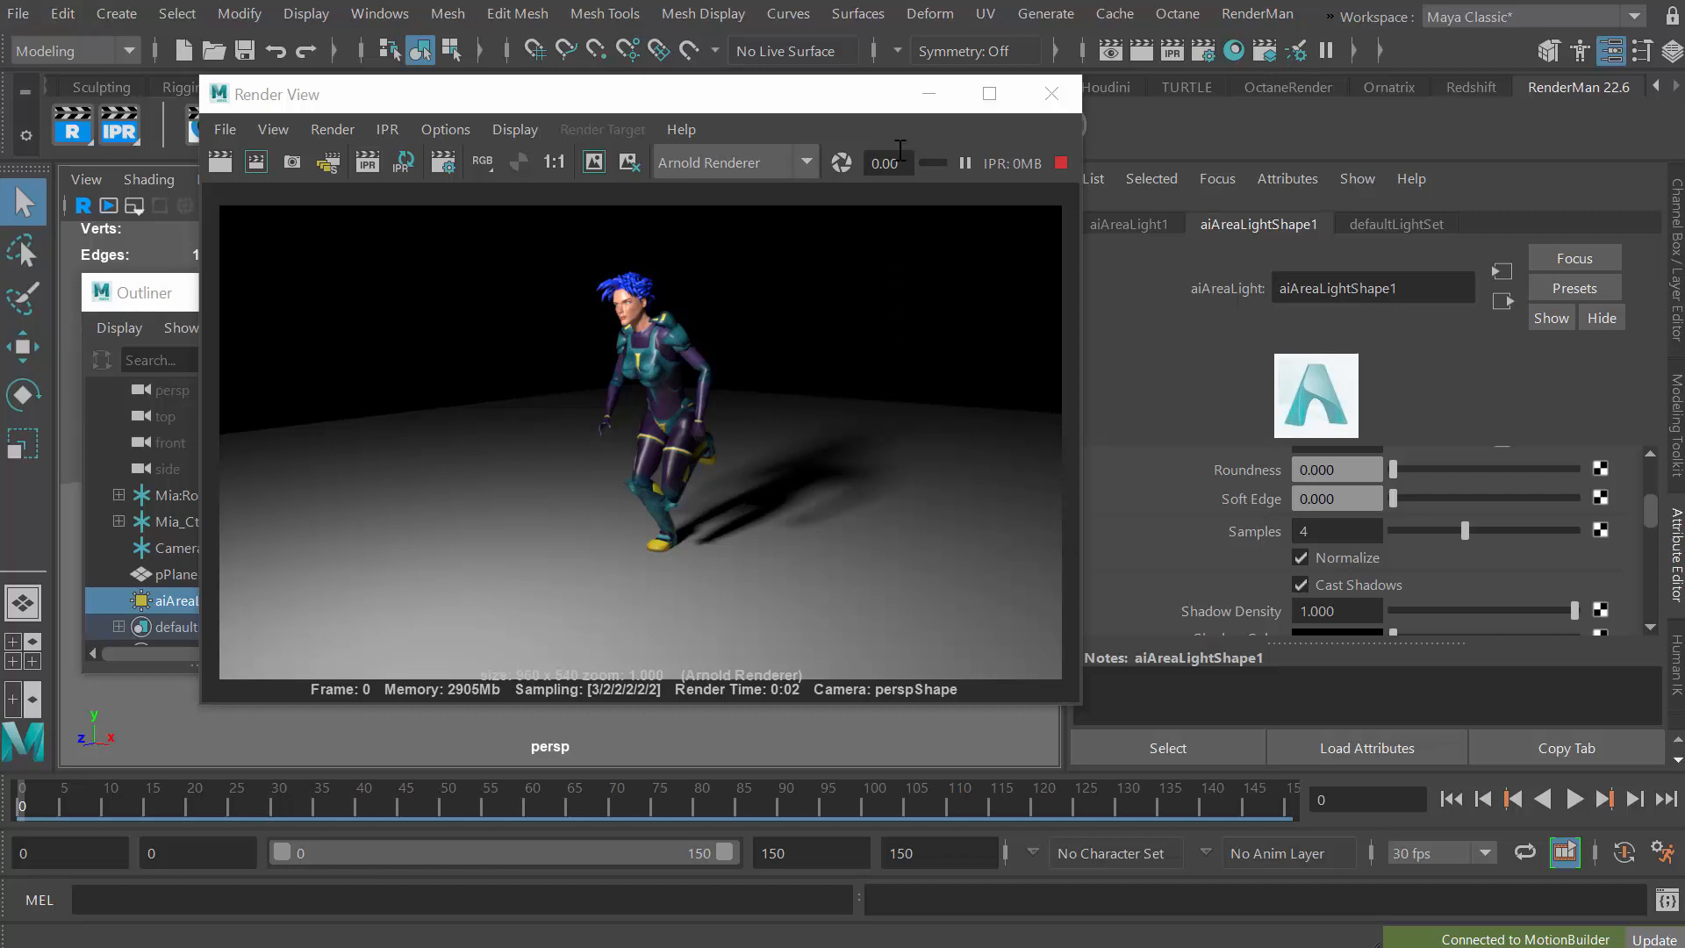
Add an Arnold skydome light to the scene and close the floating list of Arnold lights.
left_click(1329, 16)
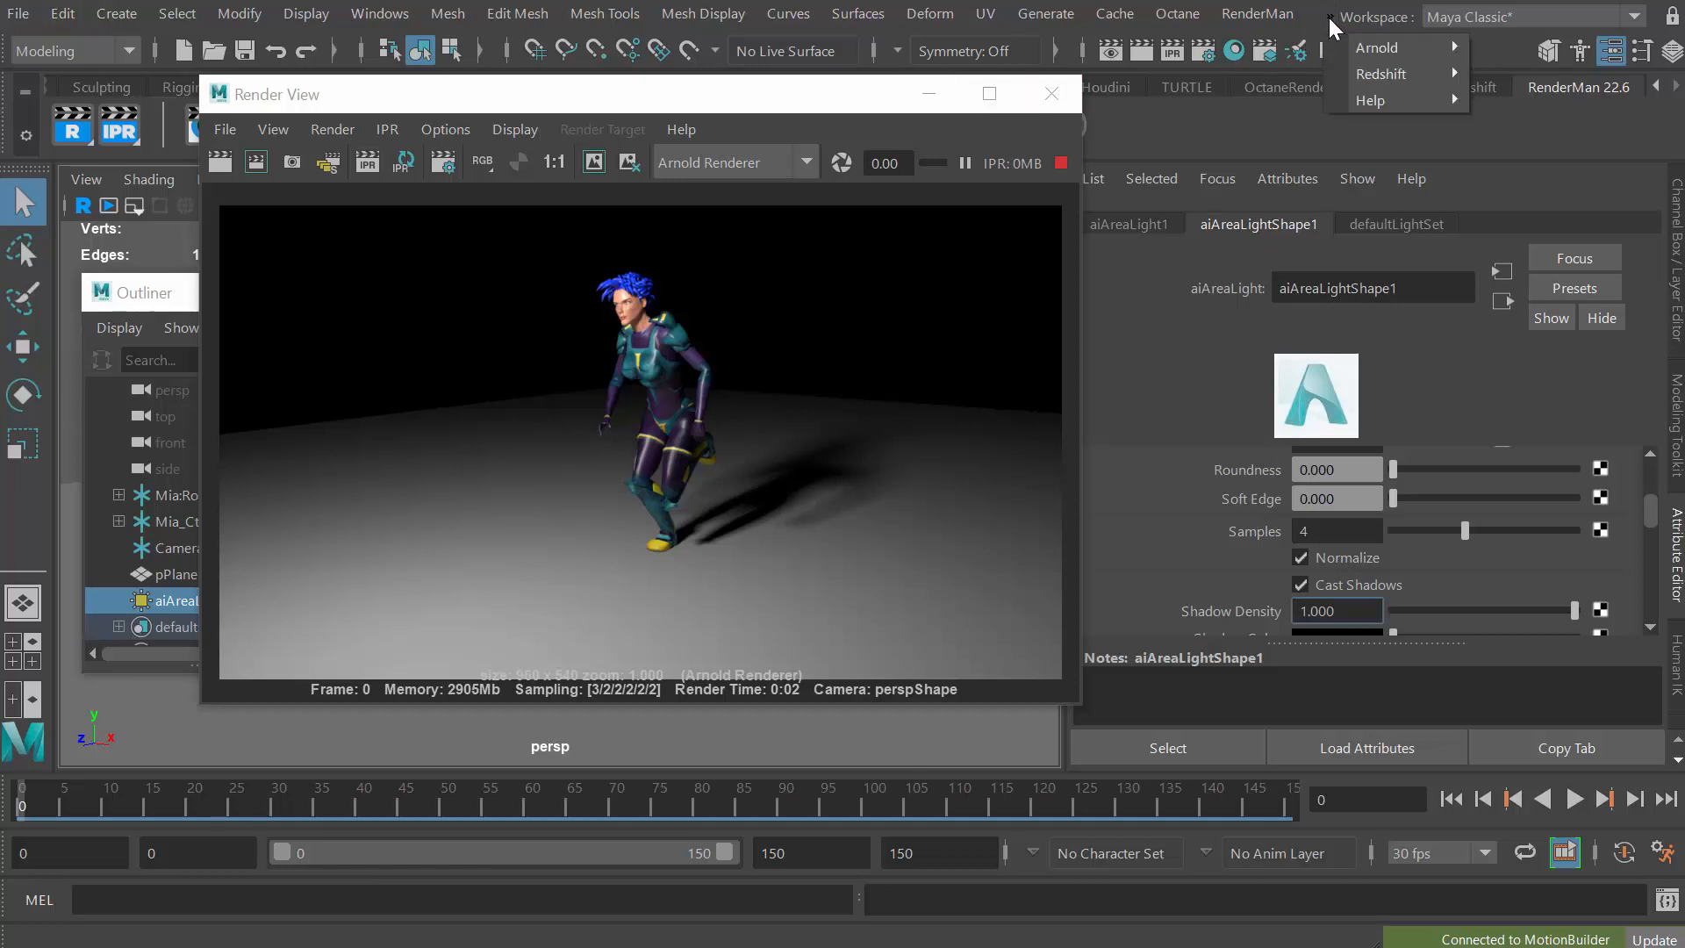
mouse_move(1351, 46)
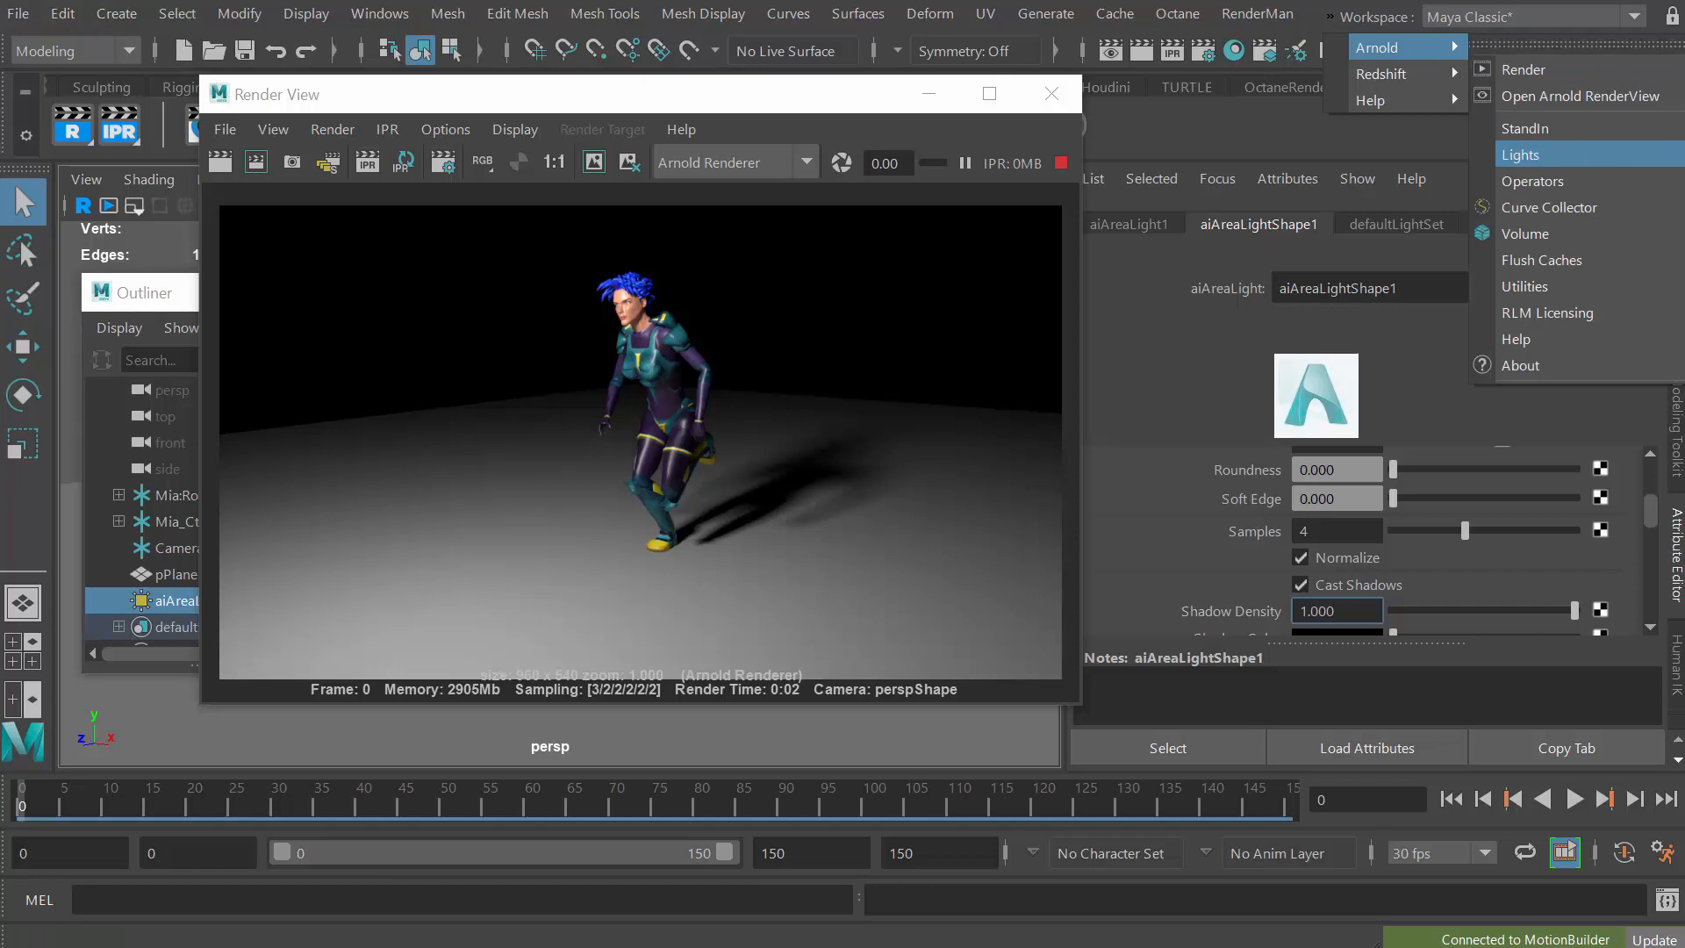
left_click(1526, 154)
left_click_drag(1135, 155, 1270, 93)
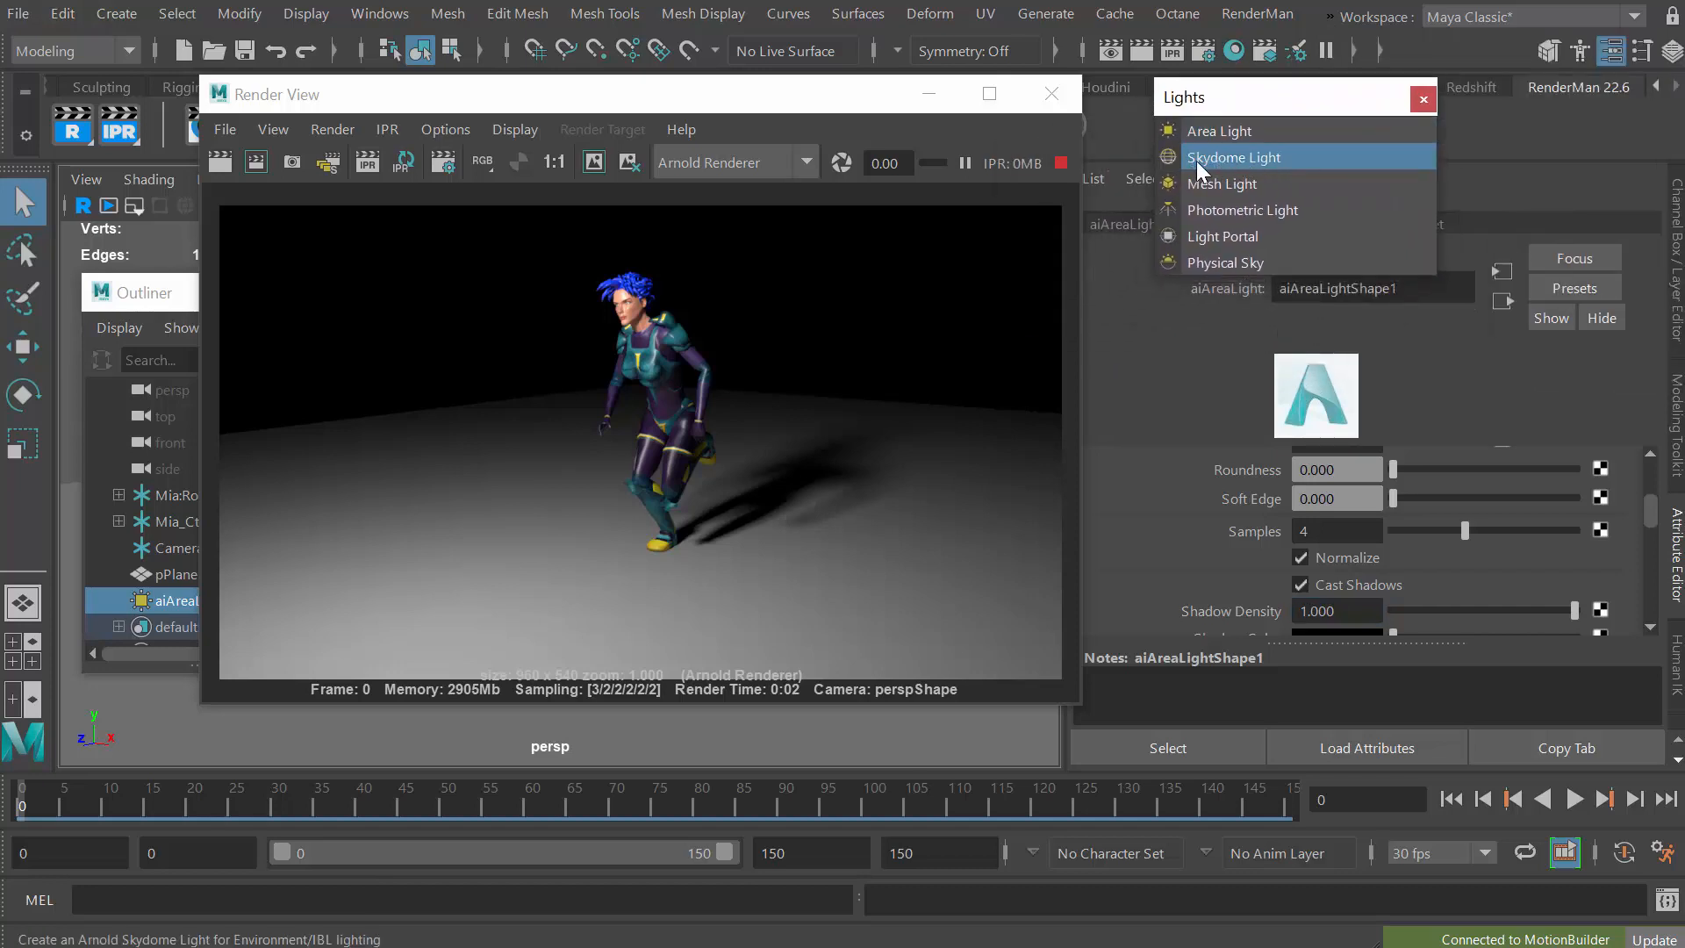
left_click(1303, 163)
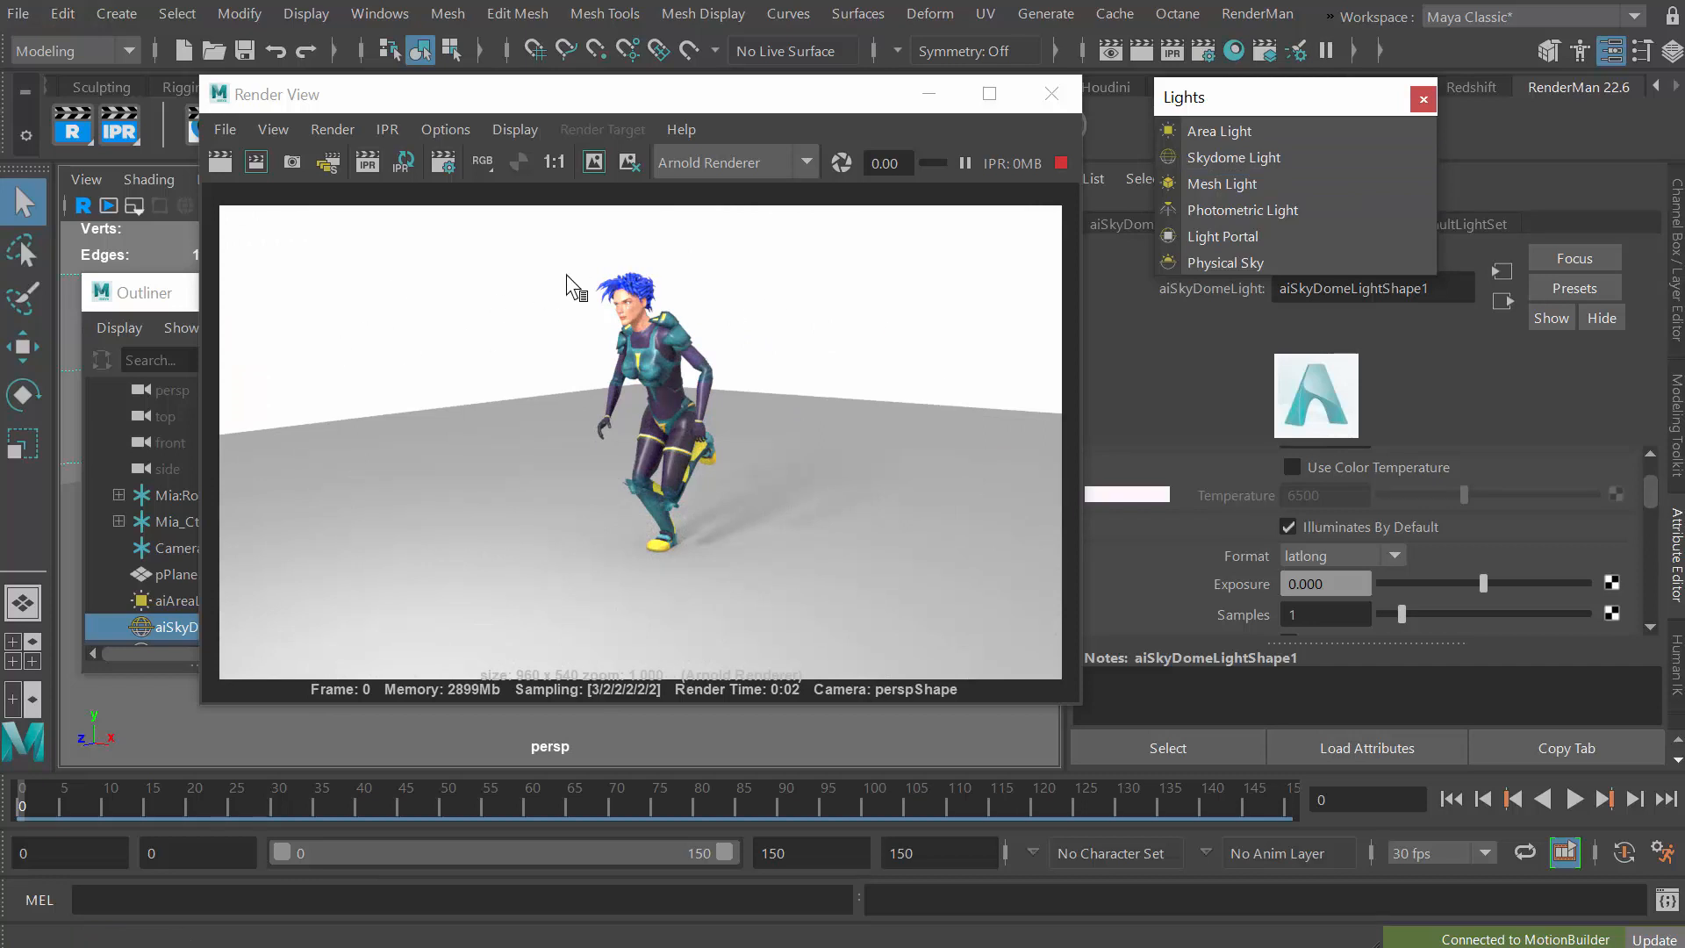
left_click(1422, 99)
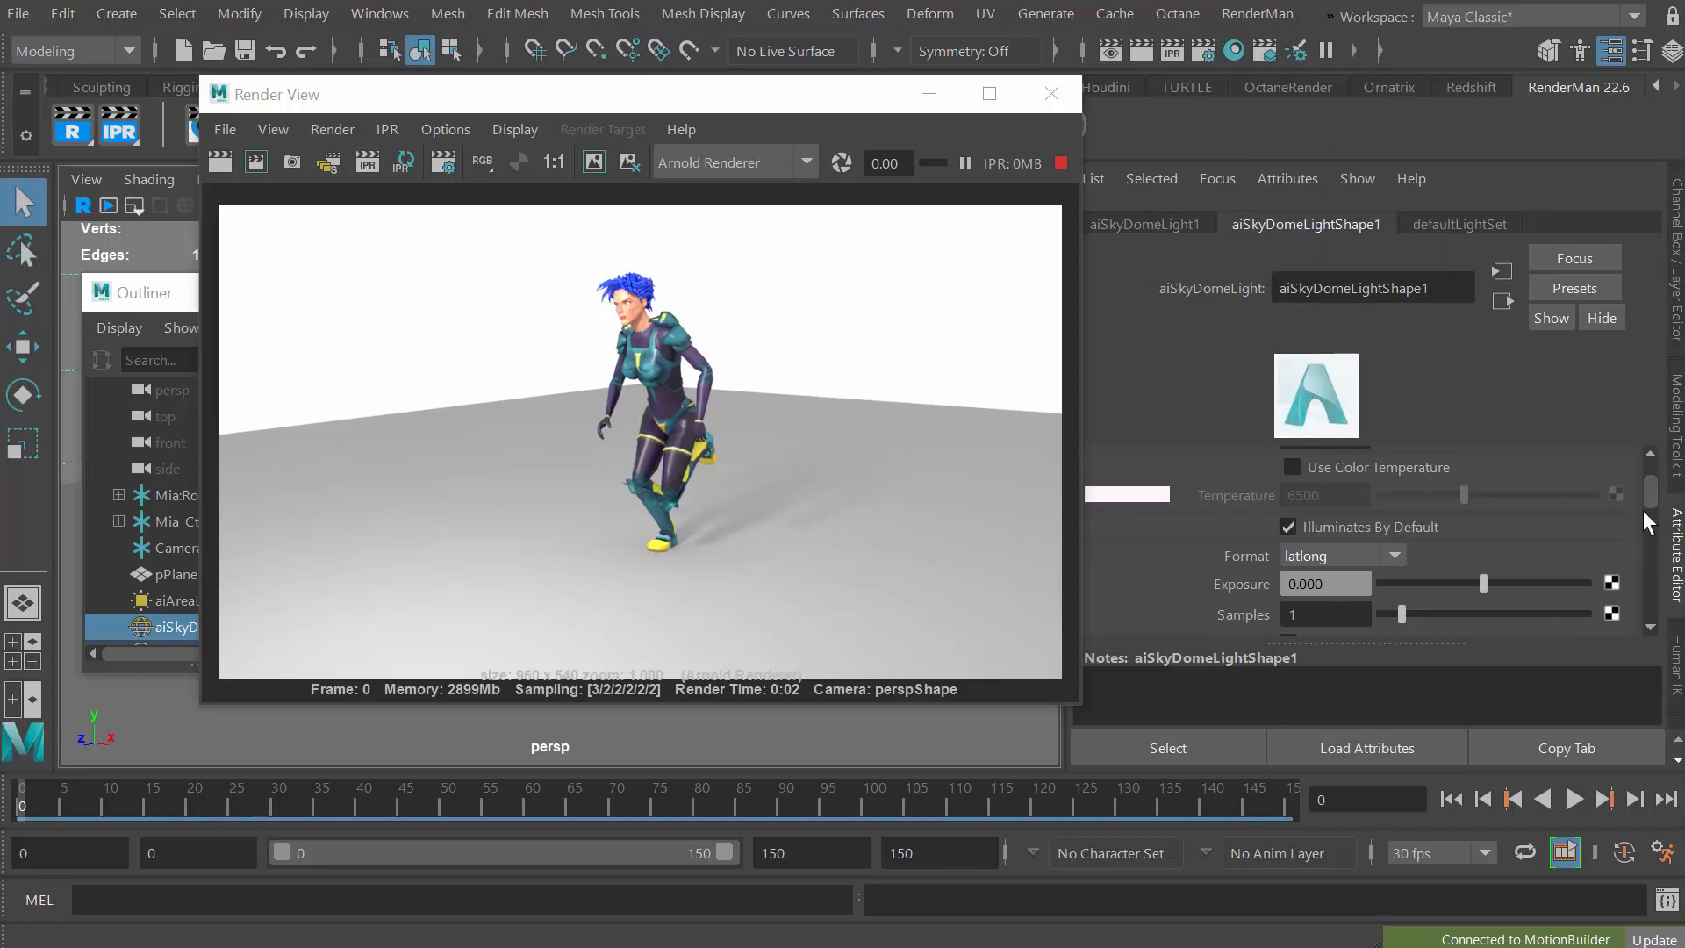
Set the skydome light's intensity to 0.1 and review its remaining attributes, including exposure and samples.
left_click_drag(1651, 487, 1657, 471)
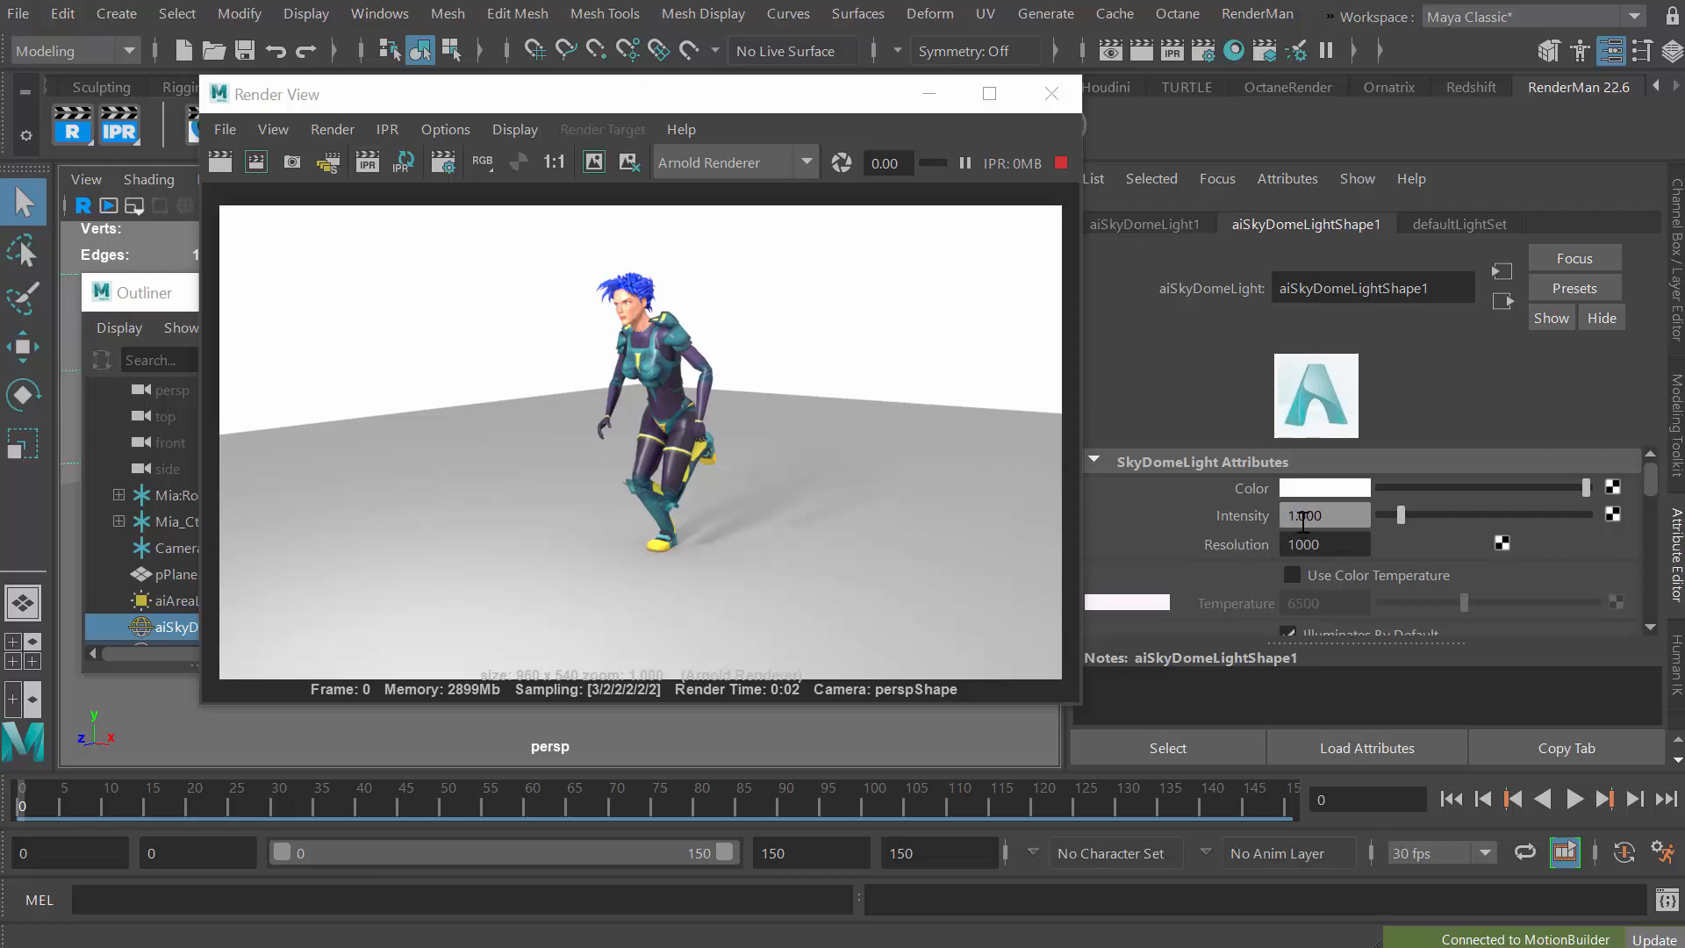
left_click_drag(1334, 517, 1213, 516)
key("BackSpace")
type(".1")
key("Return")
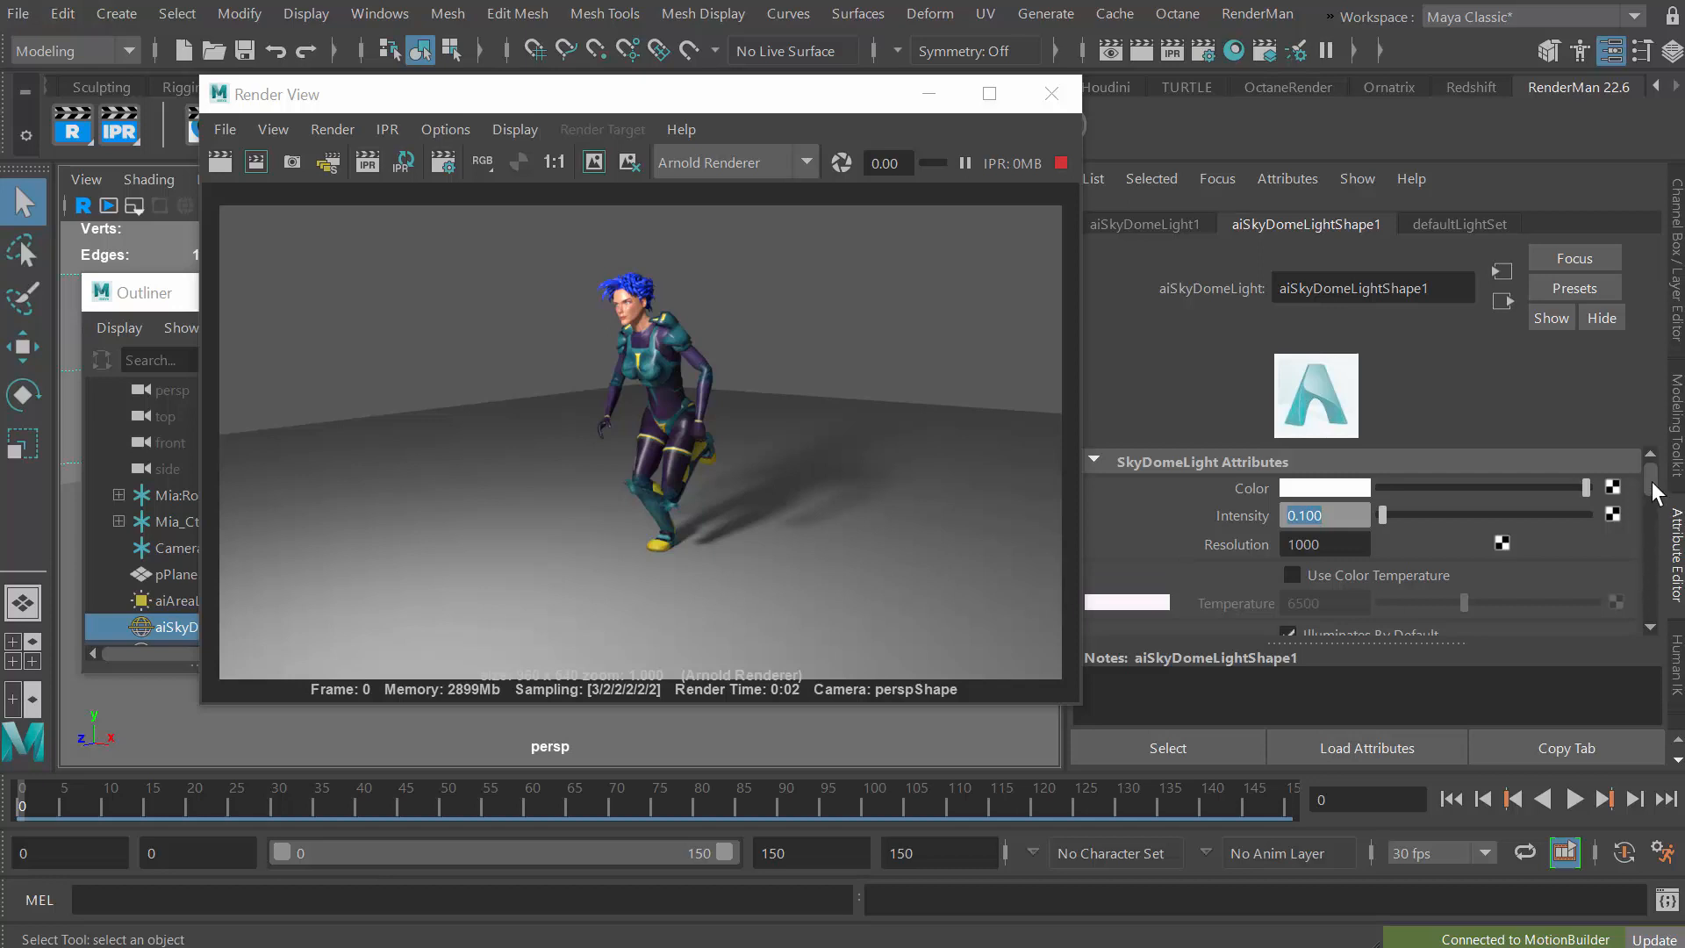
scroll(1651, 488, "down", 1)
left_click_drag(1652, 488, 1649, 498)
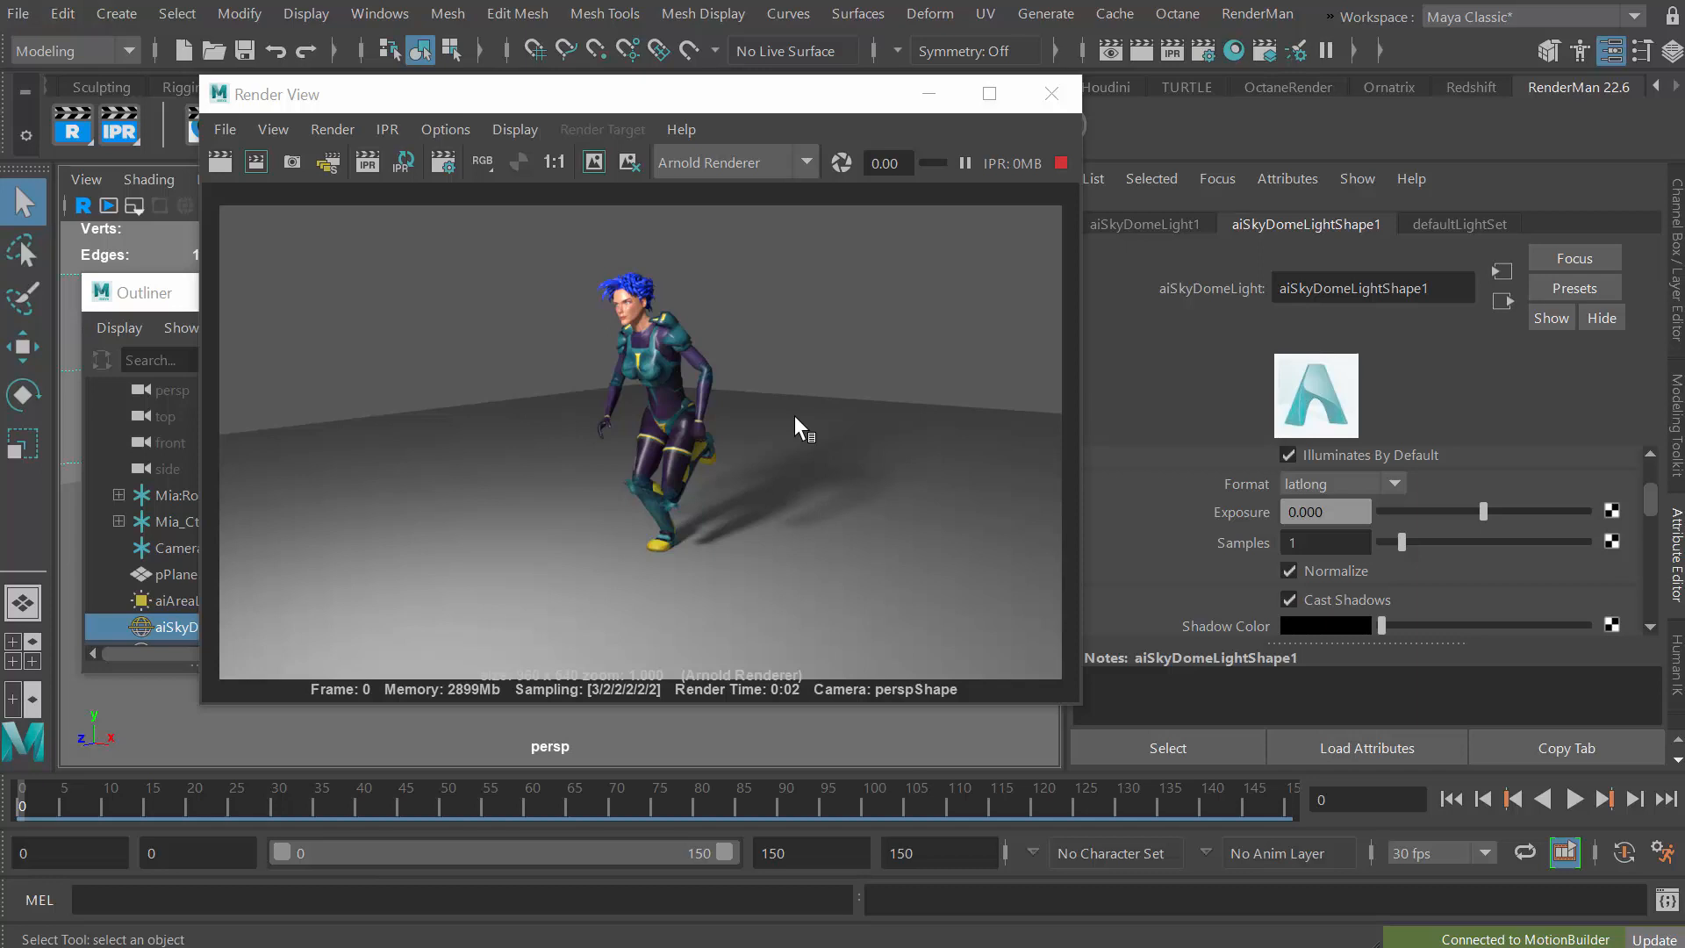
Move the Render View aside, select the ground plane and assign it a new Arnold aiShadowMatte material.
left_click_drag(719, 96, 826, 102)
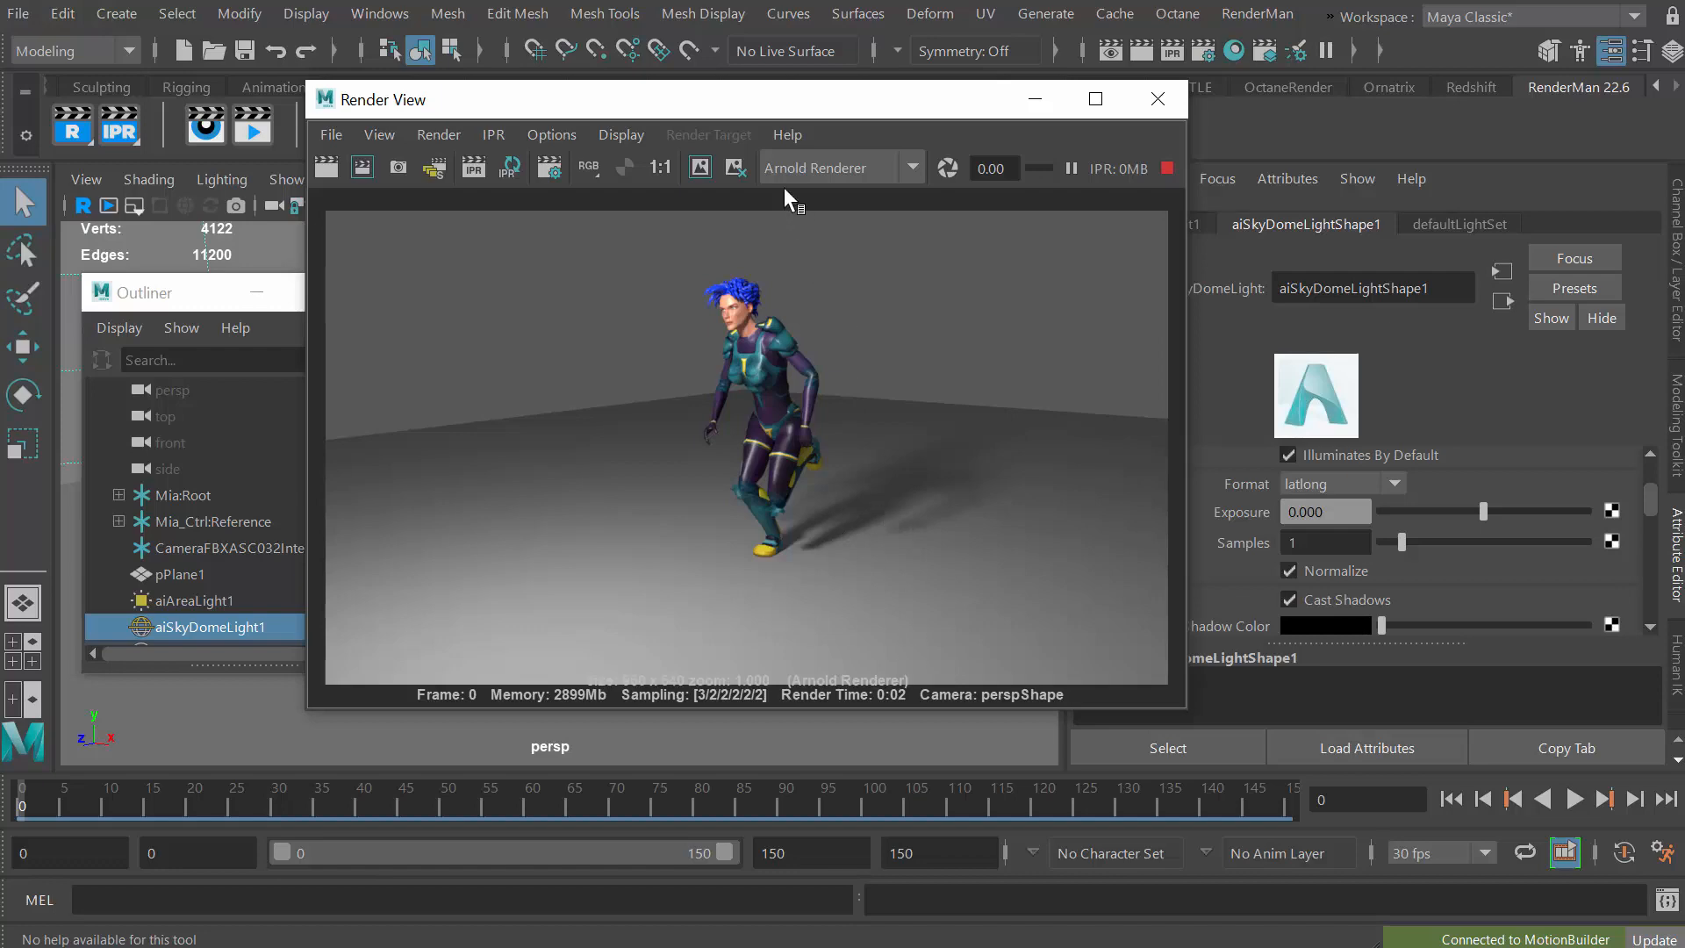
left_click_drag(762, 98, 1132, 58)
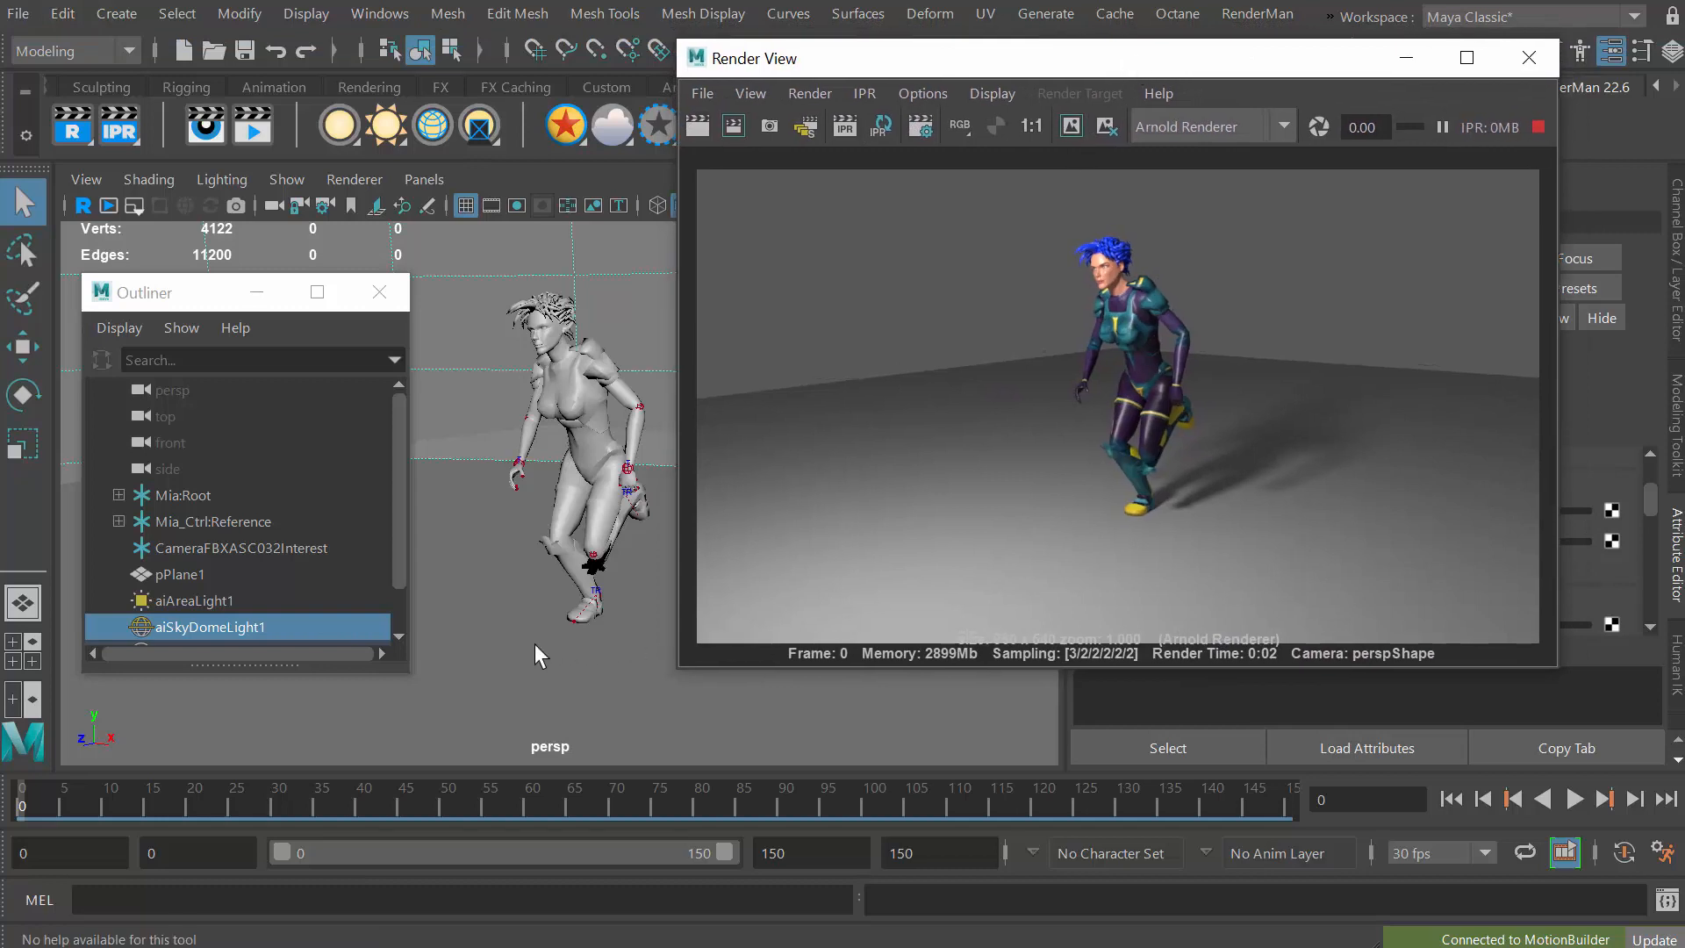
left_click(486, 644)
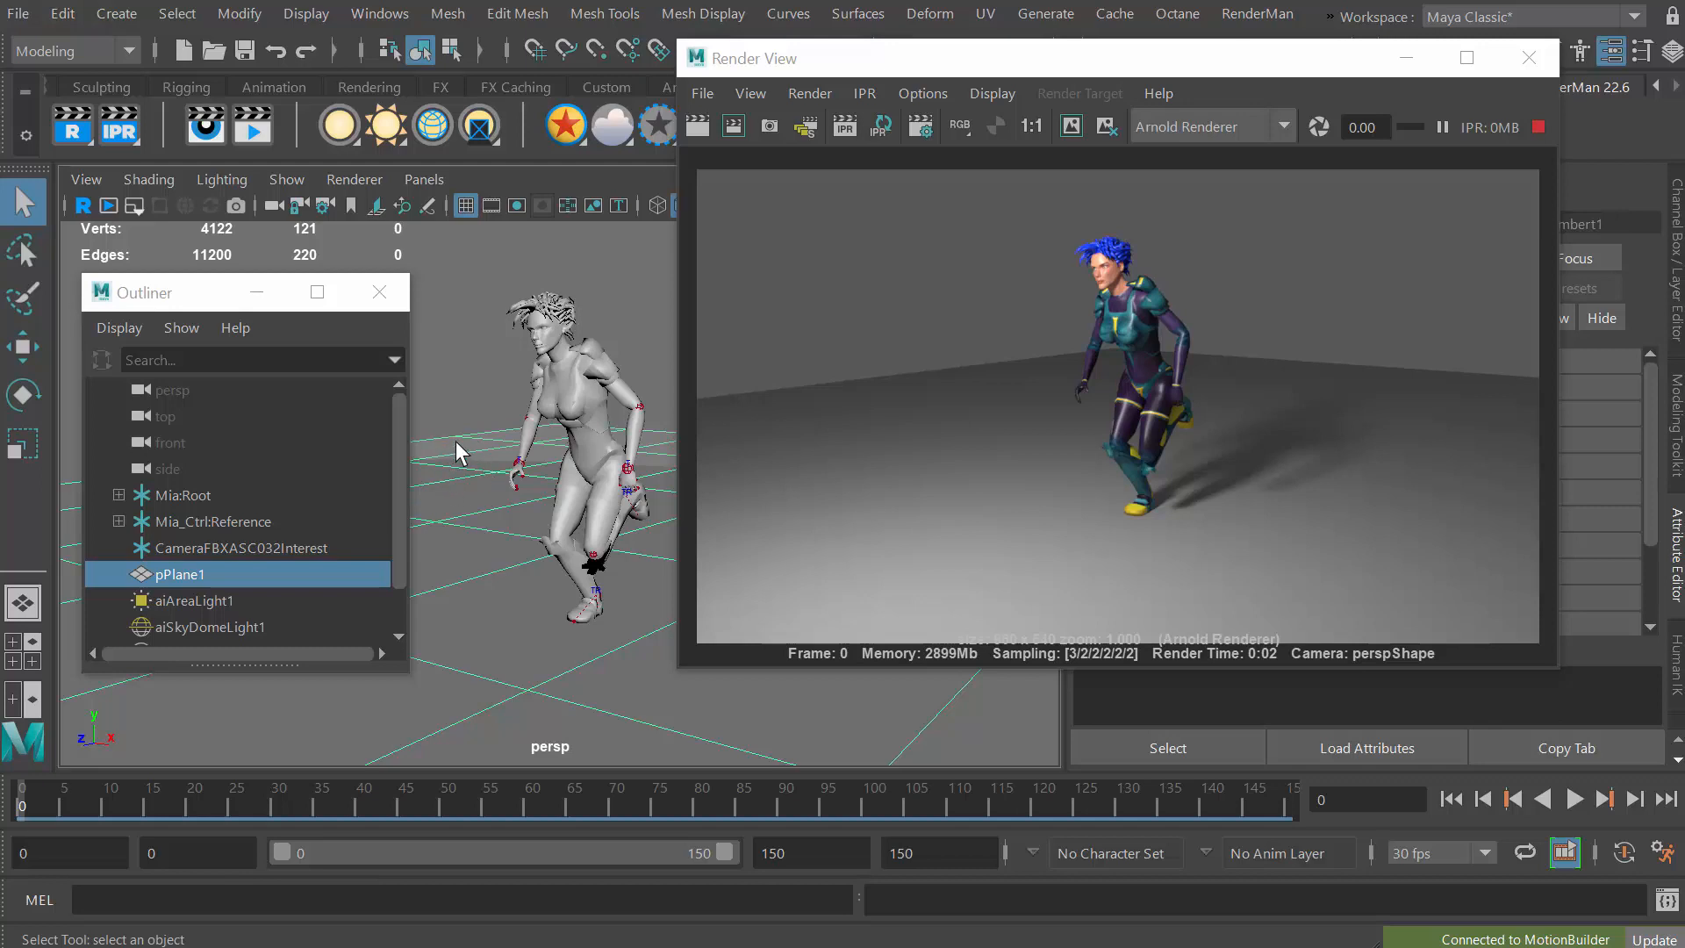
right_click(456, 442)
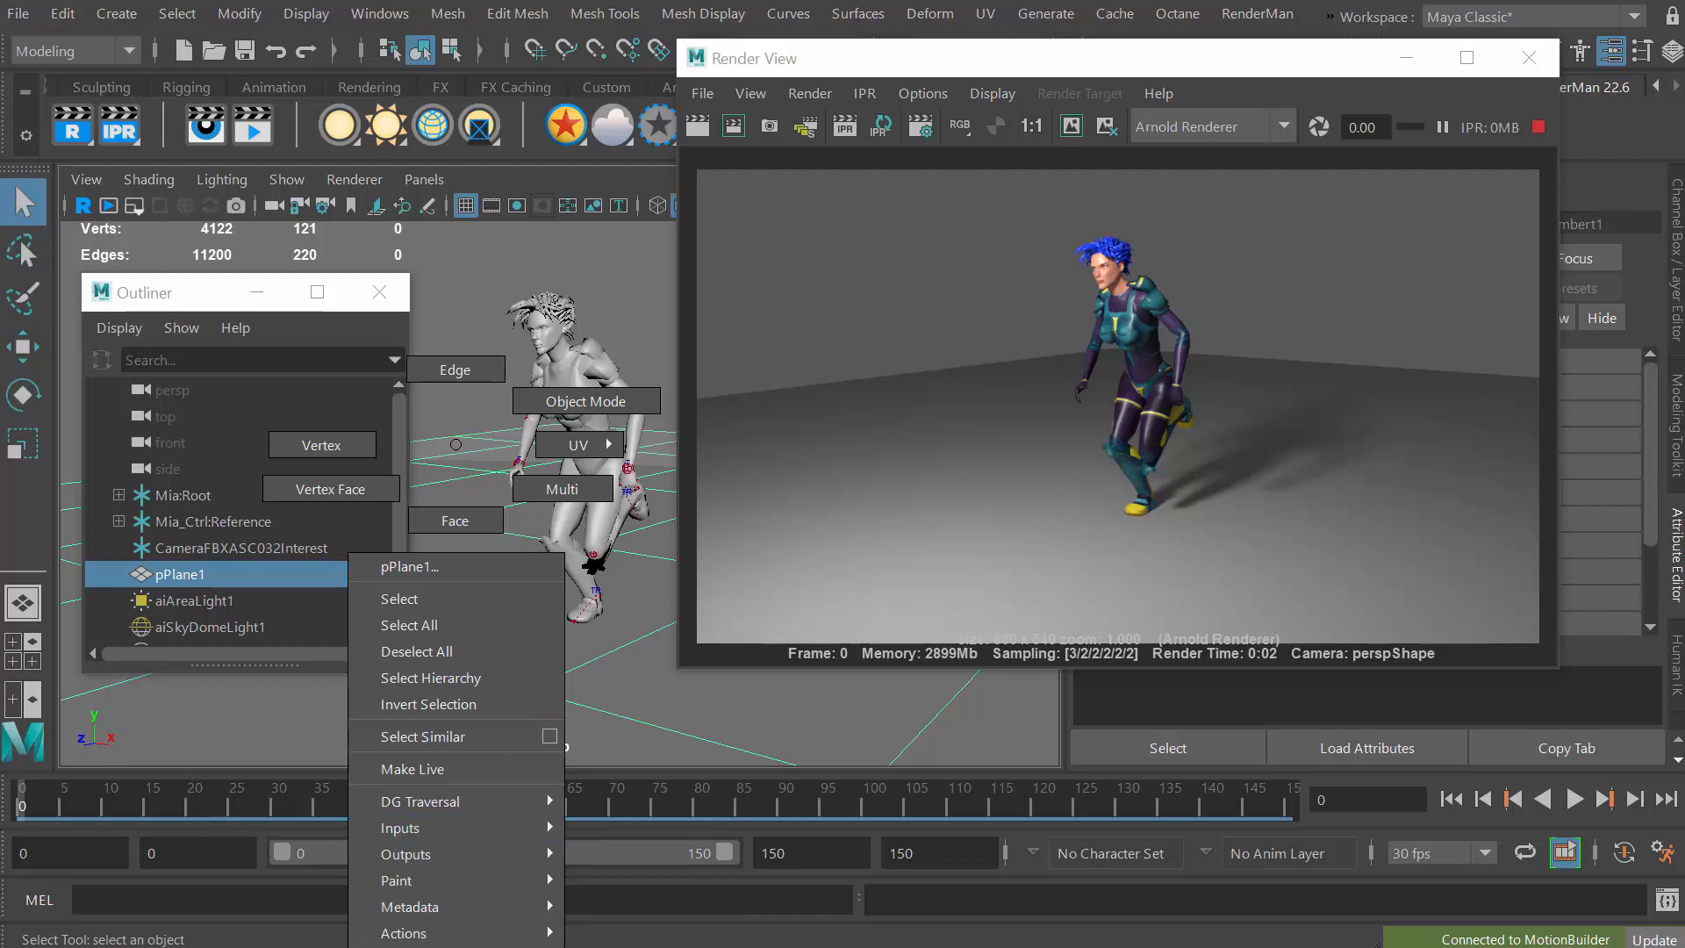
right_click_drag(455, 445, 455, 946)
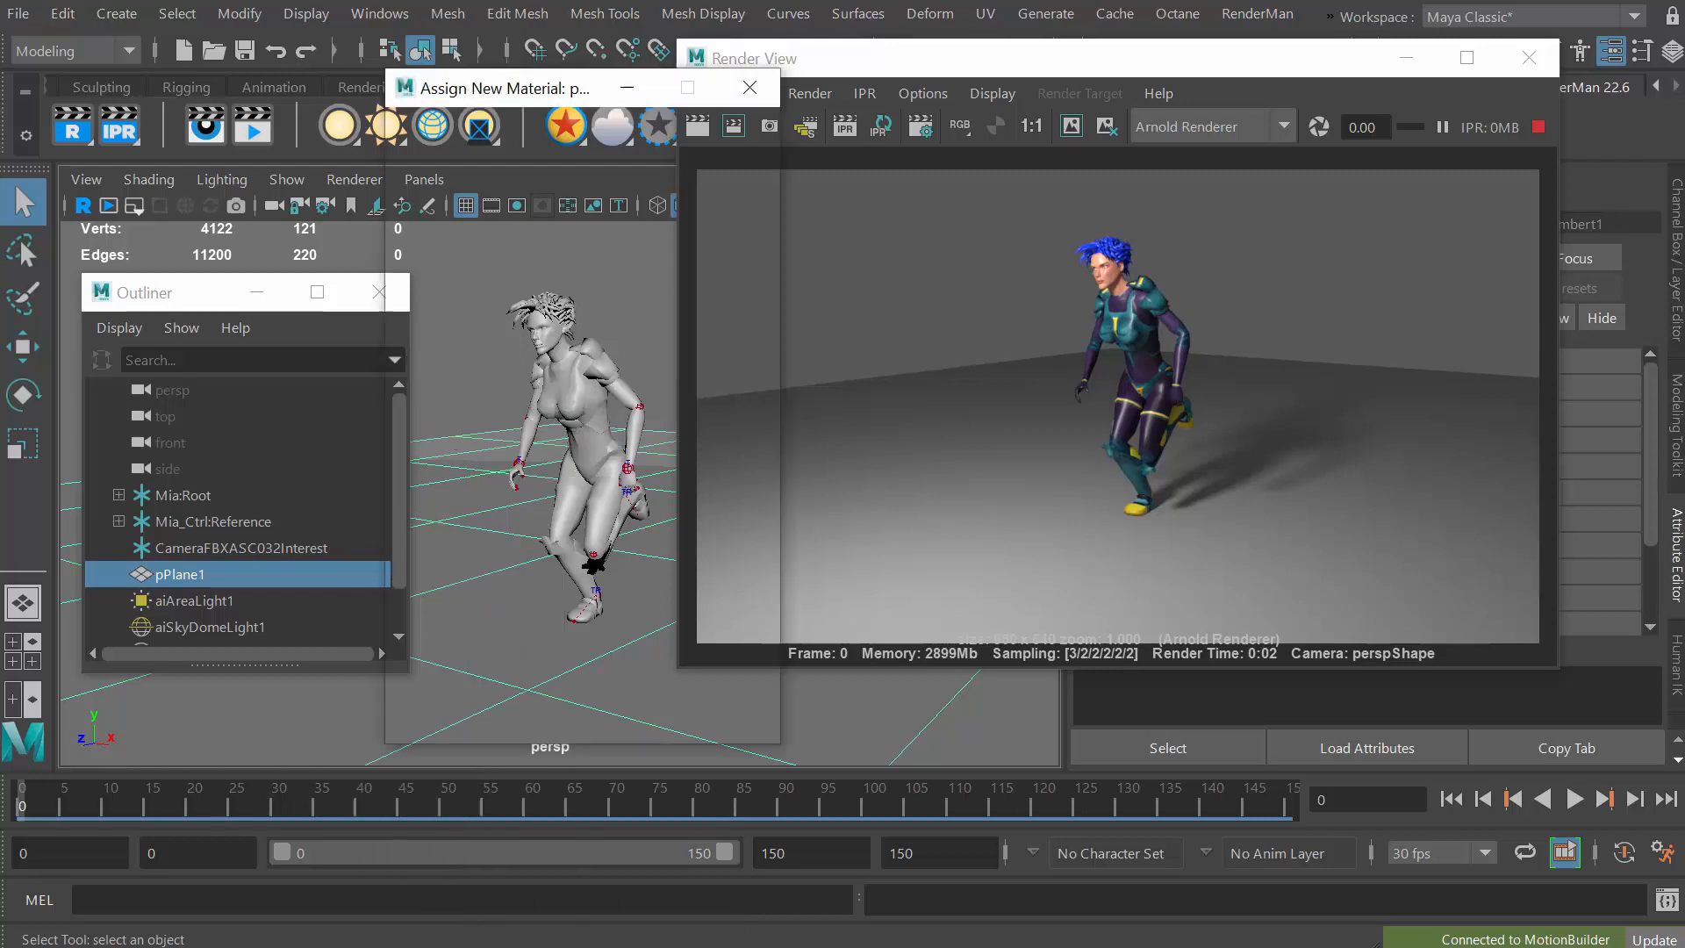
left_click_drag(494, 93, 430, 72)
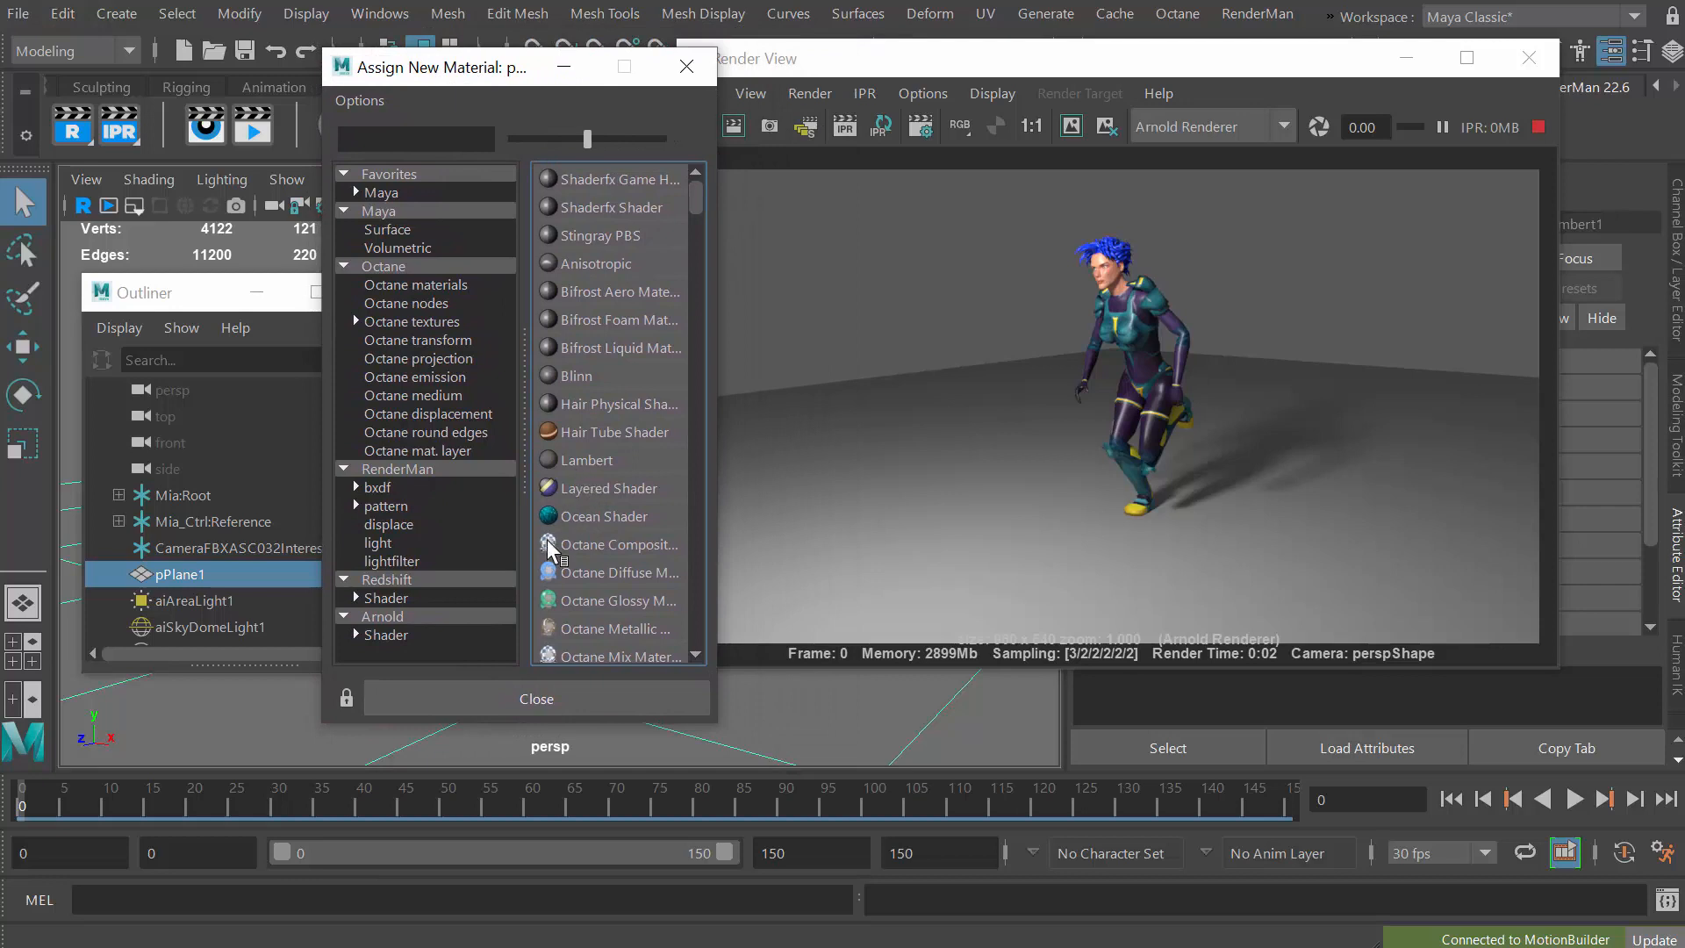
left_click(386, 634)
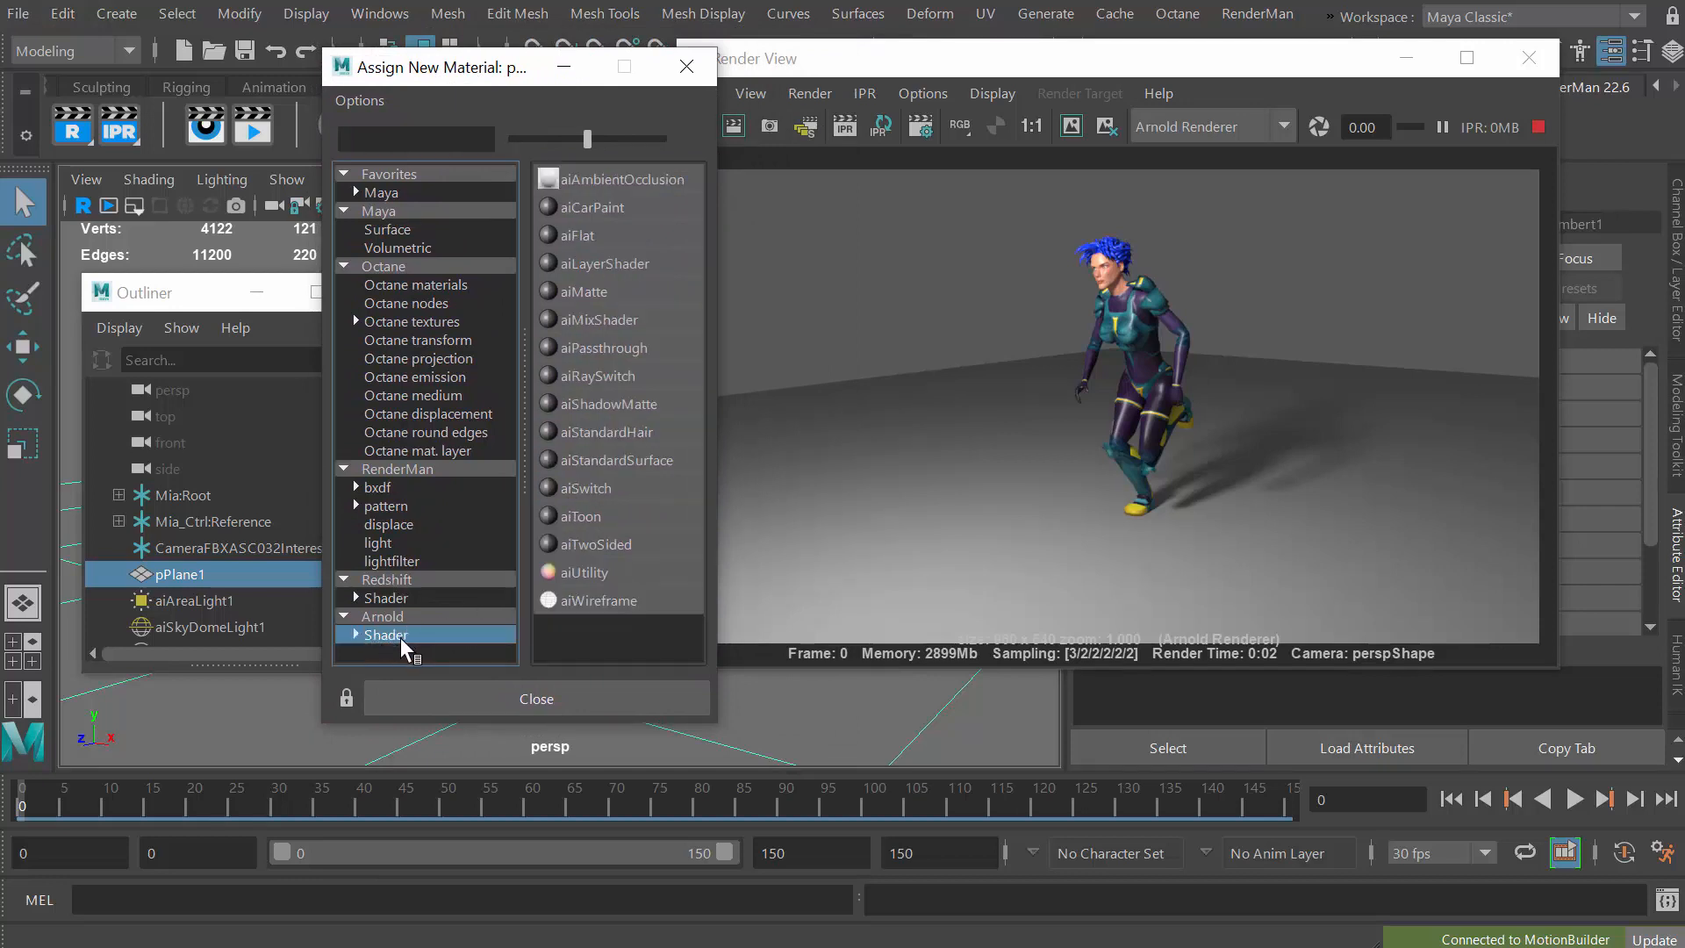
left_click(614, 403)
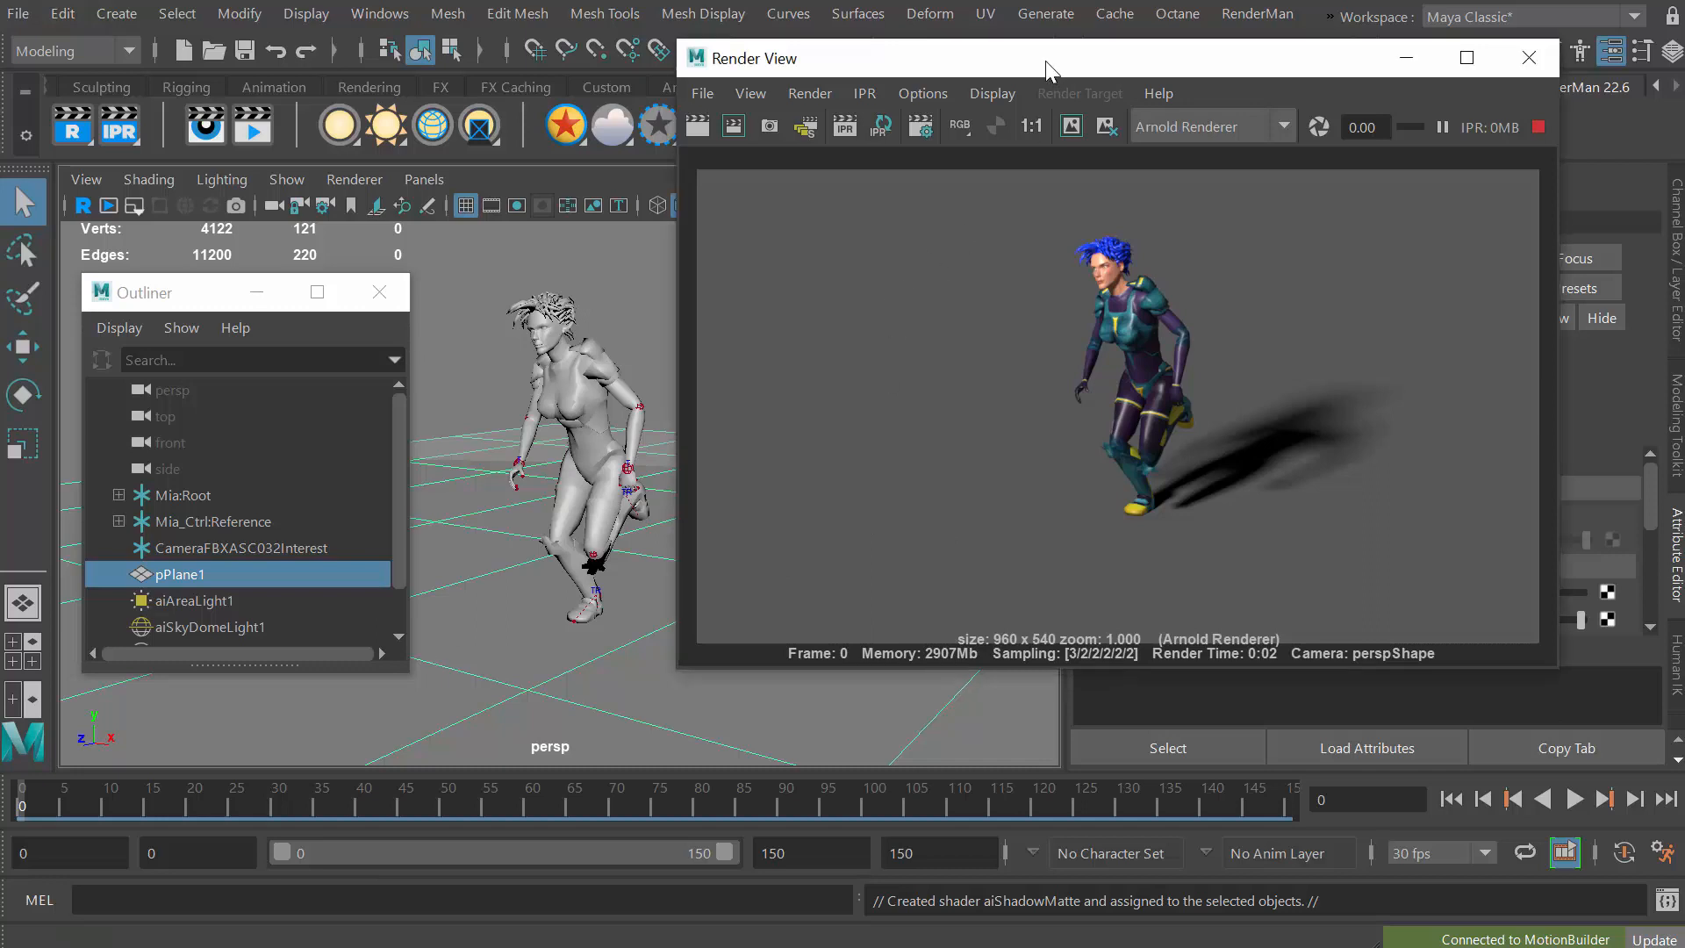
Close the Render View and Outliner, and delete the Arnold area light above the character.
left_click_drag(1045, 61, 958, 131)
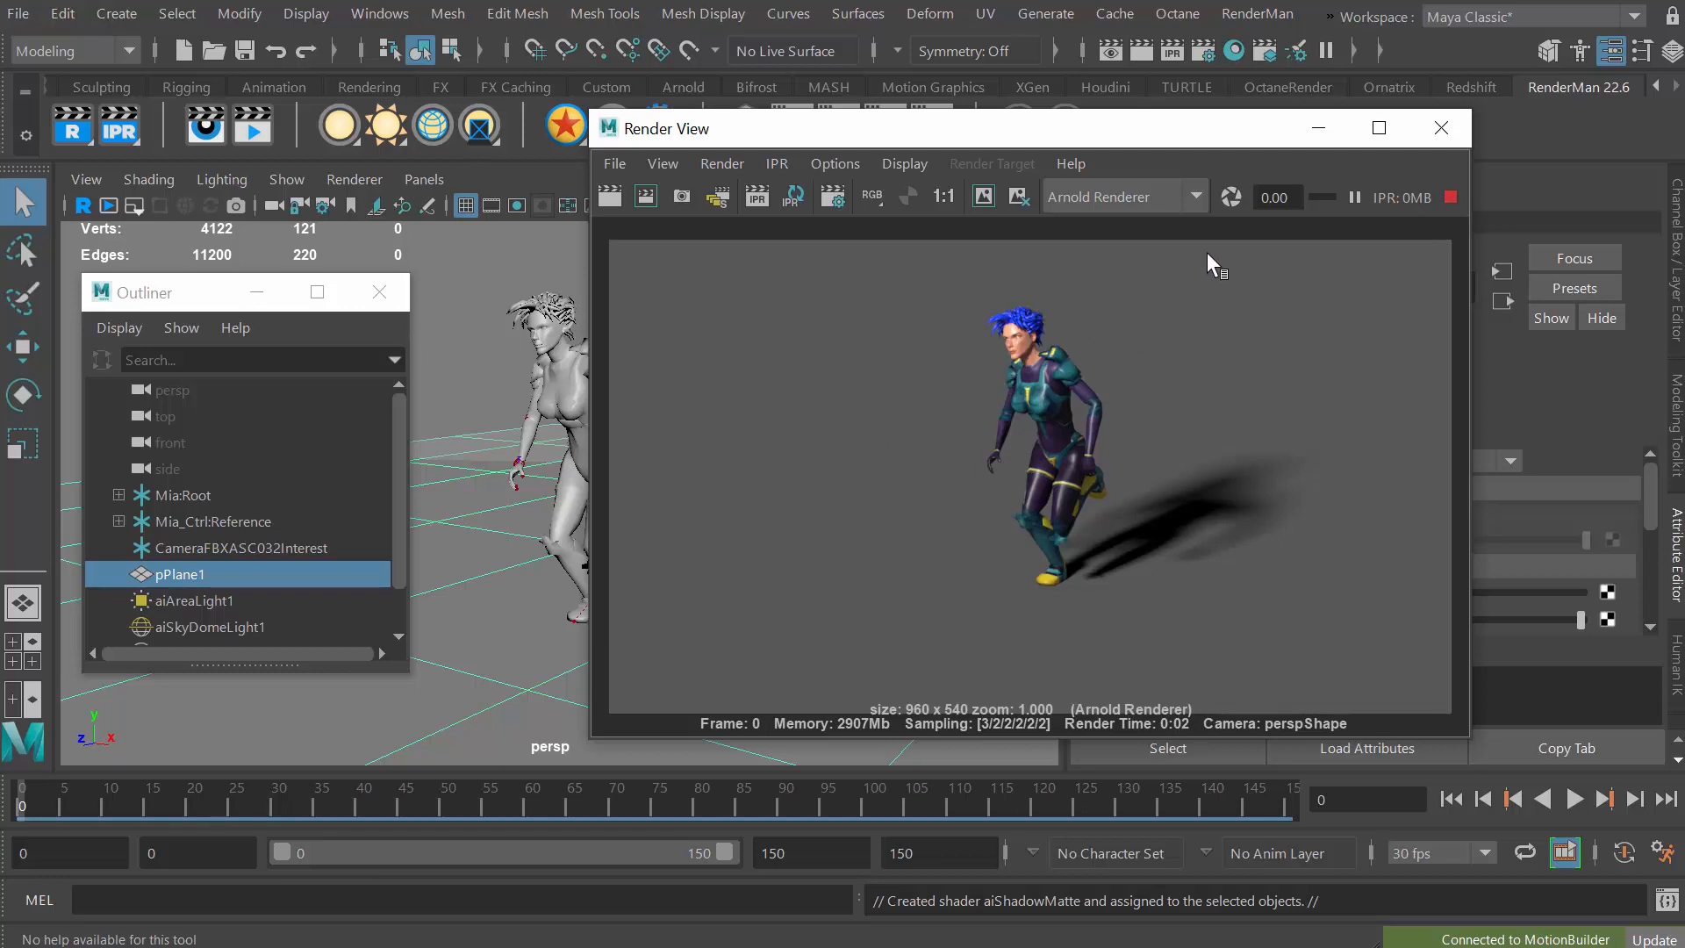
left_click(1440, 129)
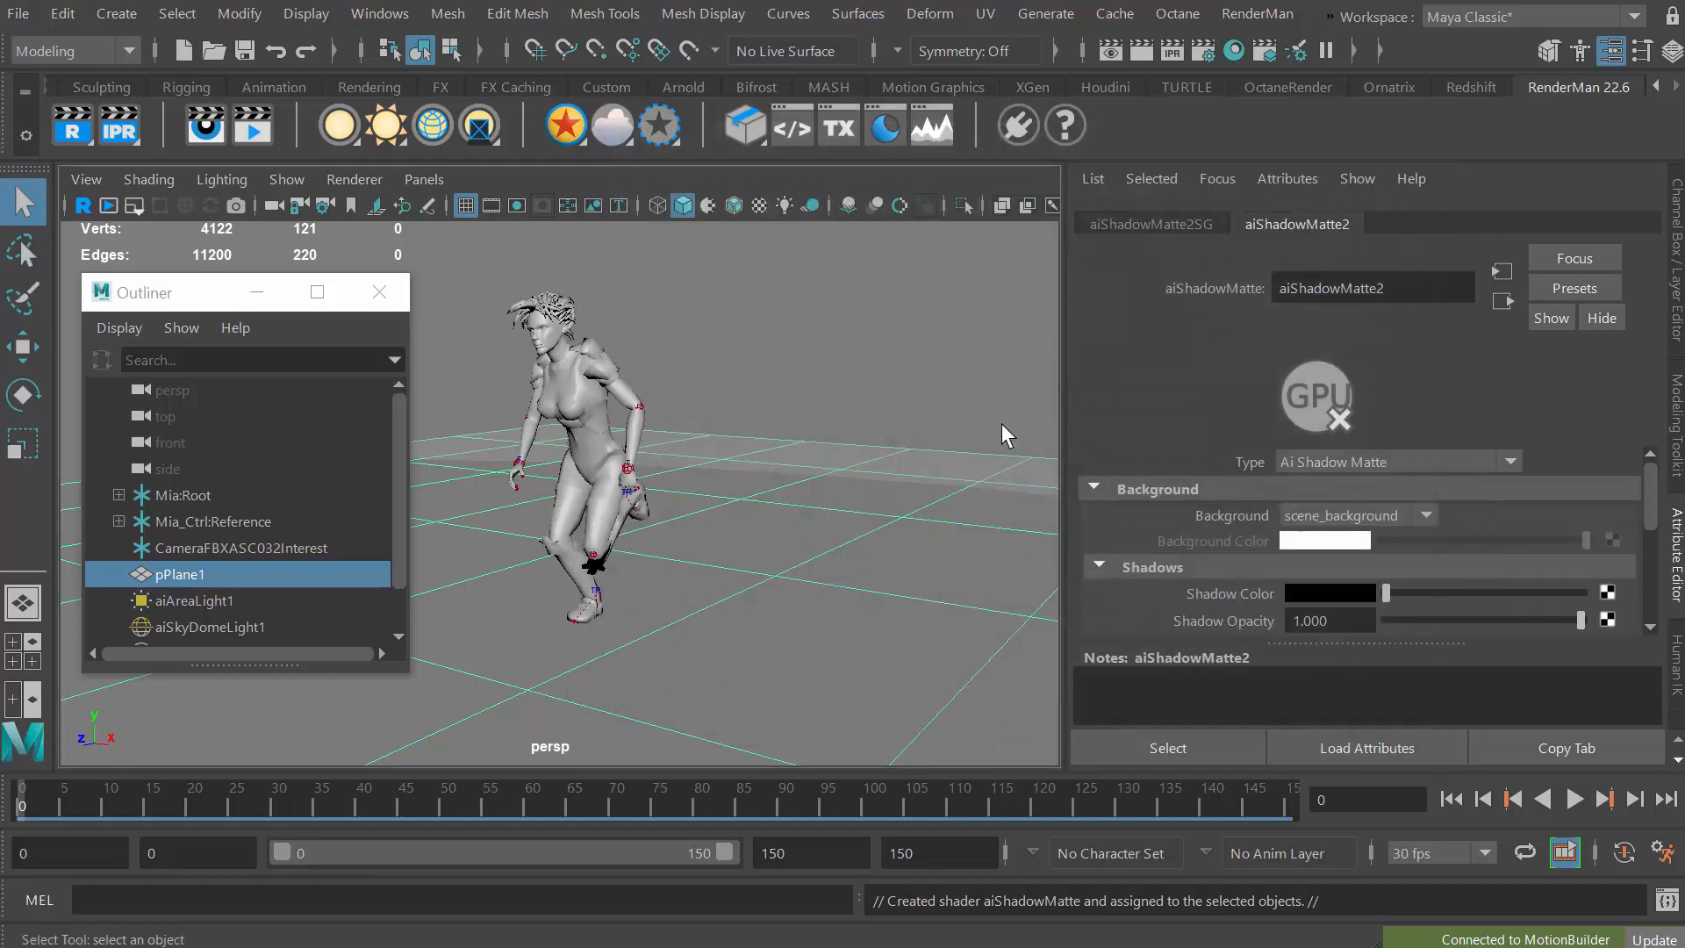
left_click(377, 296)
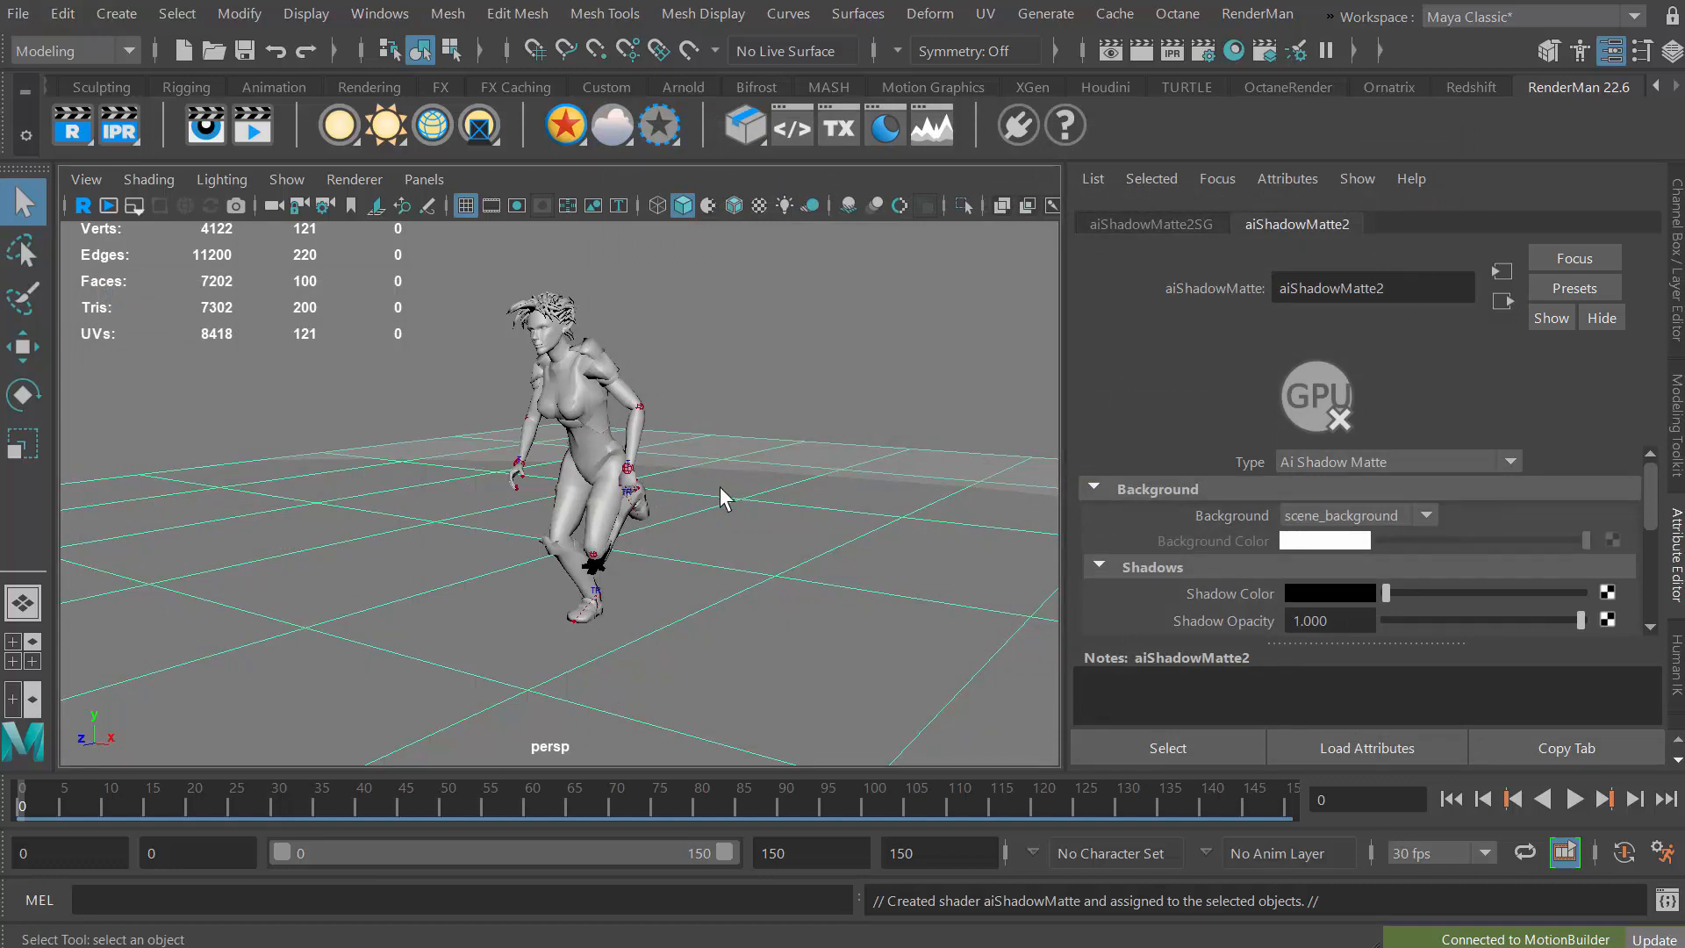
right_click_drag(732, 493, 425, 443, "alt")
left_click(431, 349)
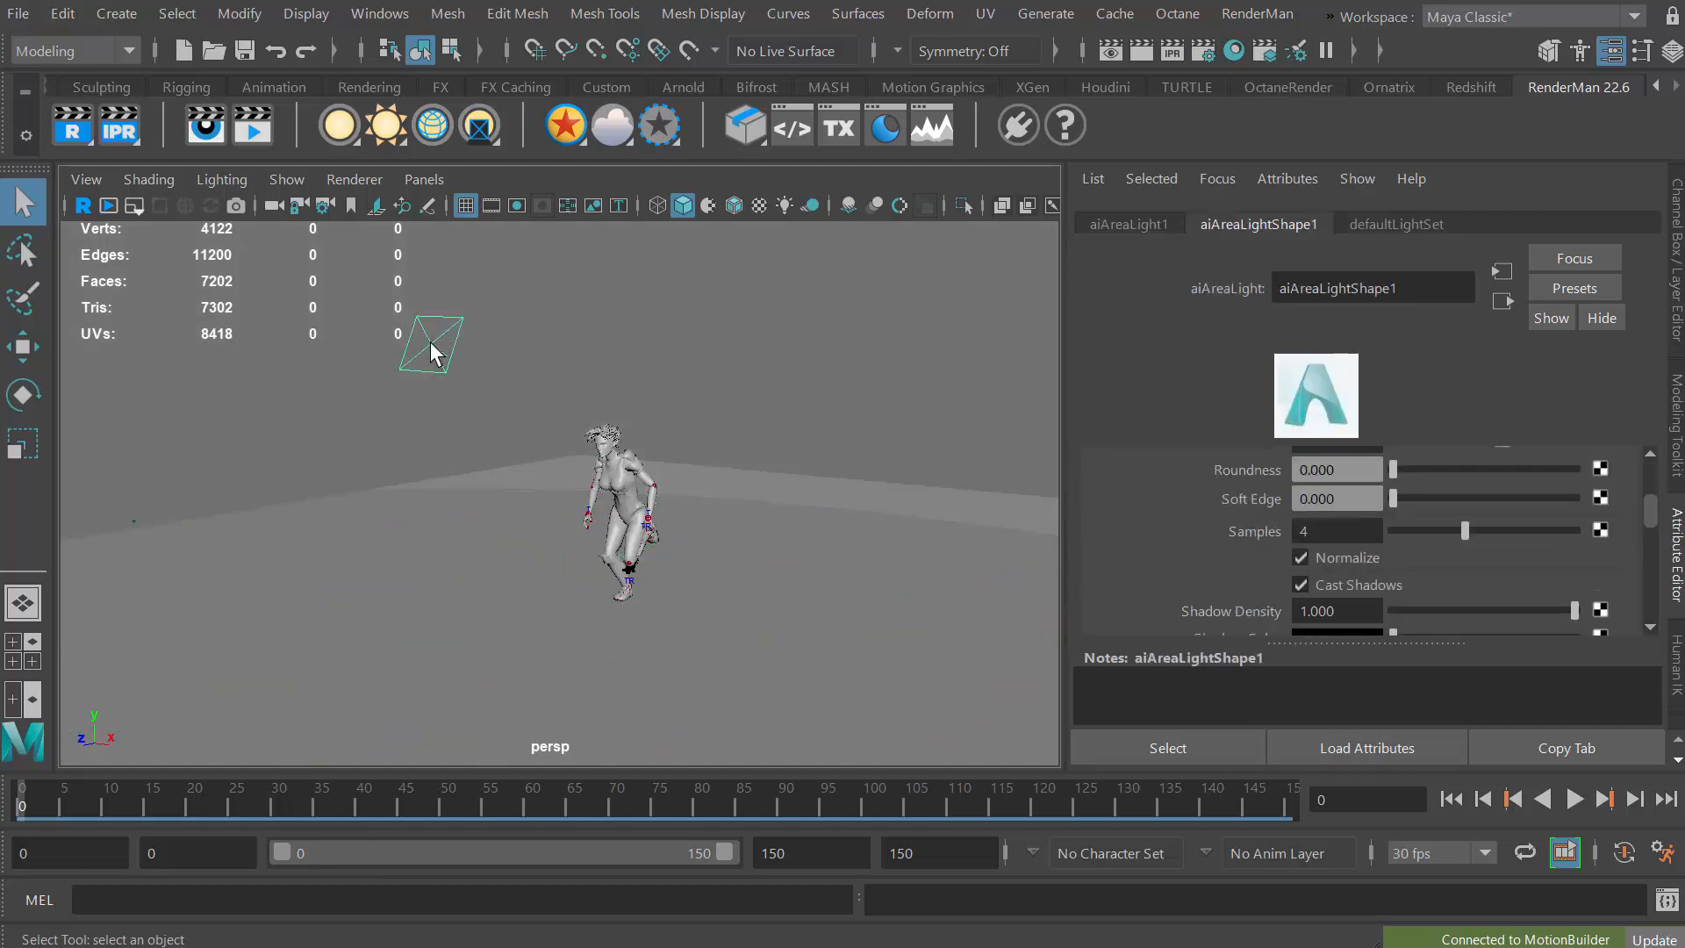
key("Delete")
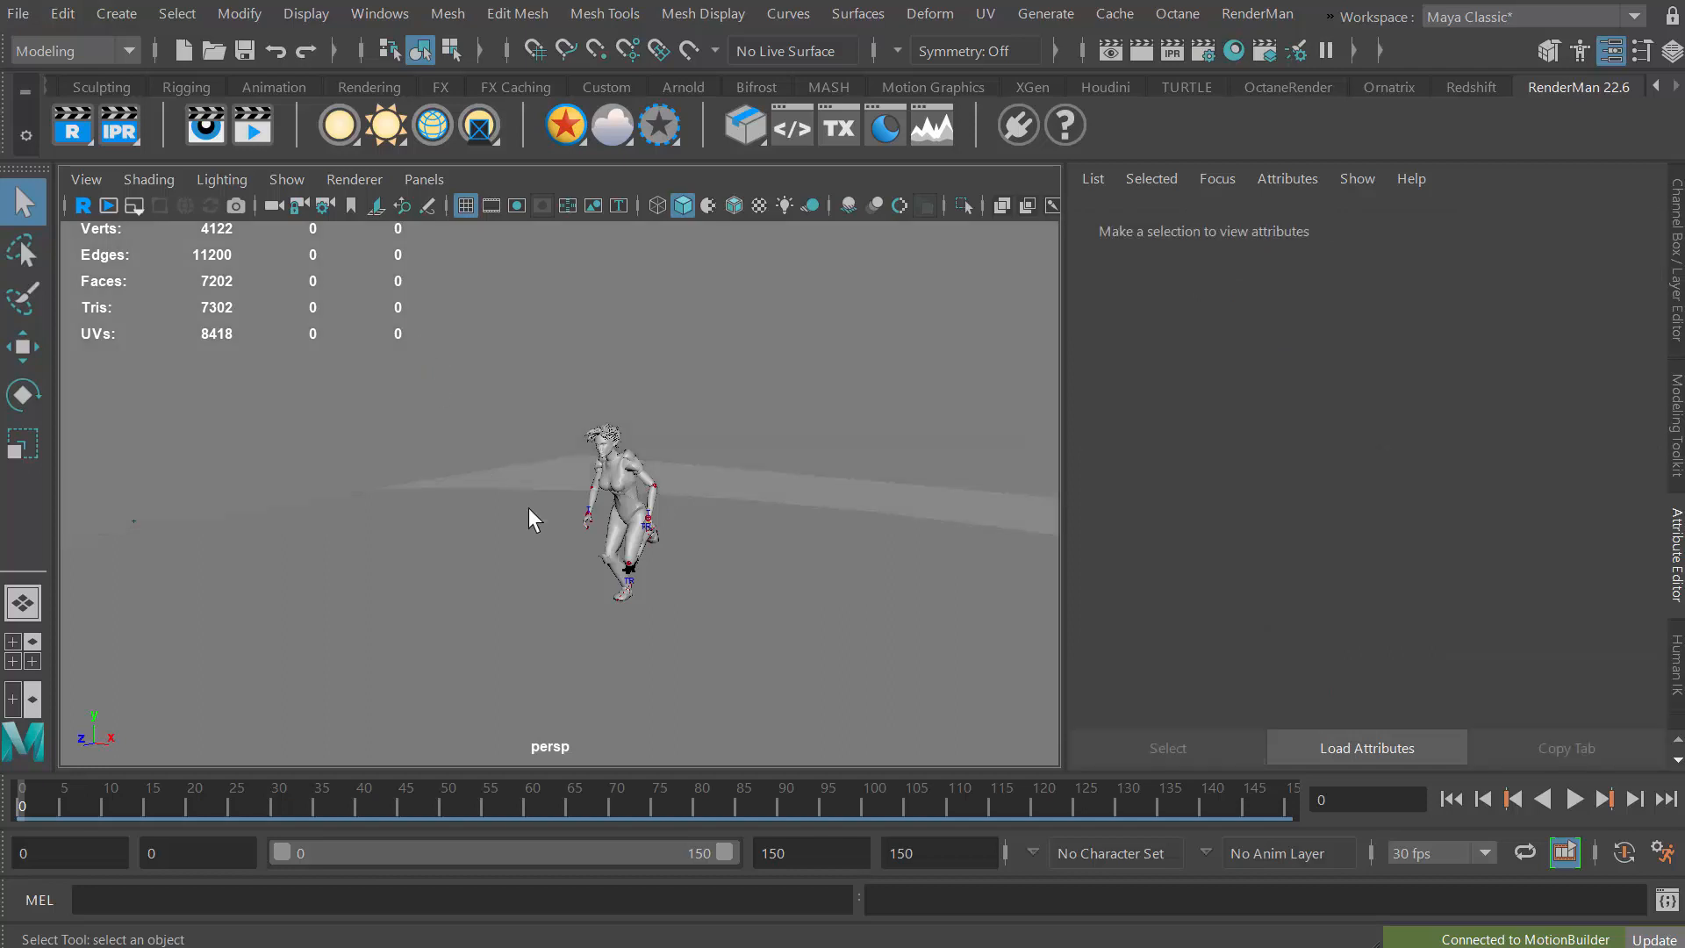
Frame the character and render it in IPR to check the lighting without the area light, and close the Render View.
right_click_drag(603, 529, 917, 537, "alt")
middle_click_drag(723, 560, 614, 525, "alt")
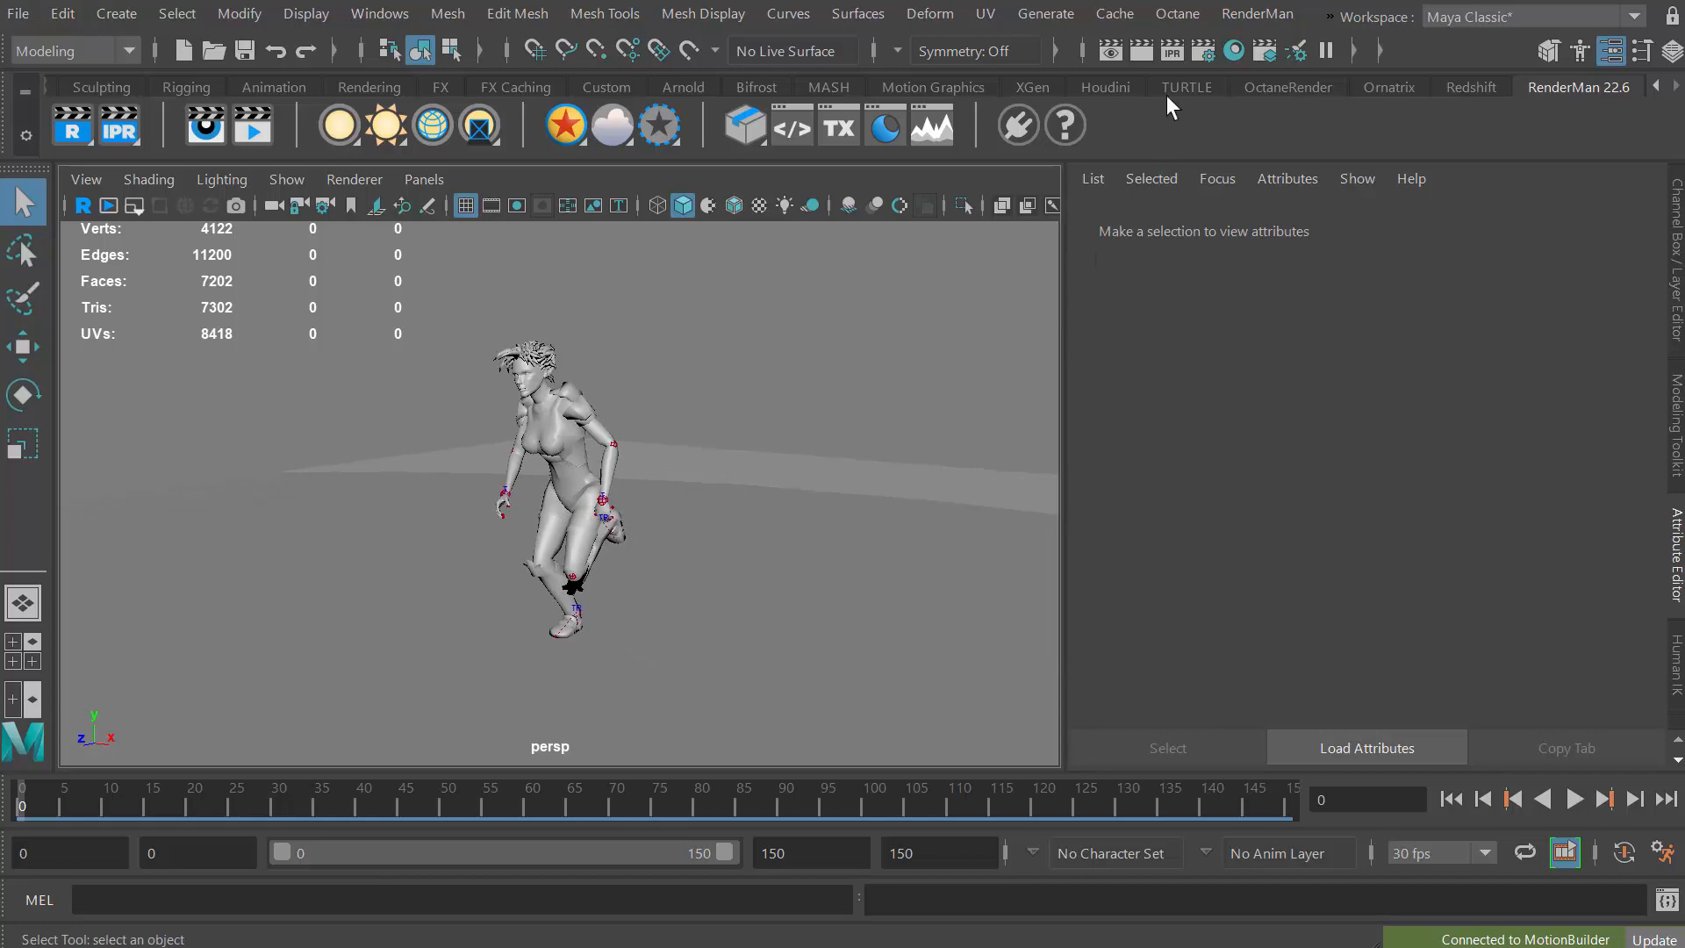
left_click(1167, 51)
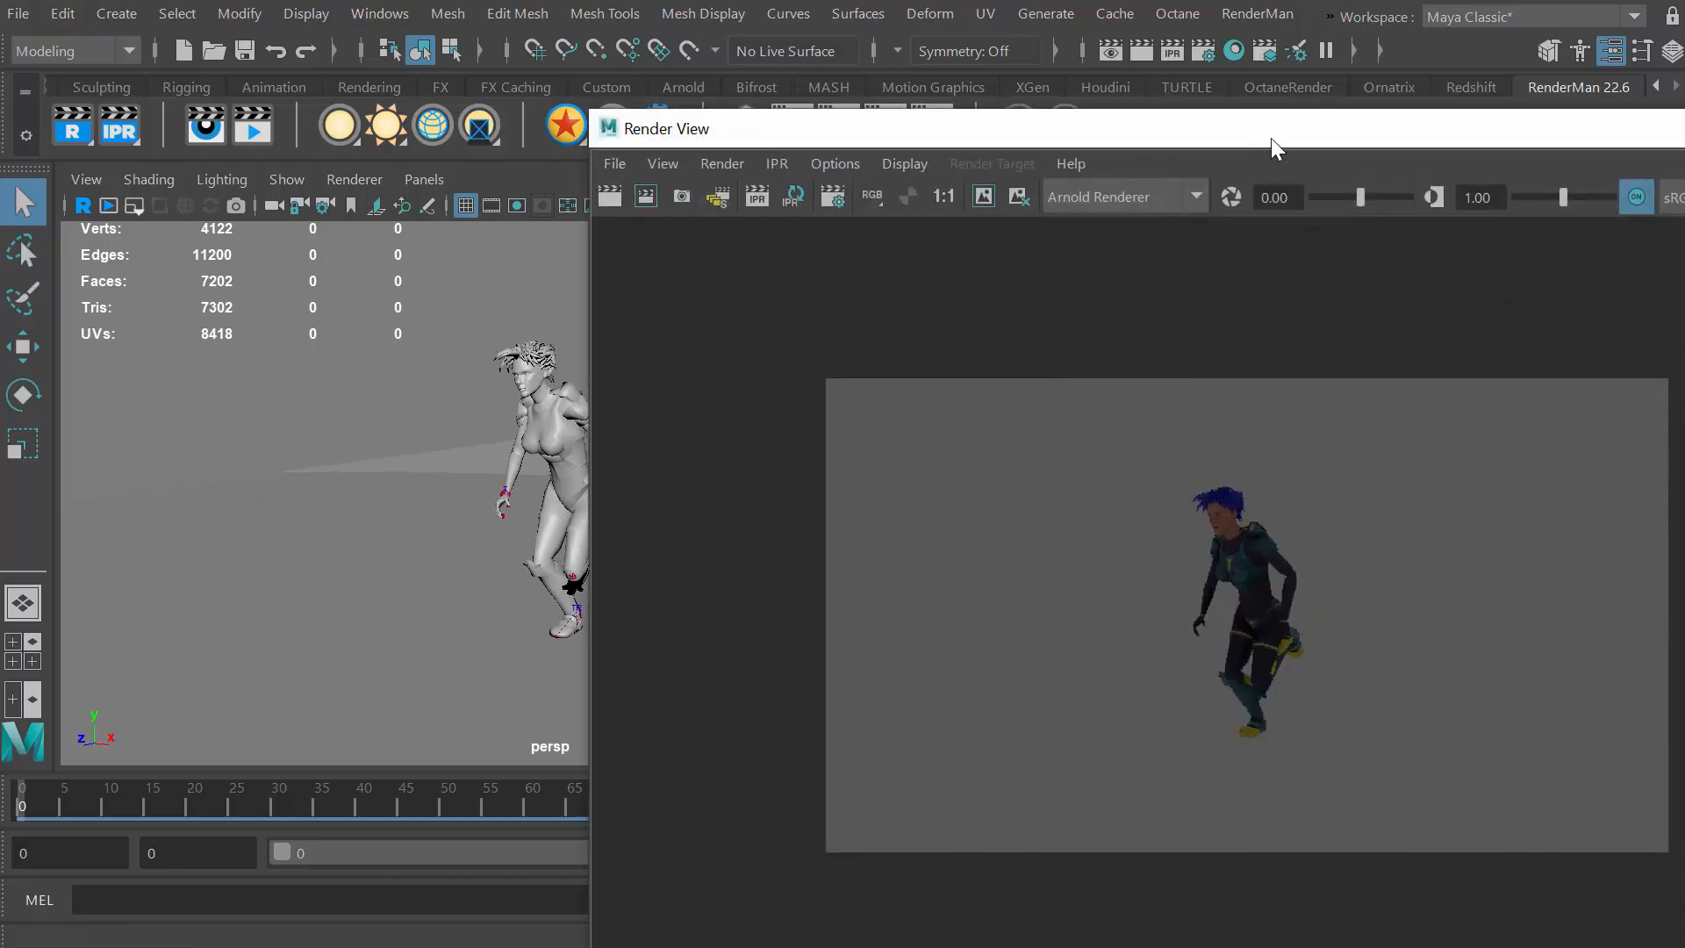
left_click_drag(1270, 139, 1028, 126)
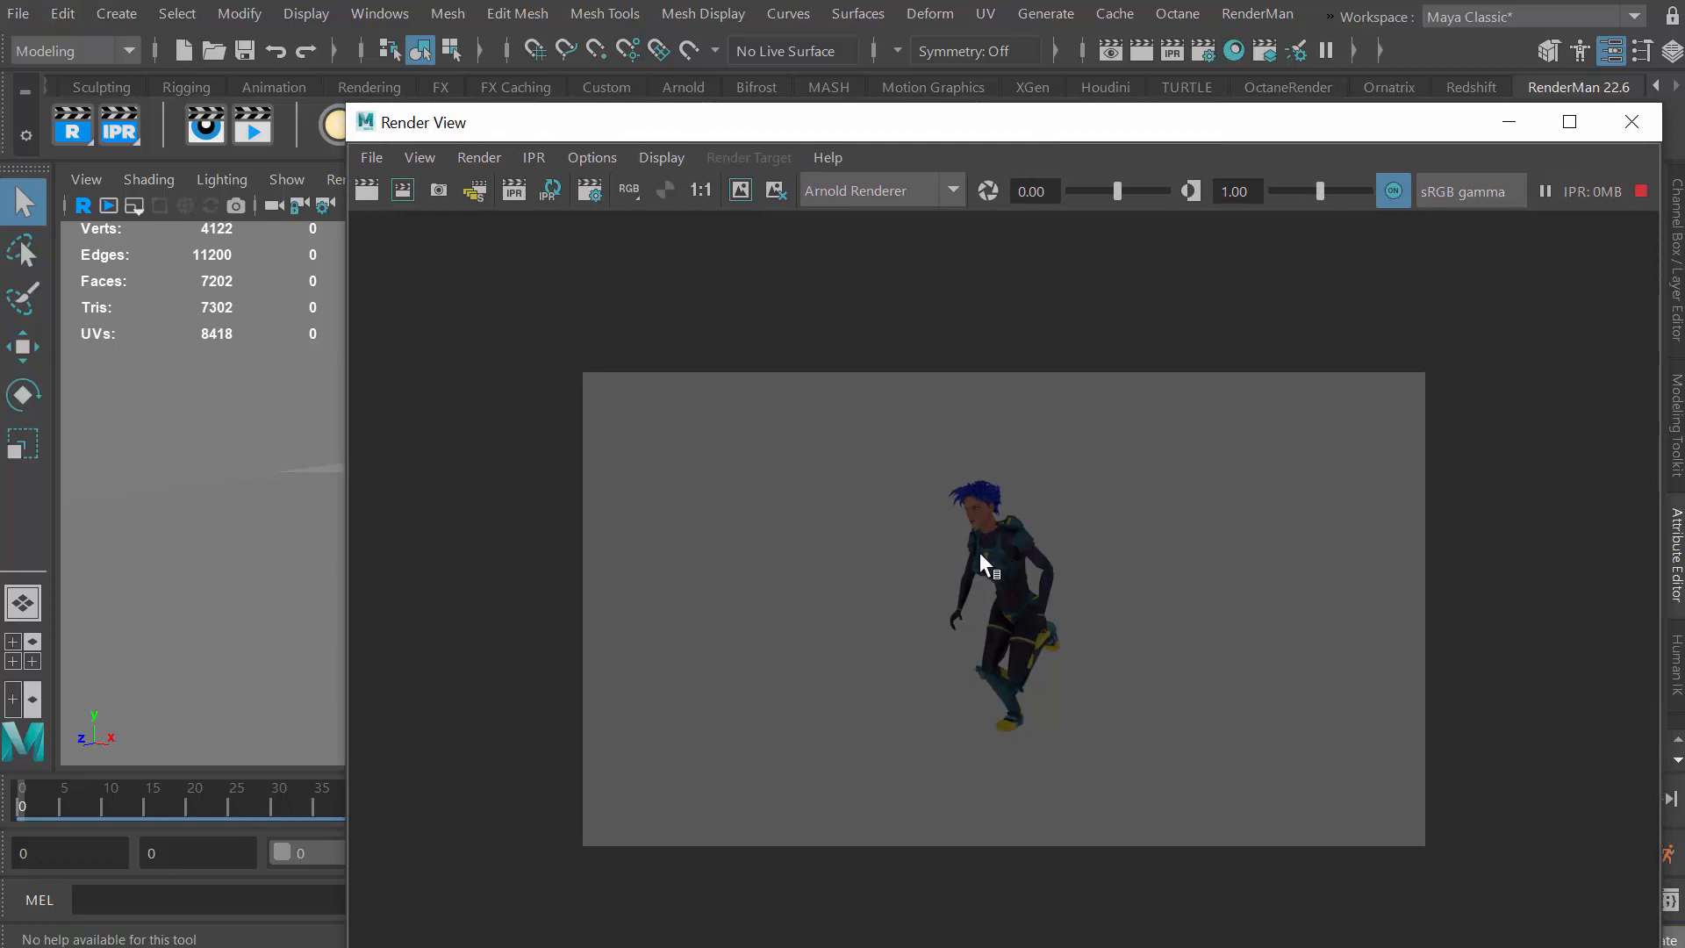
left_click(1631, 121)
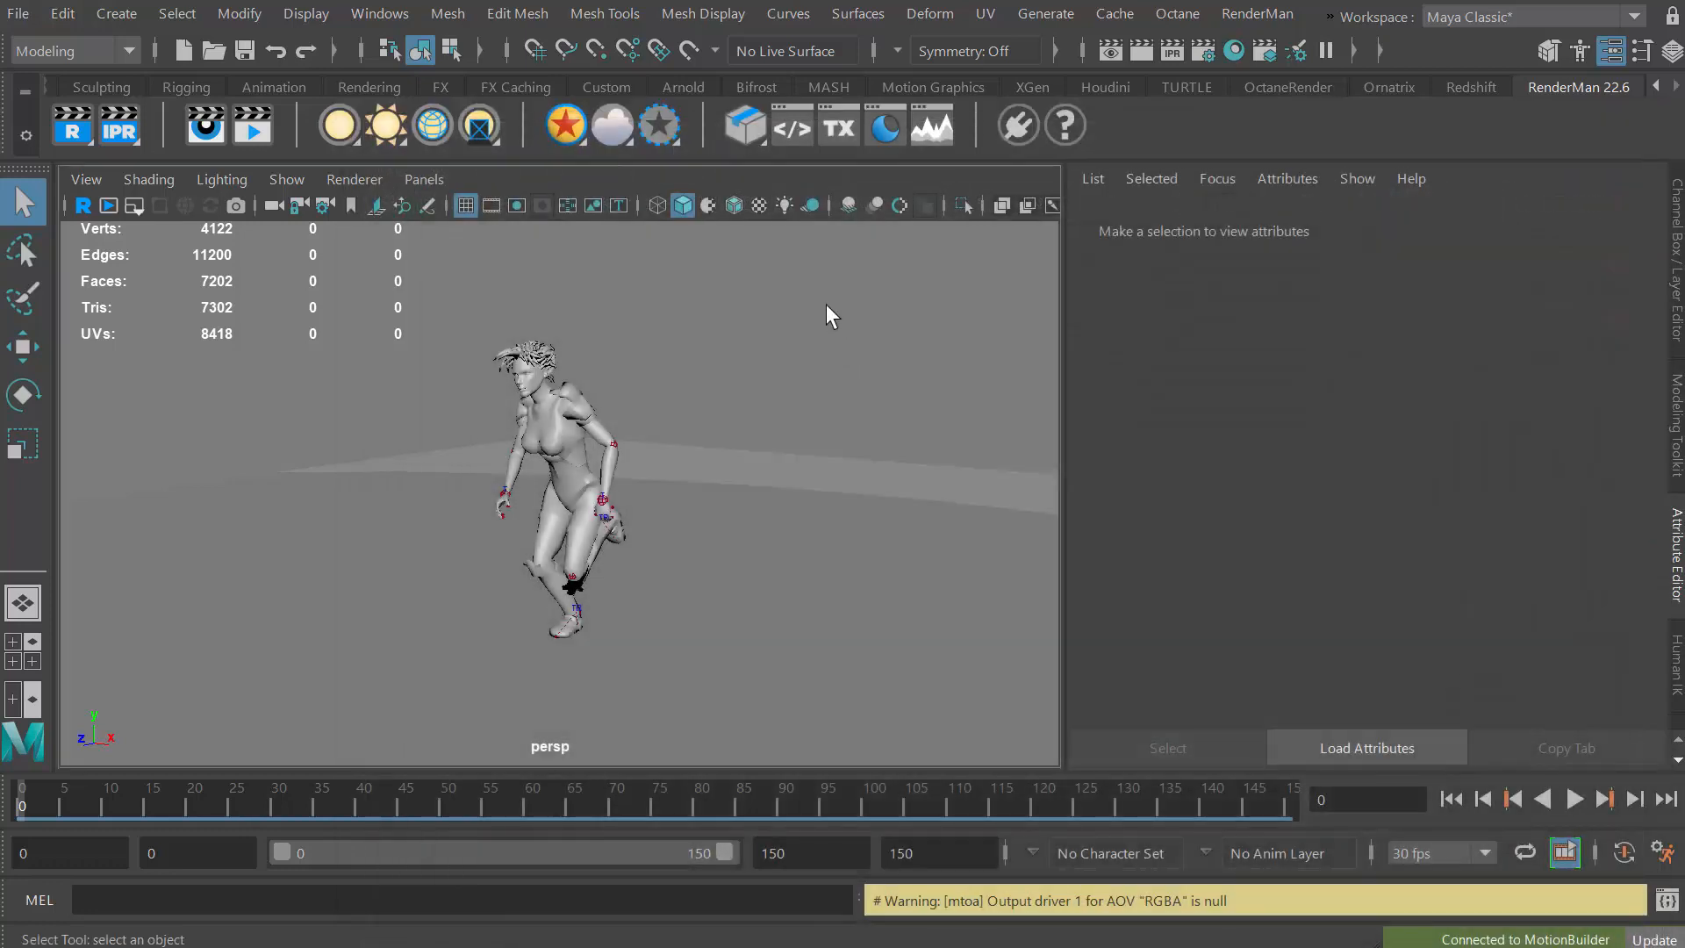
Select the skydome light and map its color with a File texture node.
key("ctrl+z")
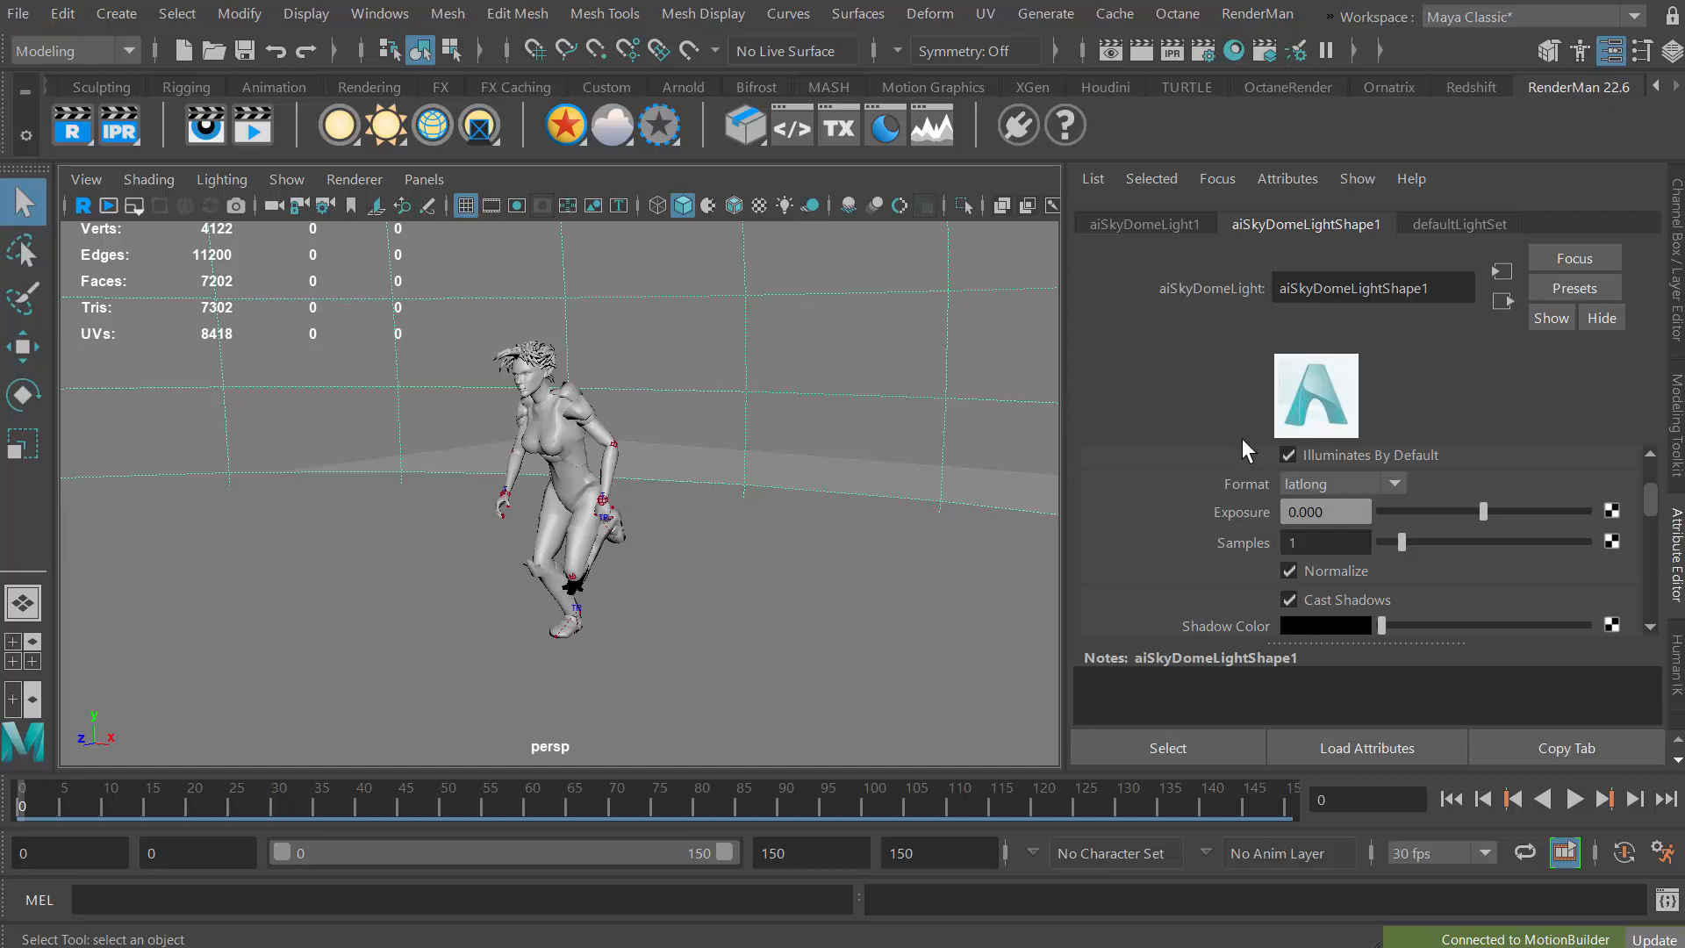
left_click_drag(1653, 498, 1654, 459)
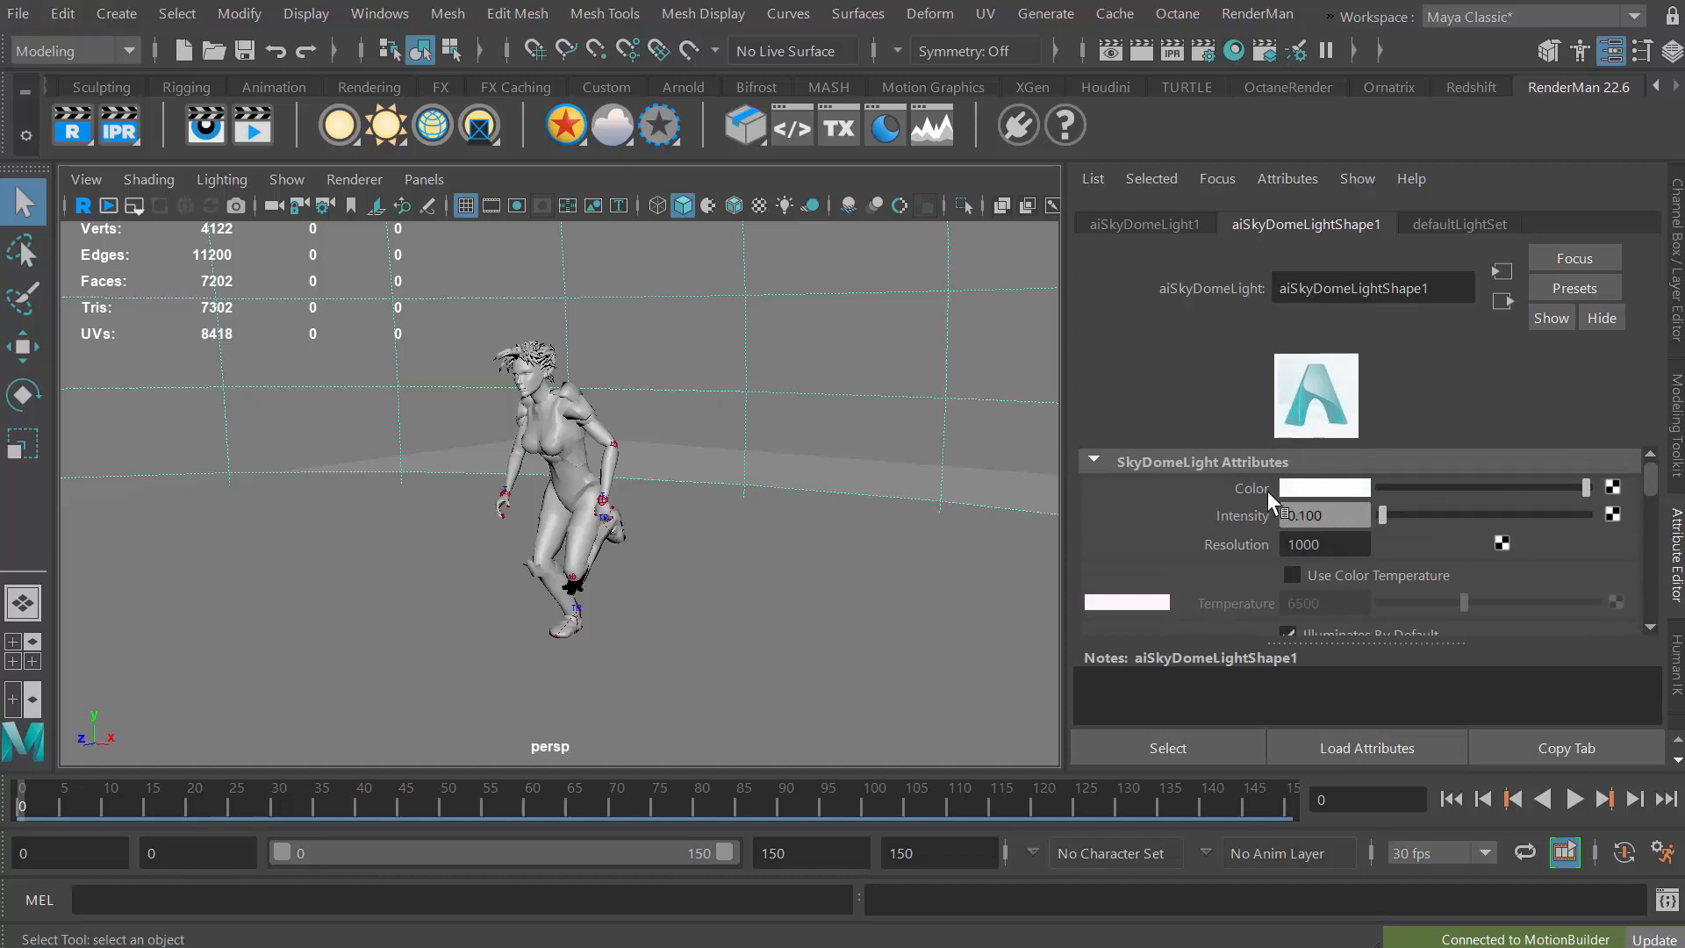
left_click(1612, 487)
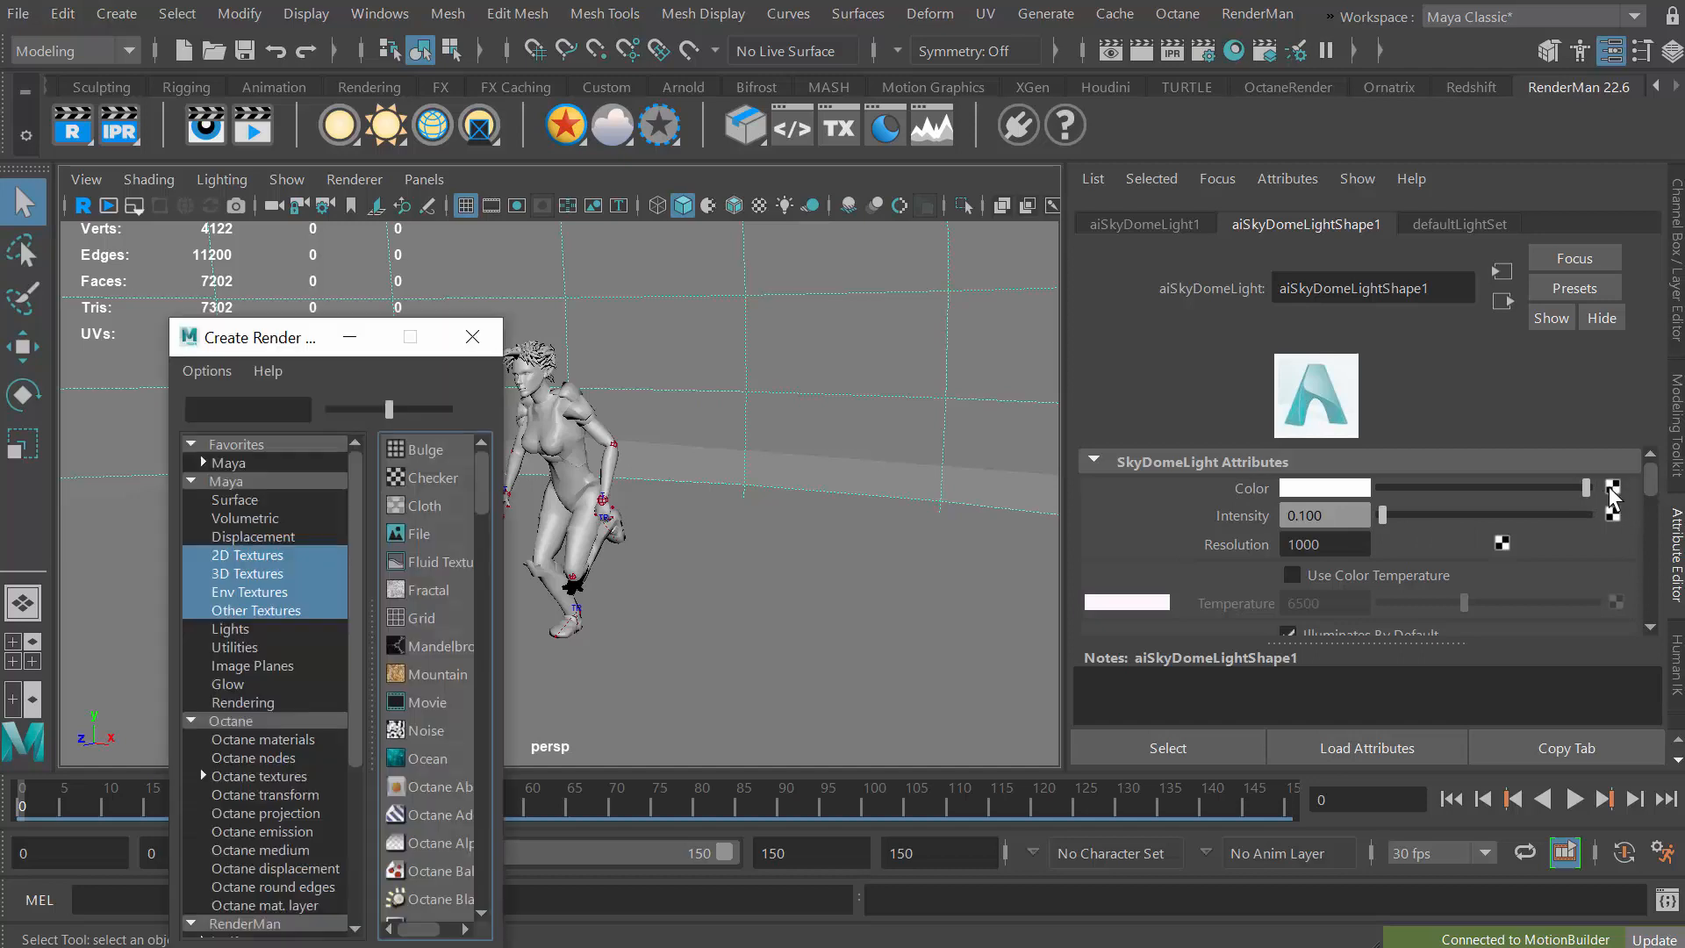
left_click_drag(281, 335, 781, 123)
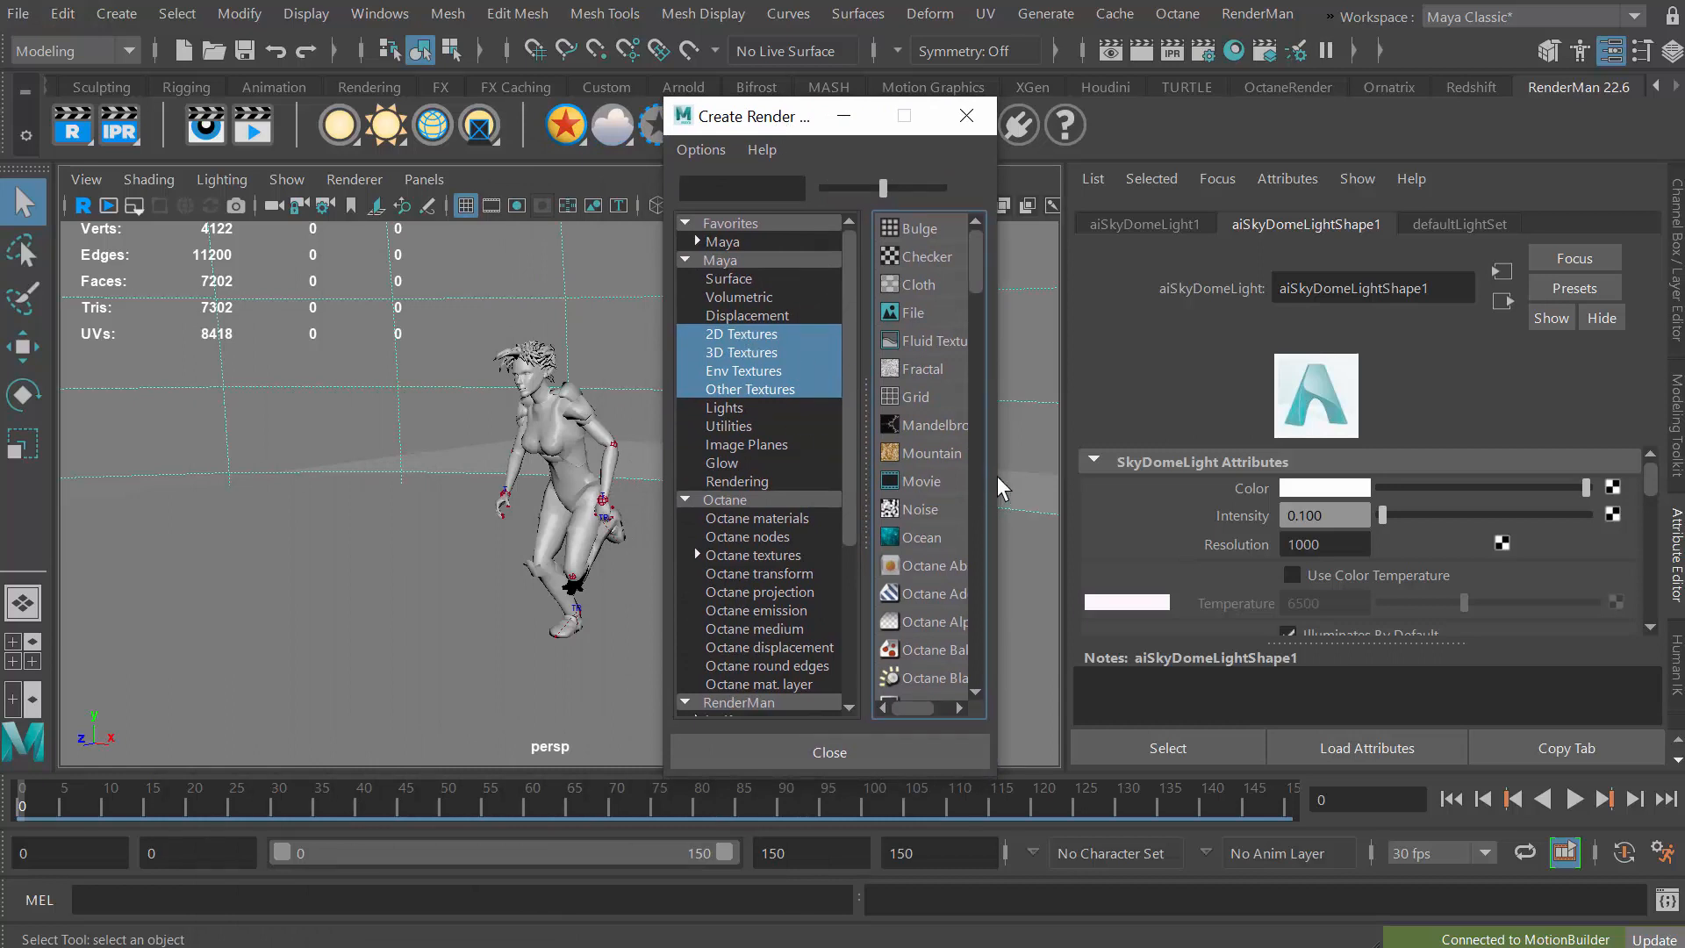
left_click_drag(997, 476, 1143, 480)
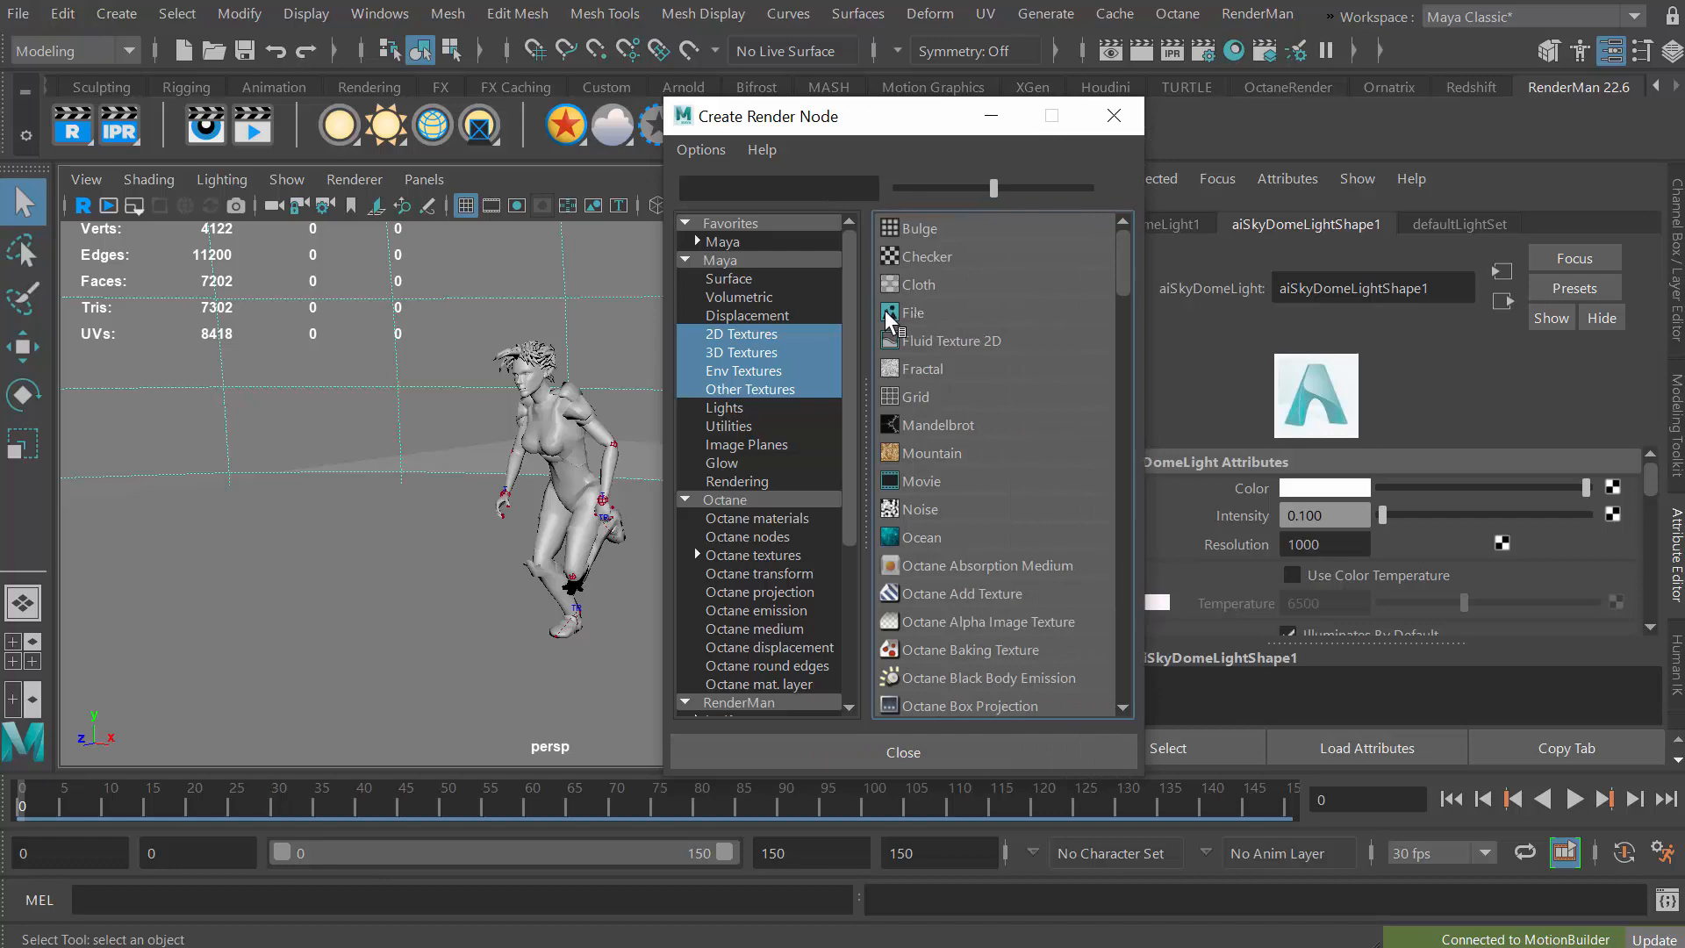
left_click(907, 314)
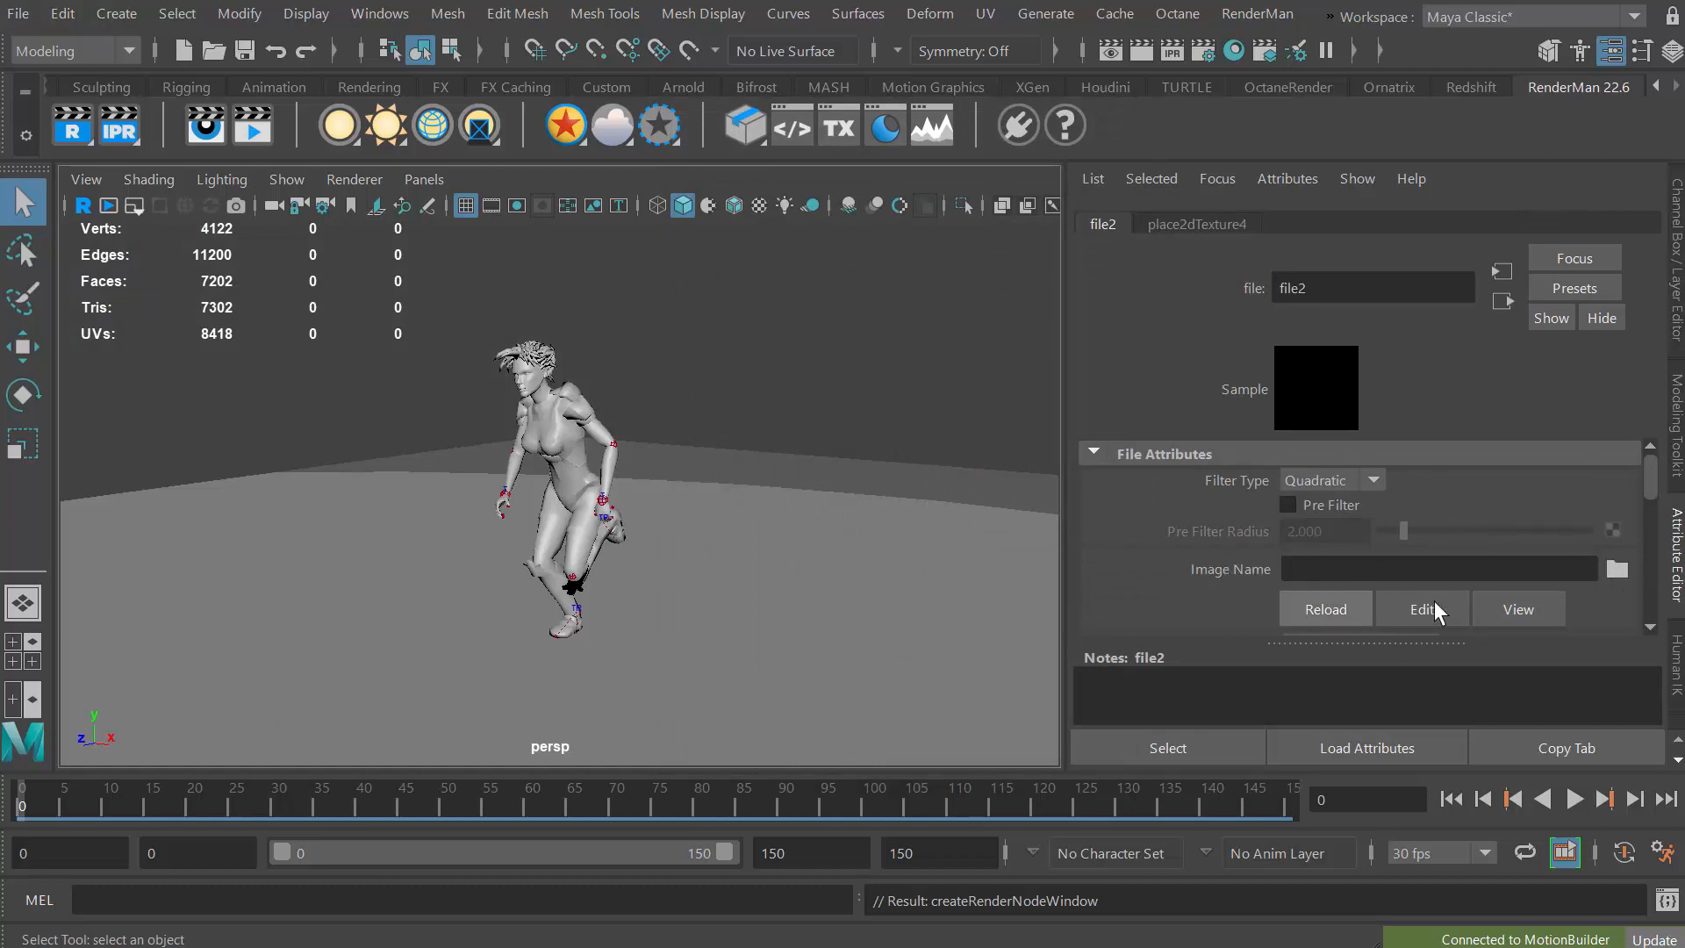
Preview the HDR images in the Desktop folder and load stpeters_probe.hdr as the File texture's image.
left_click(1617, 570)
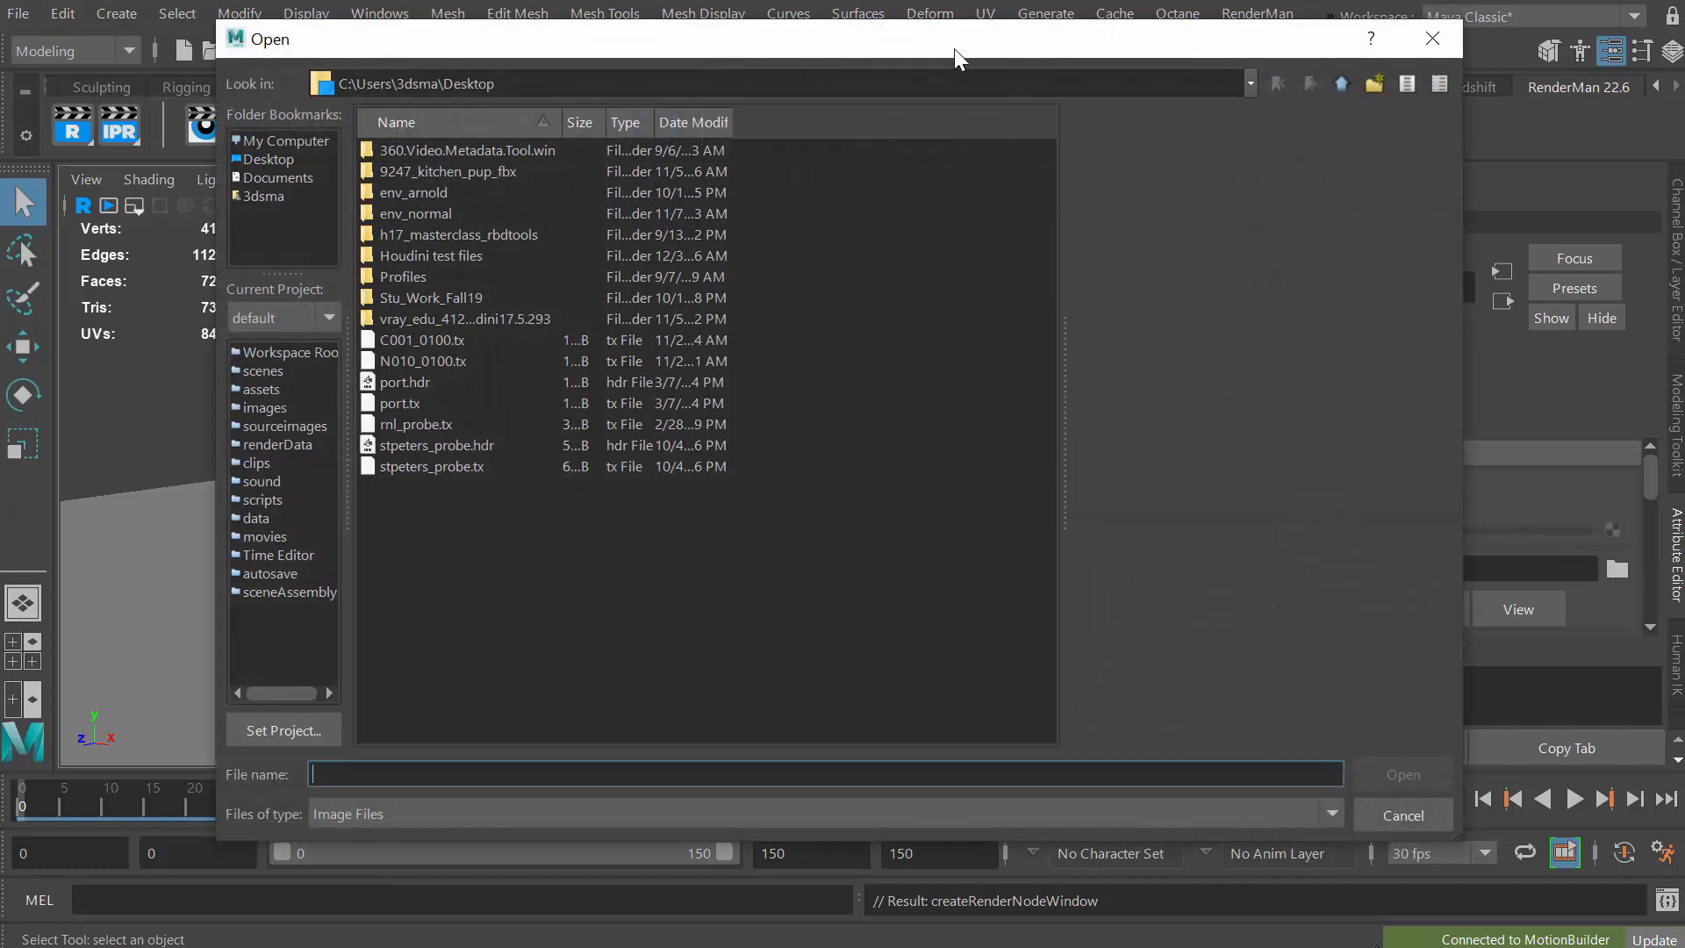
left_click_drag(954, 49, 1054, 60)
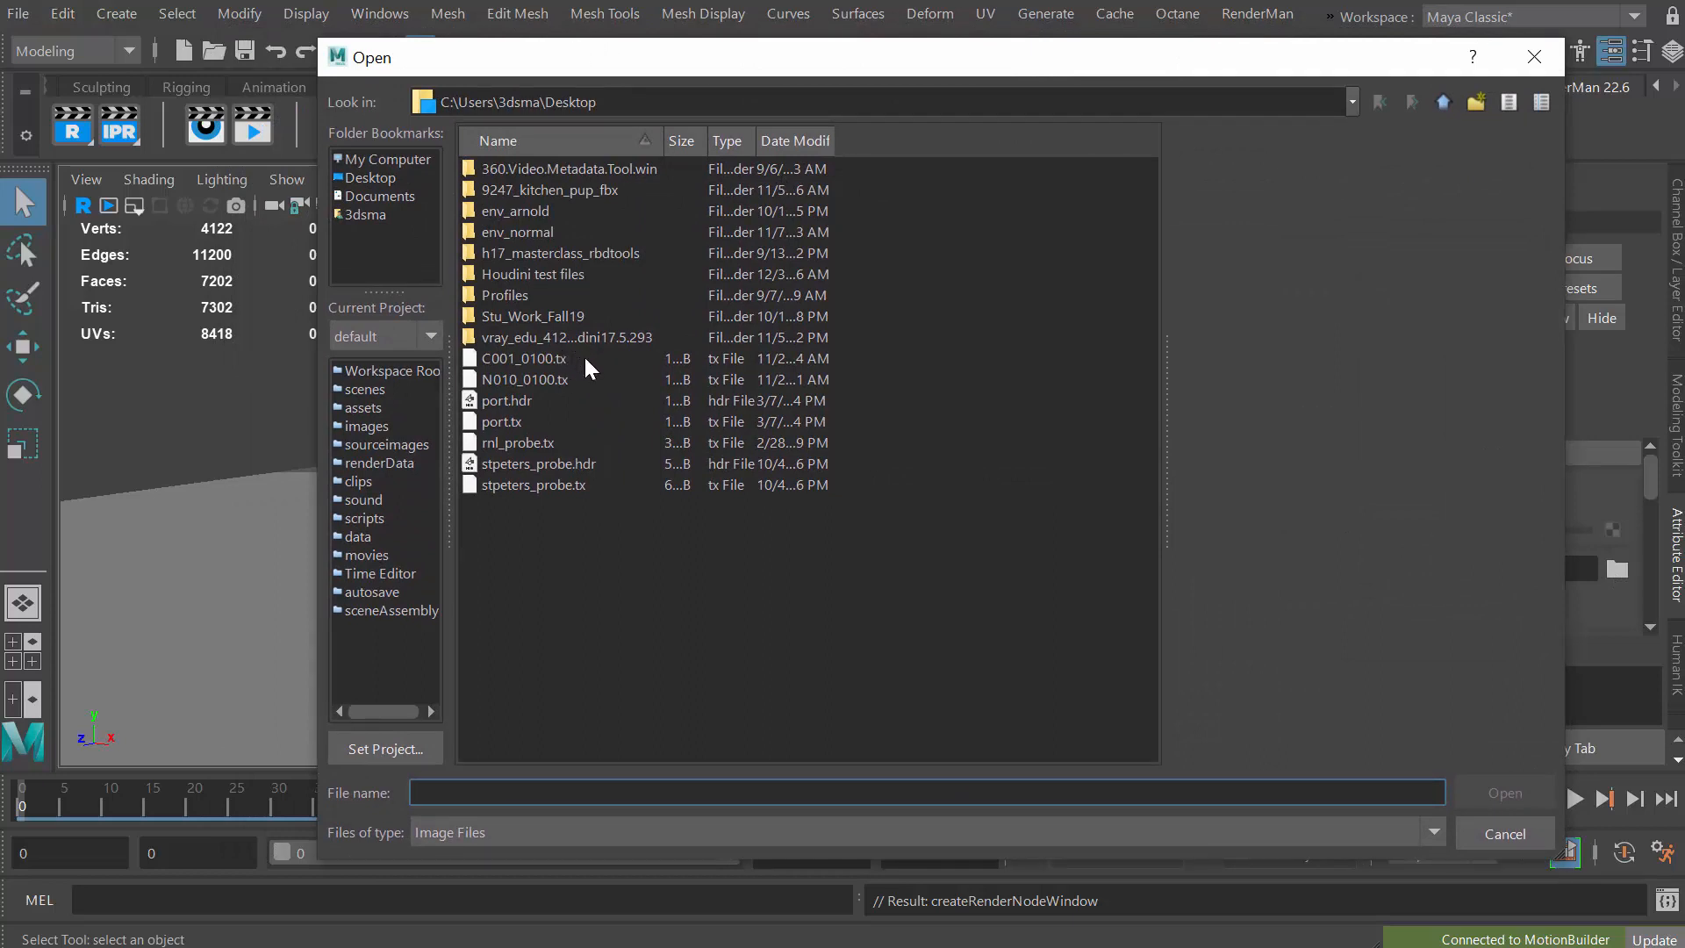
left_click(537, 359)
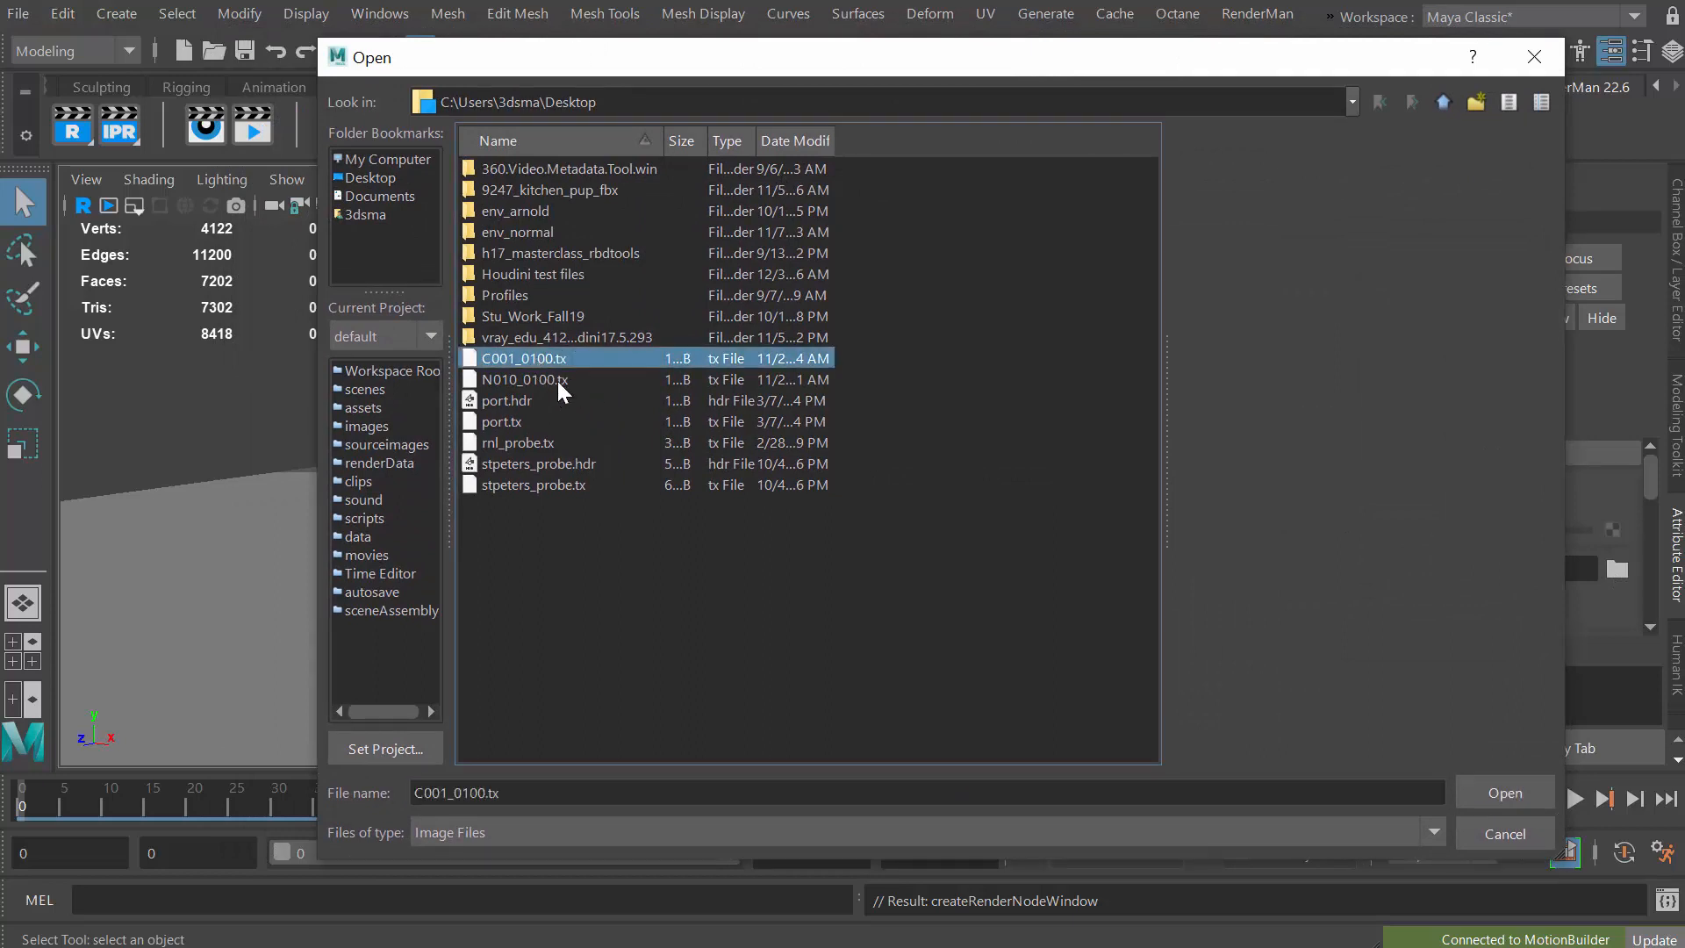
left_click(513, 402)
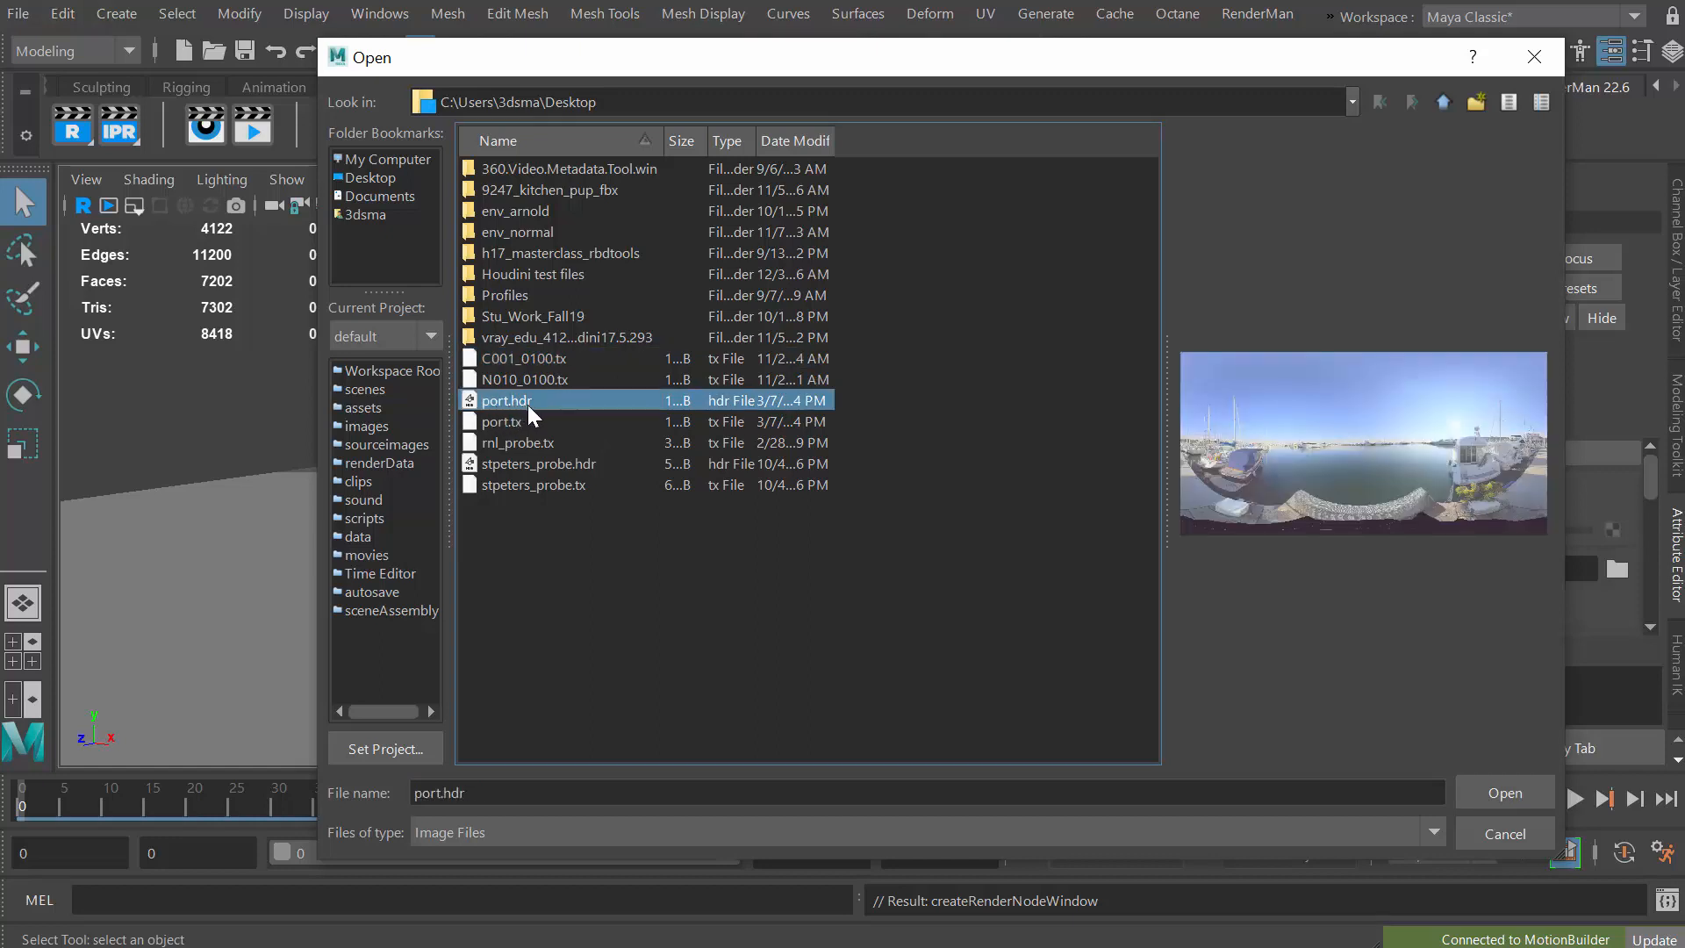
left_click(539, 444)
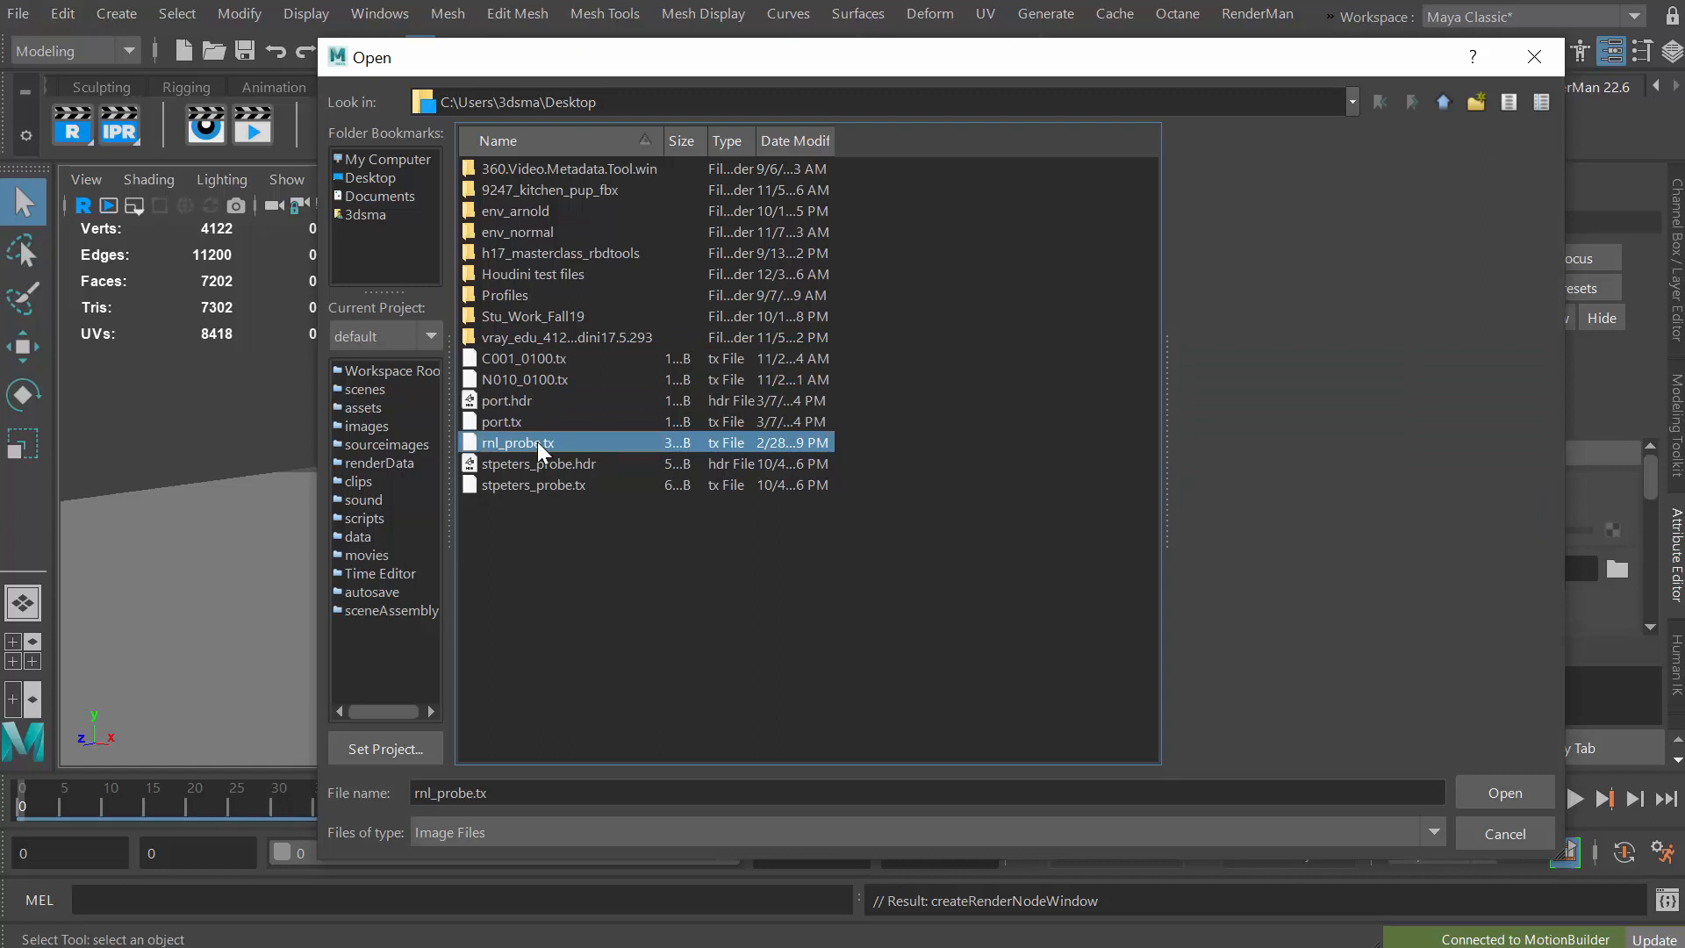
left_click(552, 463)
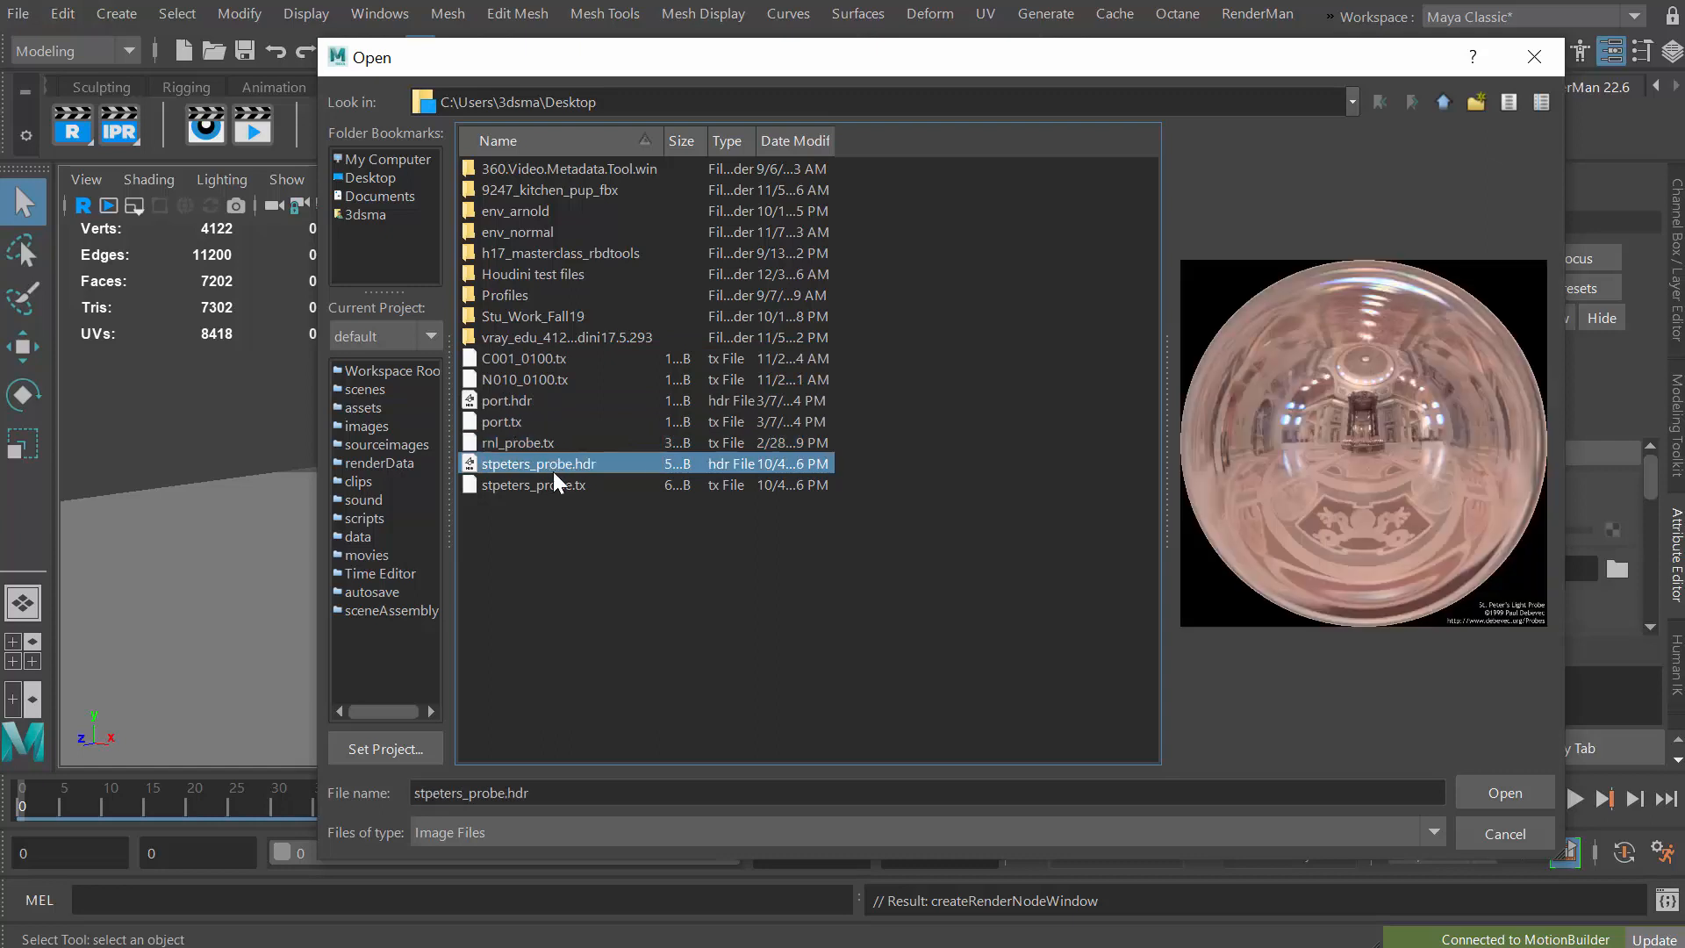
left_click(554, 485)
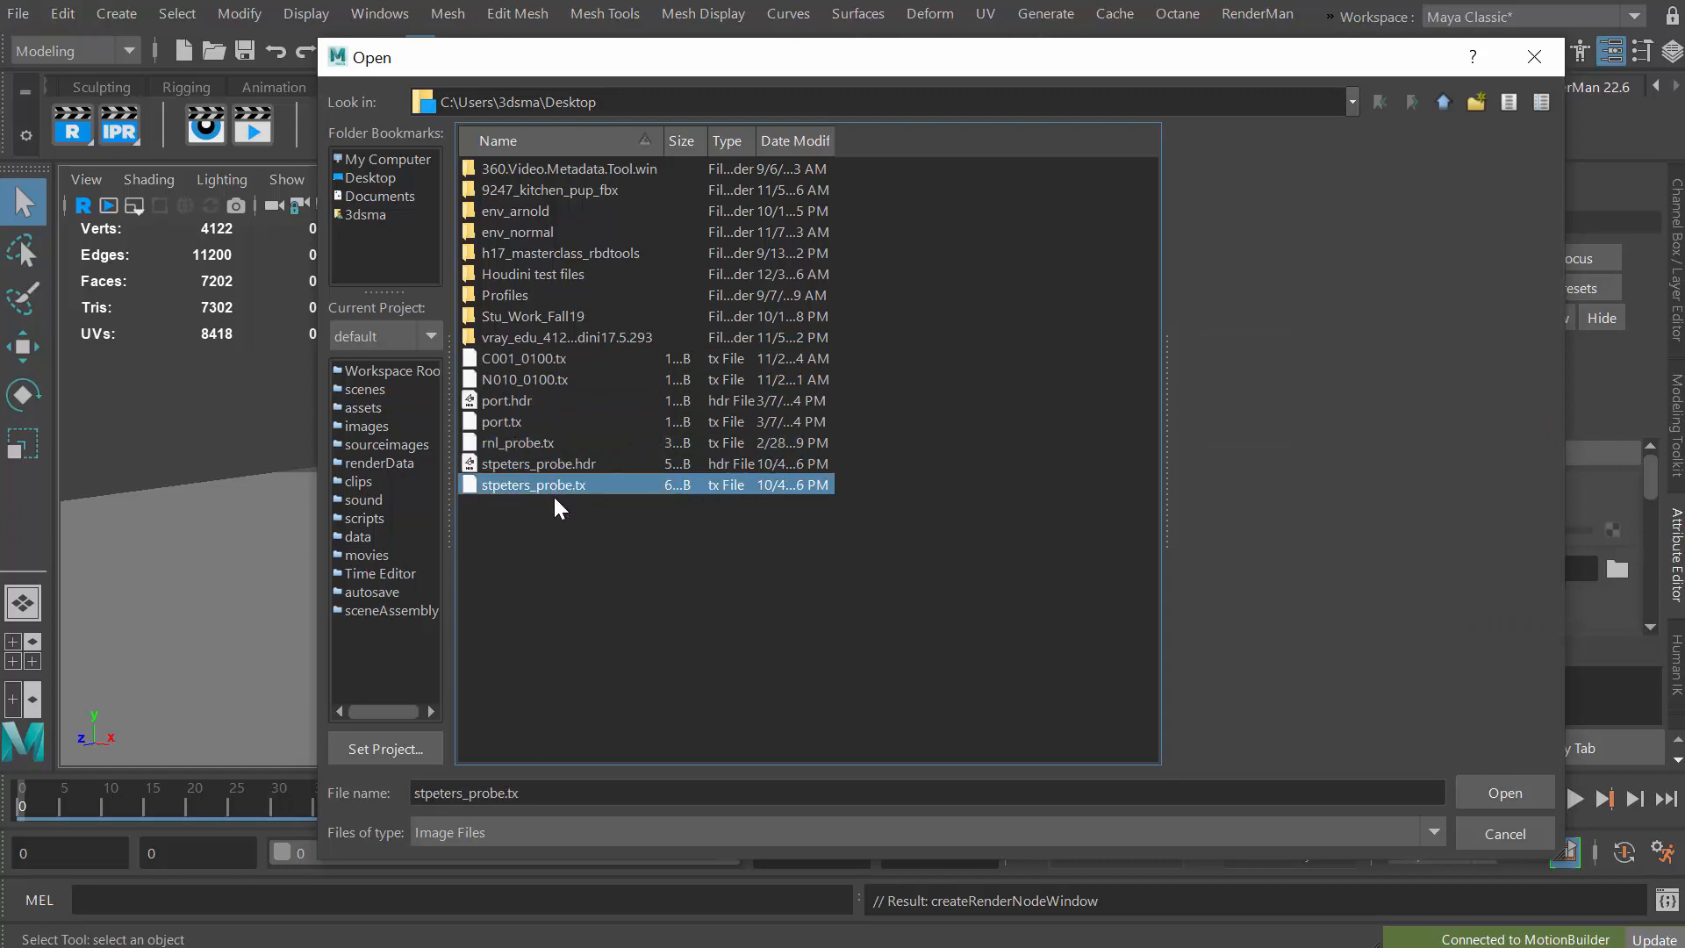
left_click(551, 465)
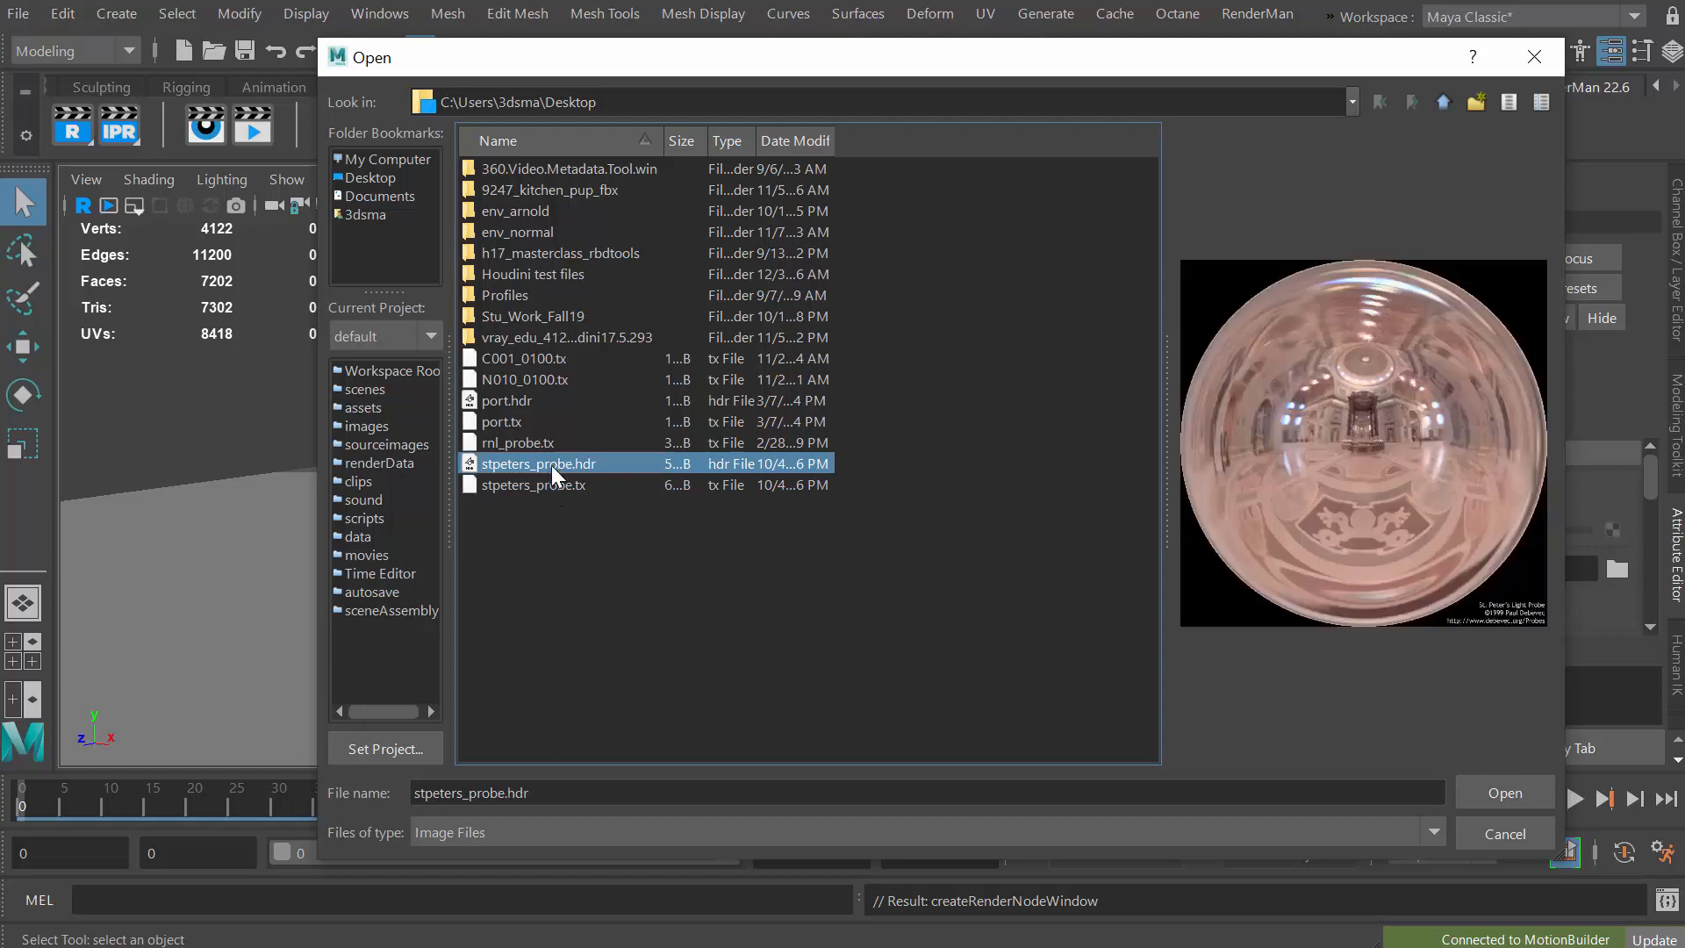
left_click(521, 400)
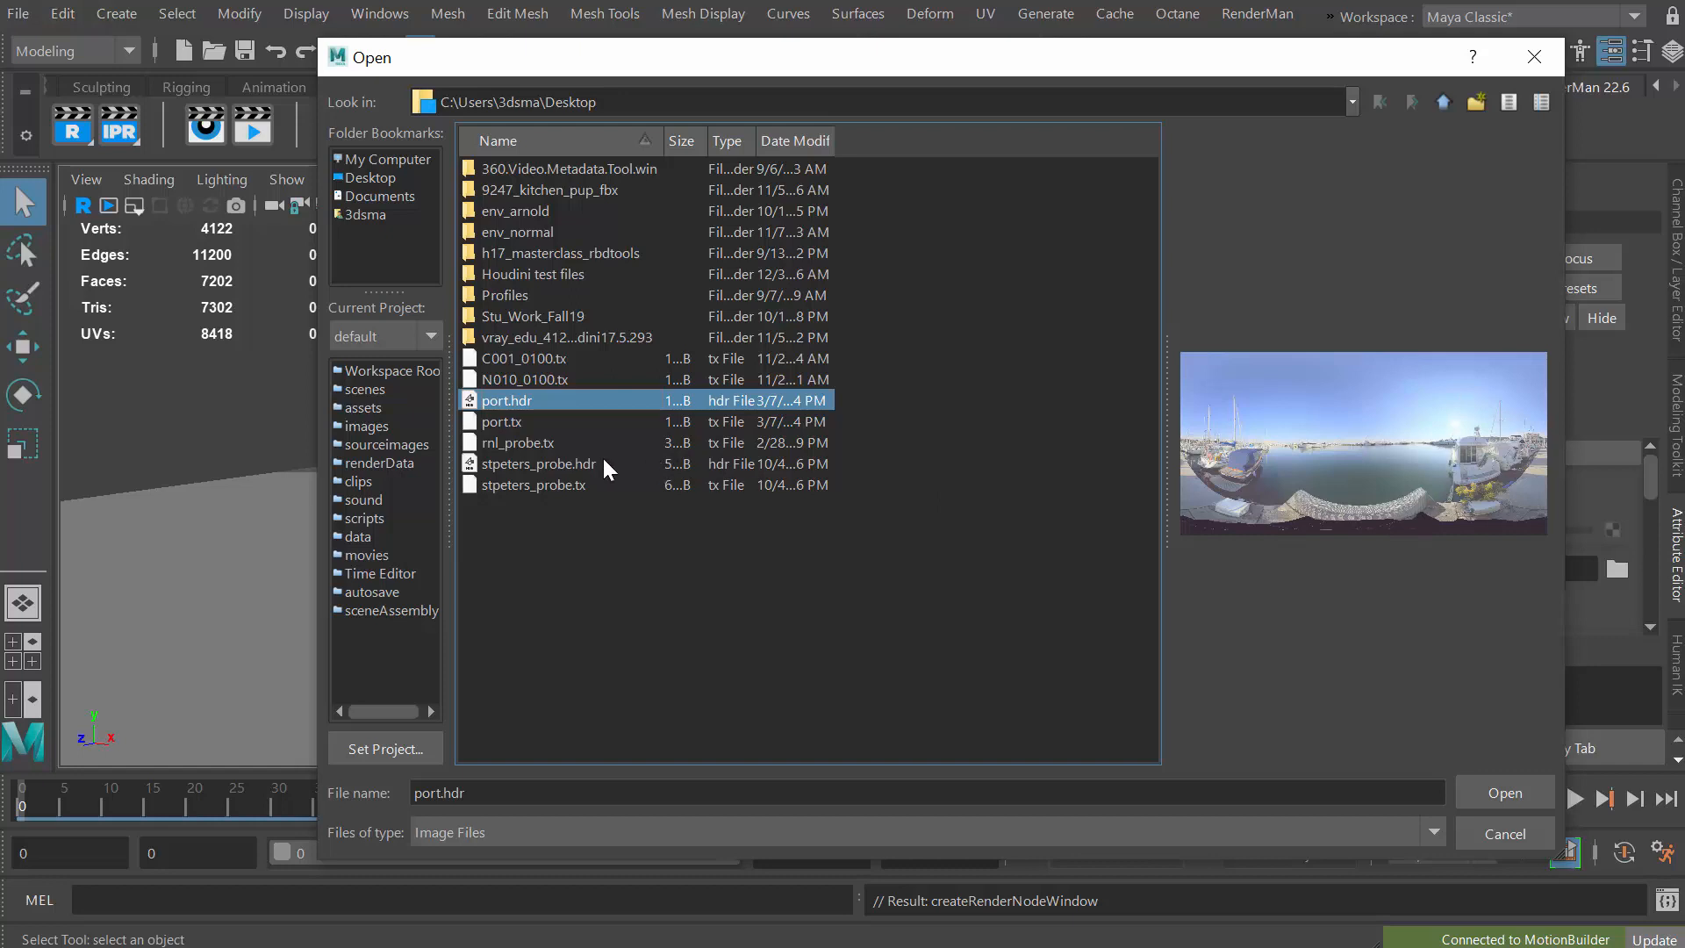
left_click(566, 464)
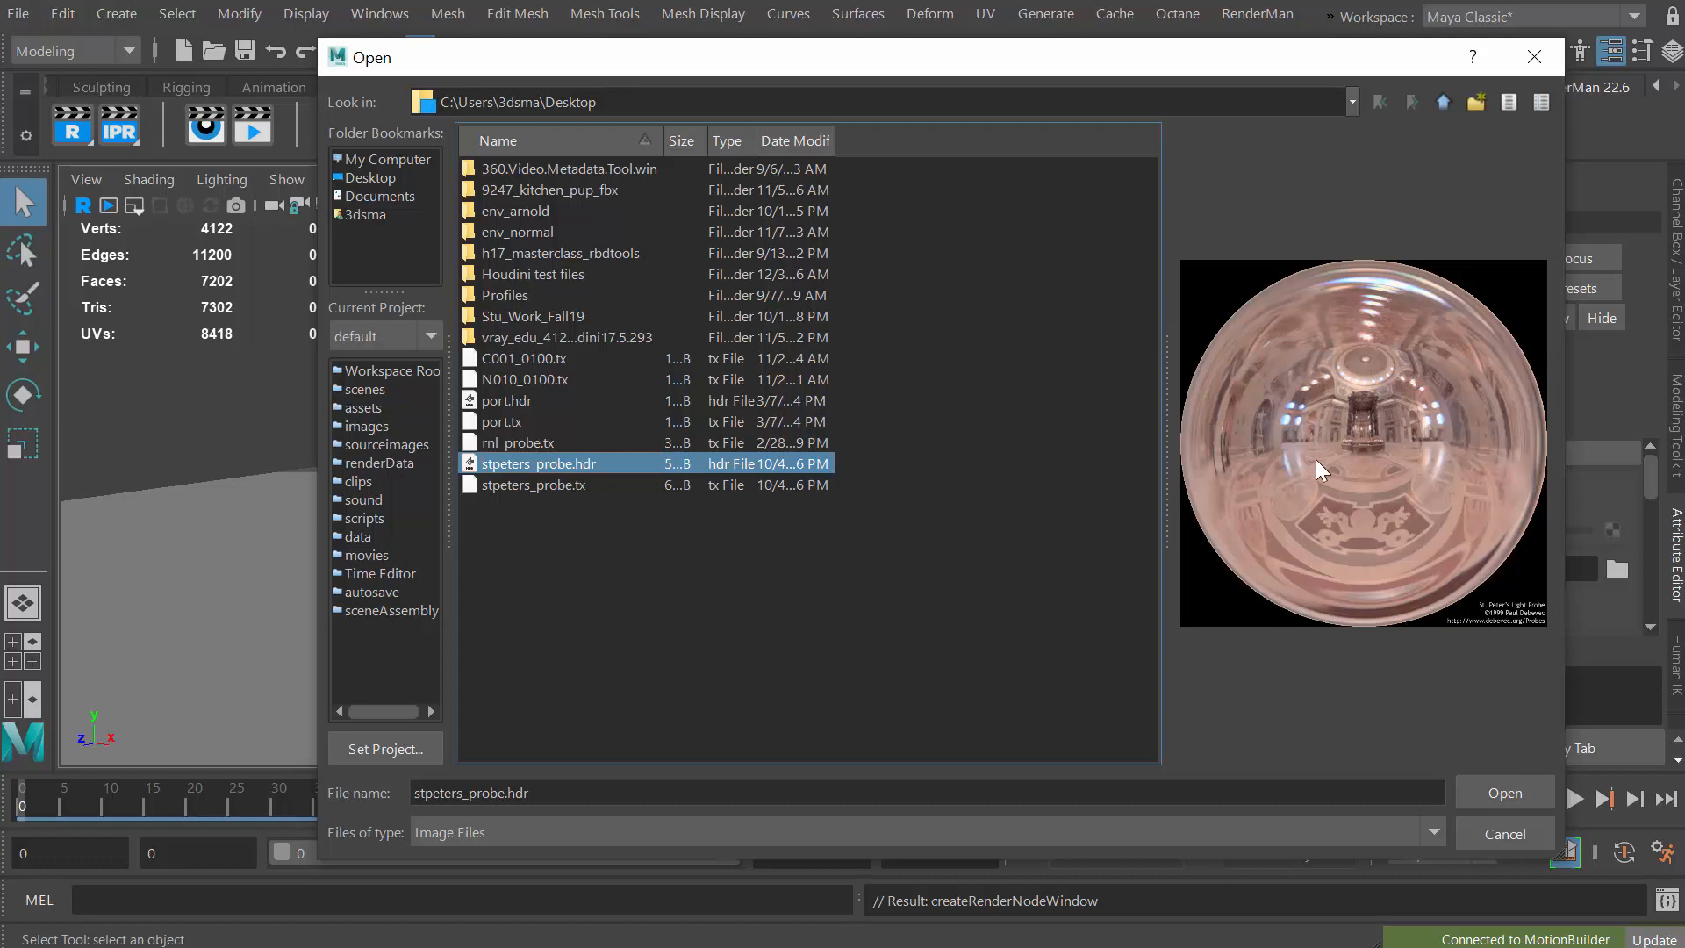
left_click(1485, 794)
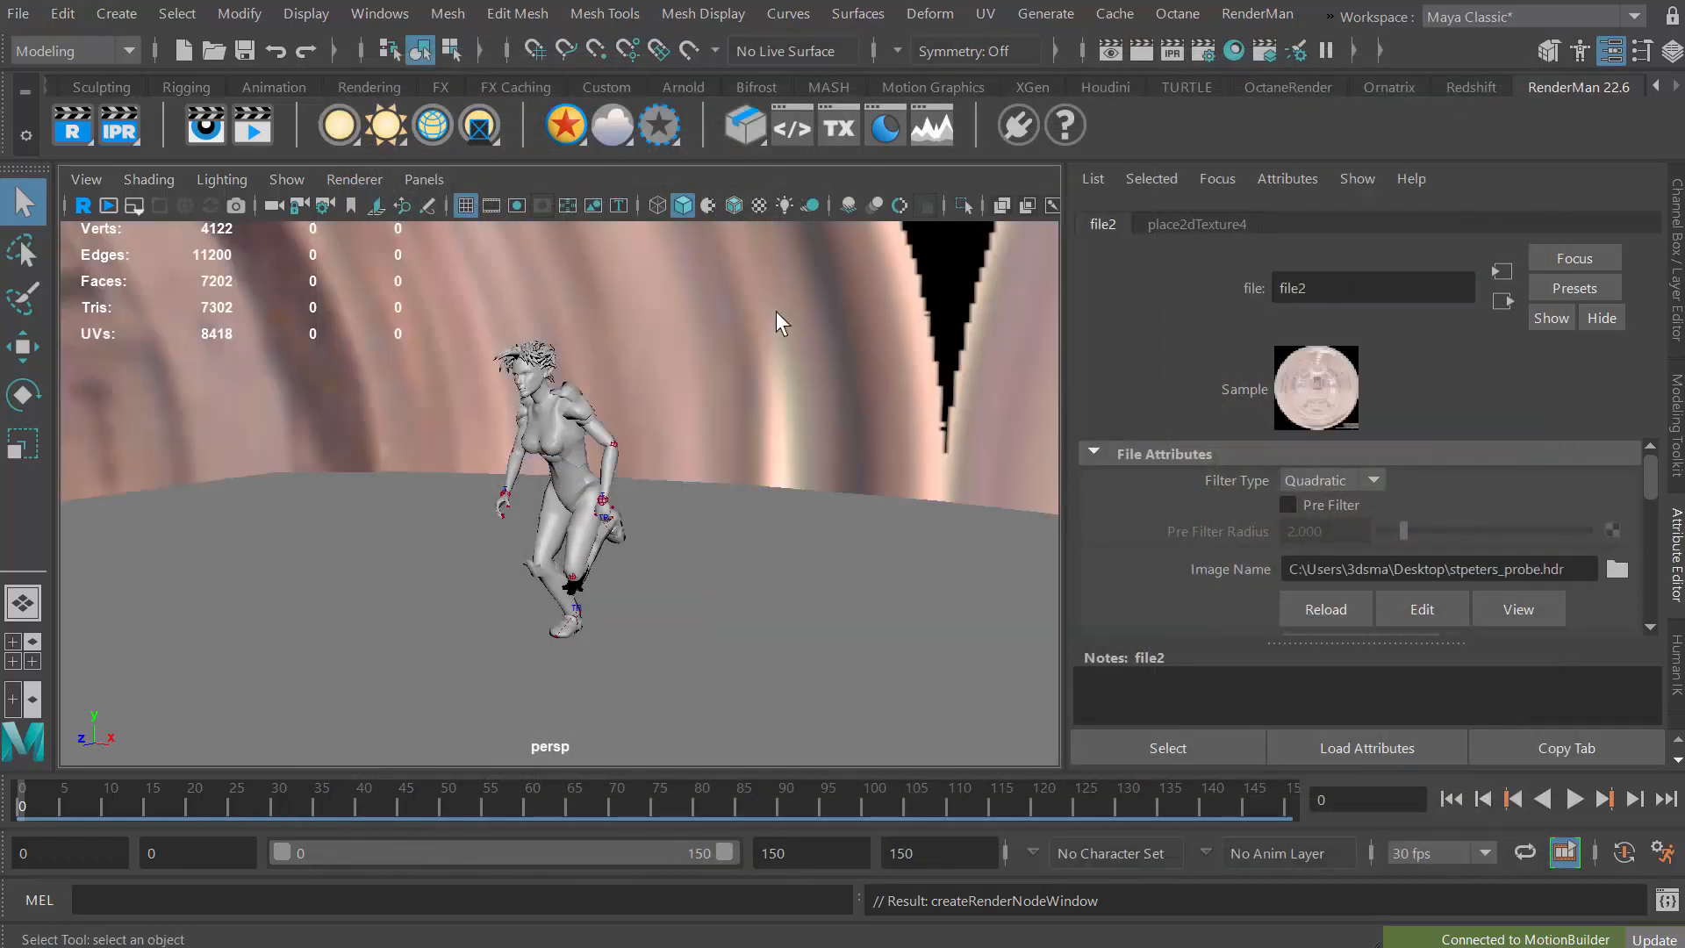
Select the skydome light in the viewport and set its format to angular.
left_click(803, 502)
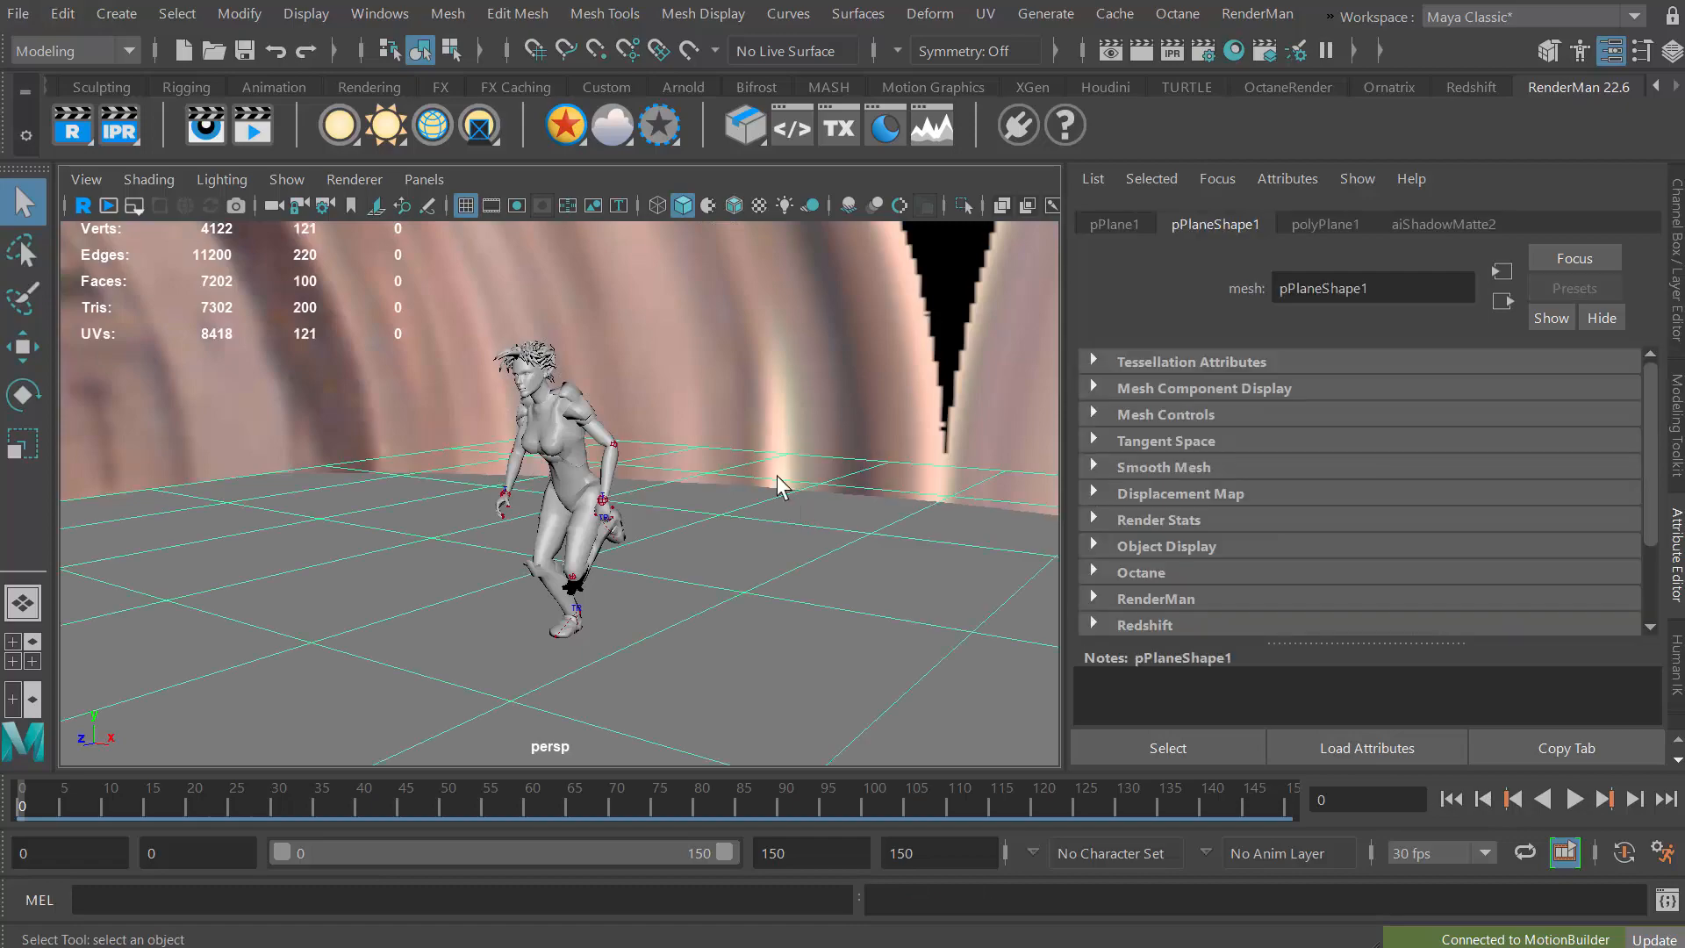
left_click_drag(777, 475, 800, 413, "alt")
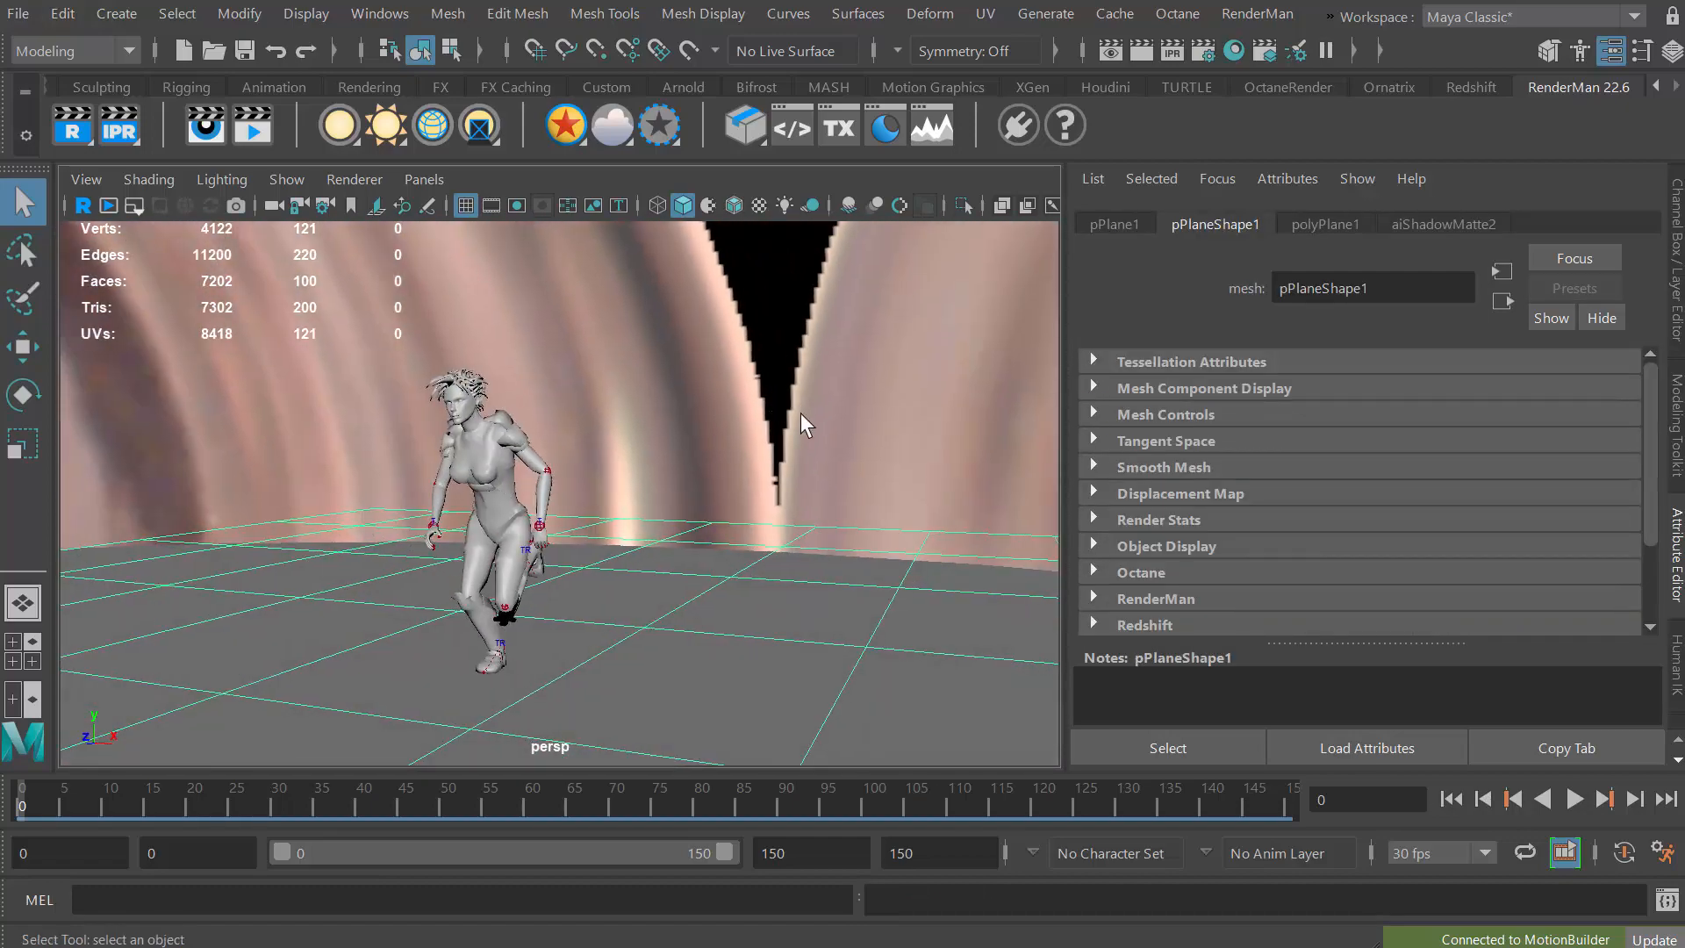
left_click(892, 383)
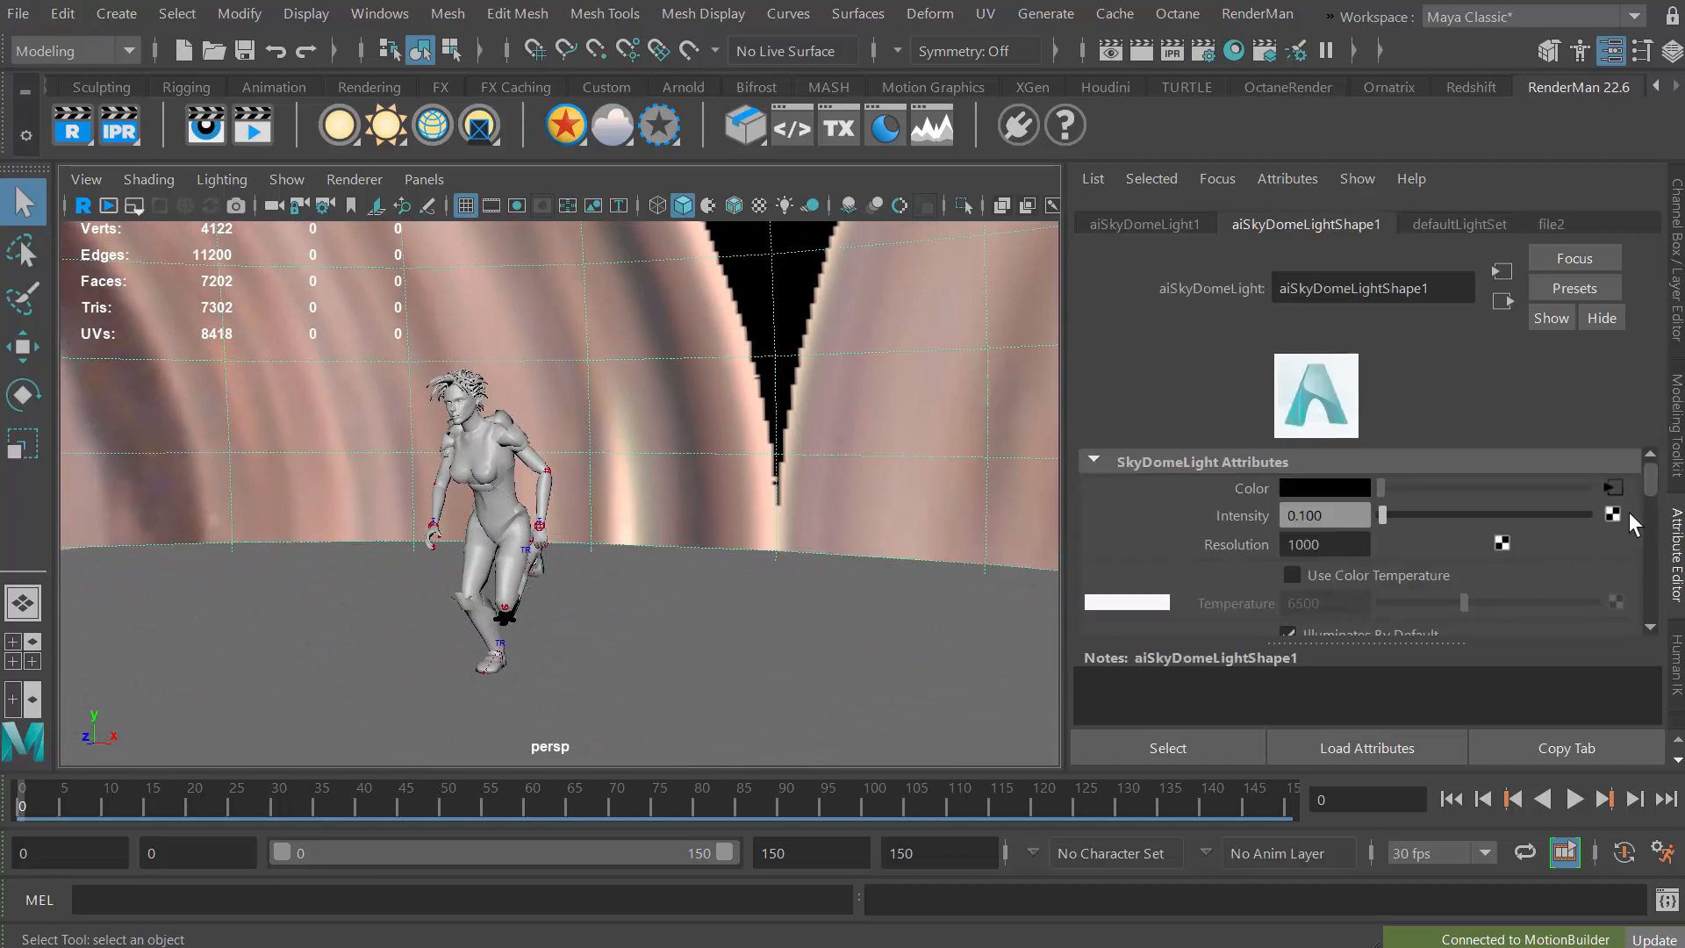
left_click_drag(1642, 473, 1642, 488)
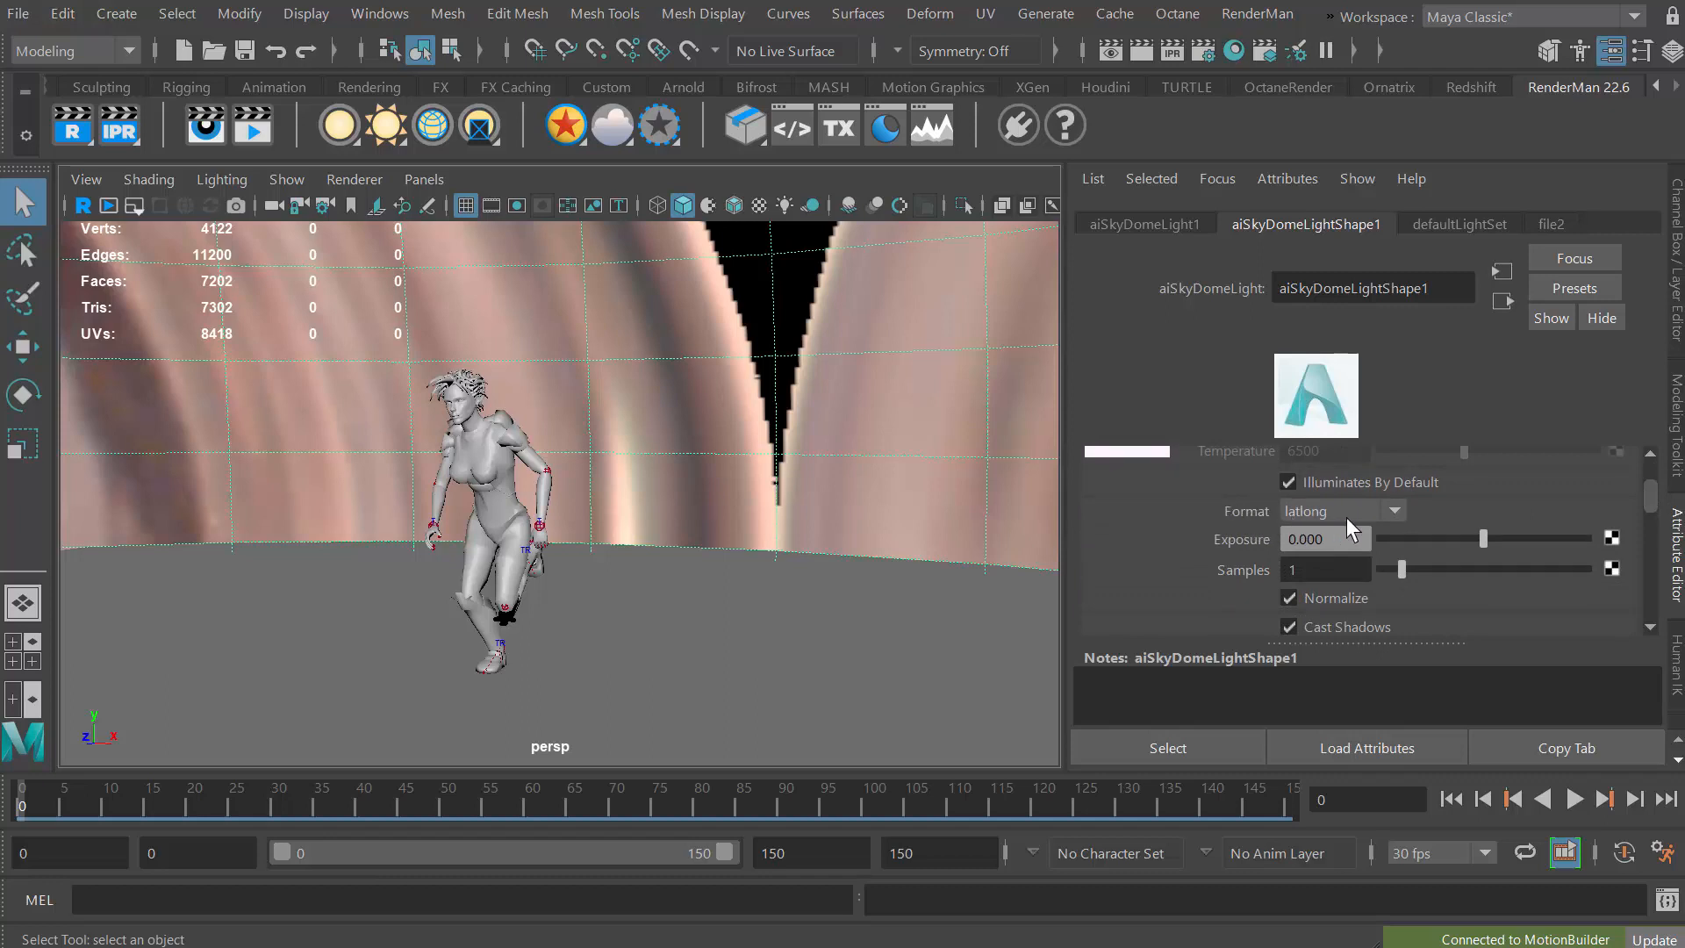
left_click(1390, 509)
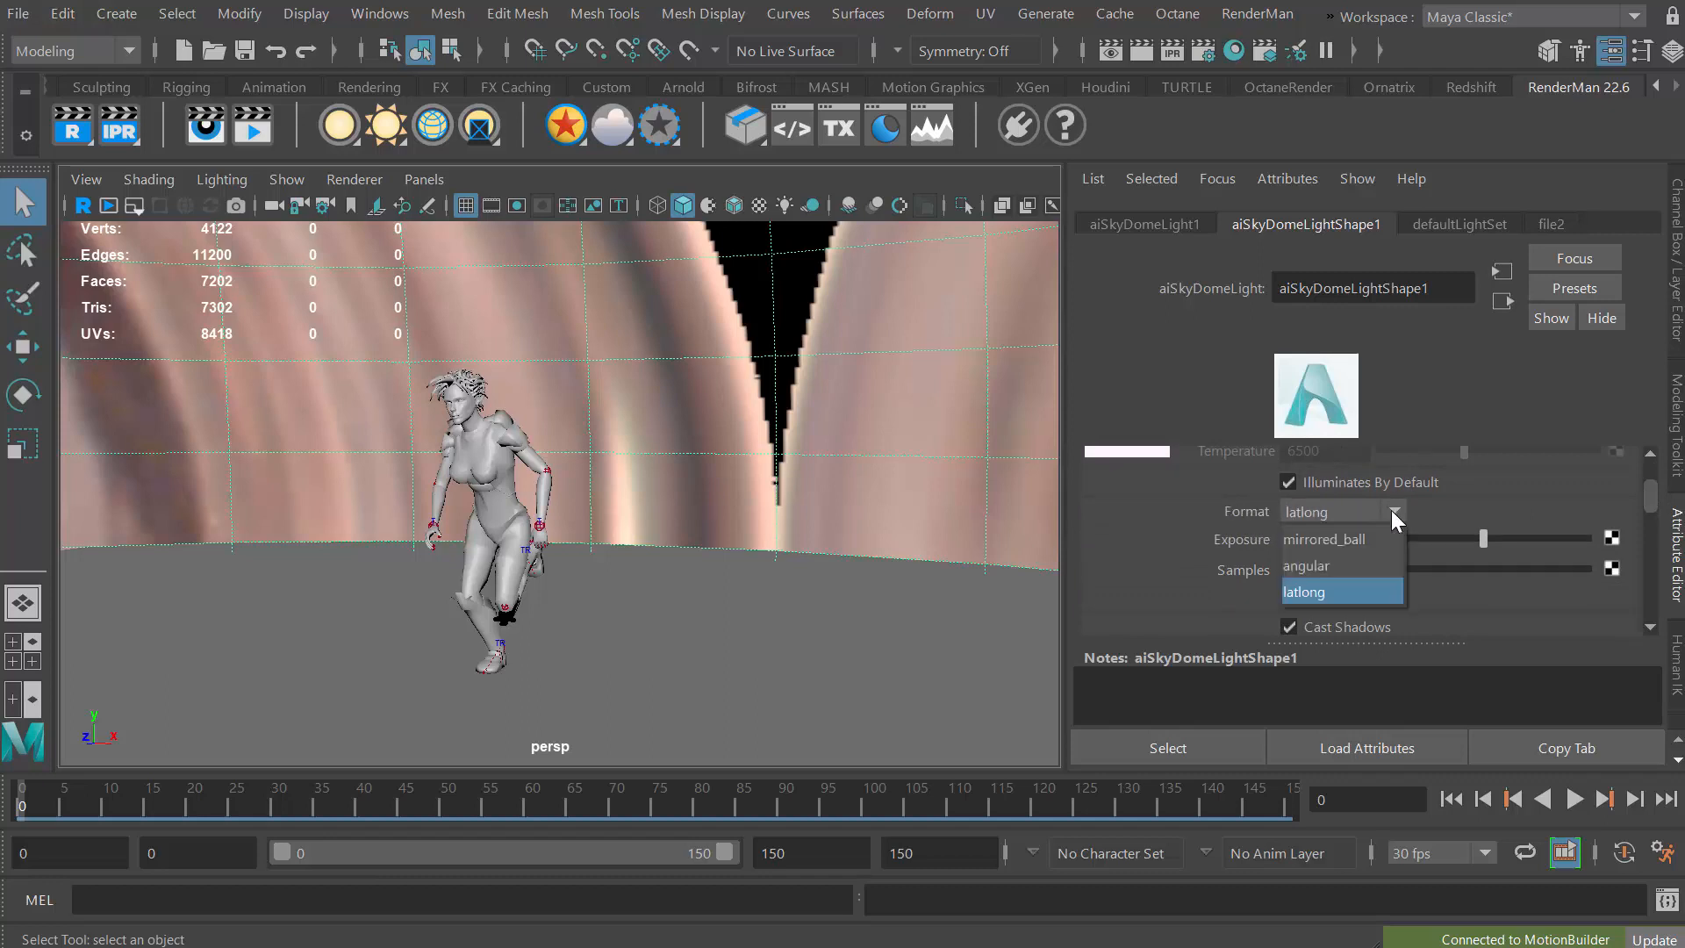
left_click(1372, 567)
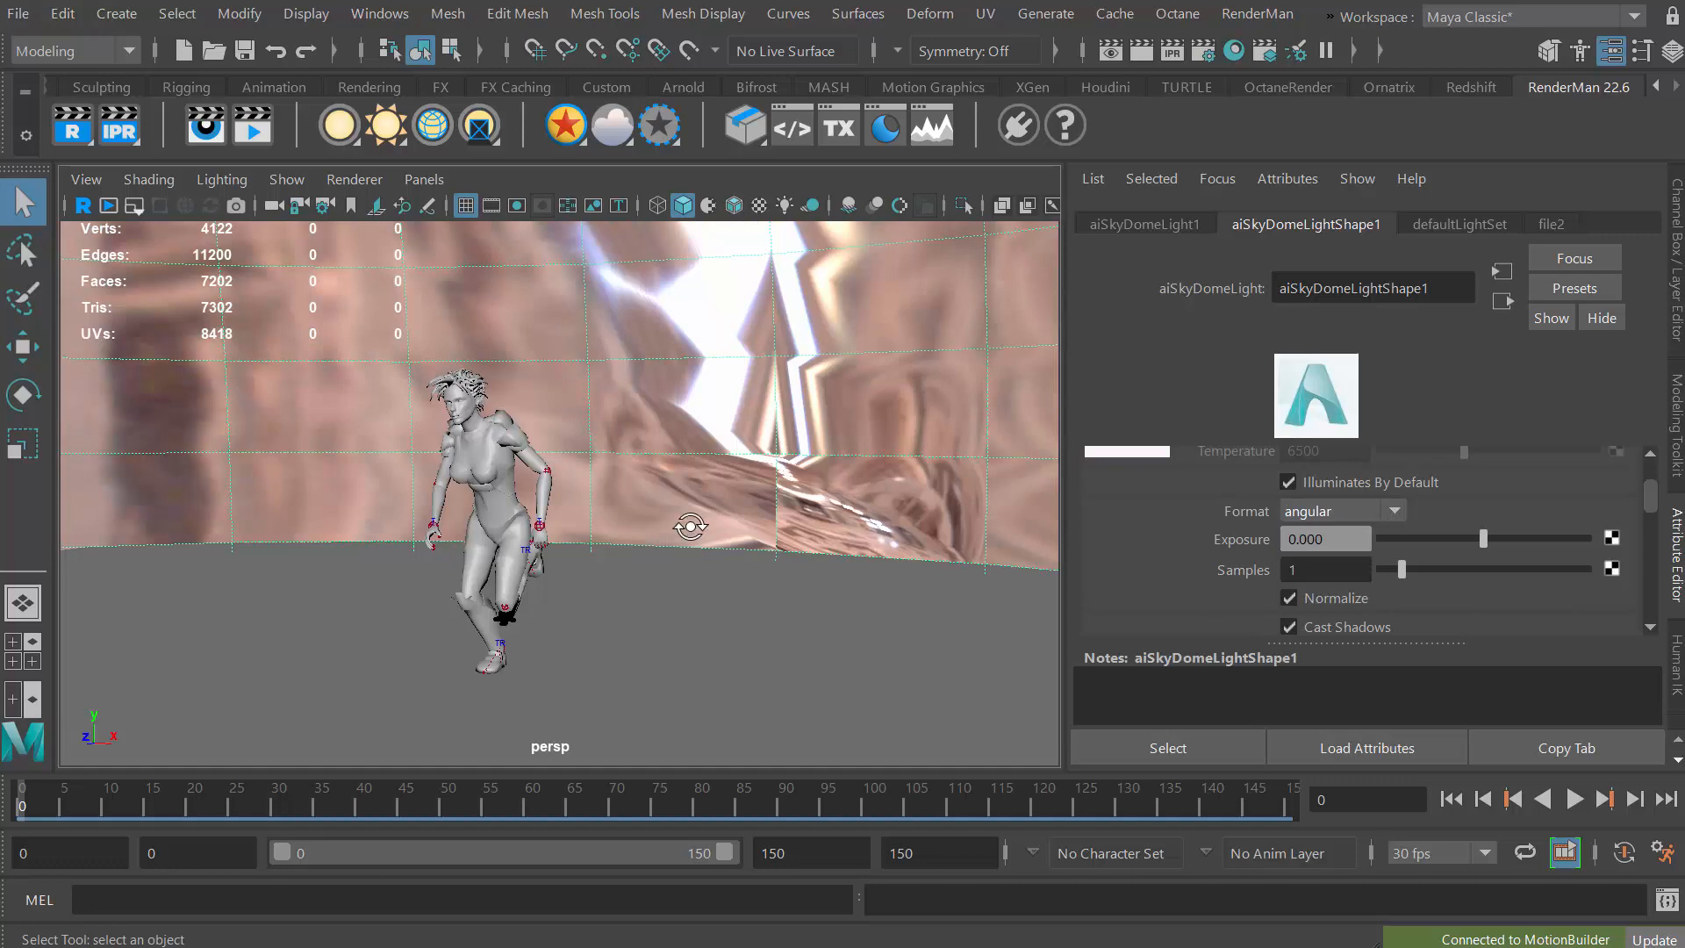
Inspect the environment around the character and rotate the skydome light about 169 degrees around its Y axis.
mouse_move(691, 525)
left_mouse_down("alt")
mouse_move(462, 519)
mouse_move(721, 516)
left_mouse_up("alt")
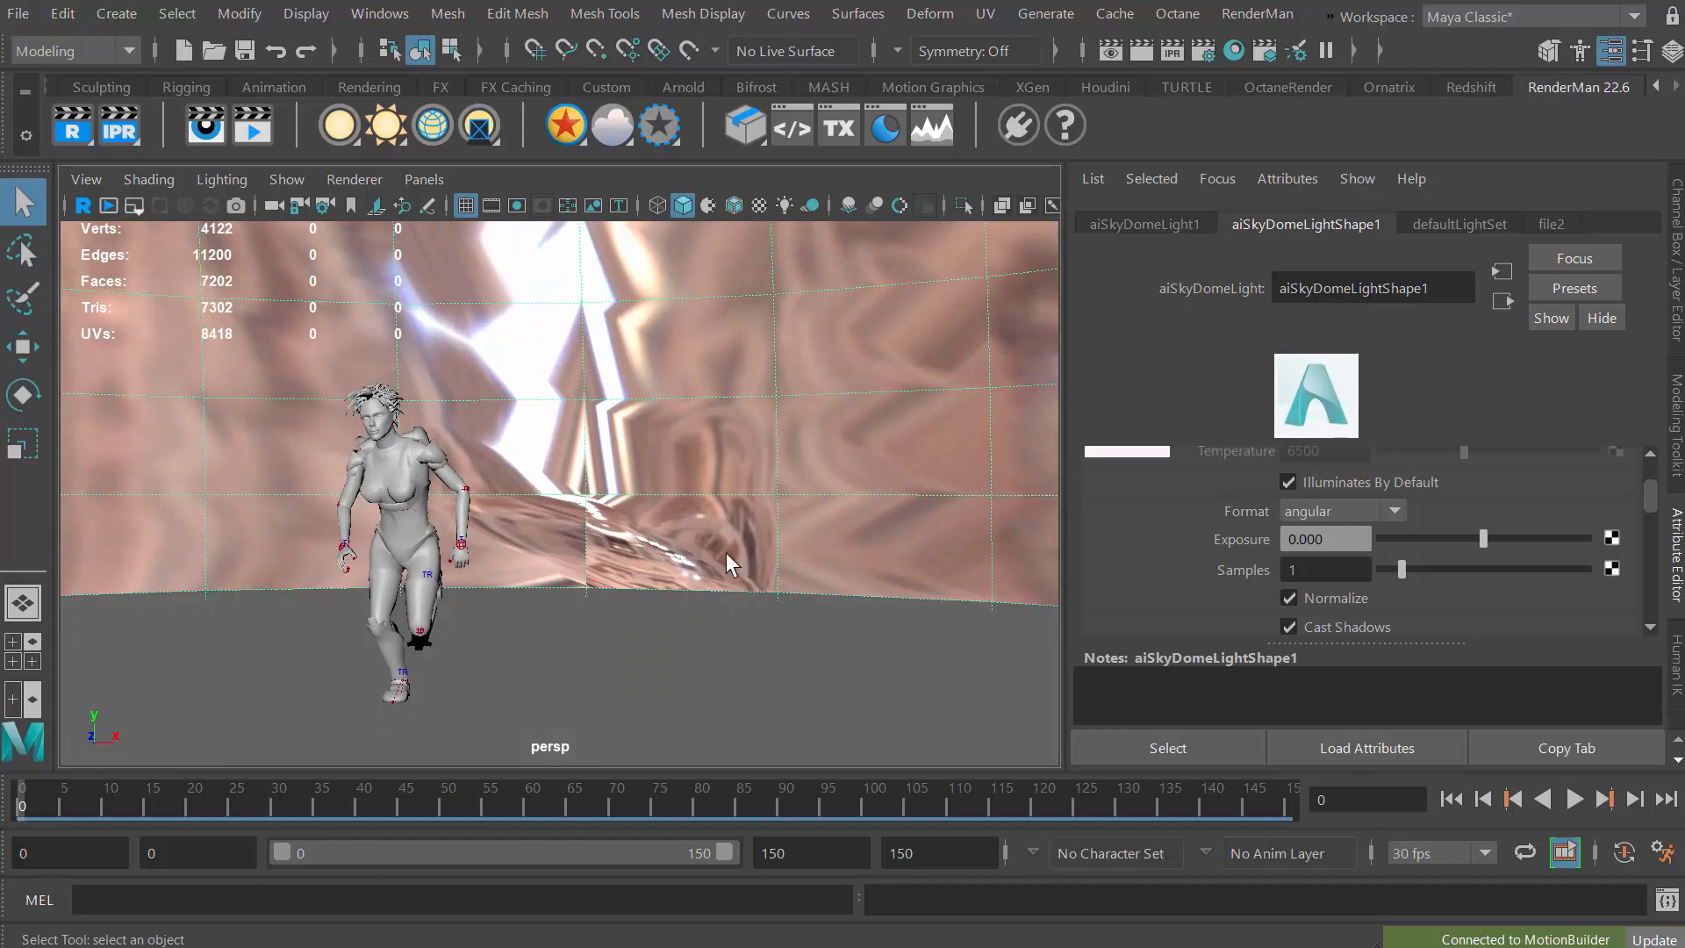
left_click_drag(725, 551, 518, 435, "alt")
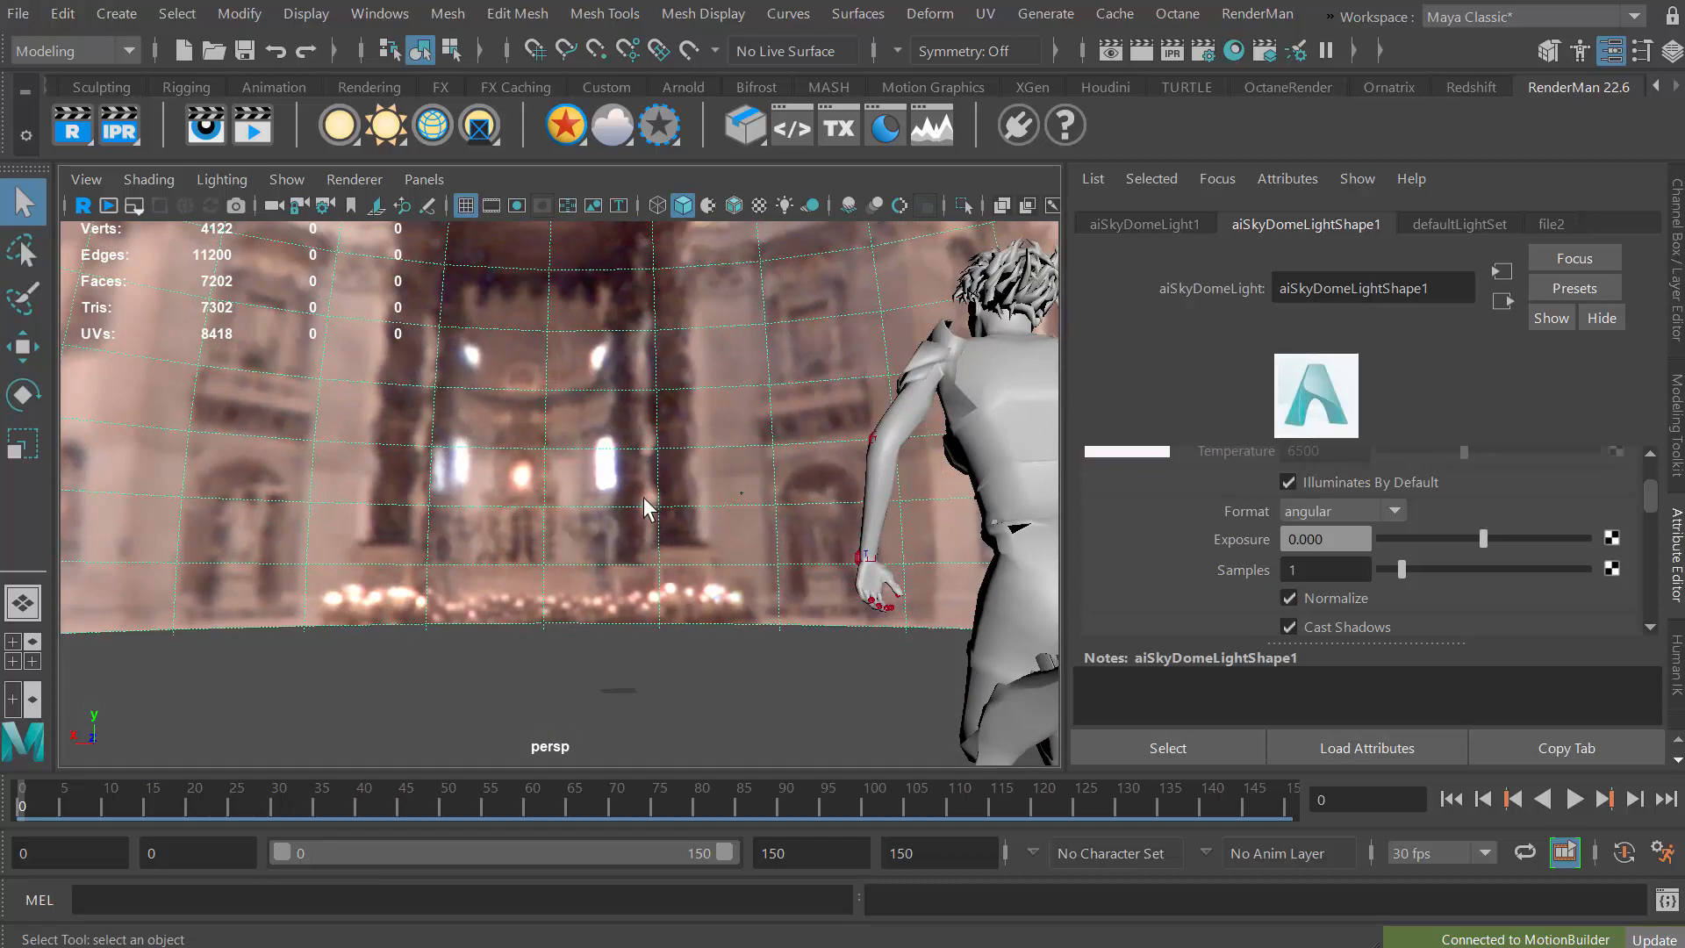
left_click_drag(564, 492, 790, 474, "alt")
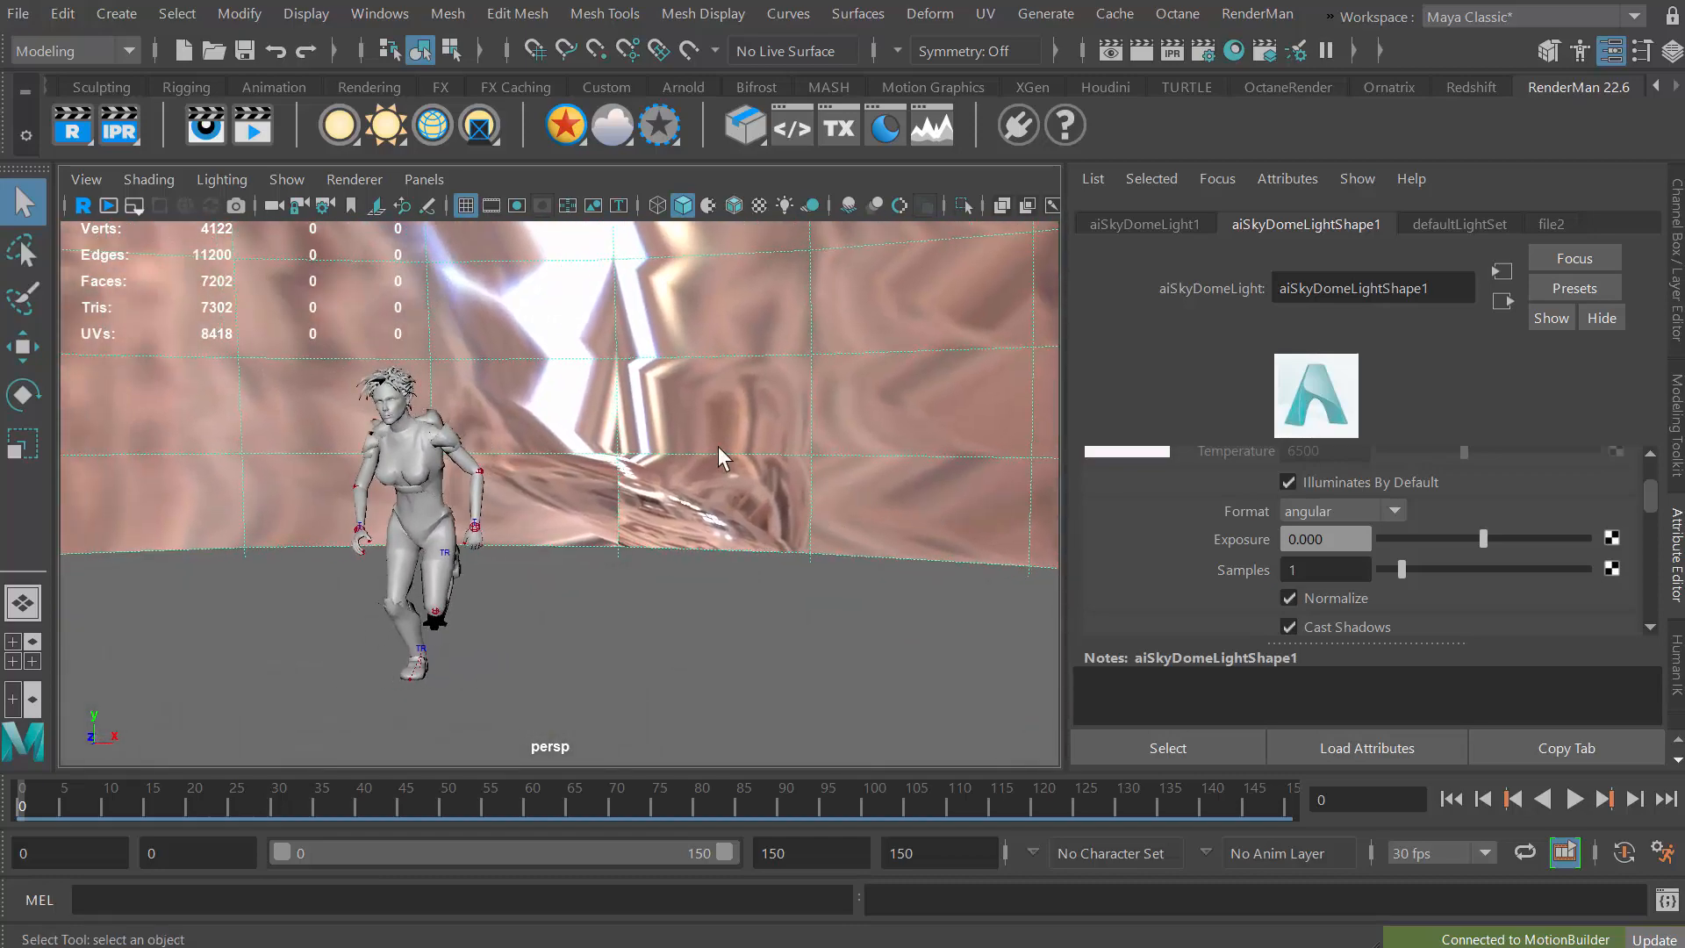
middle_click_drag(502, 511, 684, 502, "alt")
left_click_drag(682, 490, 674, 493, "alt")
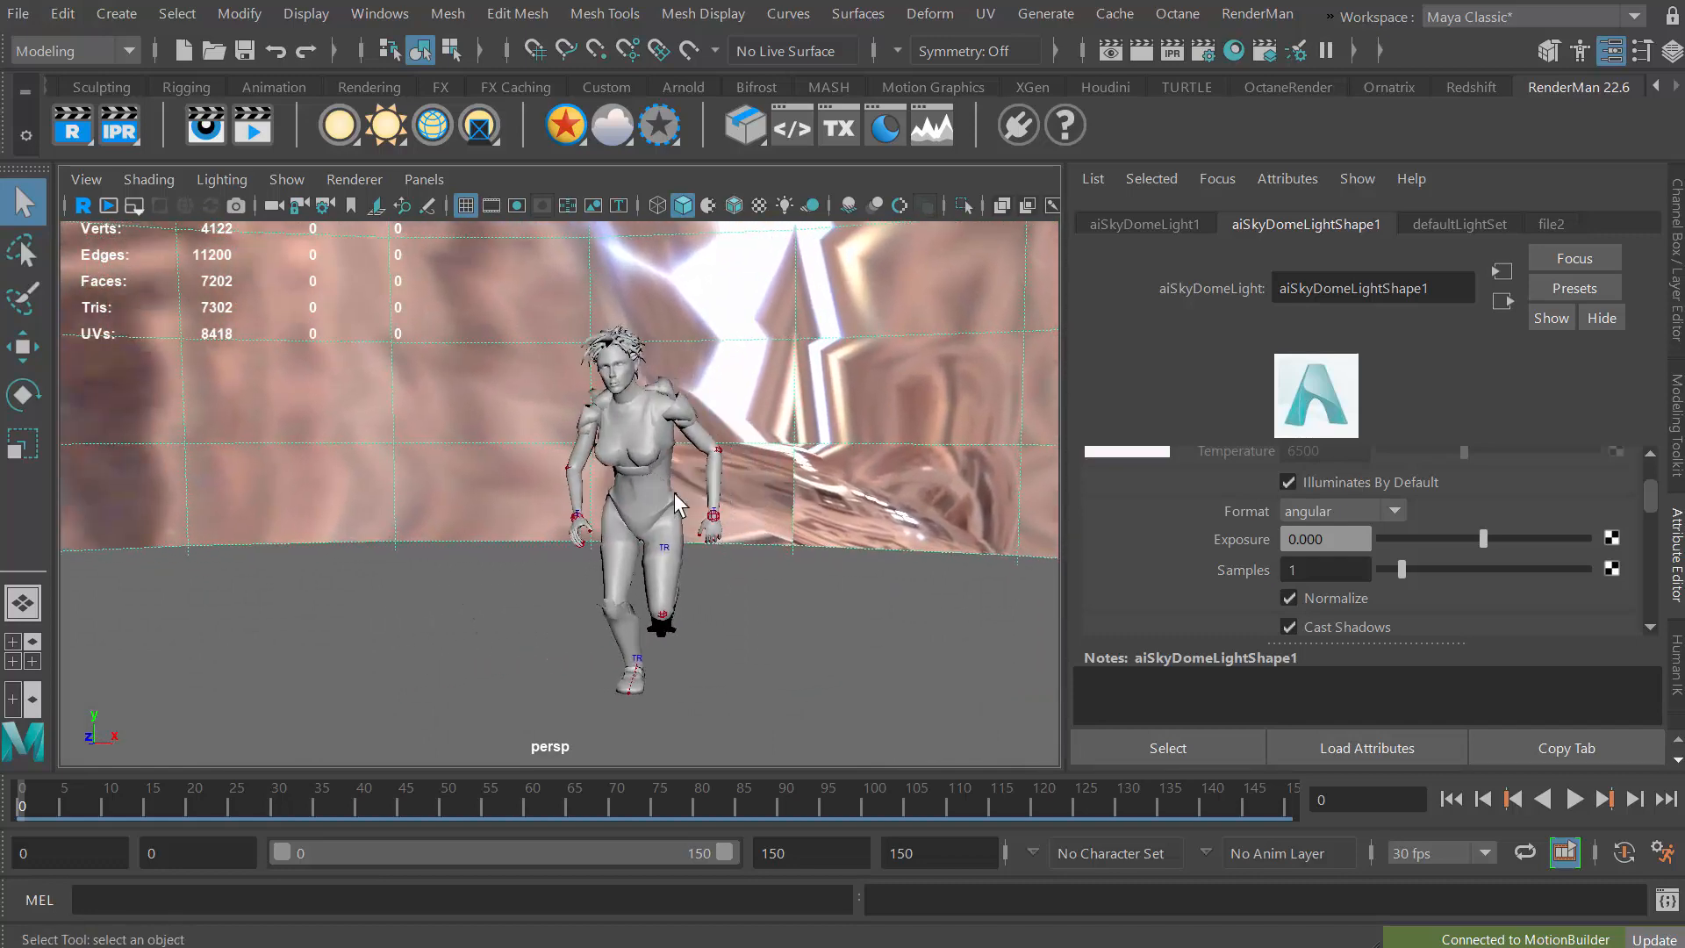
middle_click_drag(654, 495, 528, 504, "alt")
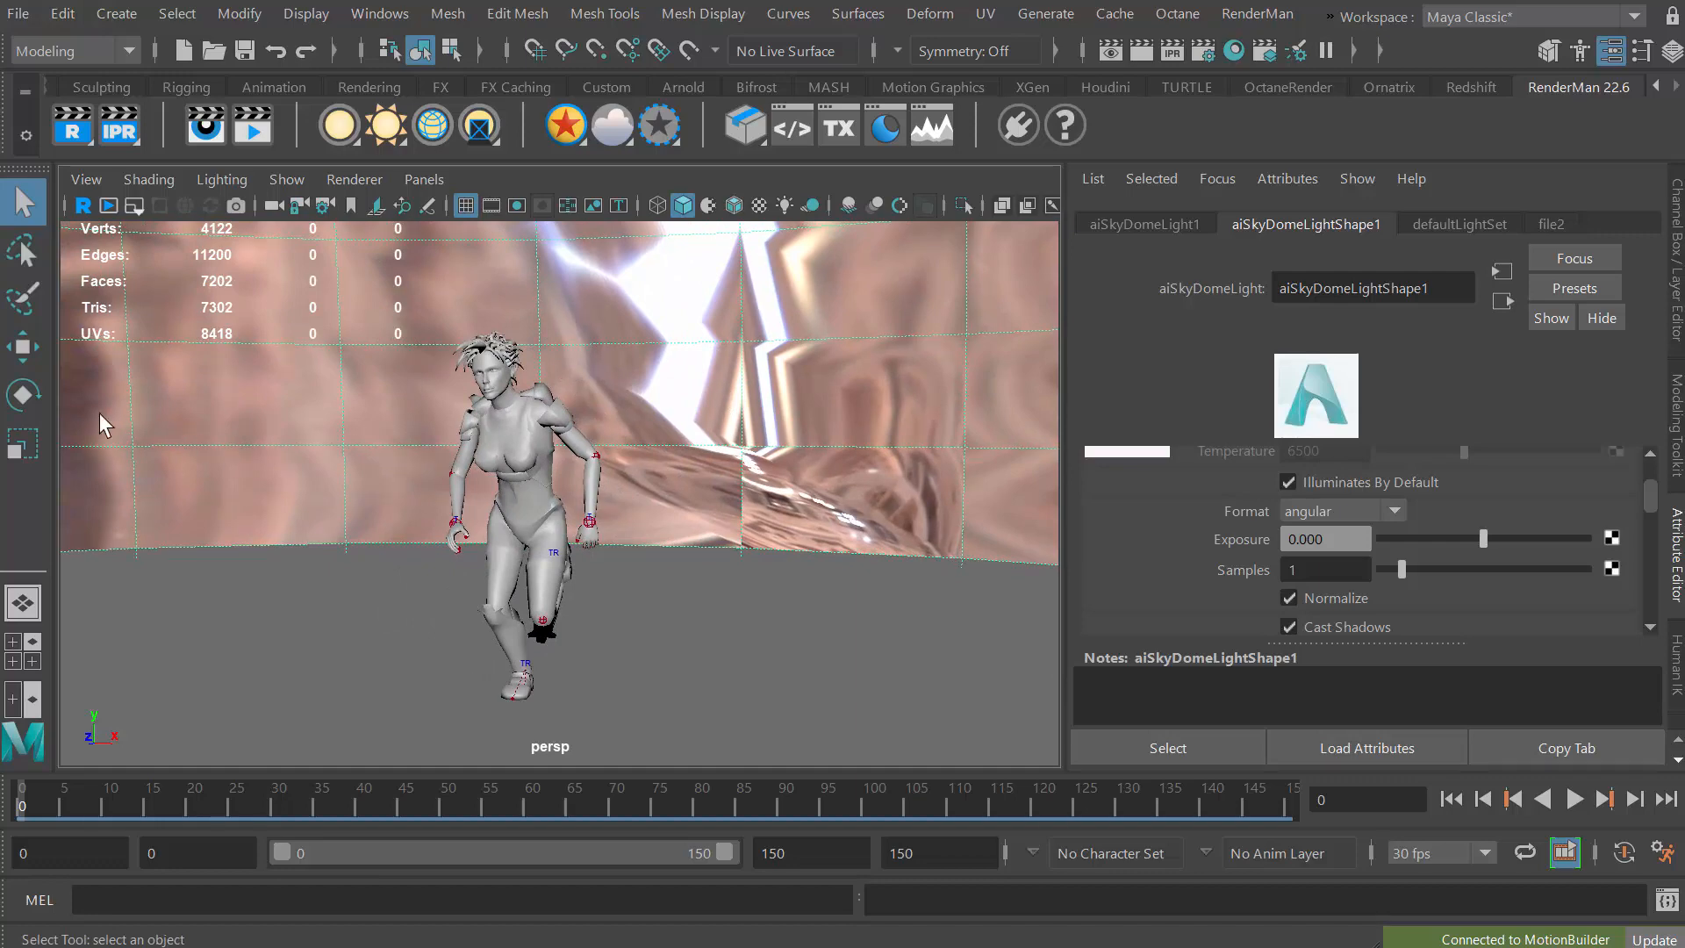
left_click(29, 394)
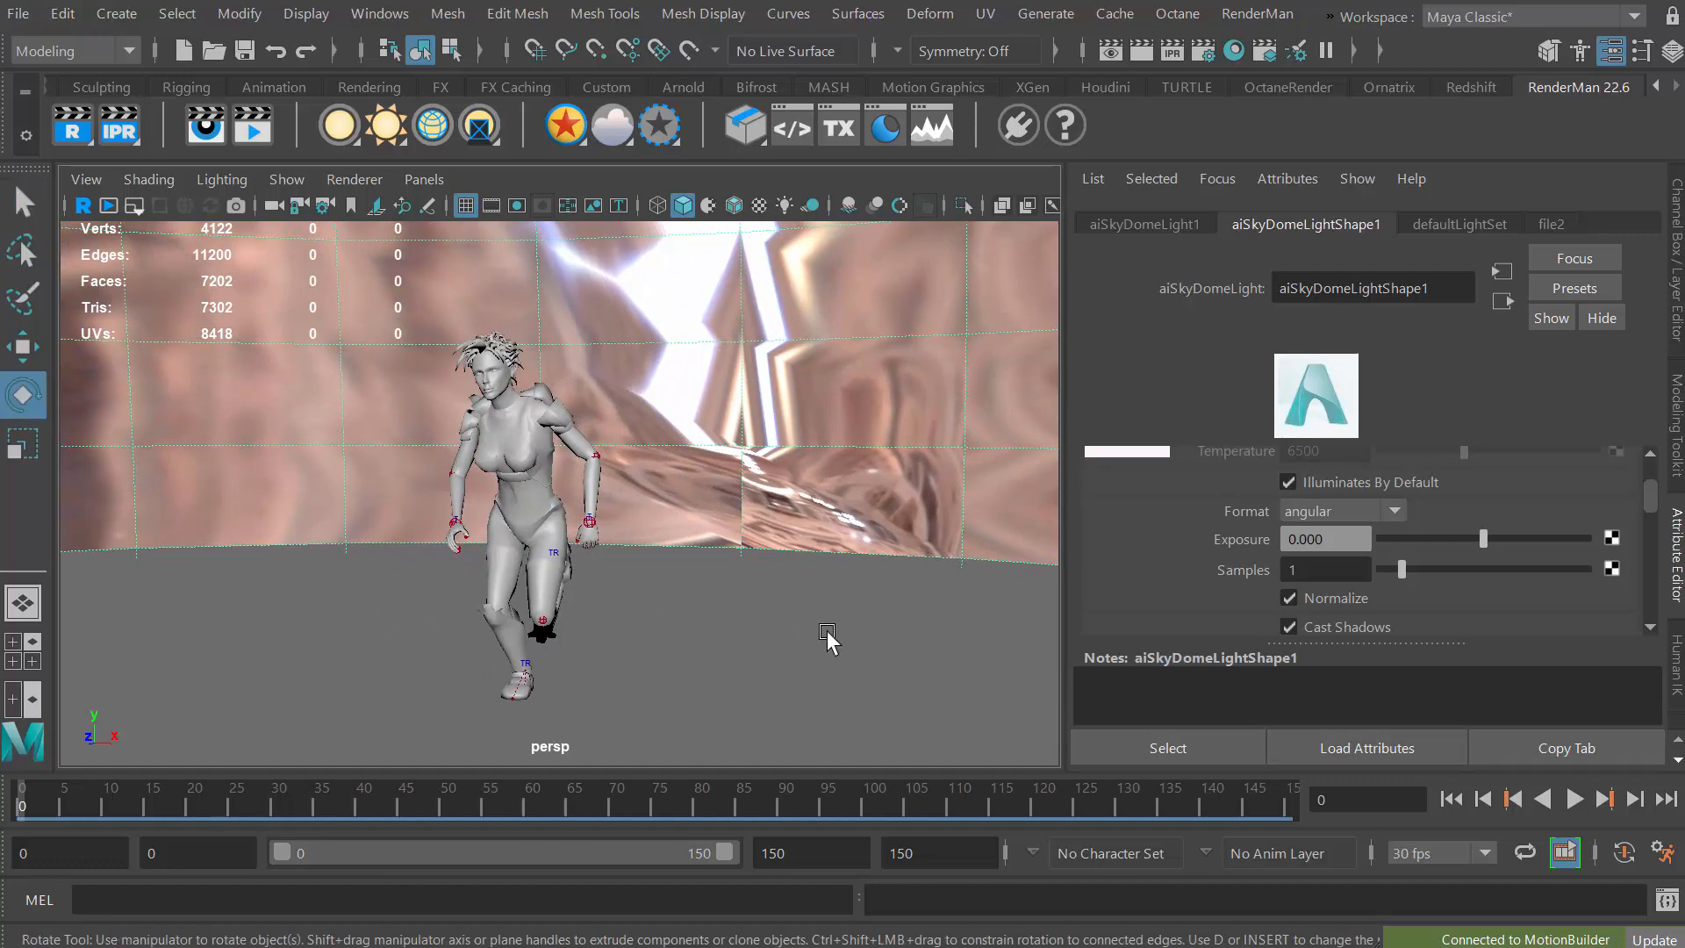
right_click_drag(821, 632, 364, 656, "alt")
right_click_drag(614, 665, 541, 660, "alt")
middle_click_drag(541, 660, 560, 575, "alt")
mouse_move(375, 678)
left_mouse_down()
mouse_move(339, 681)
mouse_move(384, 677)
left_mouse_up()
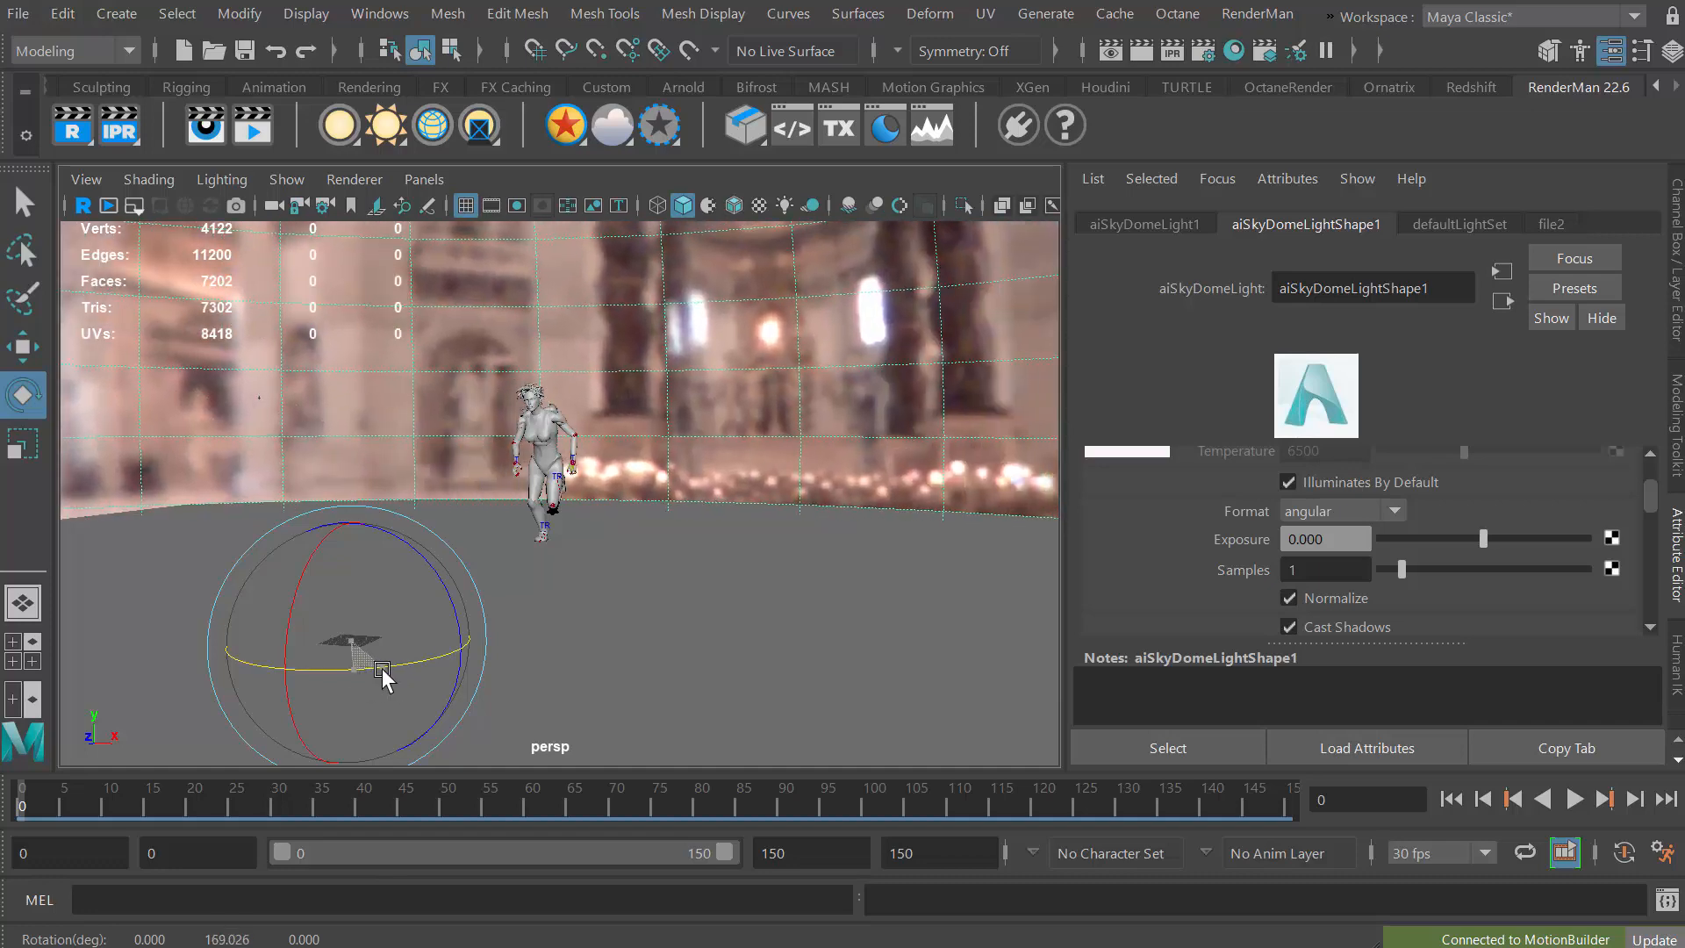
Frame the full character against the rotated environment and start an IPR render of the perspective view.
right_click_drag(477, 602, 847, 559, "alt")
middle_click_drag(737, 511, 783, 537, "alt")
left_click_drag(755, 557, 745, 564, "alt")
right_click_drag(744, 565, 801, 526, "alt")
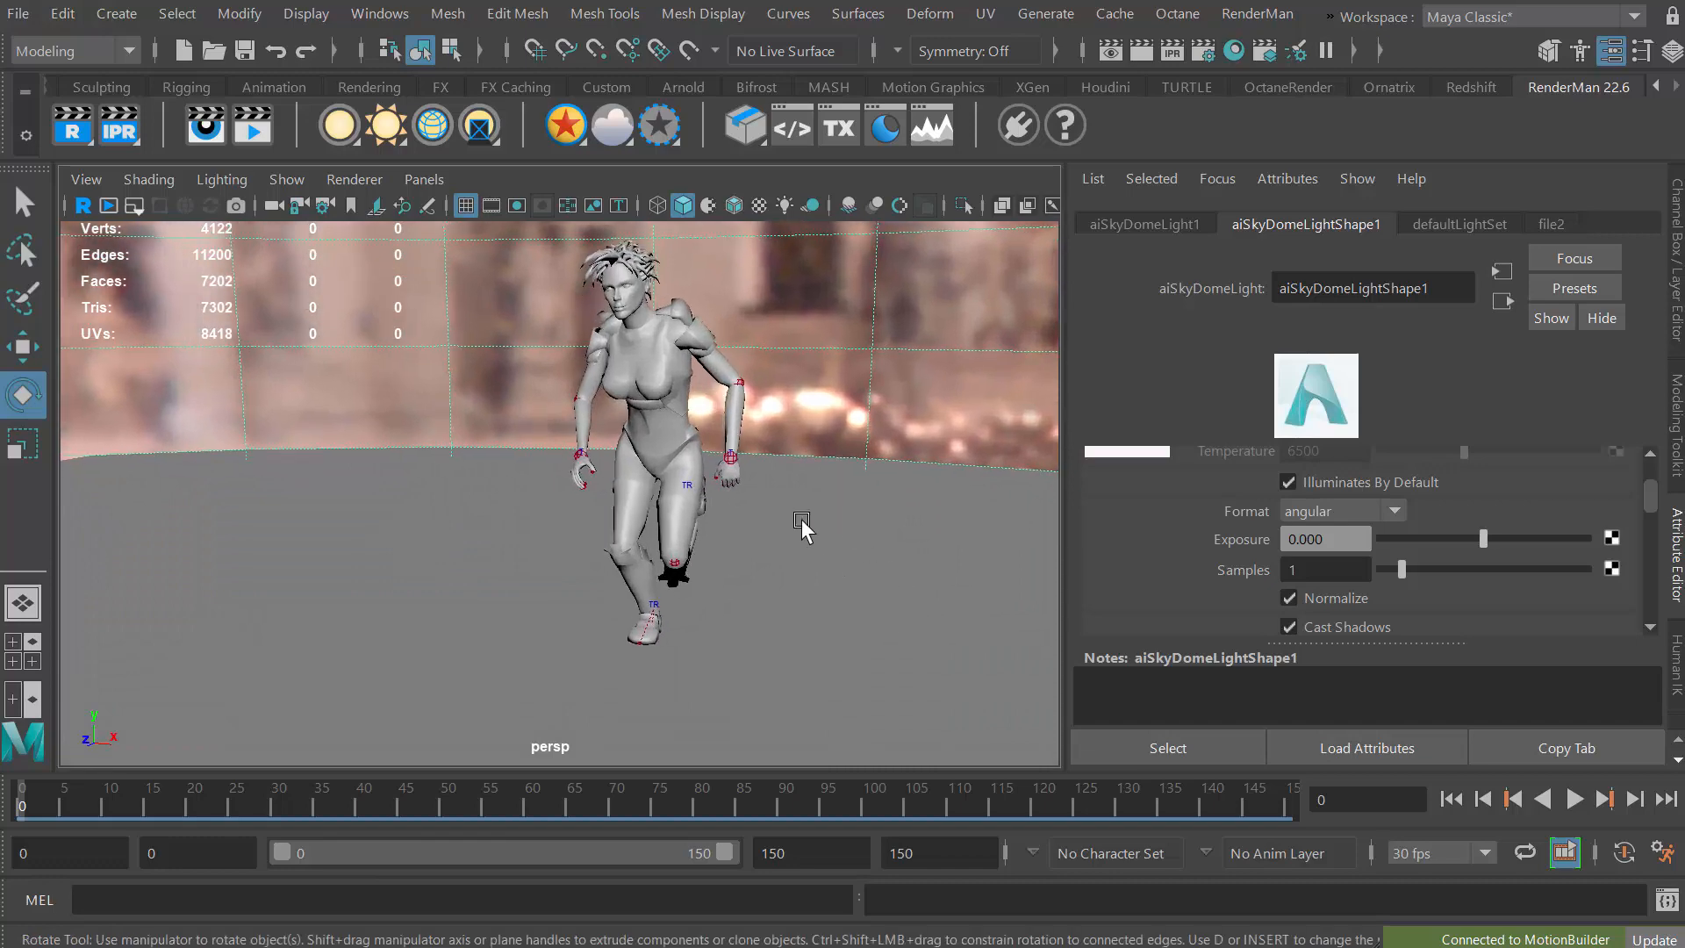
middle_click_drag(802, 527, 733, 590, "alt")
left_click_drag(733, 590, 740, 561, "alt")
middle_click_drag(740, 561, 740, 505, "alt")
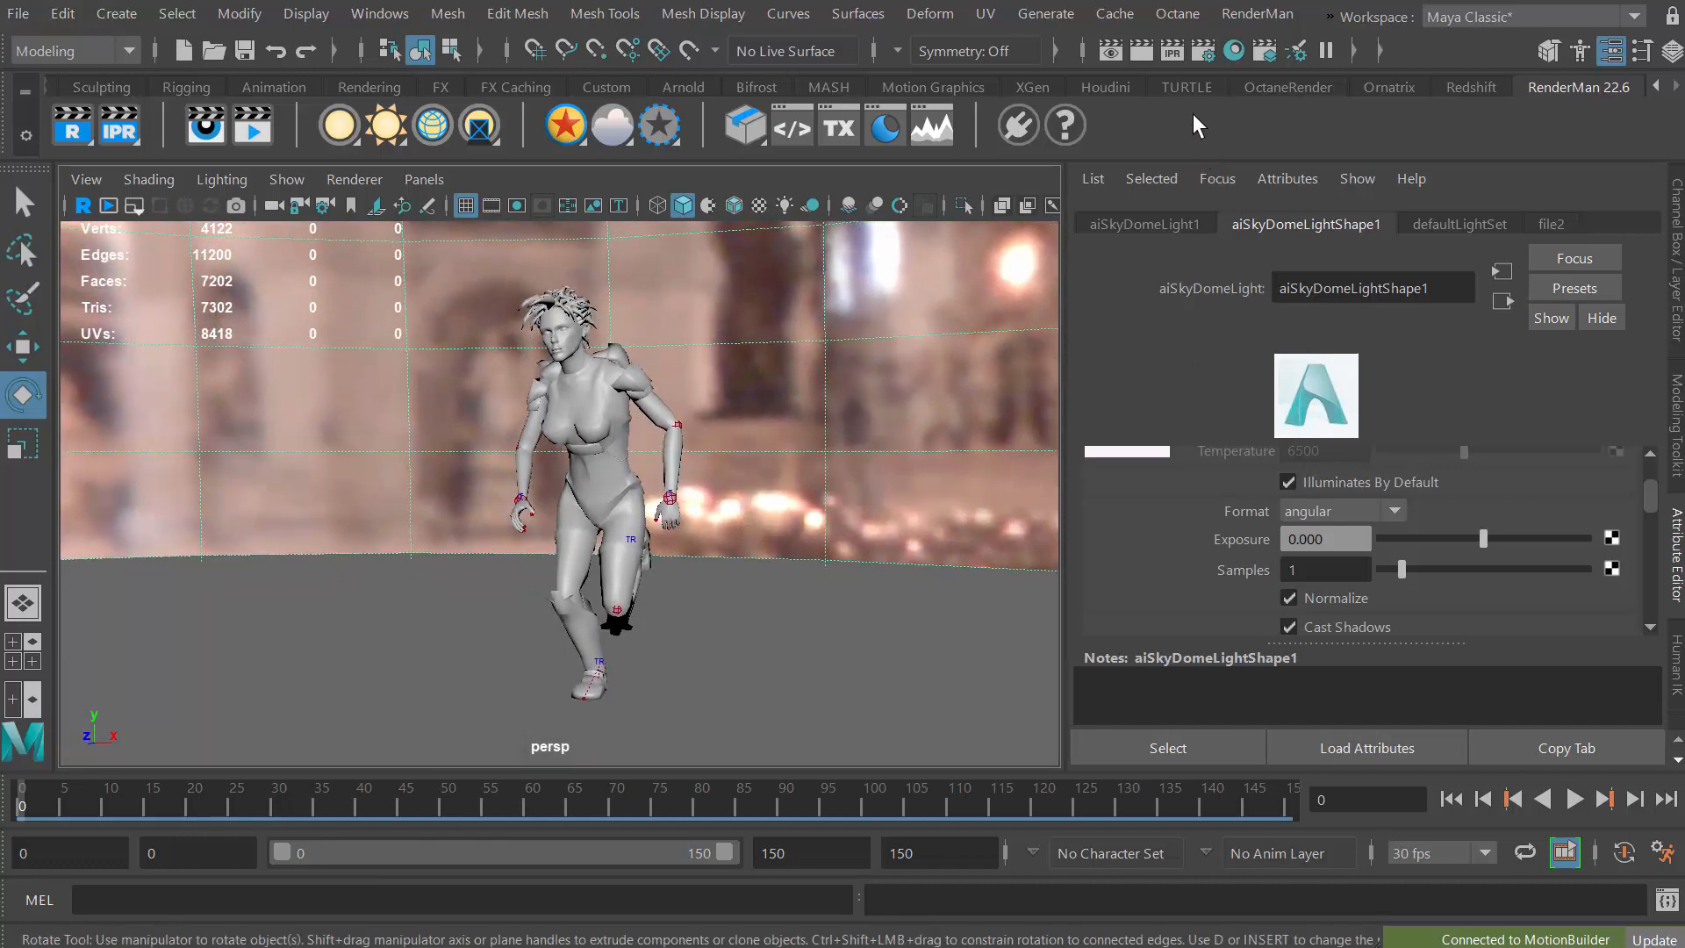
left_click(1174, 63)
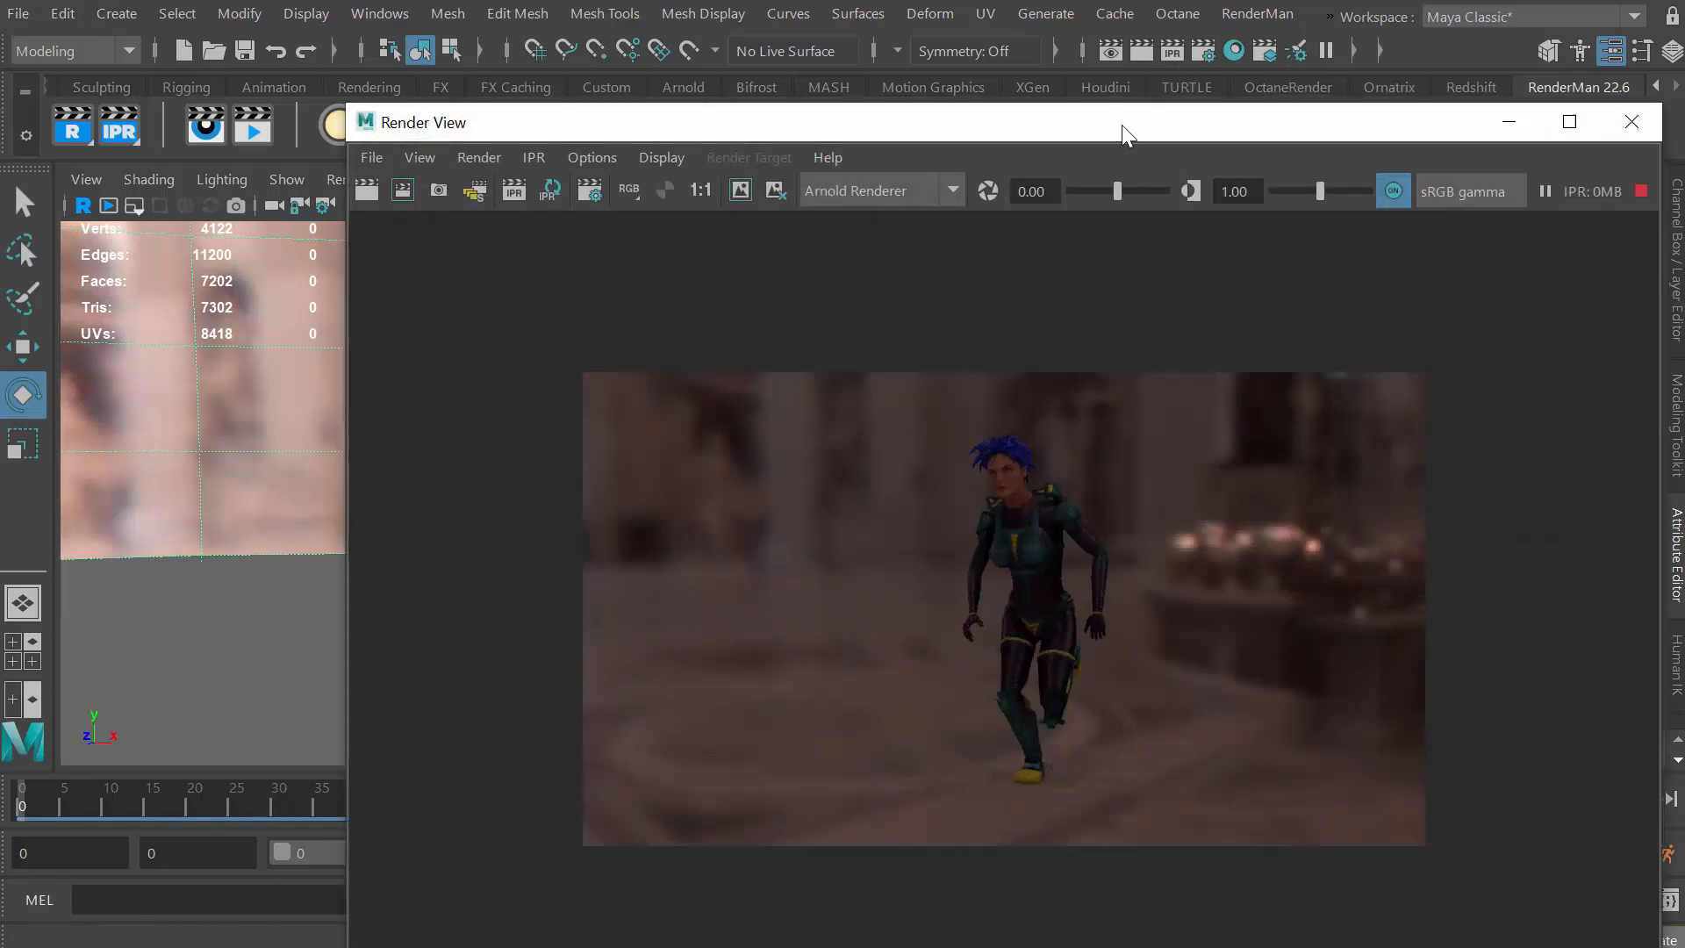
Shrink the Render View around the rendered image and place it over the viewport, clear of the light's attributes.
left_click_drag(1123, 131, 838, 12)
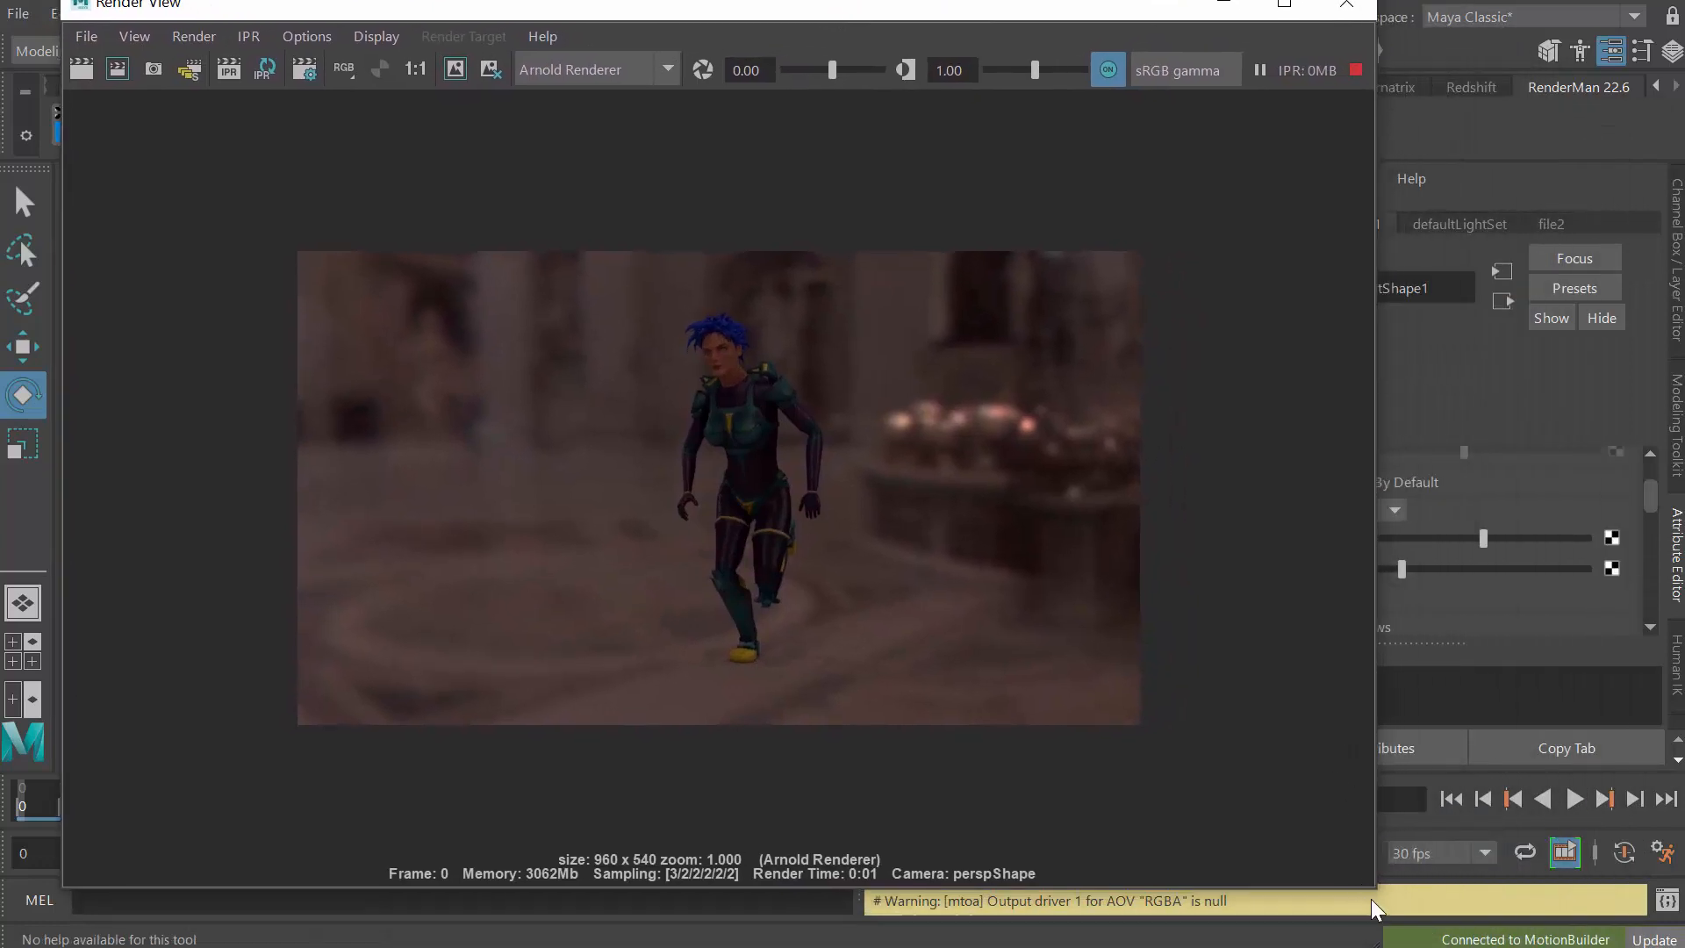
left_click_drag(1374, 886, 983, 628)
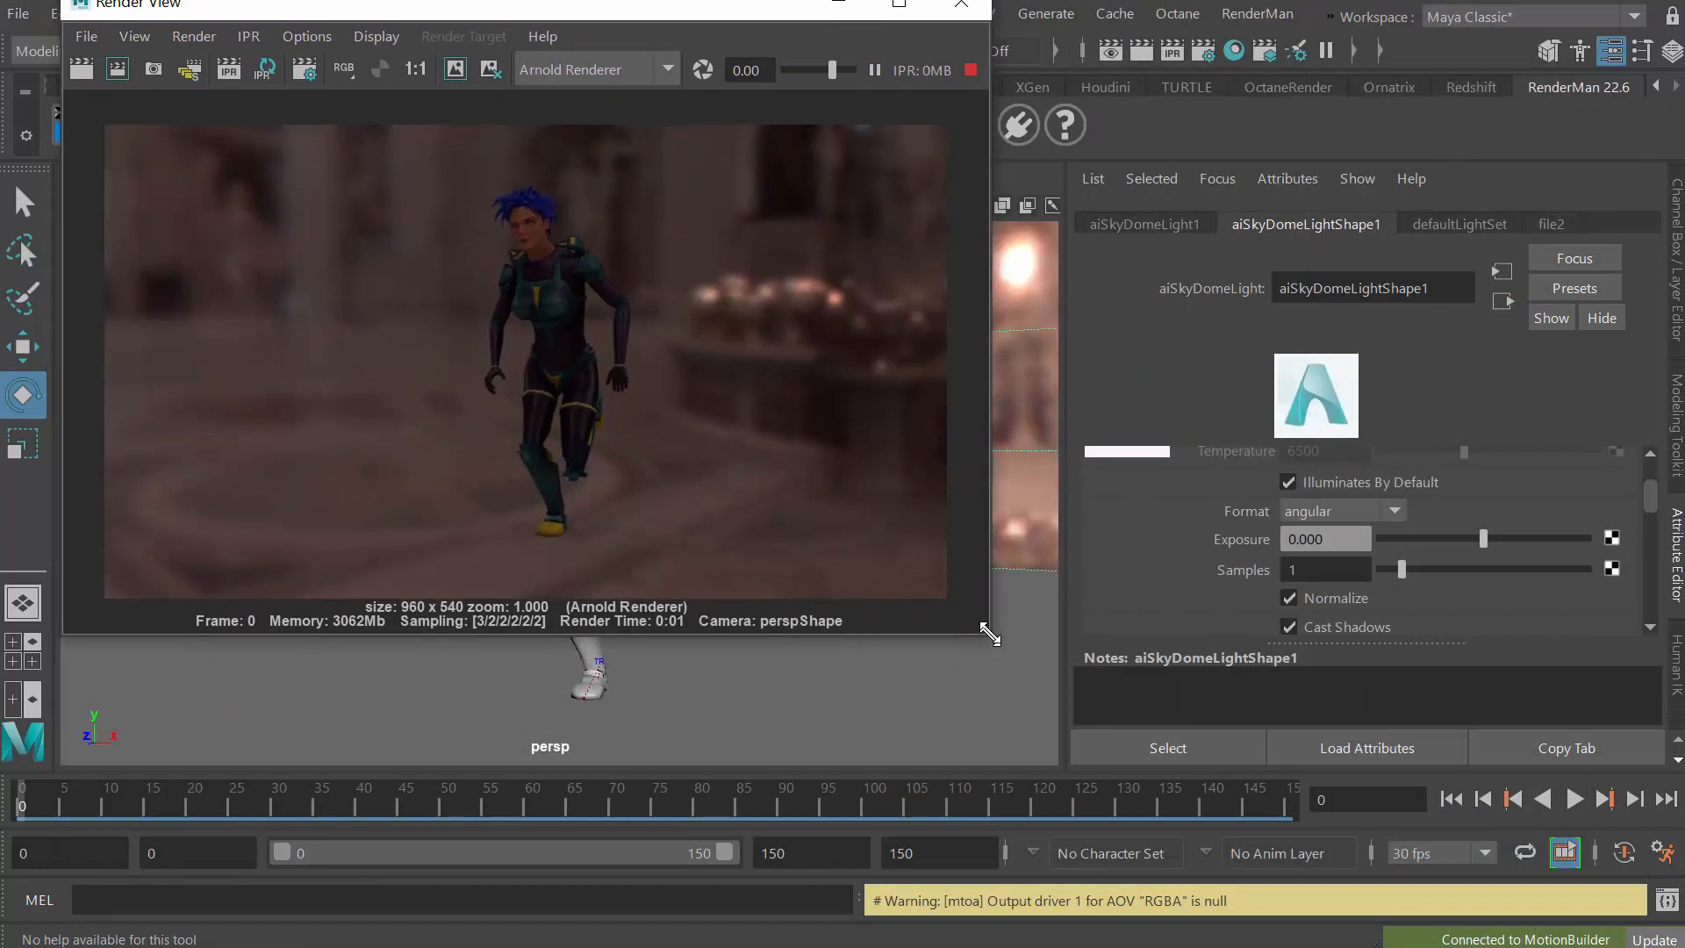
left_click_drag(636, 9, 644, 164)
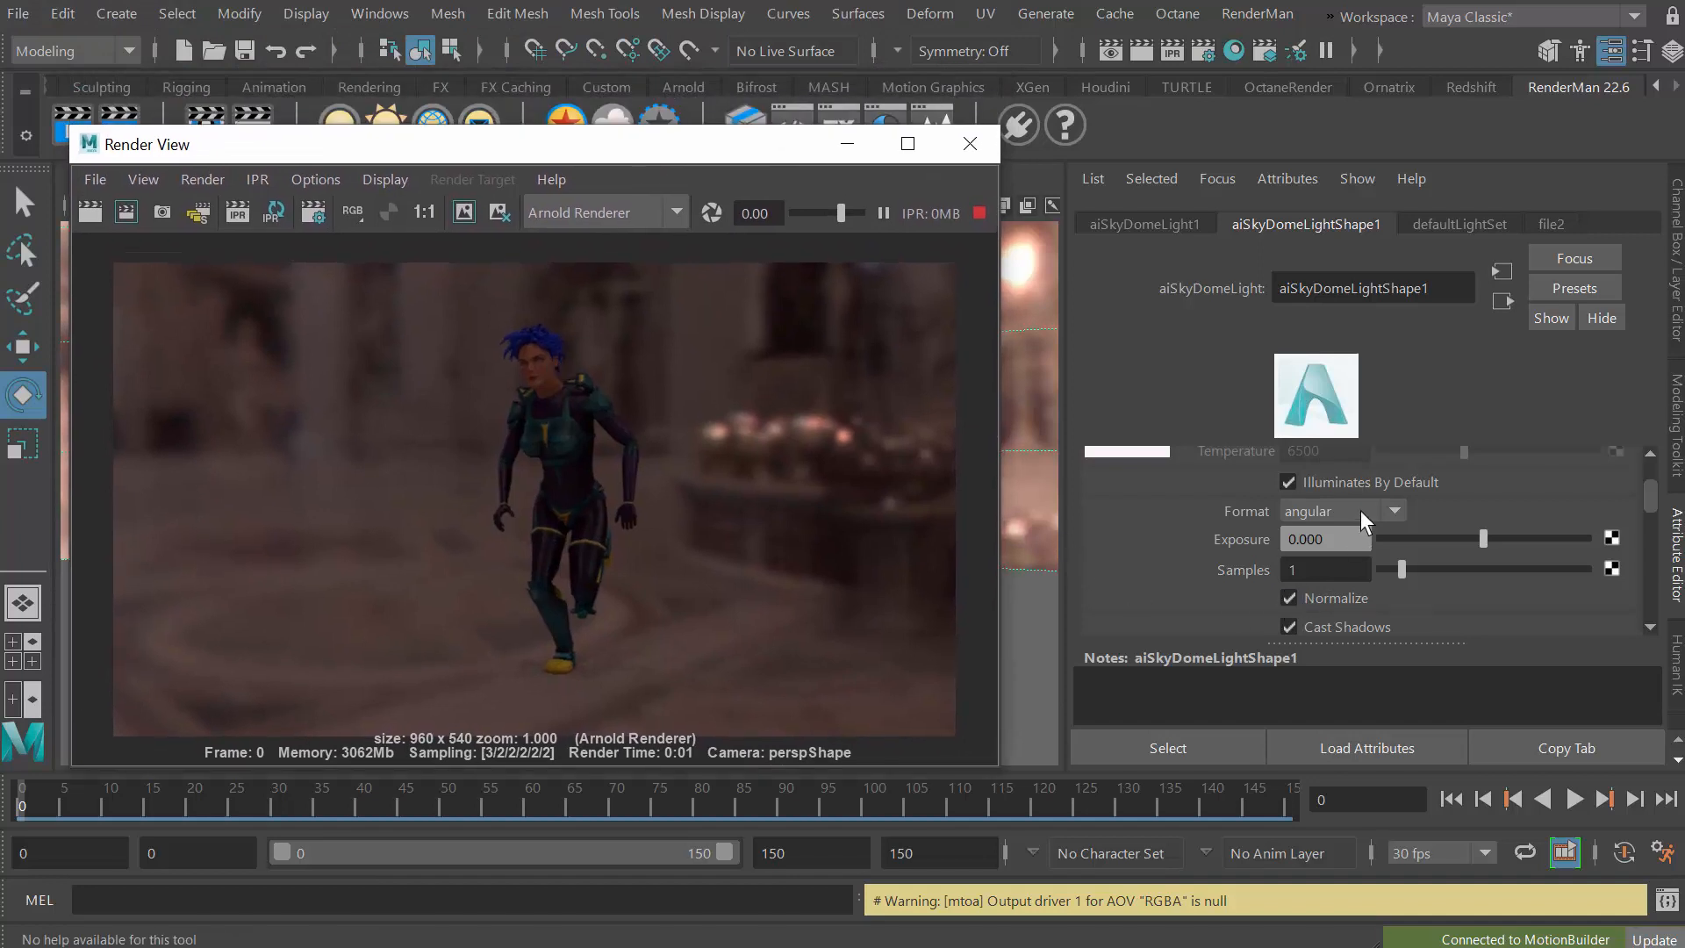
Set the skydome light's intensity to 1.
left_click_drag(1649, 494, 1649, 472)
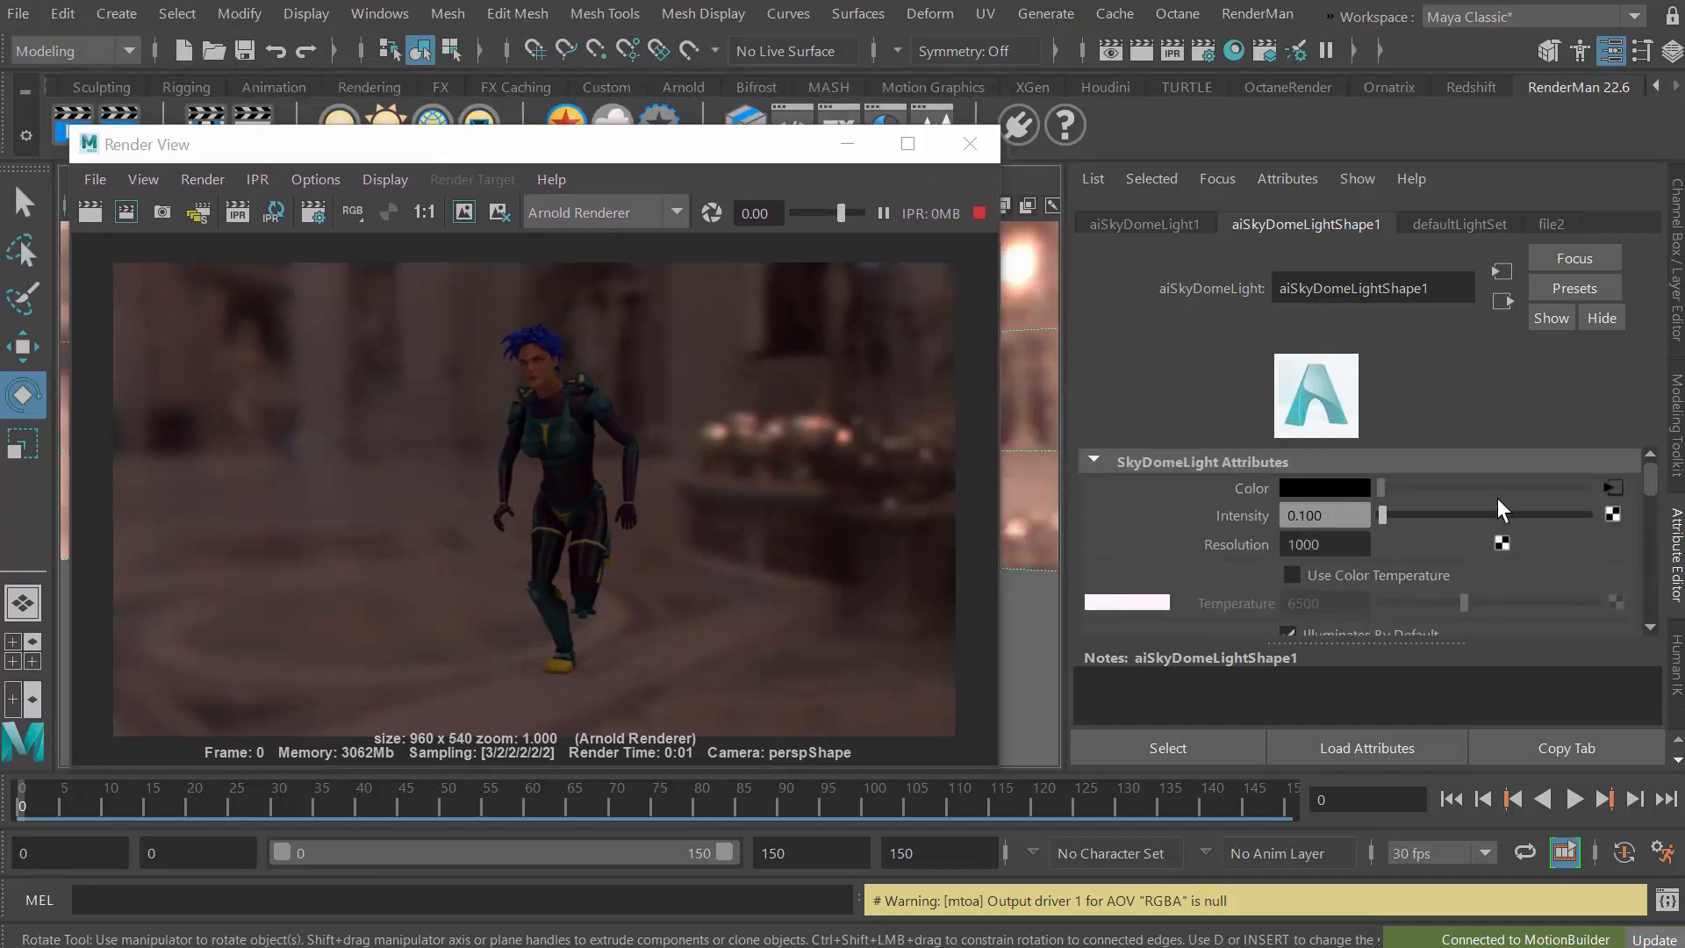
left_click_drag(1337, 516, 1251, 524)
type("1")
key("Return")
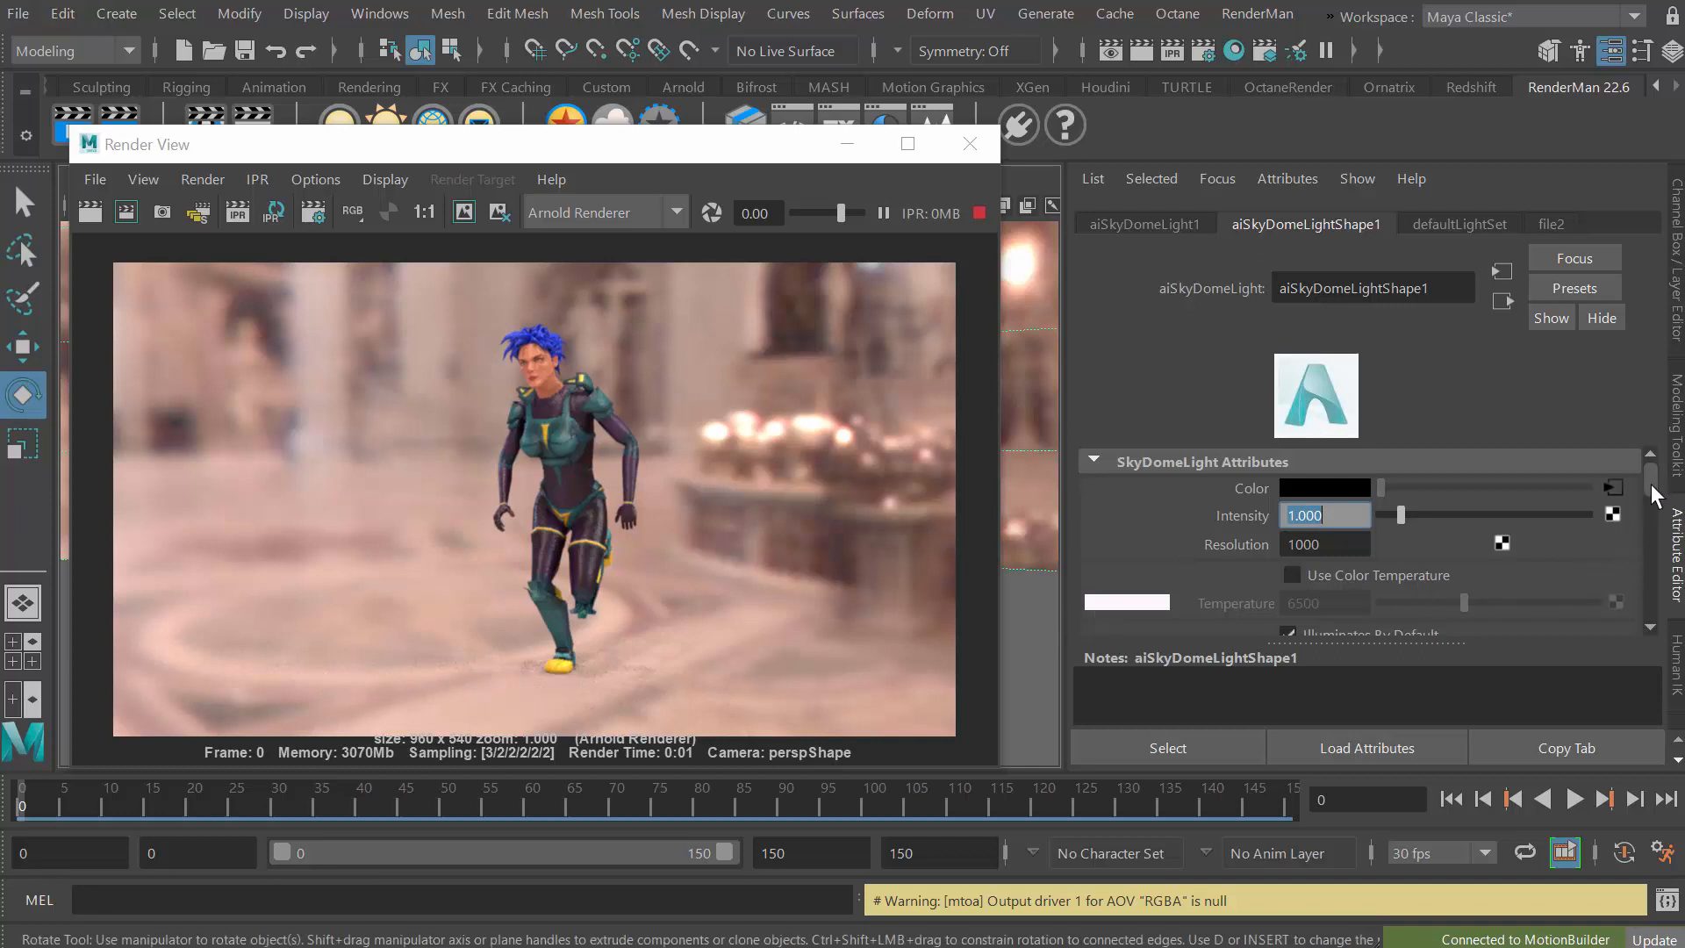
Set the skydome light's samples to 4 and shift the Render View slightly to check the ground shadow.
scroll(1654, 496, "down", 3)
left_click(1332, 581)
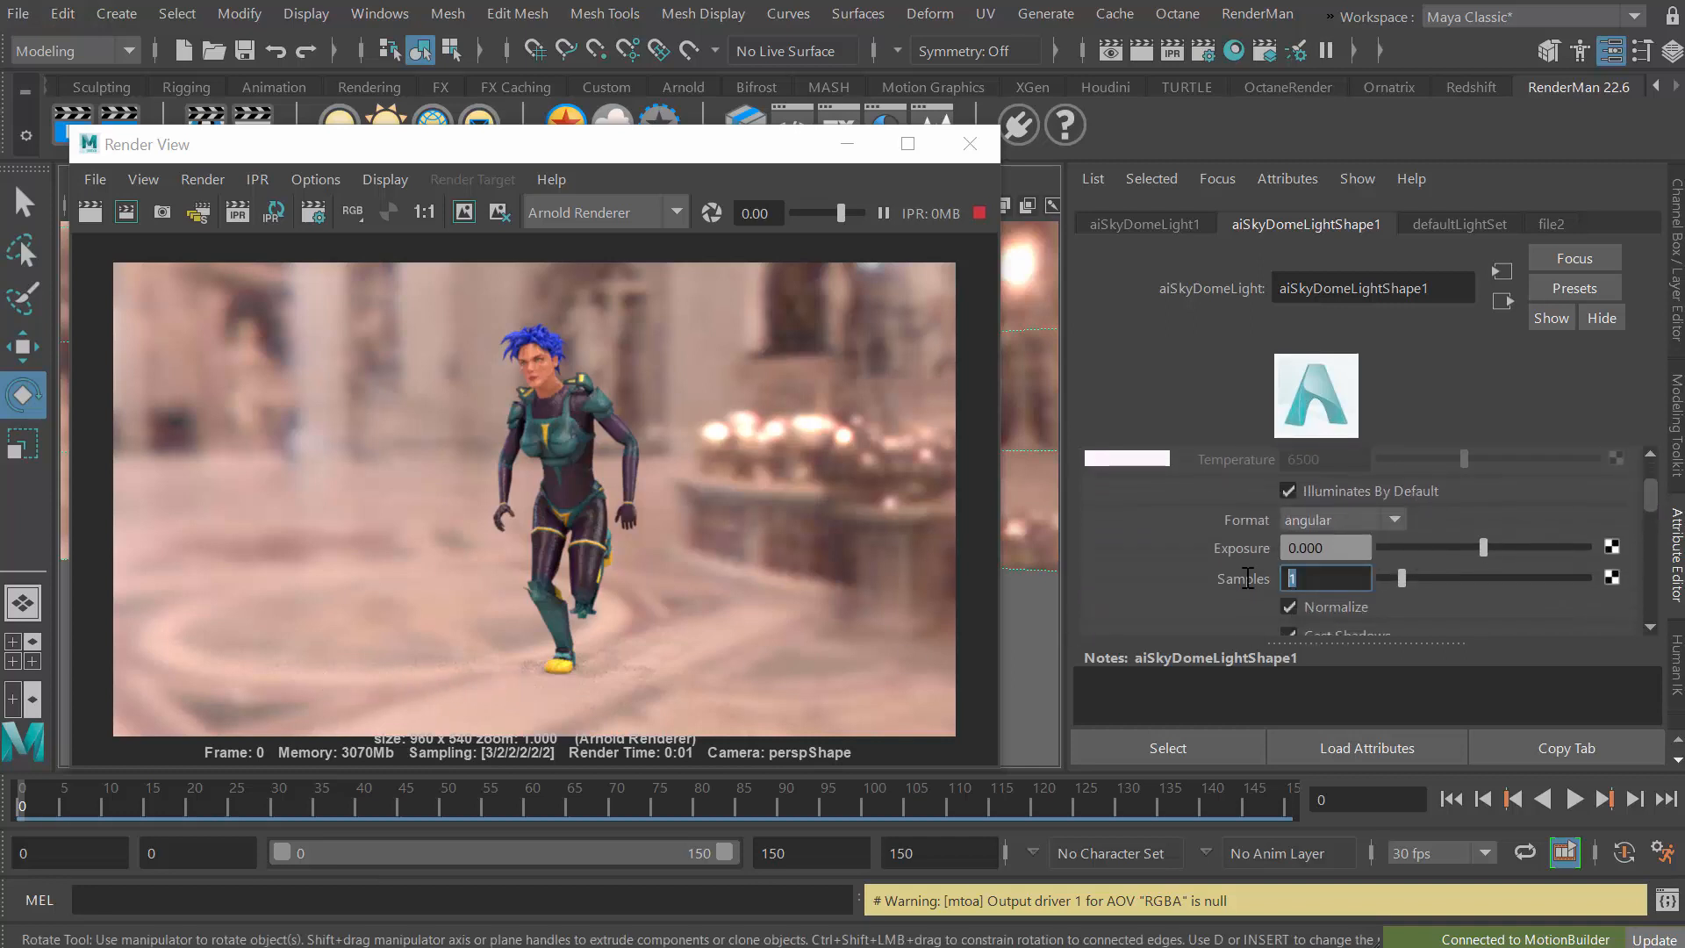
type("4")
key("Return")
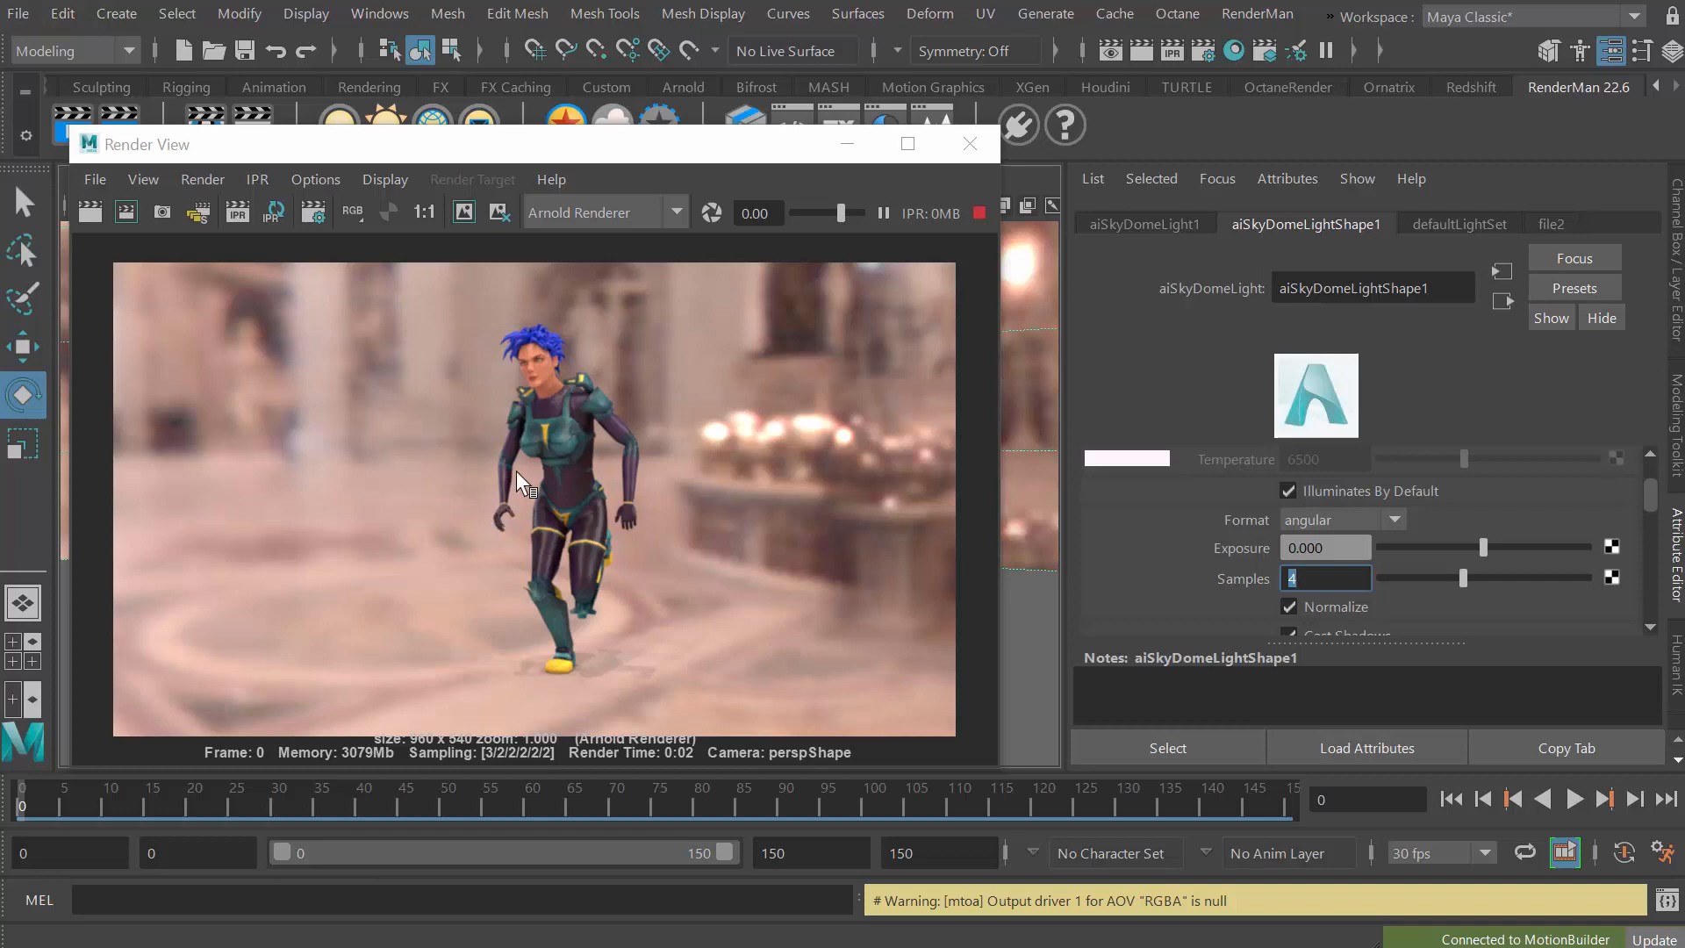
left_click_drag(608, 155, 663, 135)
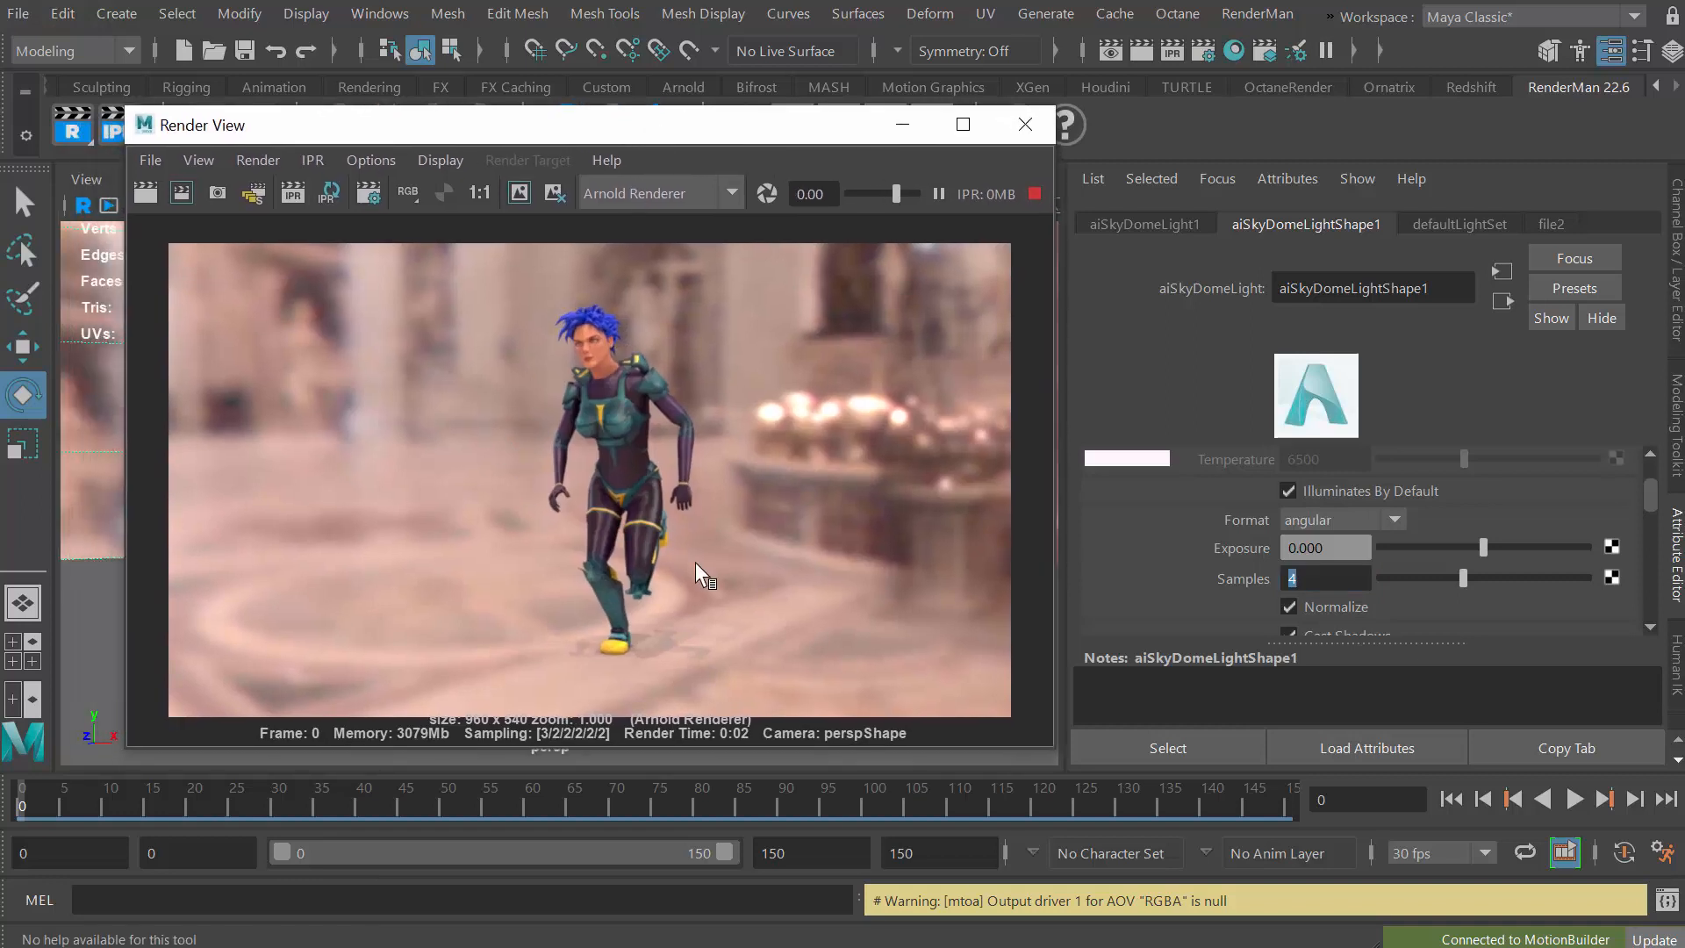
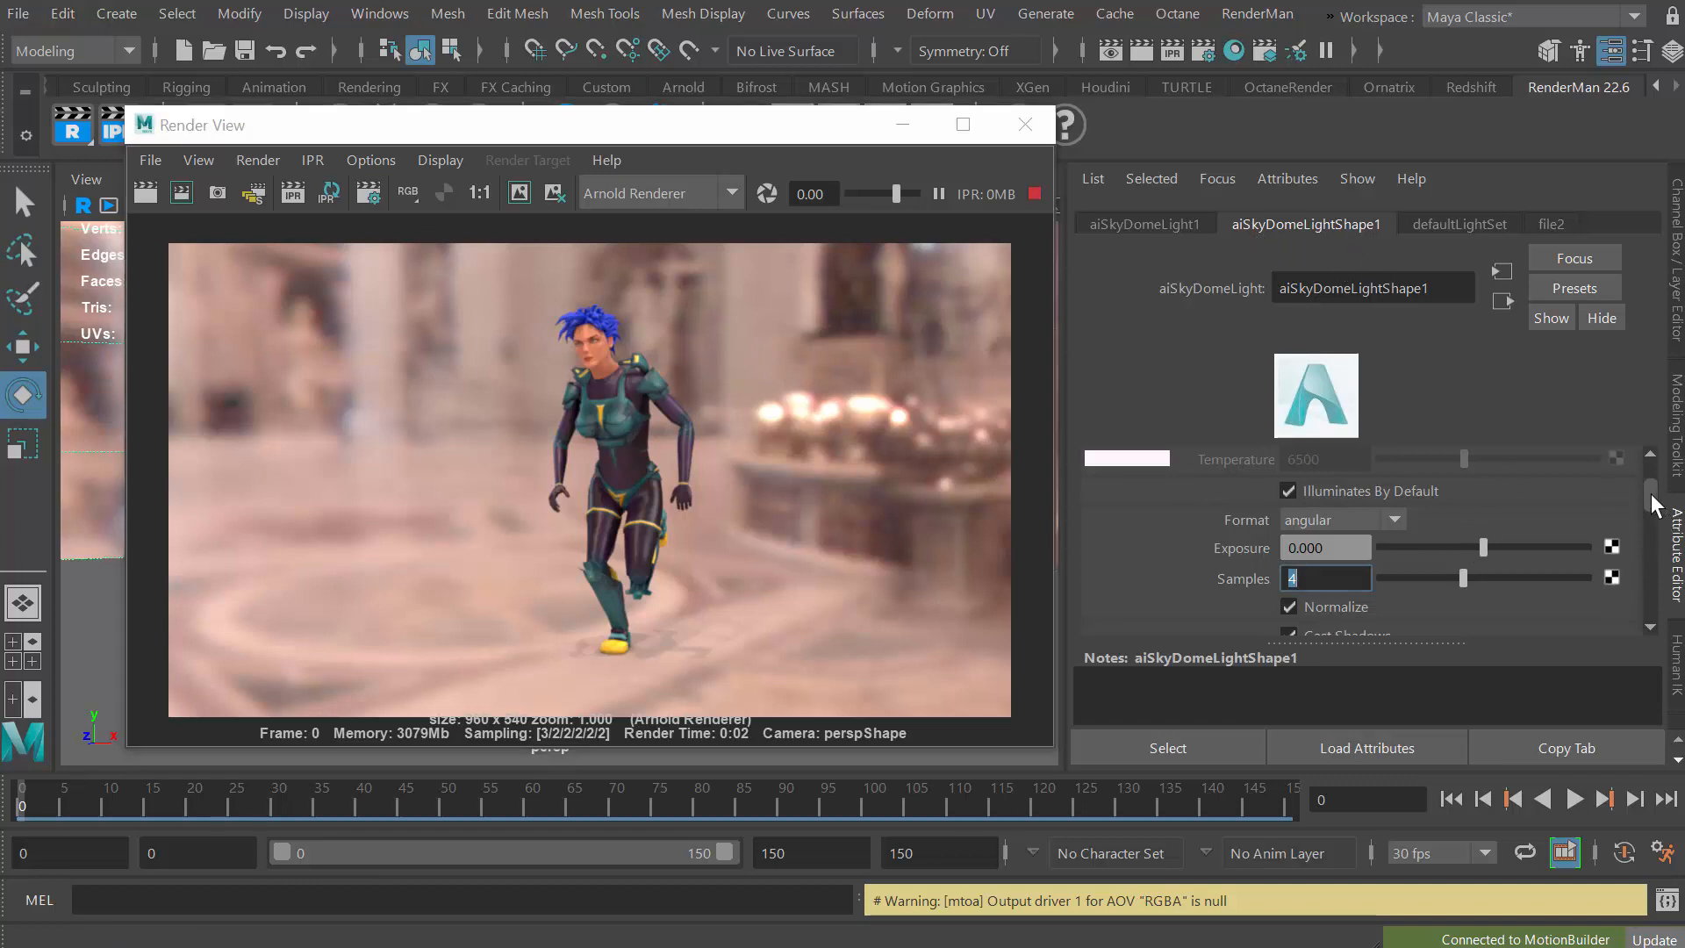
Bring up the skydome light's Camera visibility value and close the Render View.
left_click_drag(1650, 493, 1646, 524)
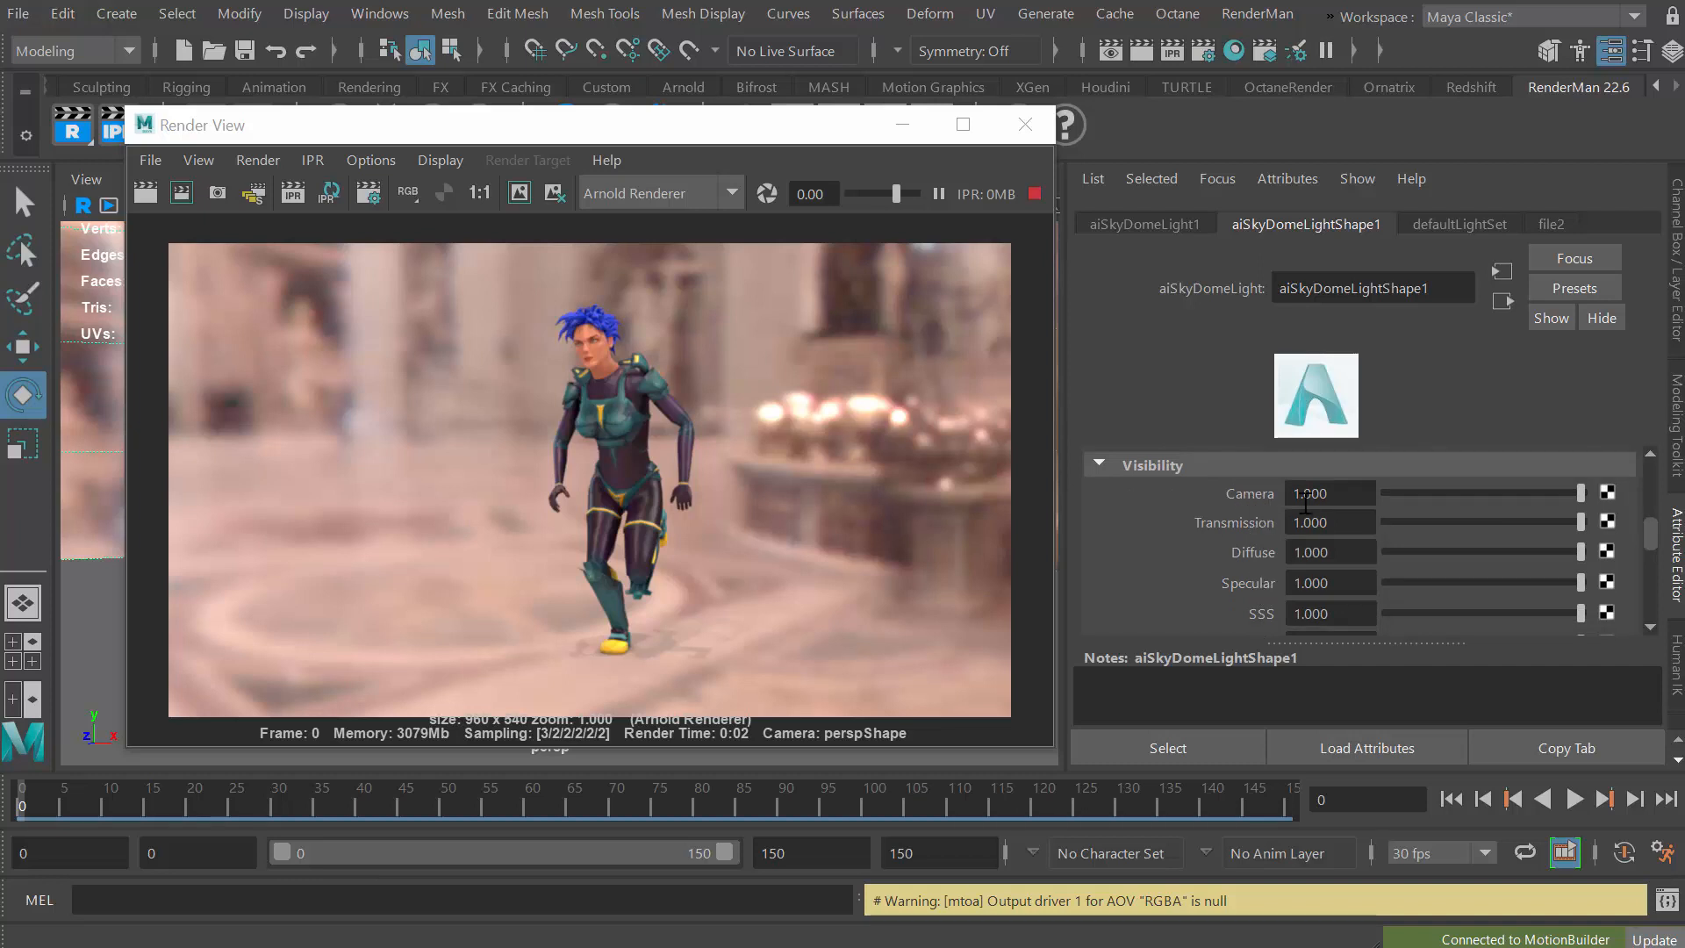
left_click(1347, 494)
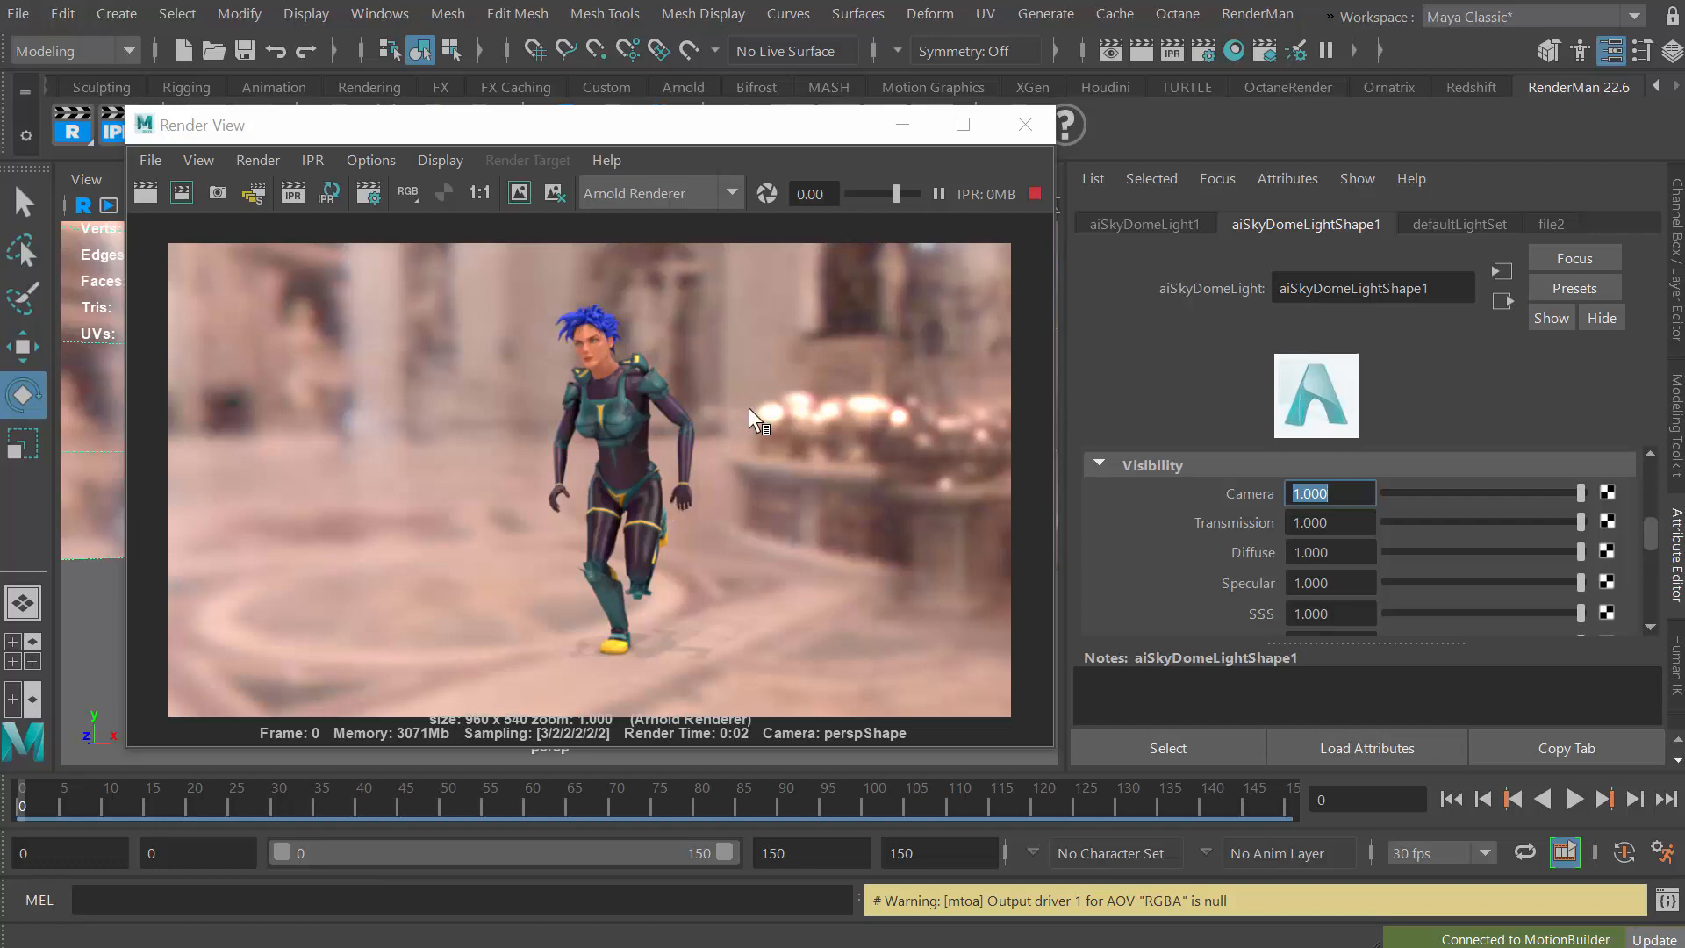
left_click(1024, 125)
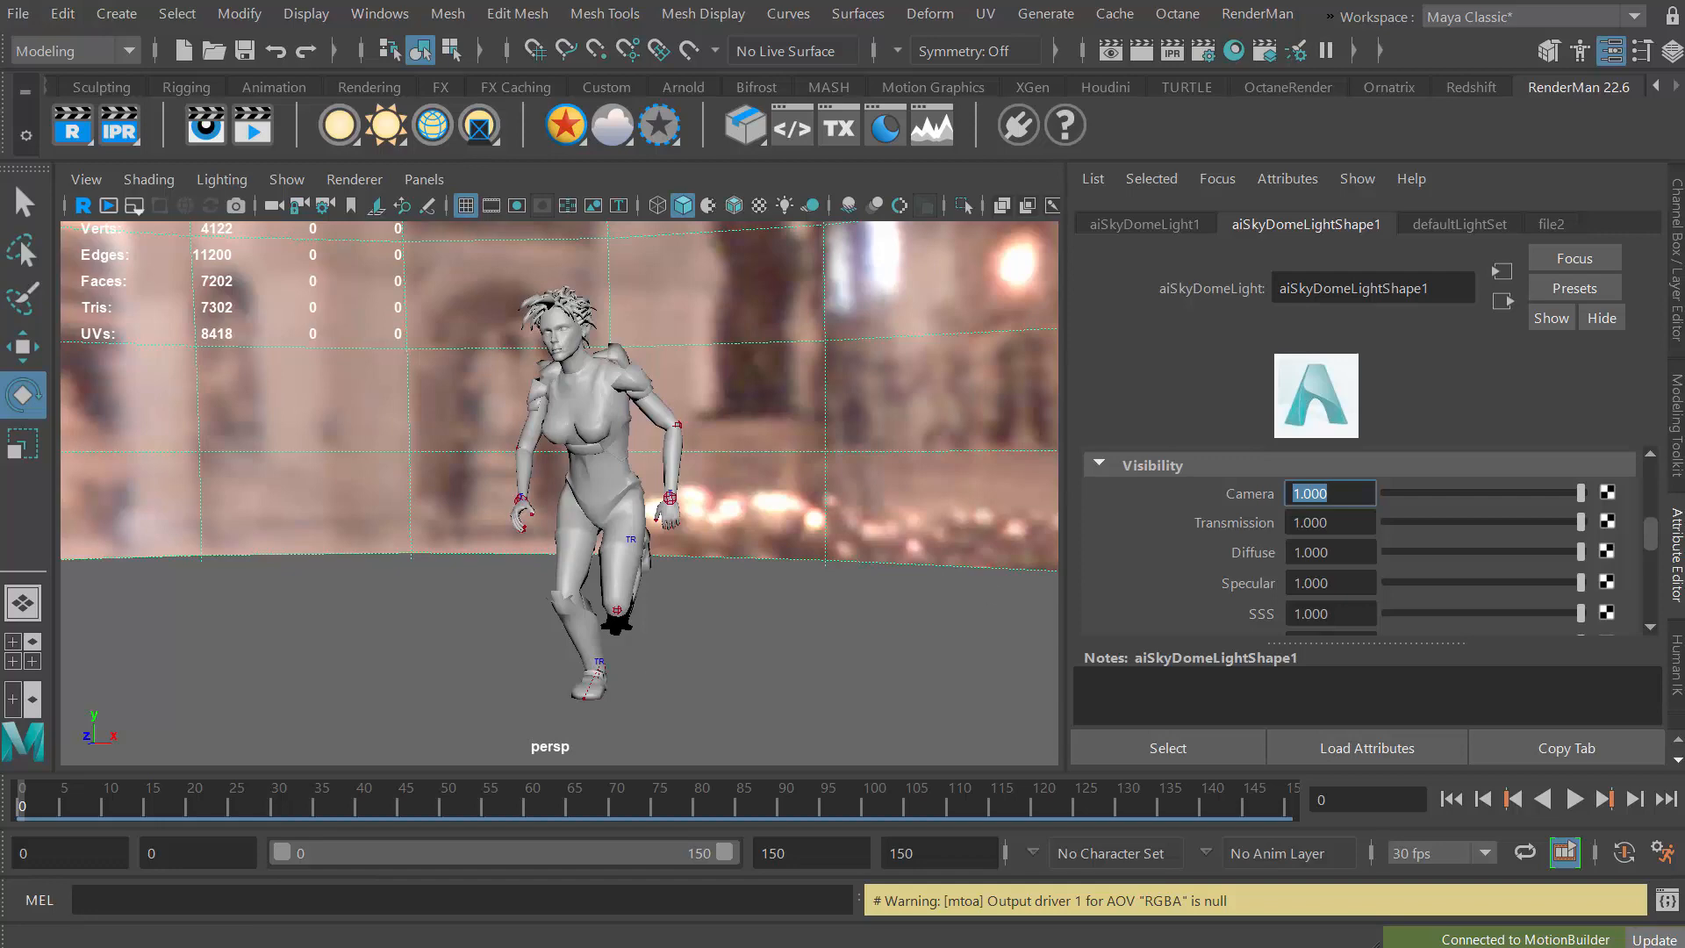
In the common render settings, set the image format to jpeg and the frame/animation extension to name.#.ext.
left_click_drag(1684, 65, 868, 28)
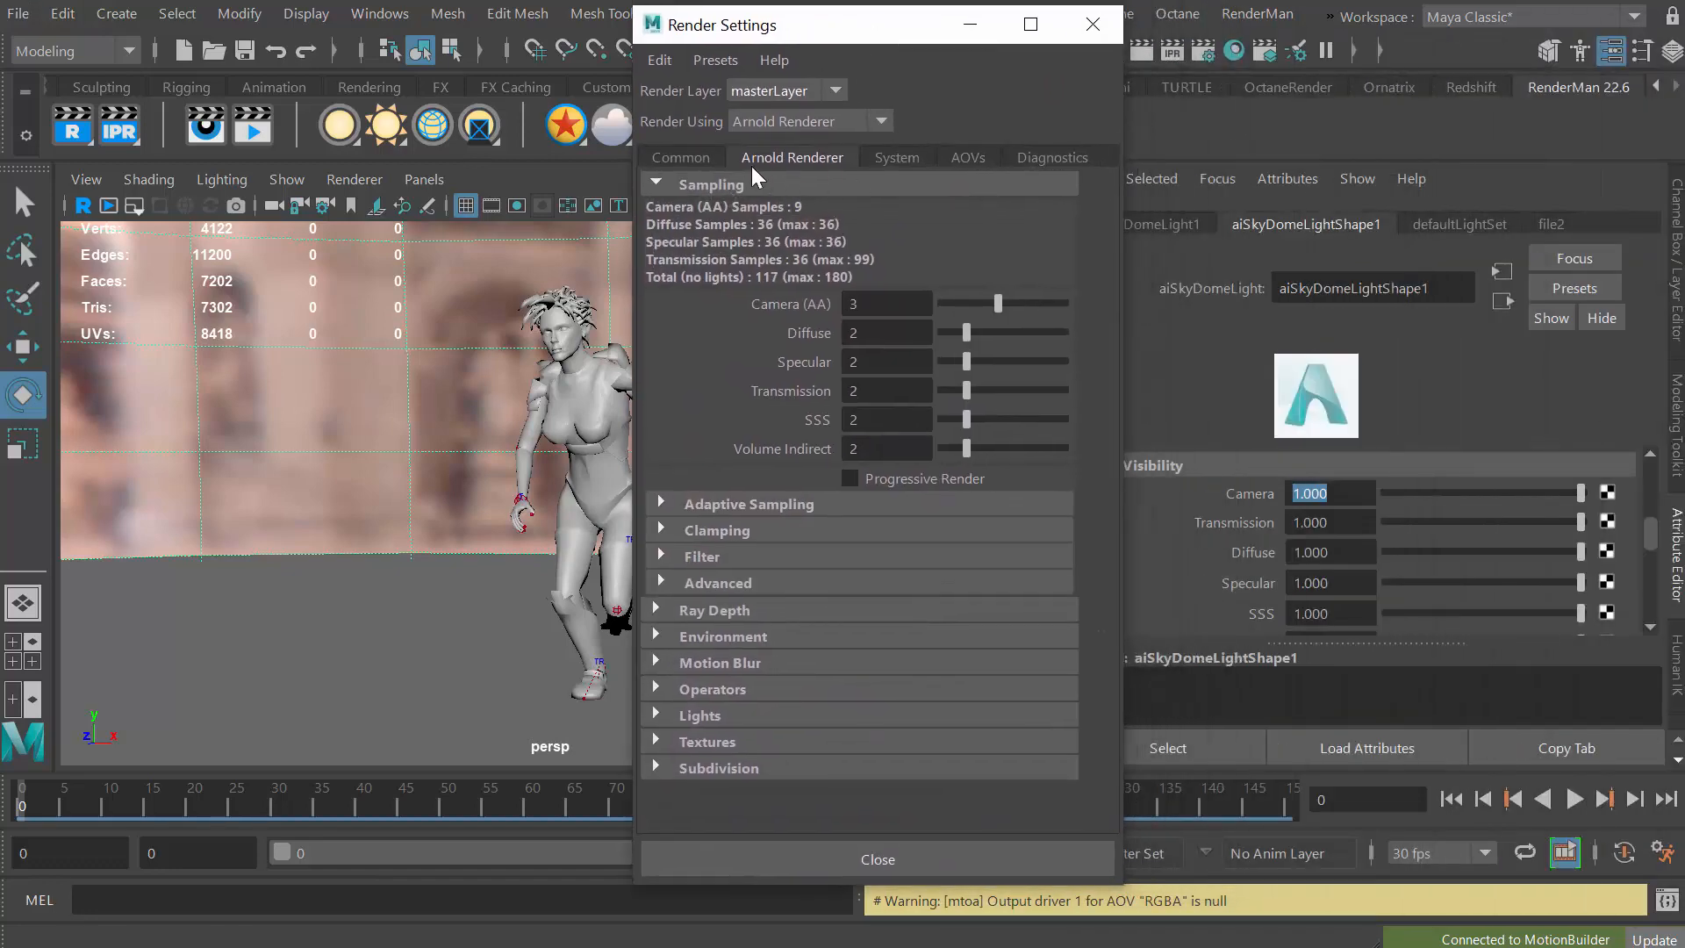
left_click(679, 161)
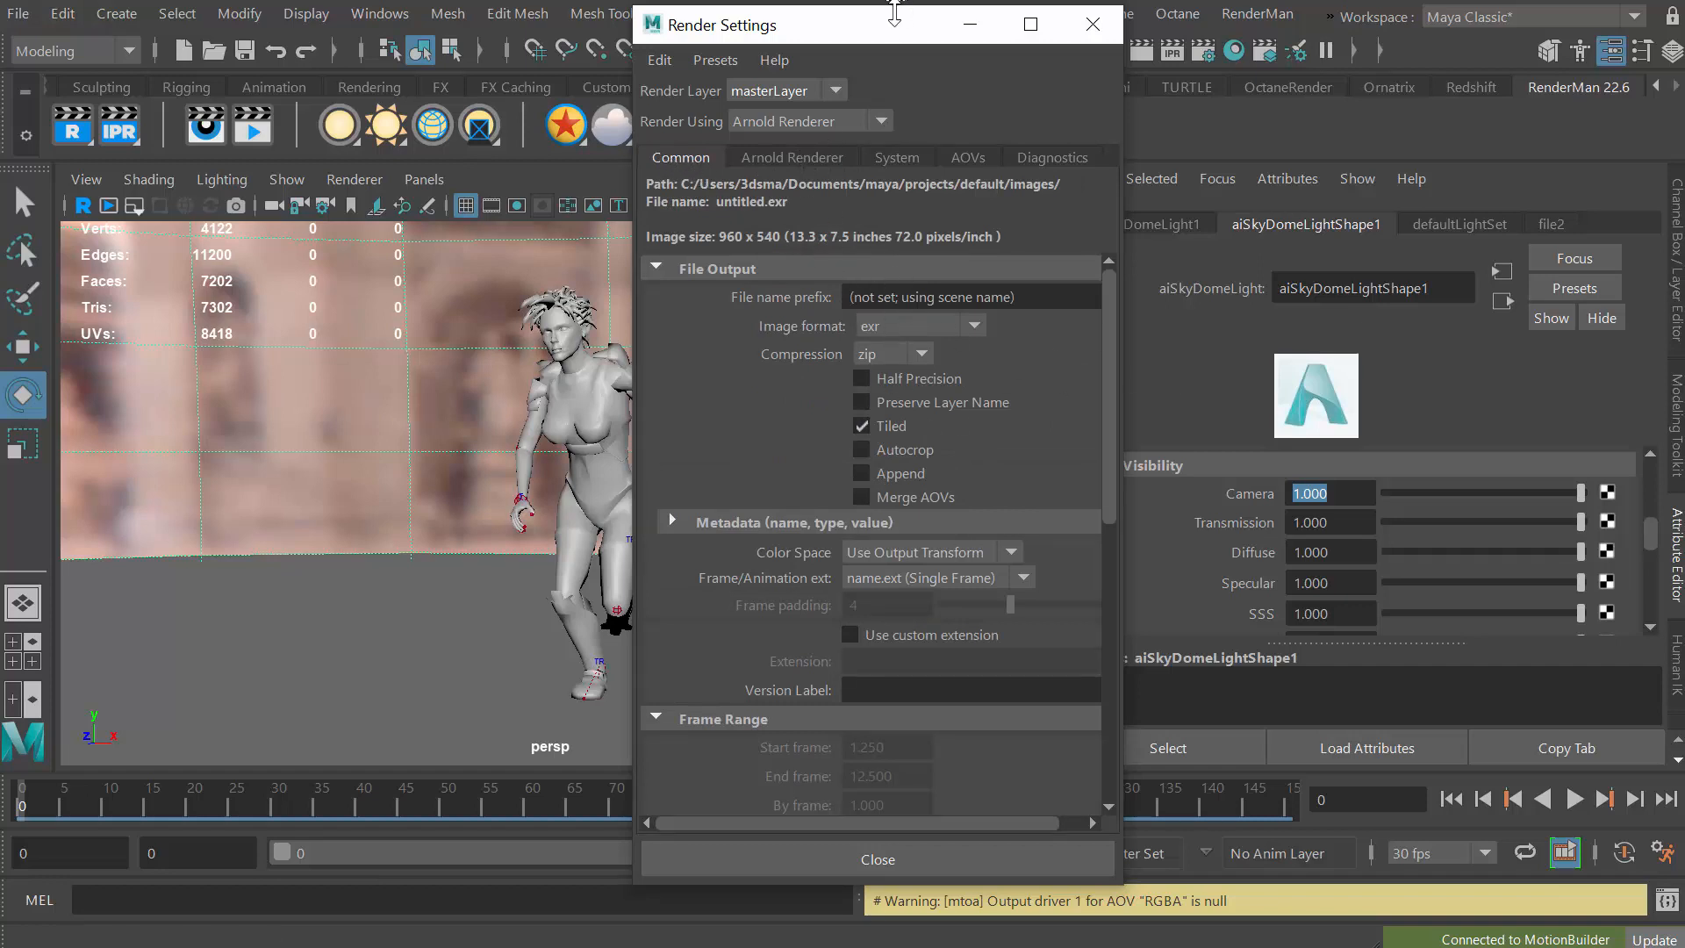
left_click_drag(891, 25, 887, 16)
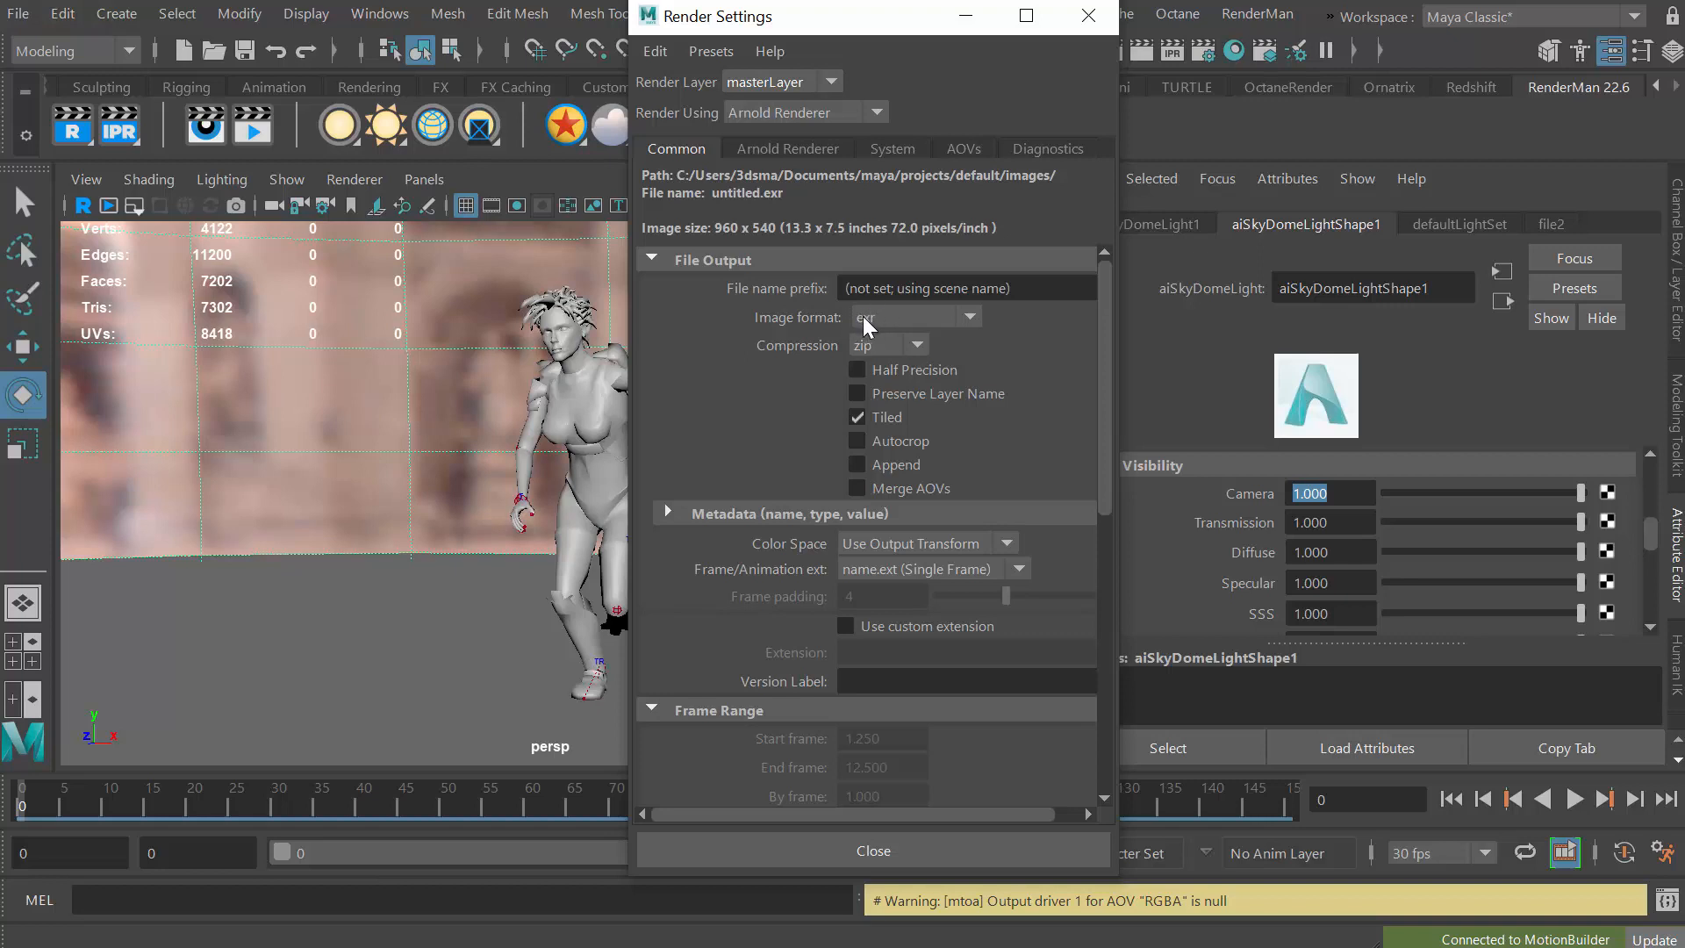
left_click(969, 318)
left_click(964, 347)
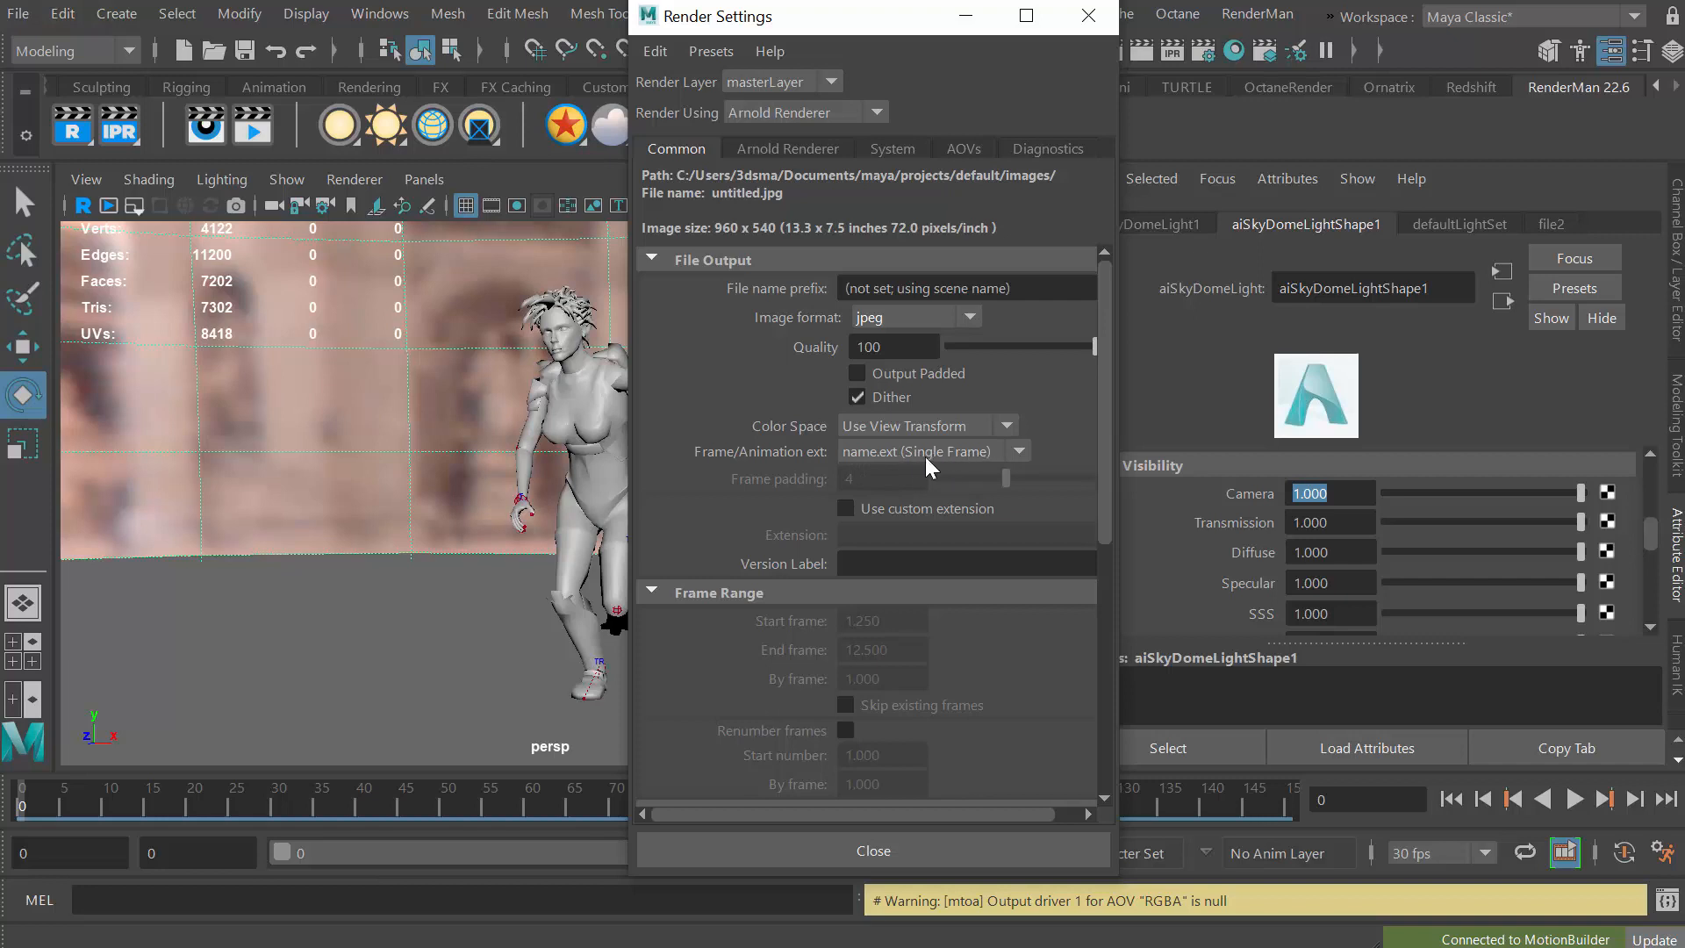
left_click(1017, 451)
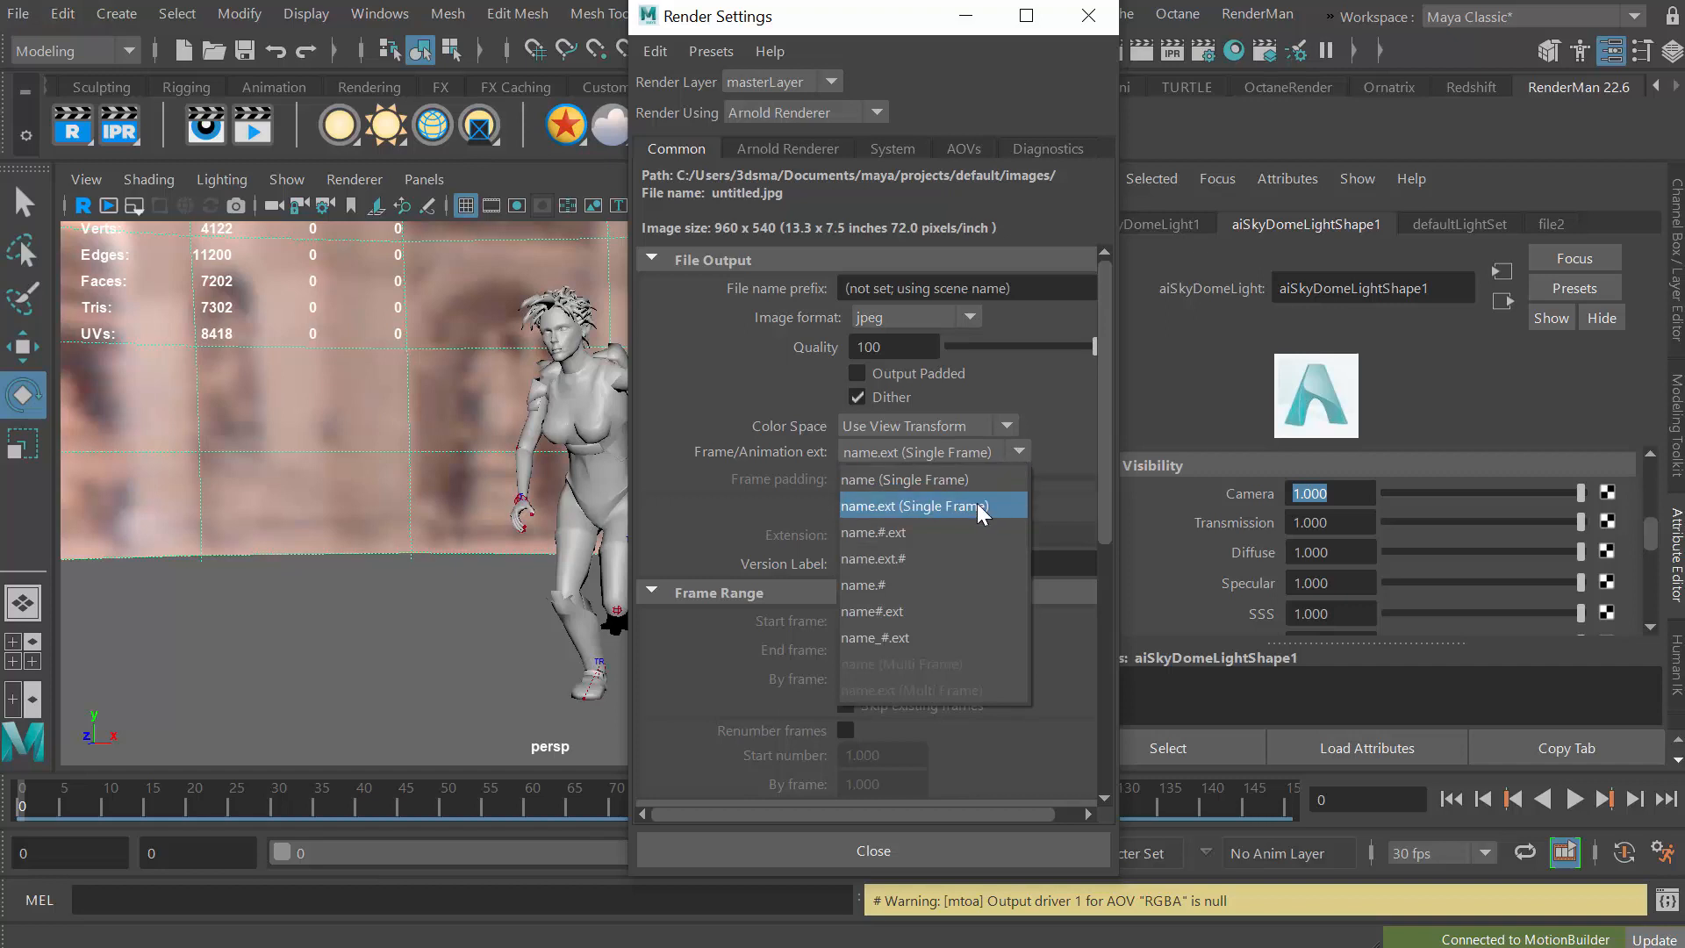
left_click(965, 531)
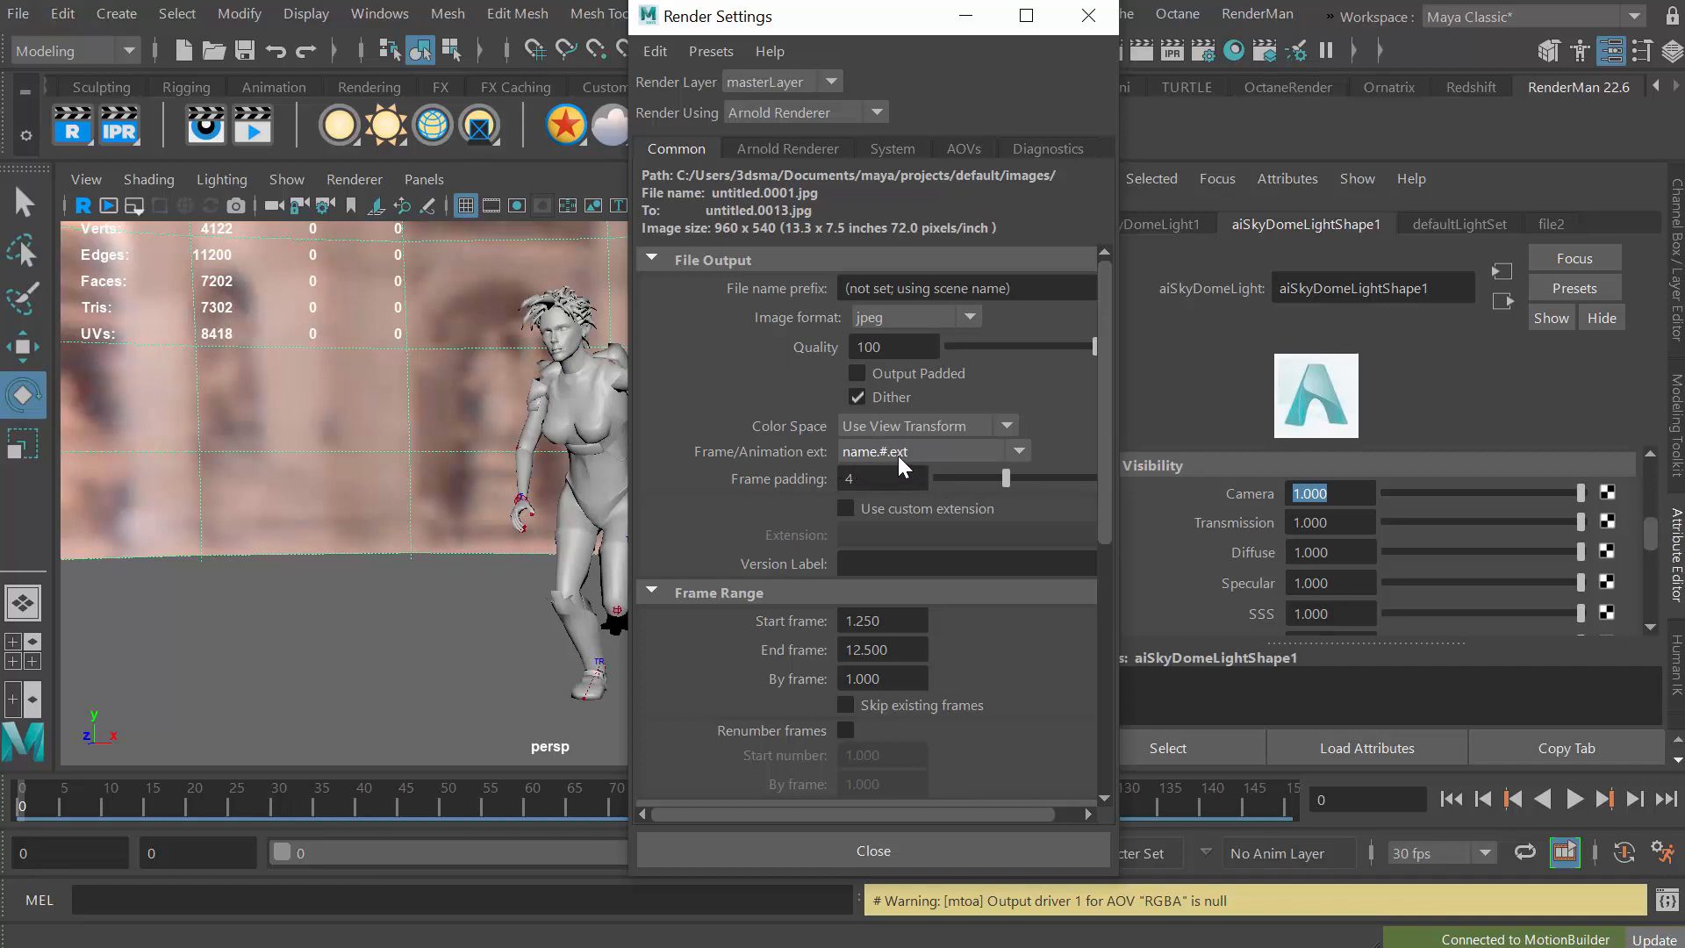
Set the render frame range to start at frame 0 and end at frame 120.
left_click_drag(1102, 466, 1098, 562)
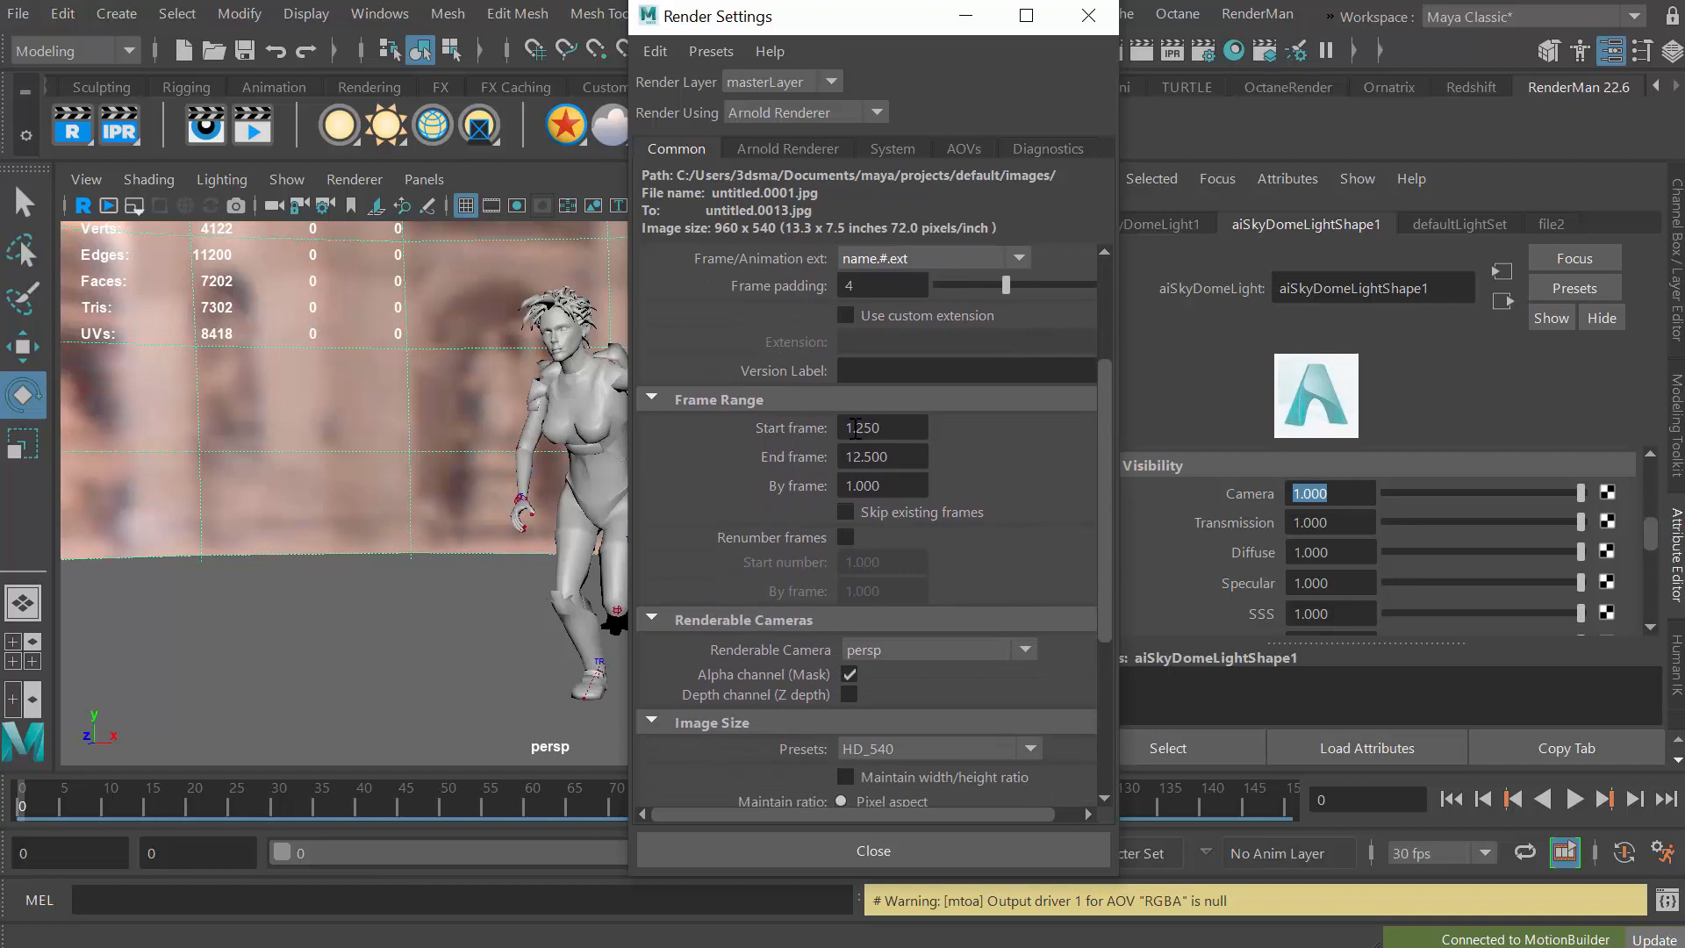
double_click(867, 428)
type("0")
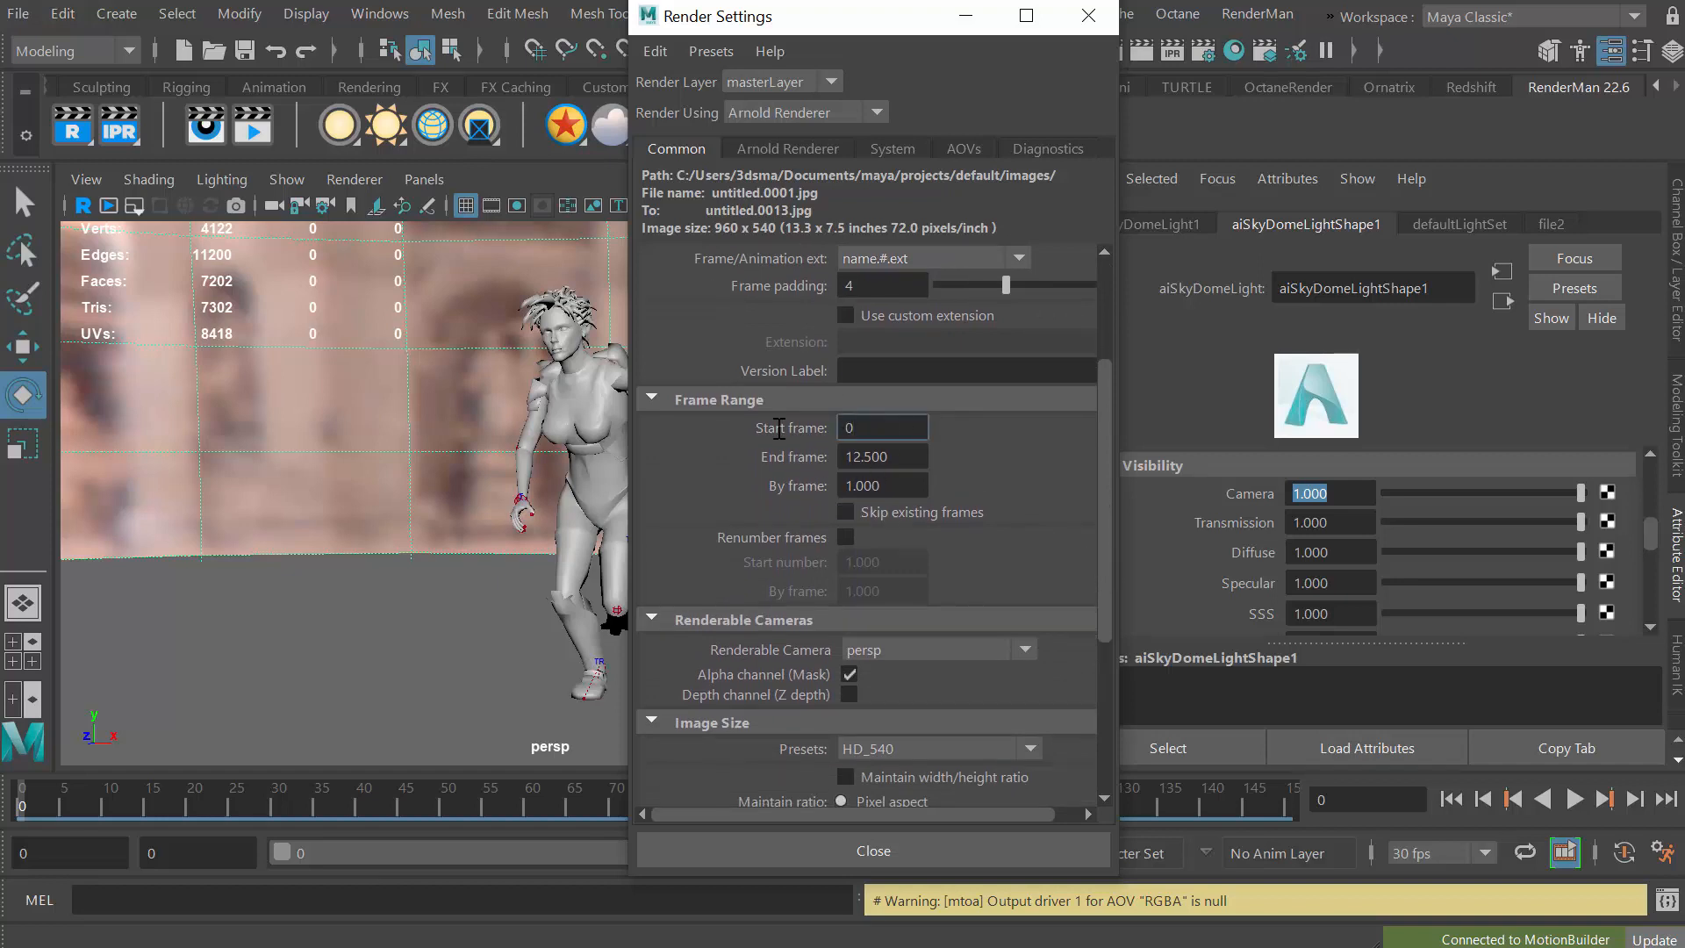
key("Tab")
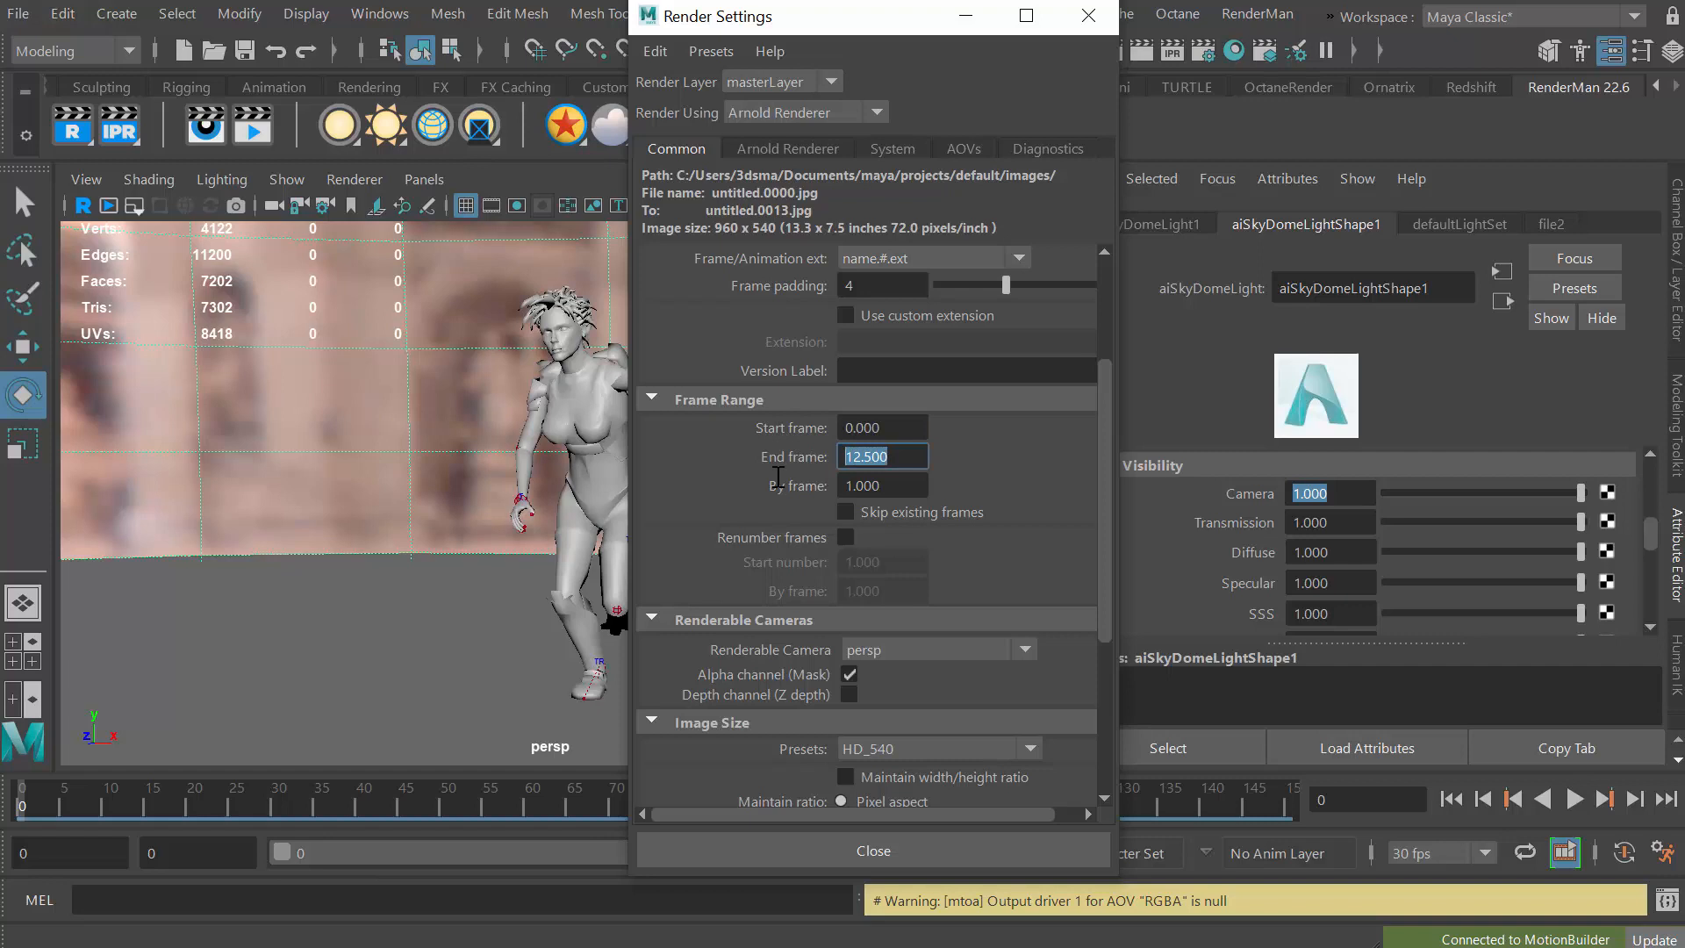
type("120")
left_click(906, 428)
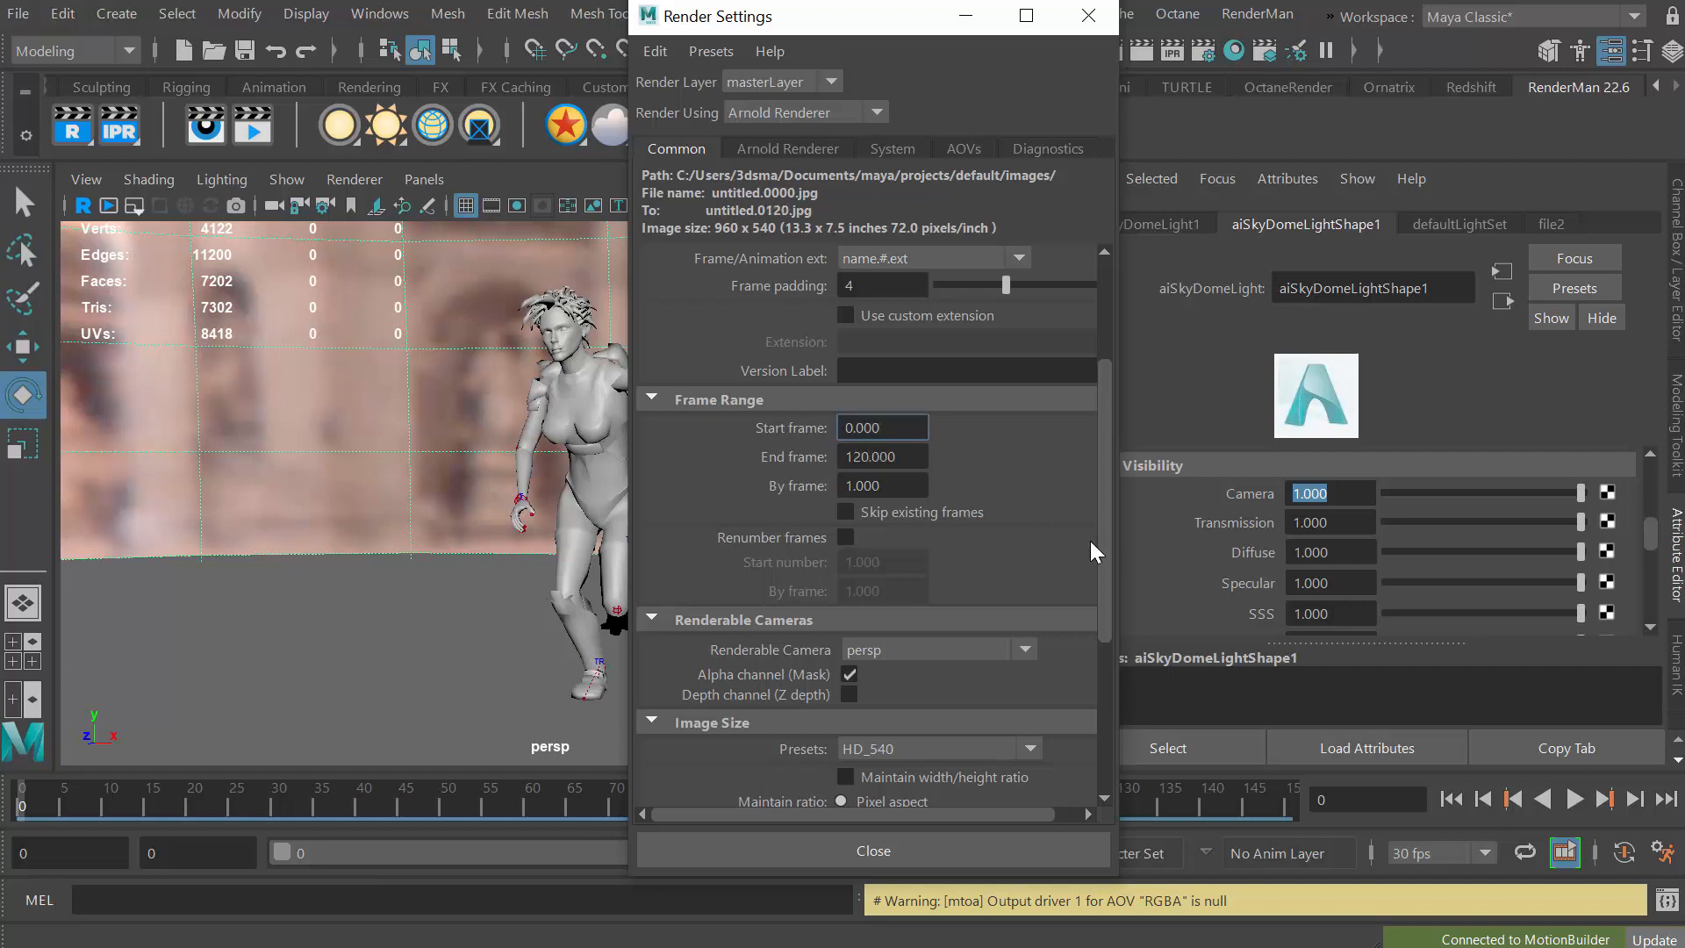
Set the render image size preset to HD_1080 and move the Render Settings window clear of the viewport.
scroll(1103, 538, "down", 3)
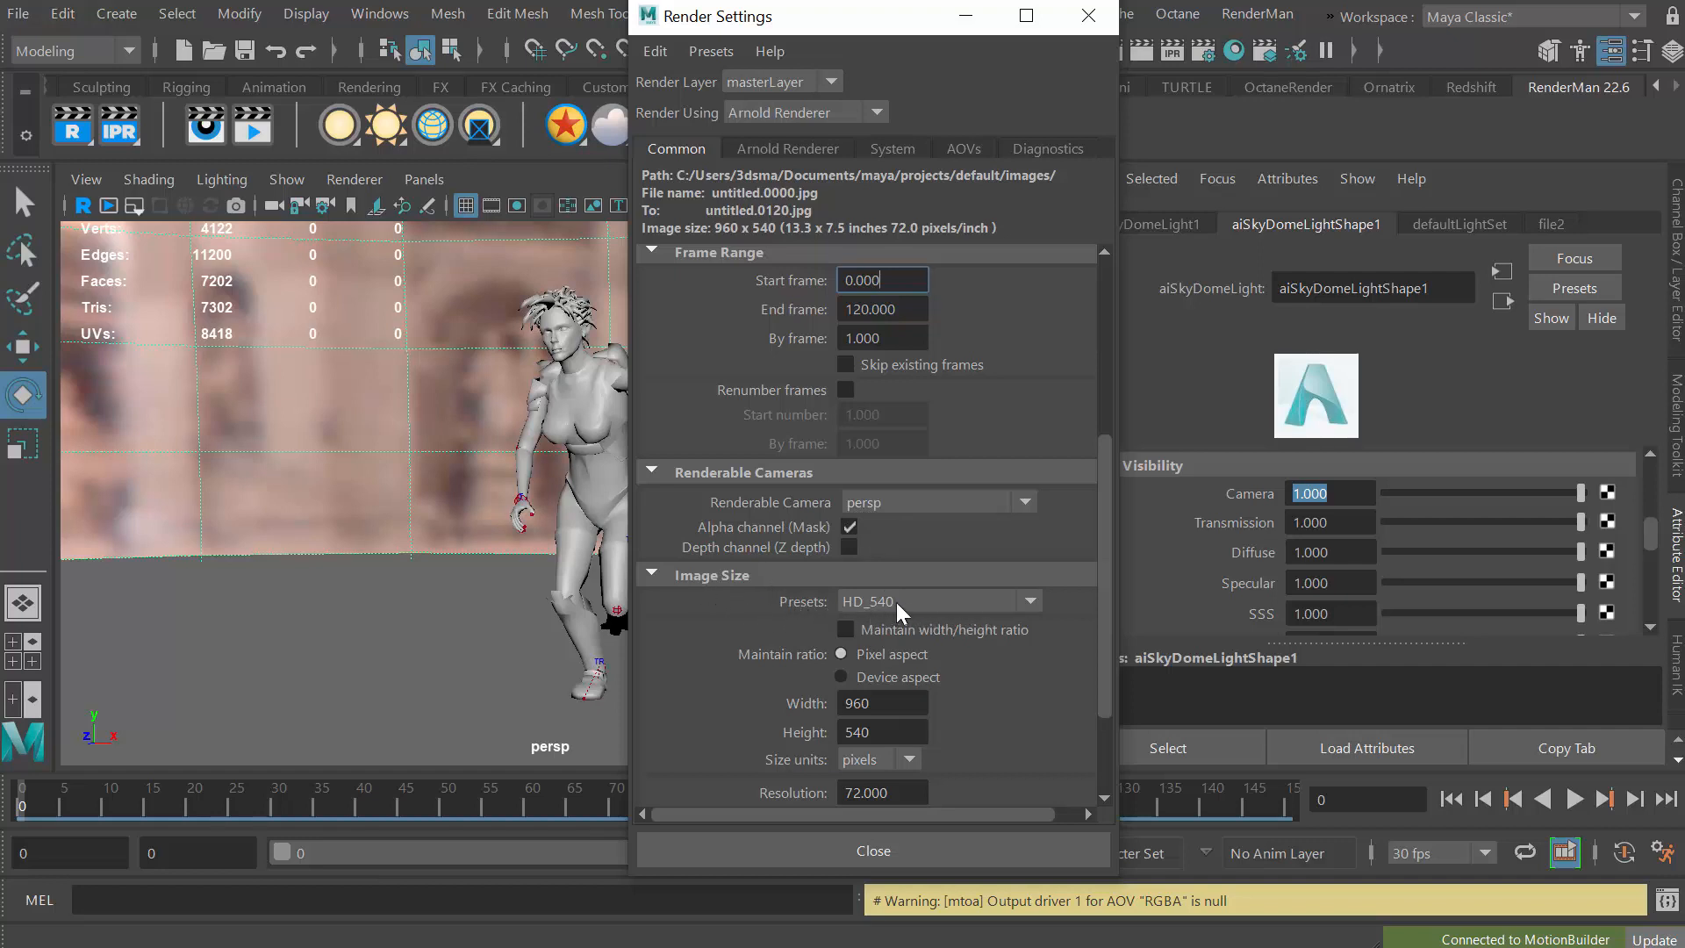
left_click(1032, 600)
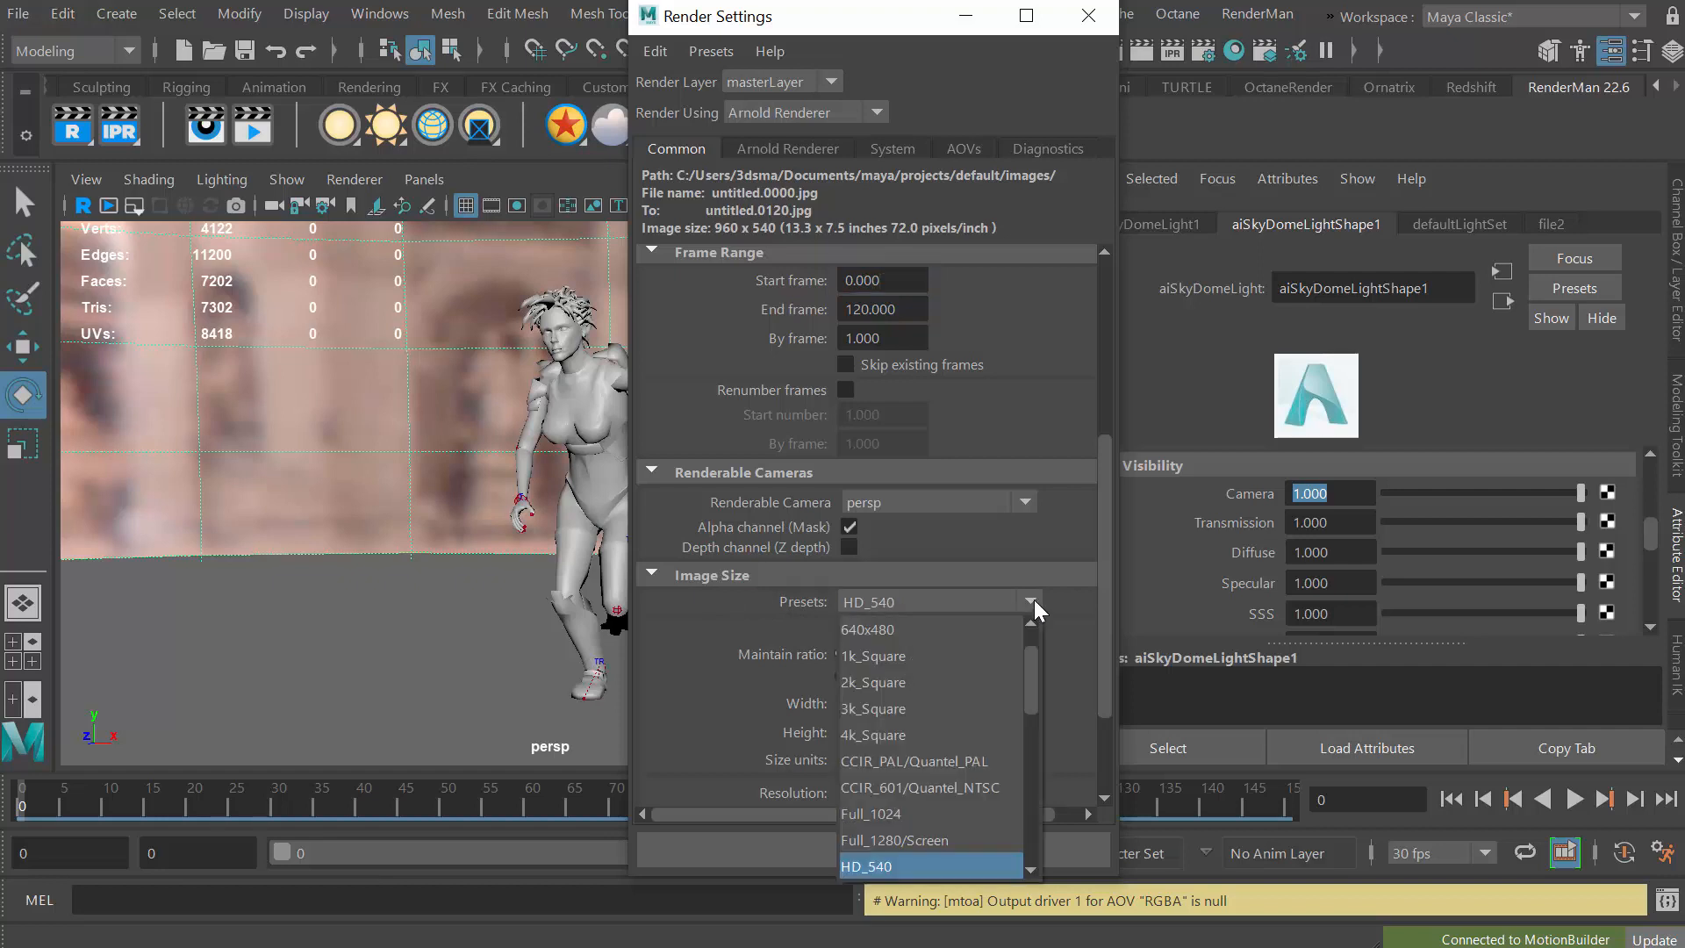
left_click_drag(1034, 661, 1030, 713)
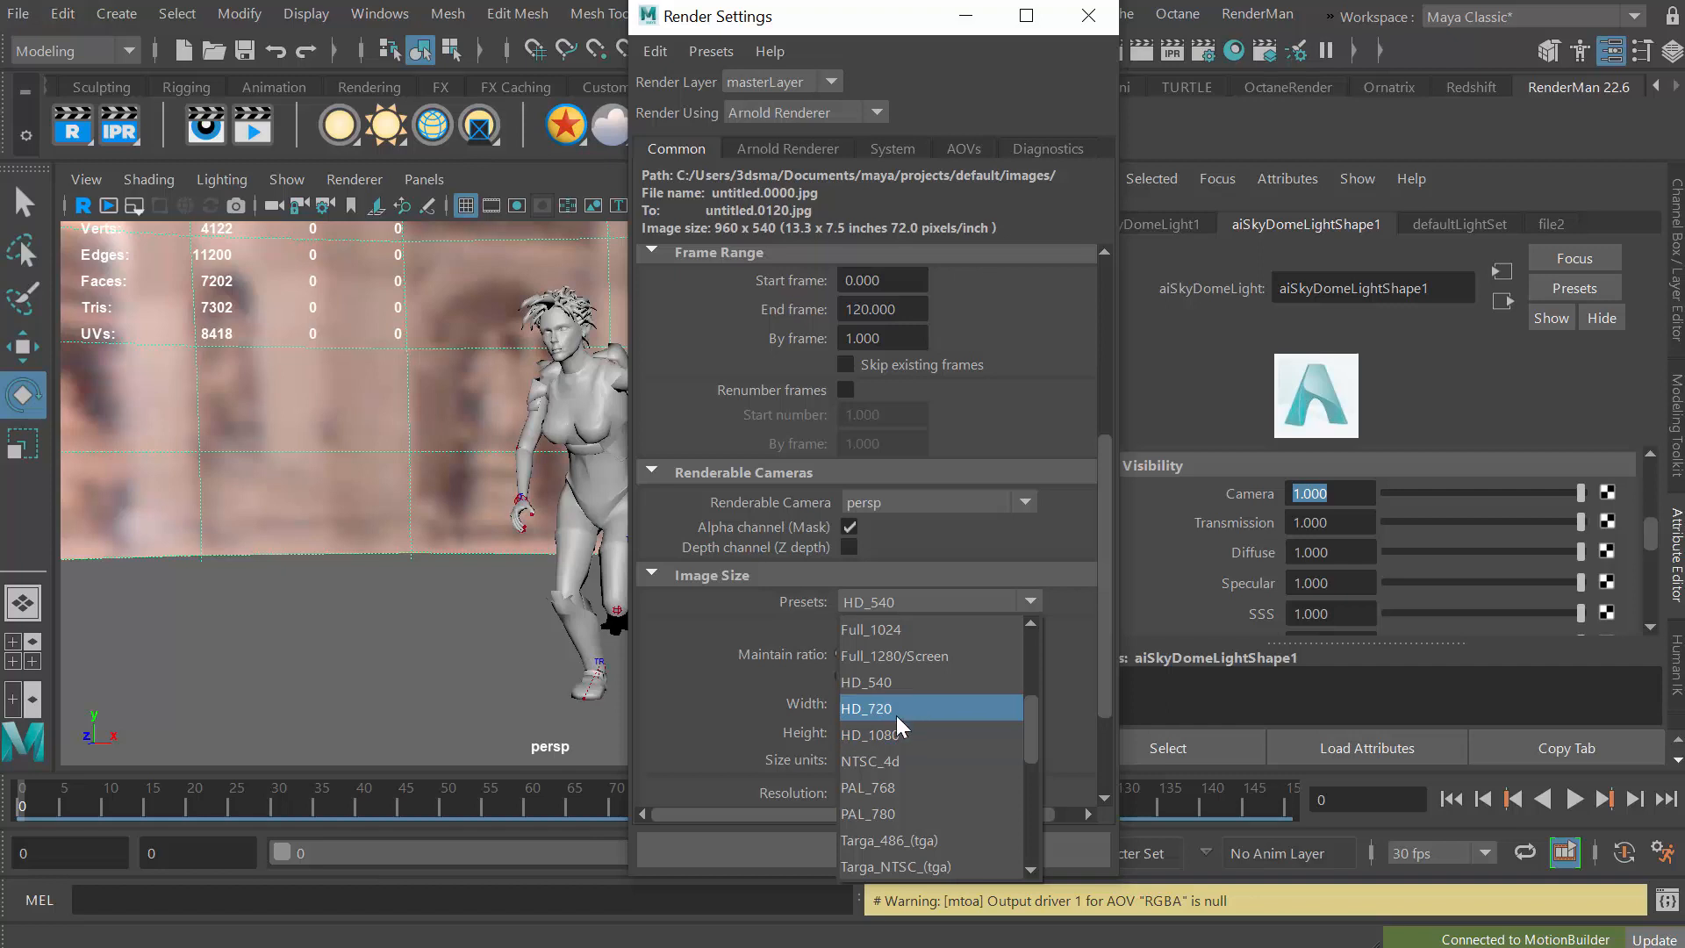
left_click(883, 735)
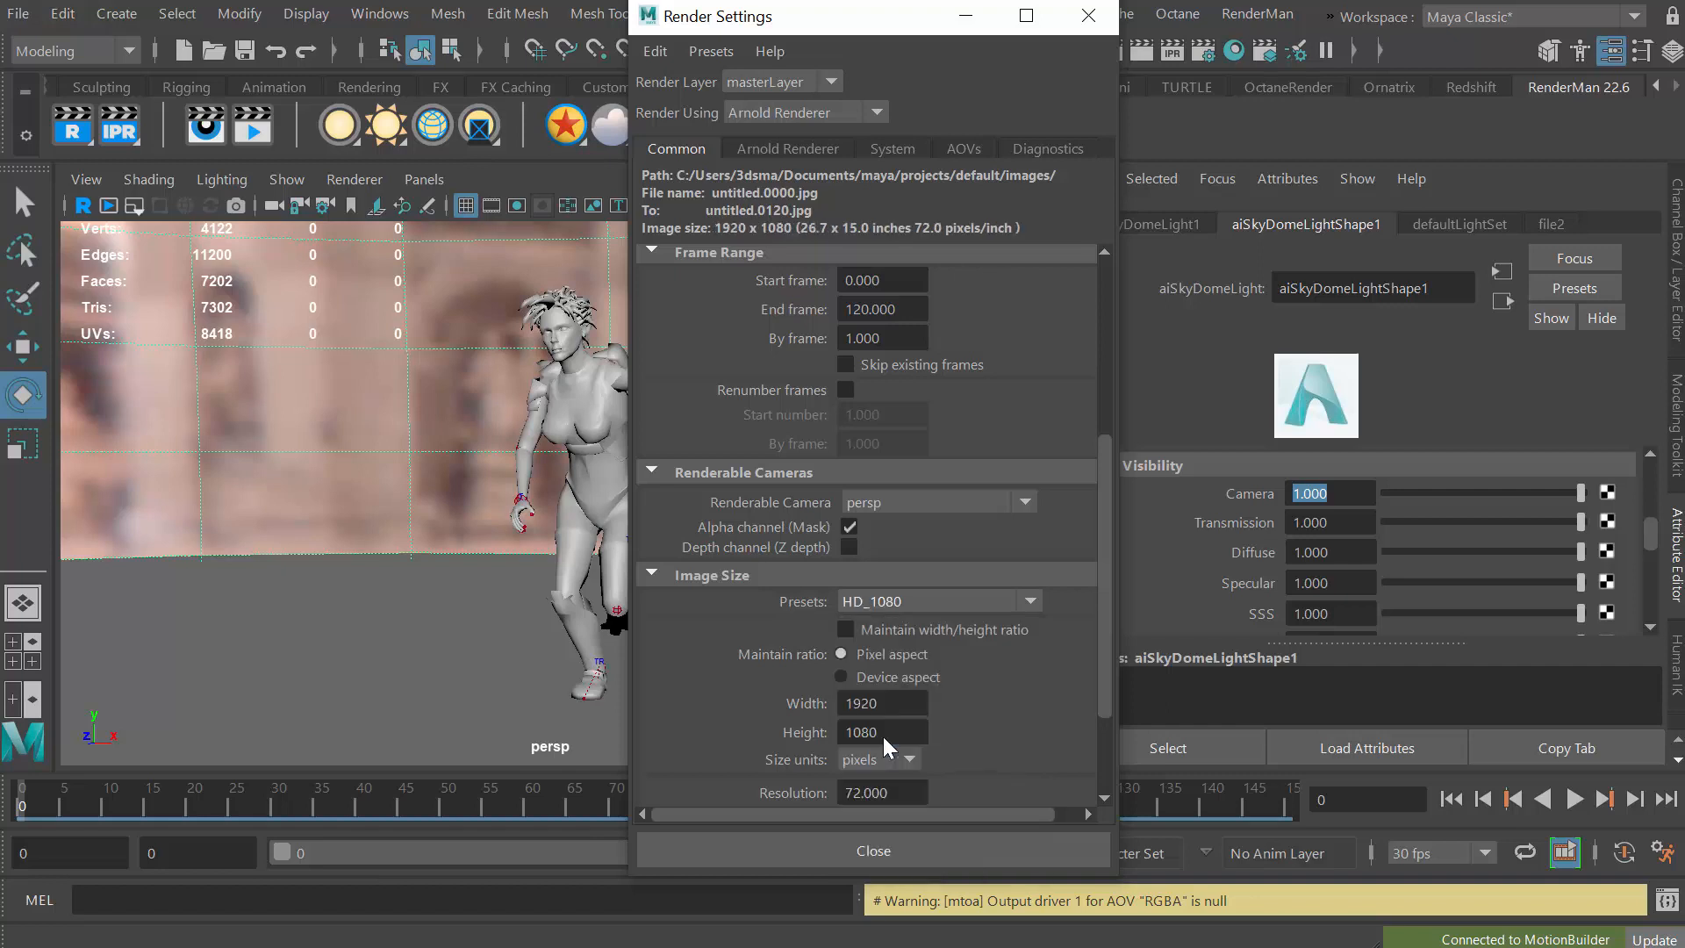
double_click(885, 702)
double_click(893, 730)
left_click(911, 705)
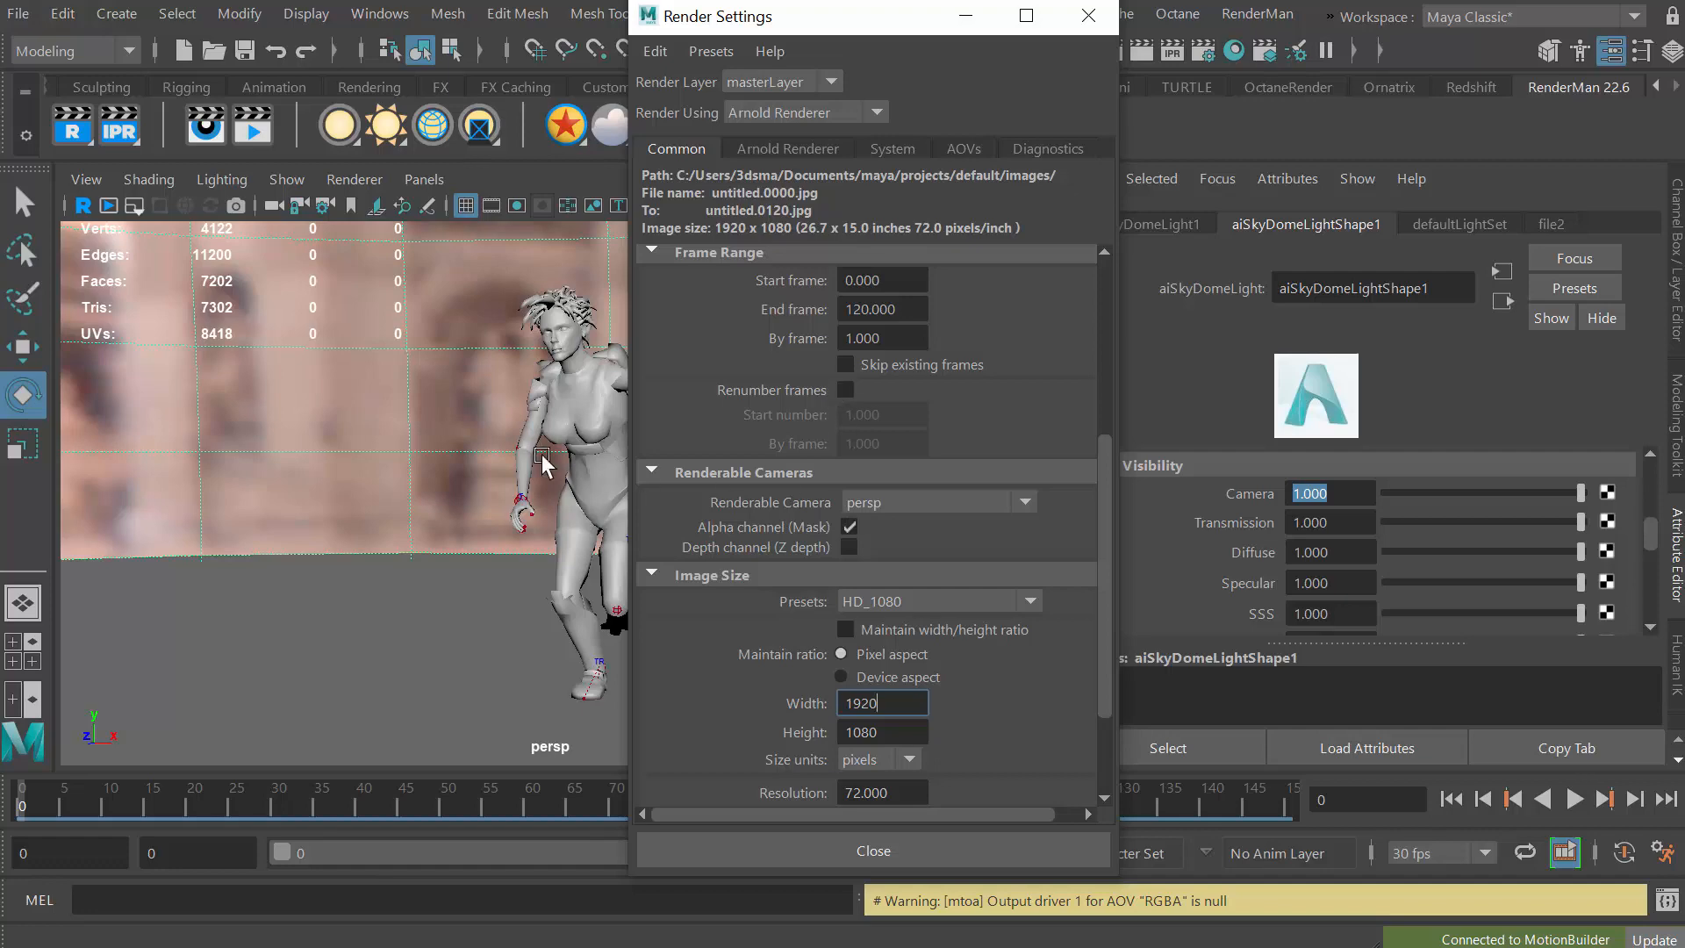
left_click_drag(787, 21, 1684, 39)
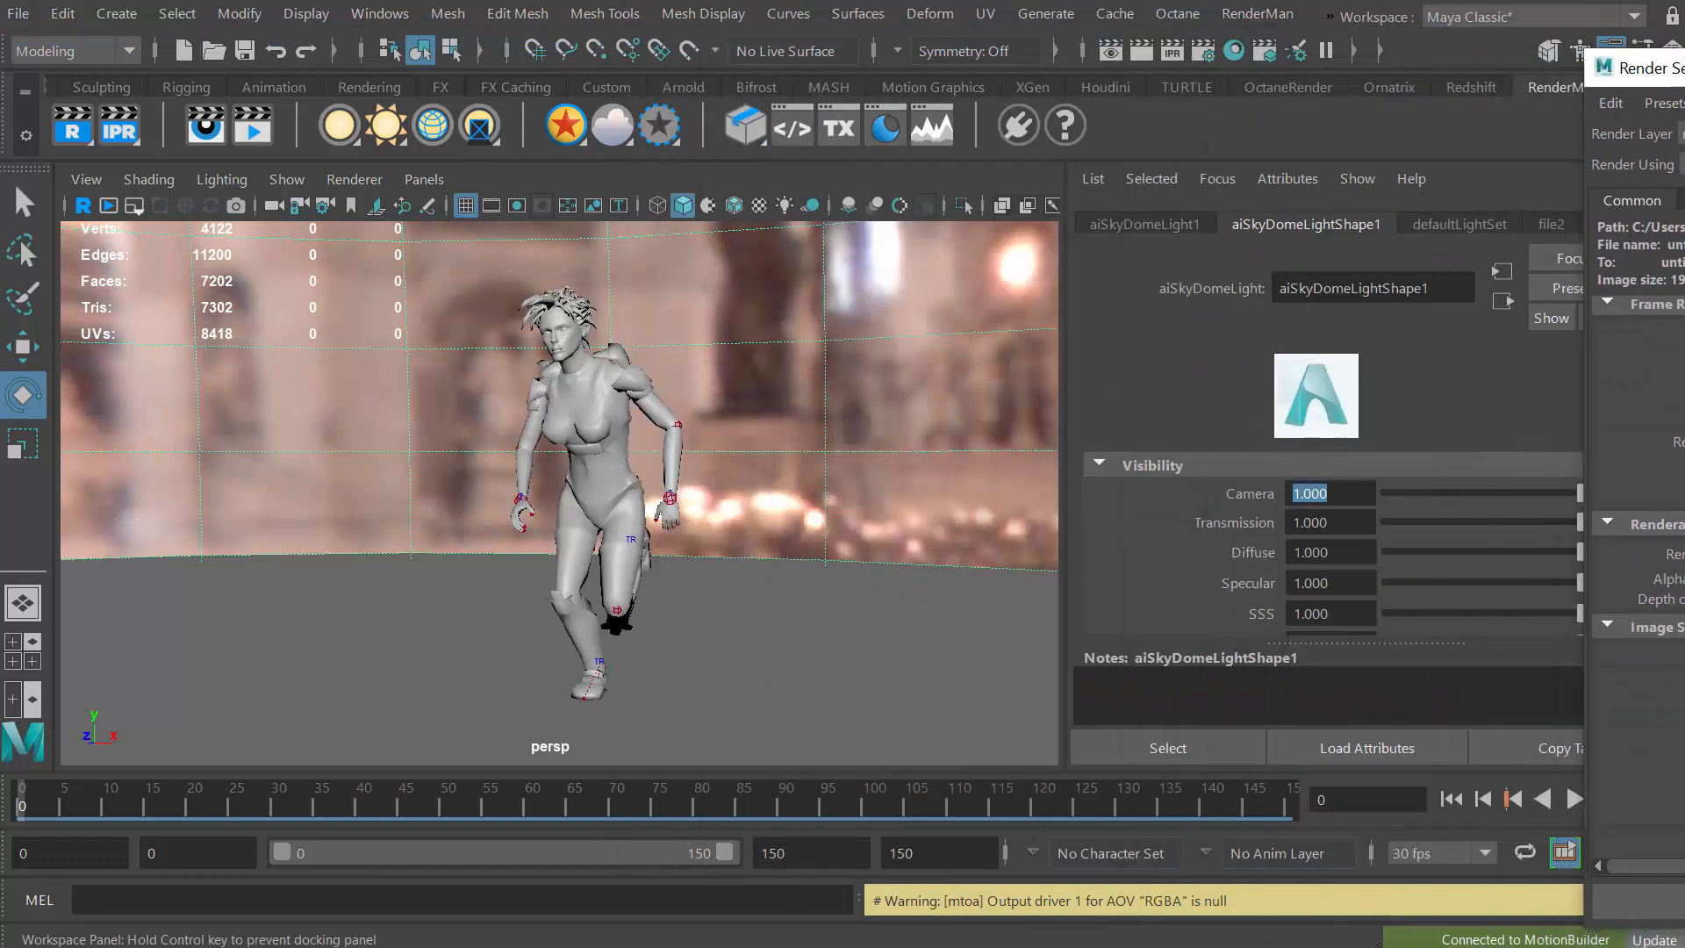
Create a new camera and look through it in the viewport.
left_click(442, 292)
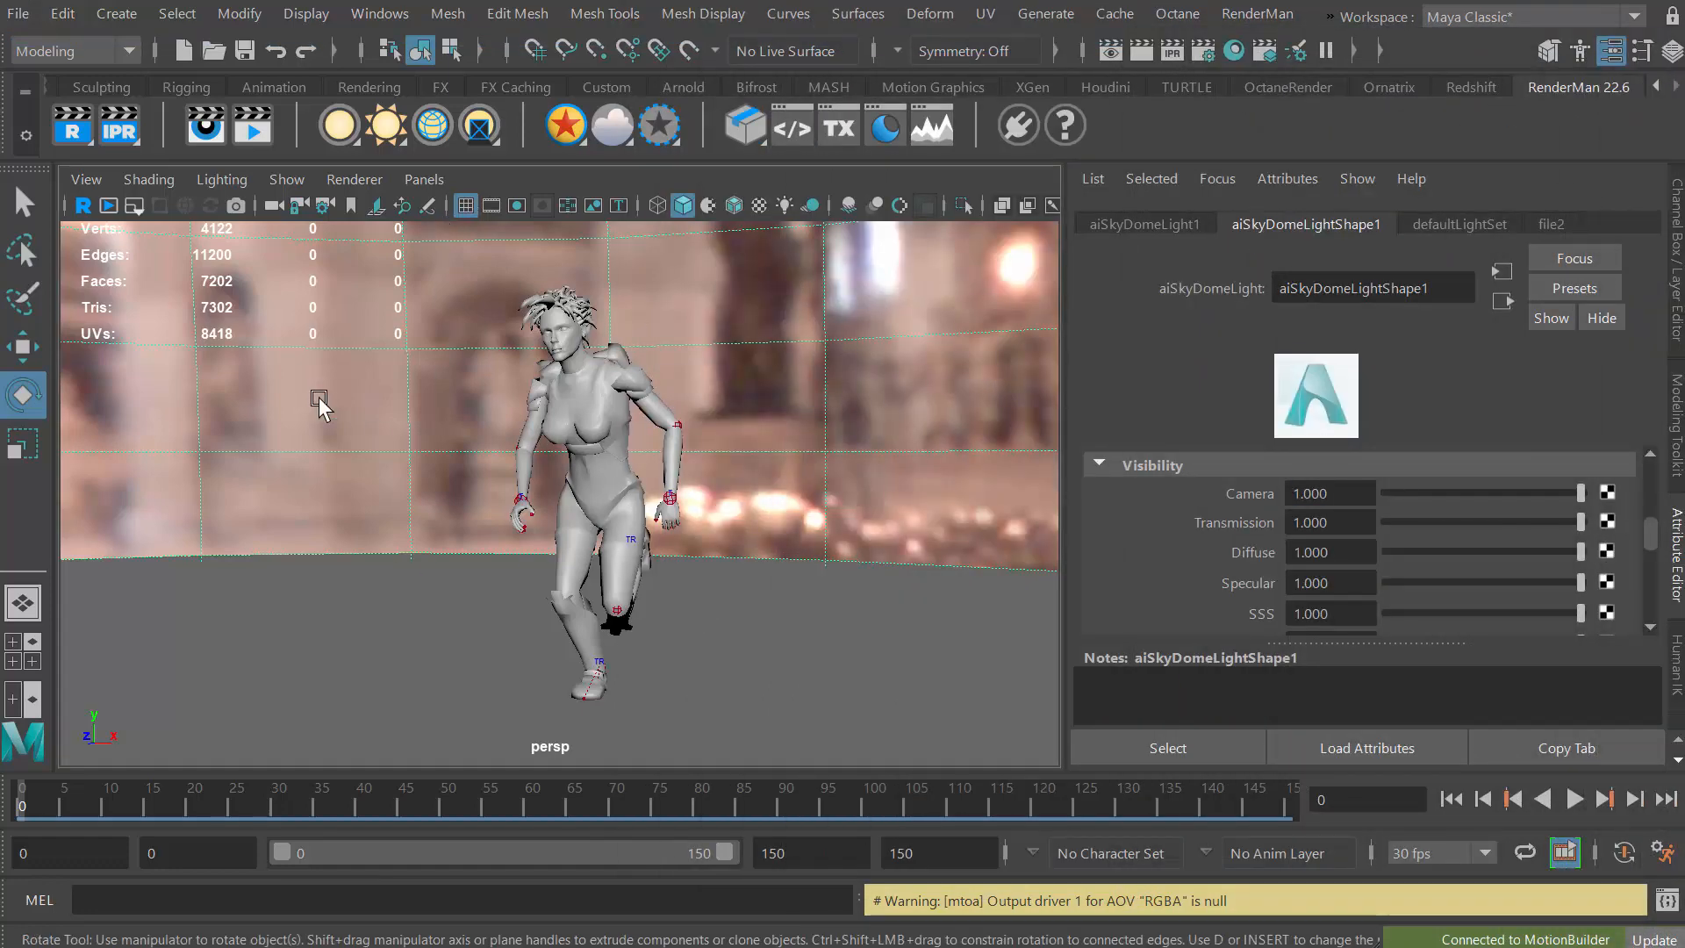
left_click(123, 15)
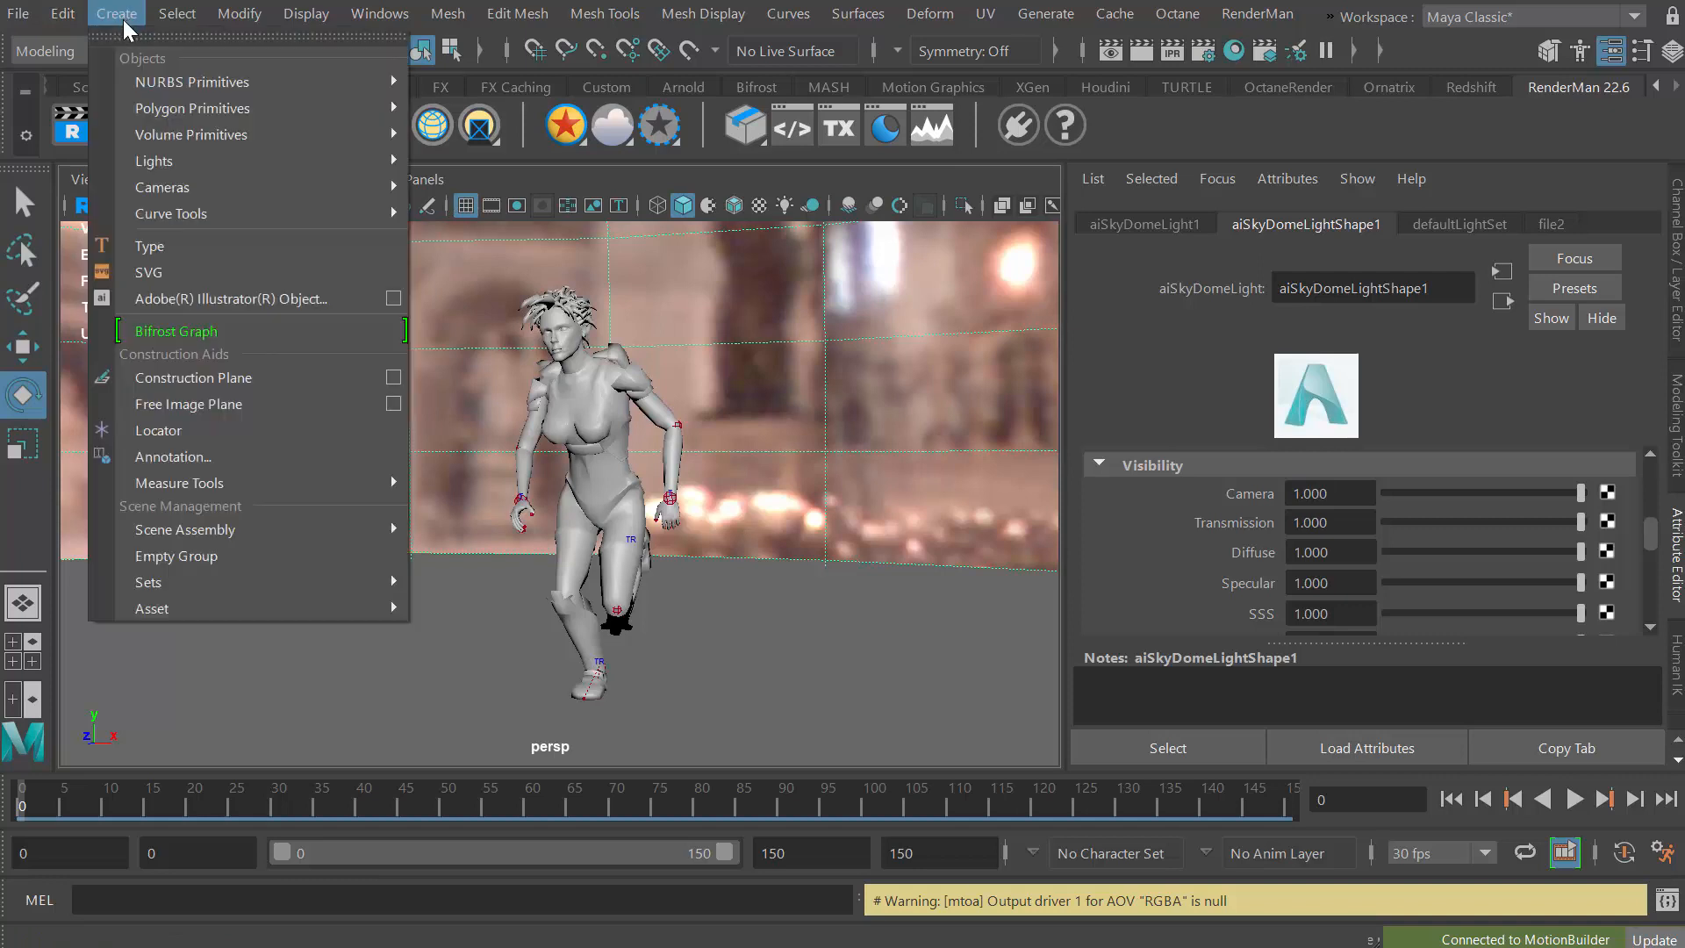
mouse_move(179, 189)
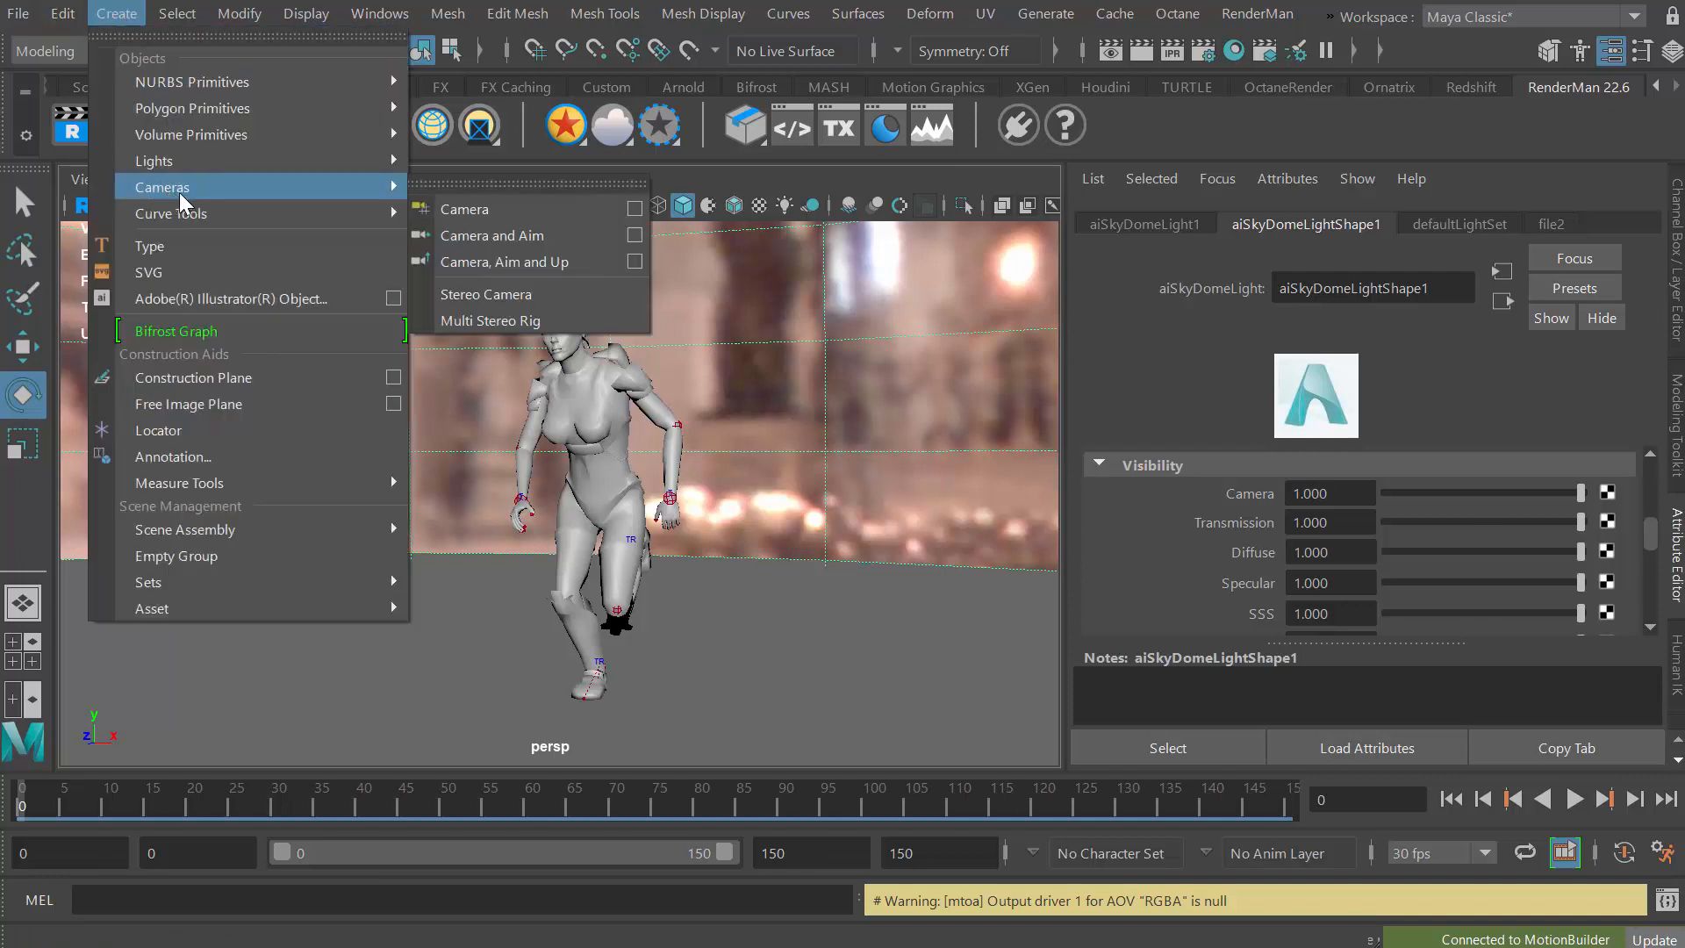
left_click(476, 211)
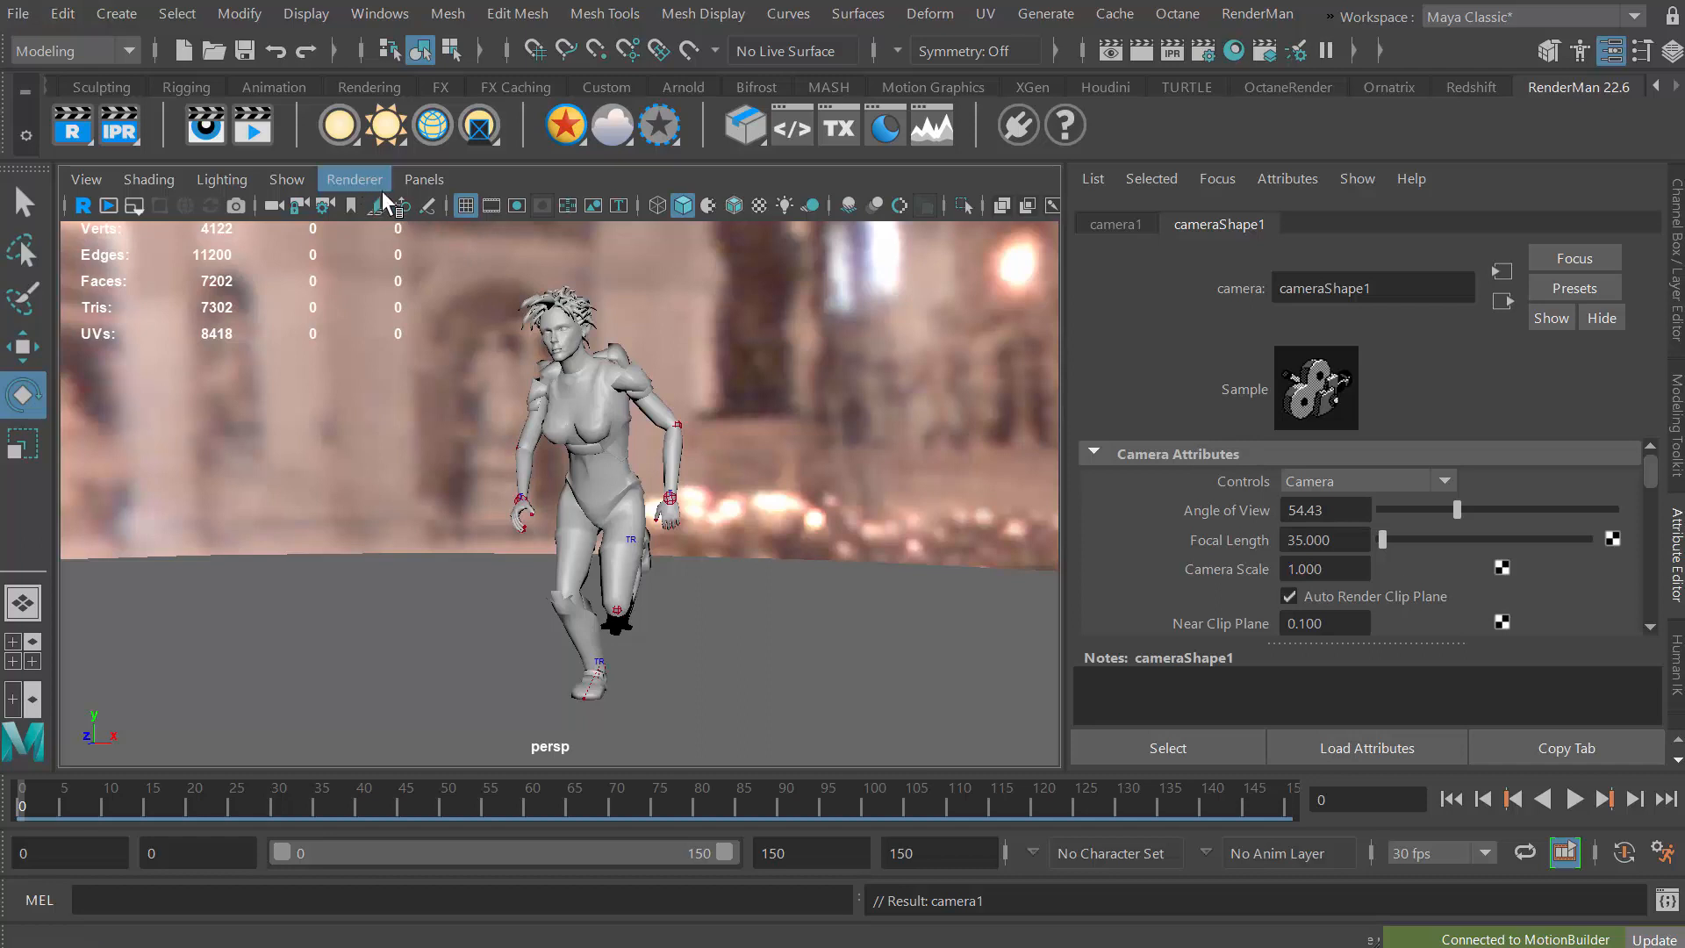
left_click(419, 179)
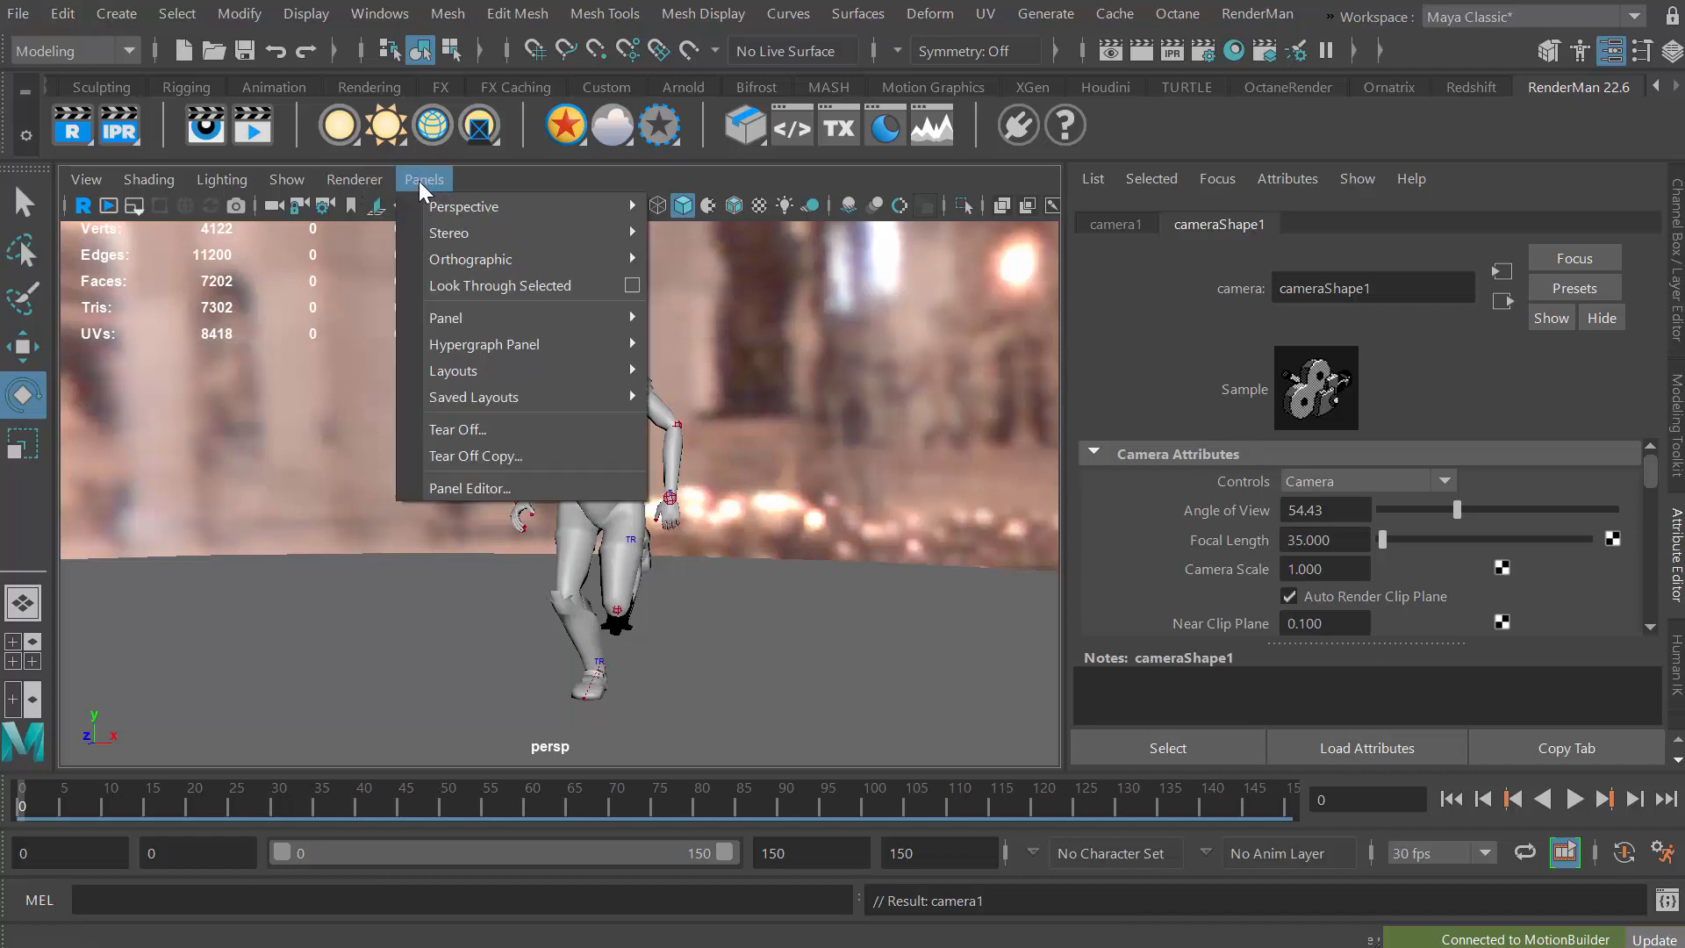
mouse_move(437, 209)
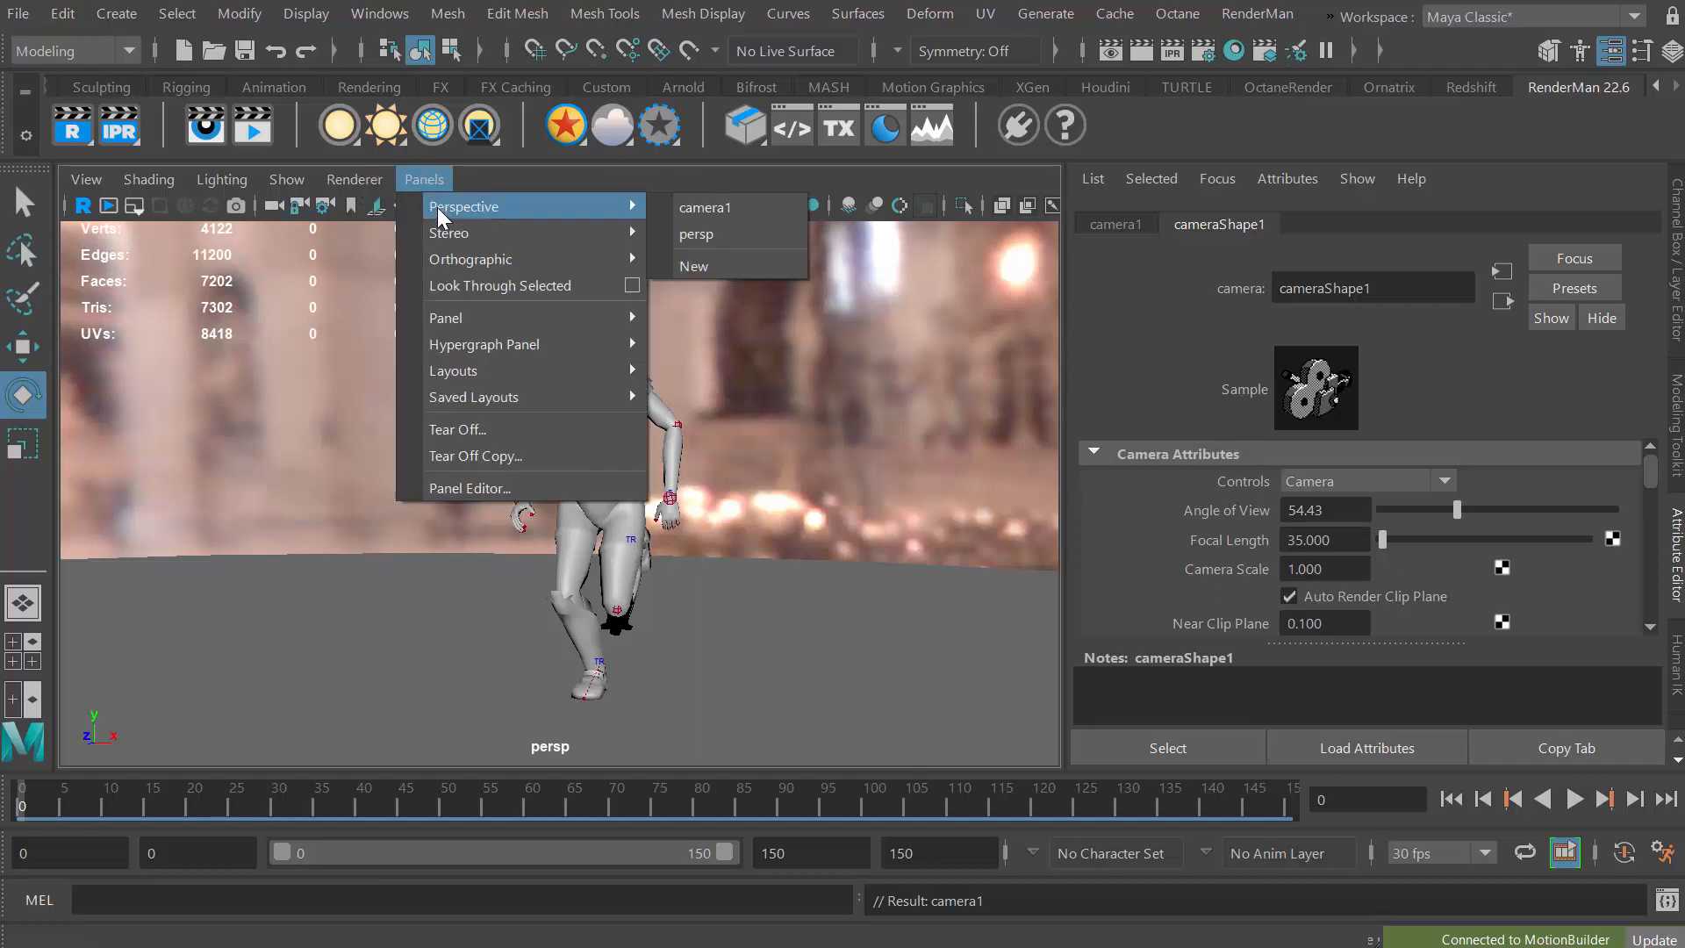
left_click(735, 209)
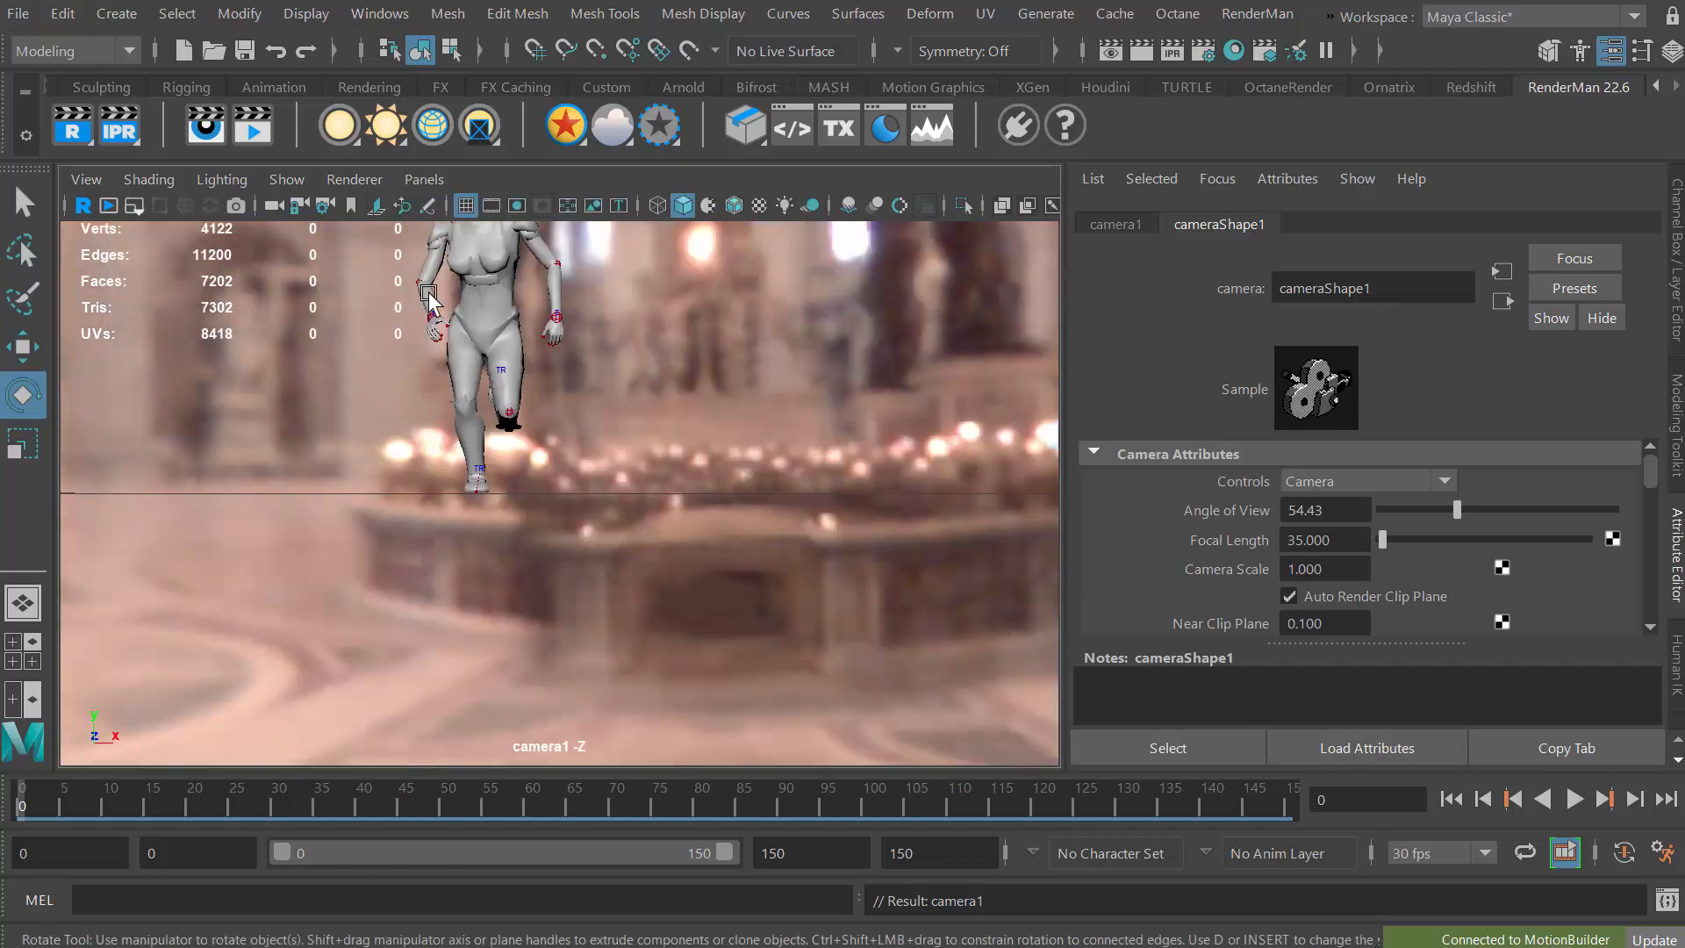
Move and orbit the new camera until the full character stands on the right of the frame, above the ground plane.
middle_click_drag(645, 377, 639, 446, "alt")
right_click_drag(640, 445, 330, 445, "alt")
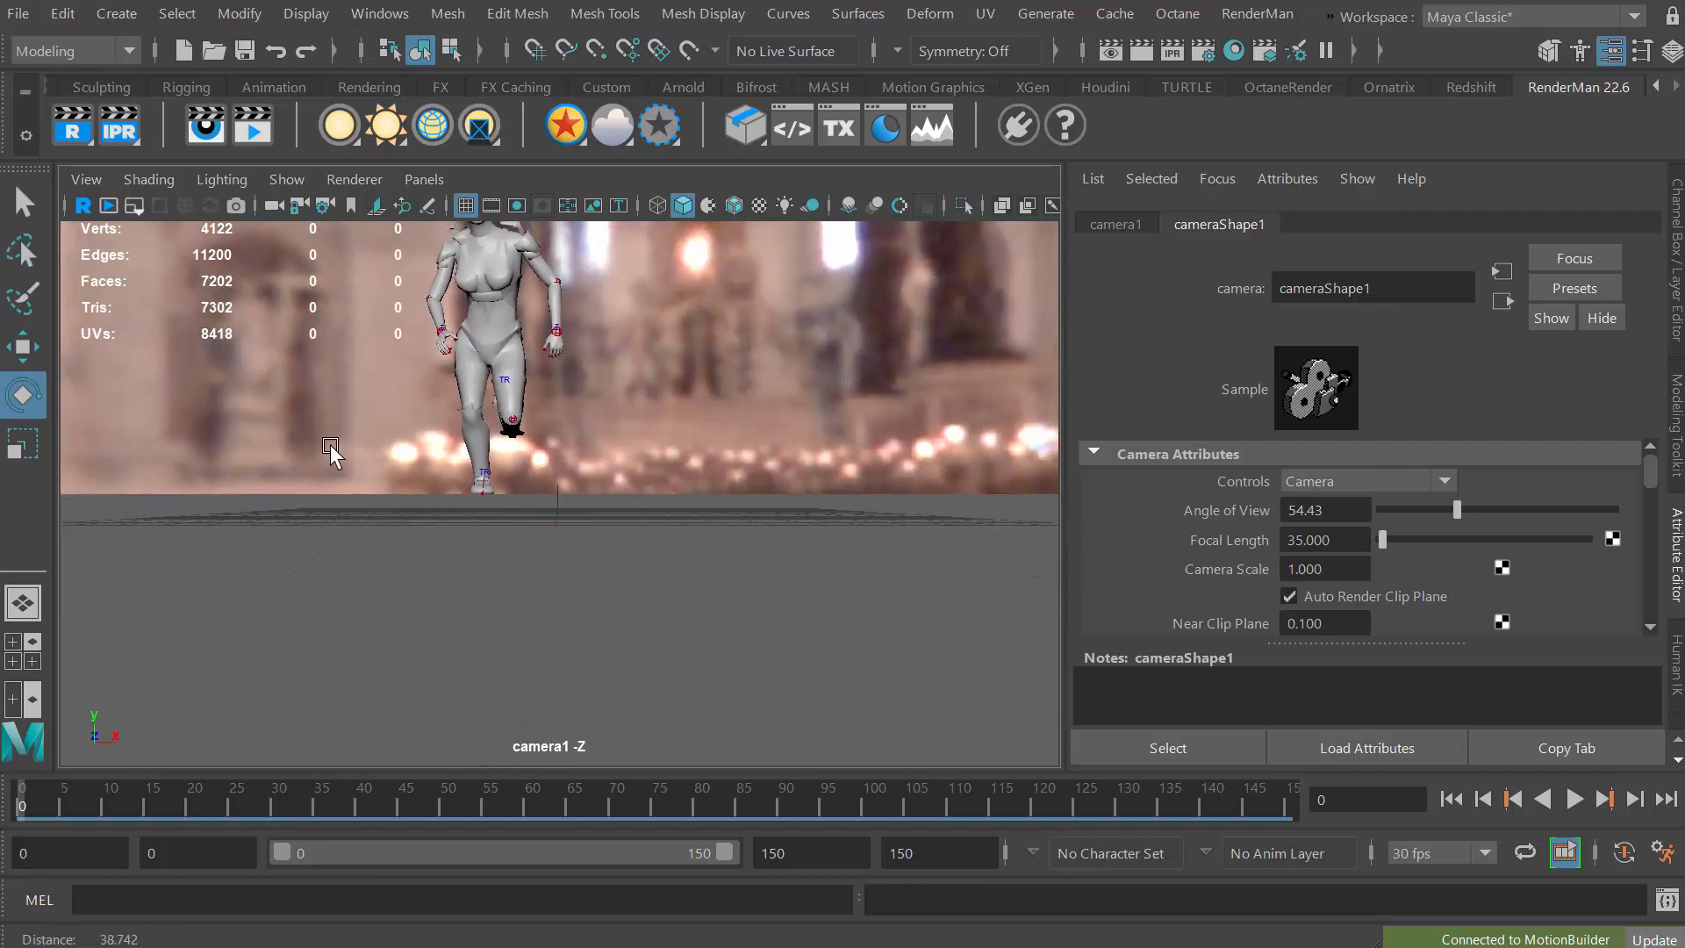
middle_click_drag(617, 417, 600, 513, "alt")
mouse_move(570, 347)
middle_mouse_down("alt")
mouse_move(554, 375)
mouse_move(609, 524)
middle_mouse_up("alt")
middle_click_drag(592, 458, 641, 509, "alt")
left_click_drag(521, 421, 608, 409, "alt")
Play the animation through the new camera, return to frame 0 and adjust the camera angle so the character sits lower in frame.
key("alt+v")
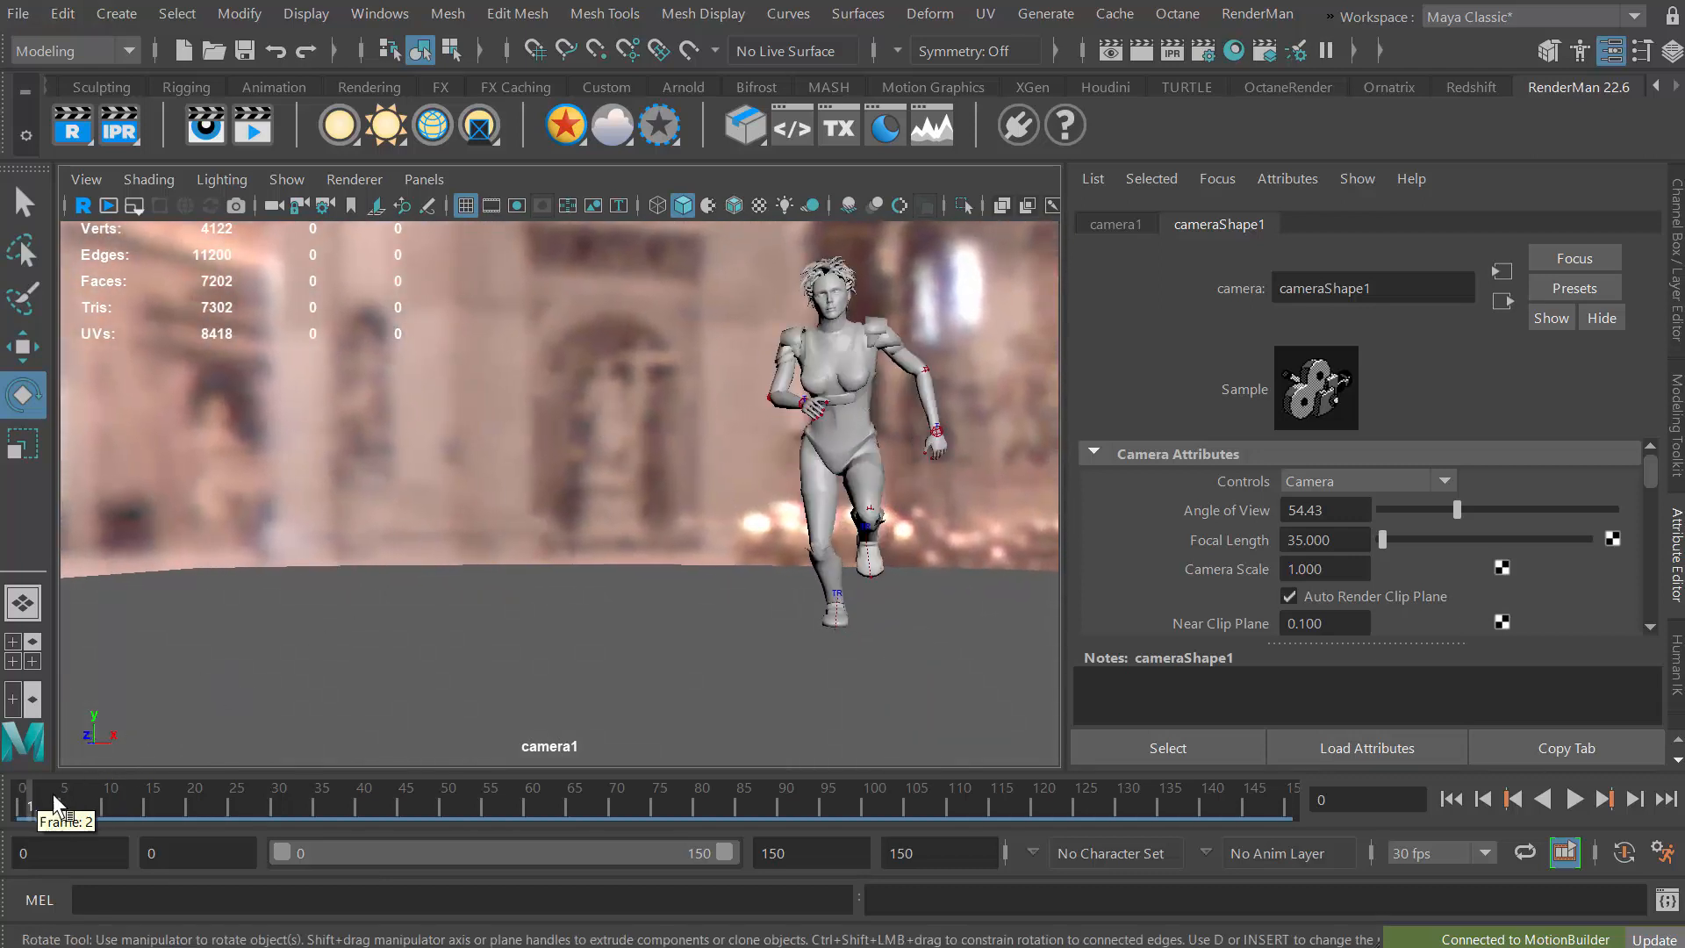
left_click(22, 798)
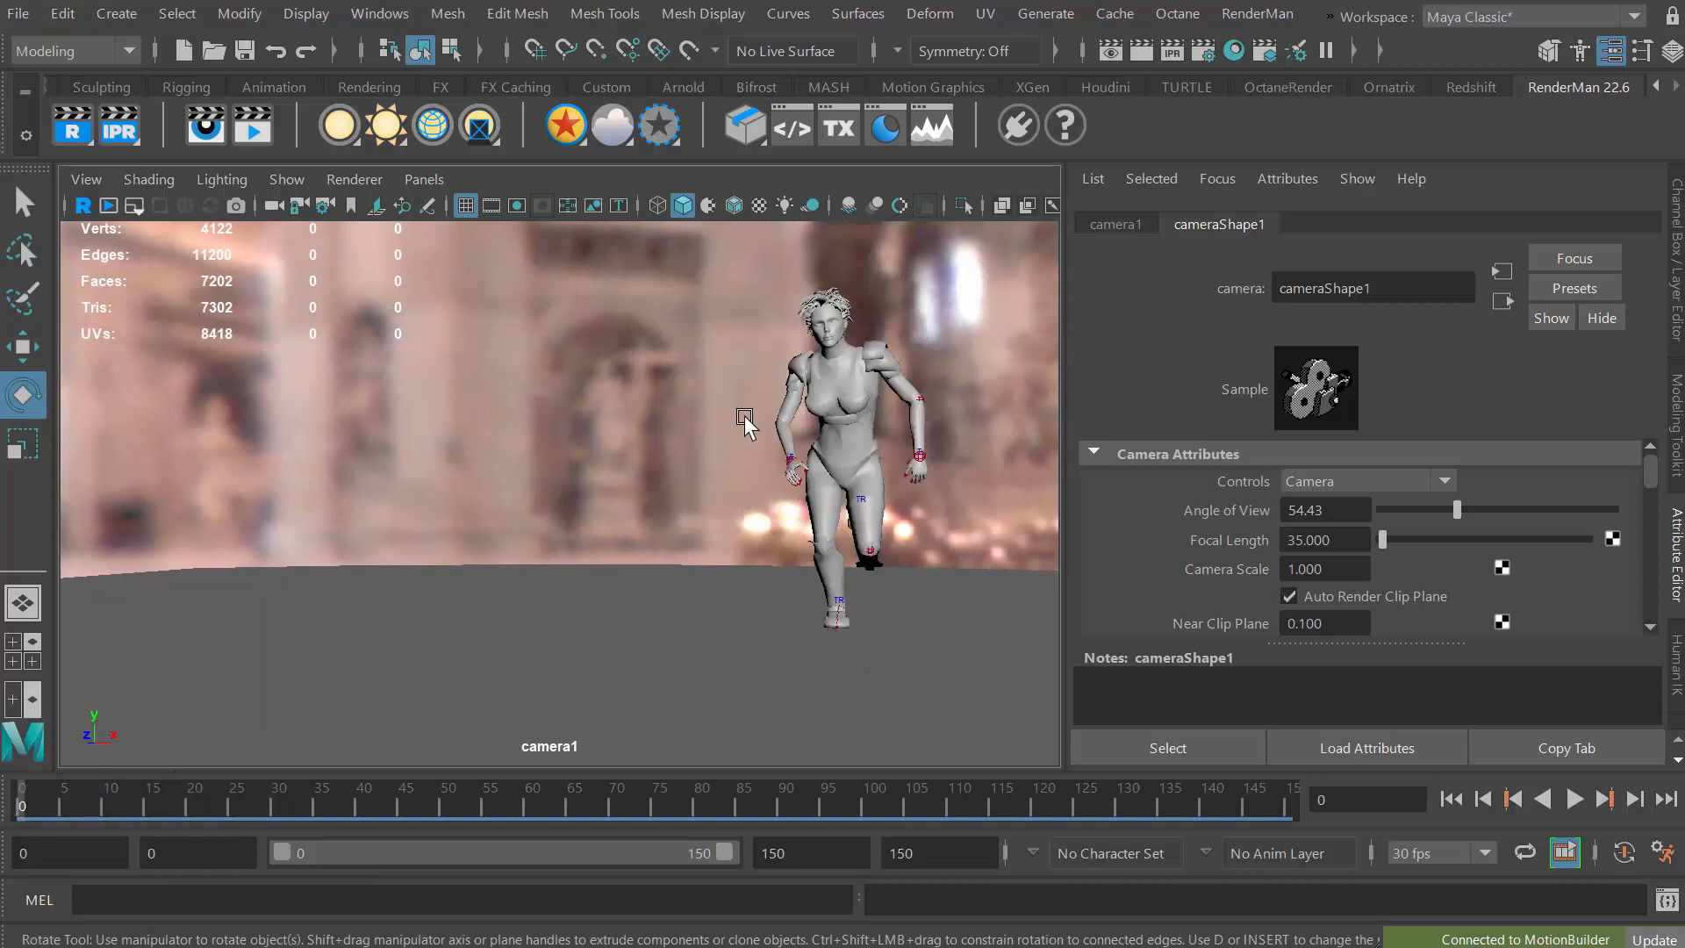
left_click_drag(746, 425, 818, 540, "alt")
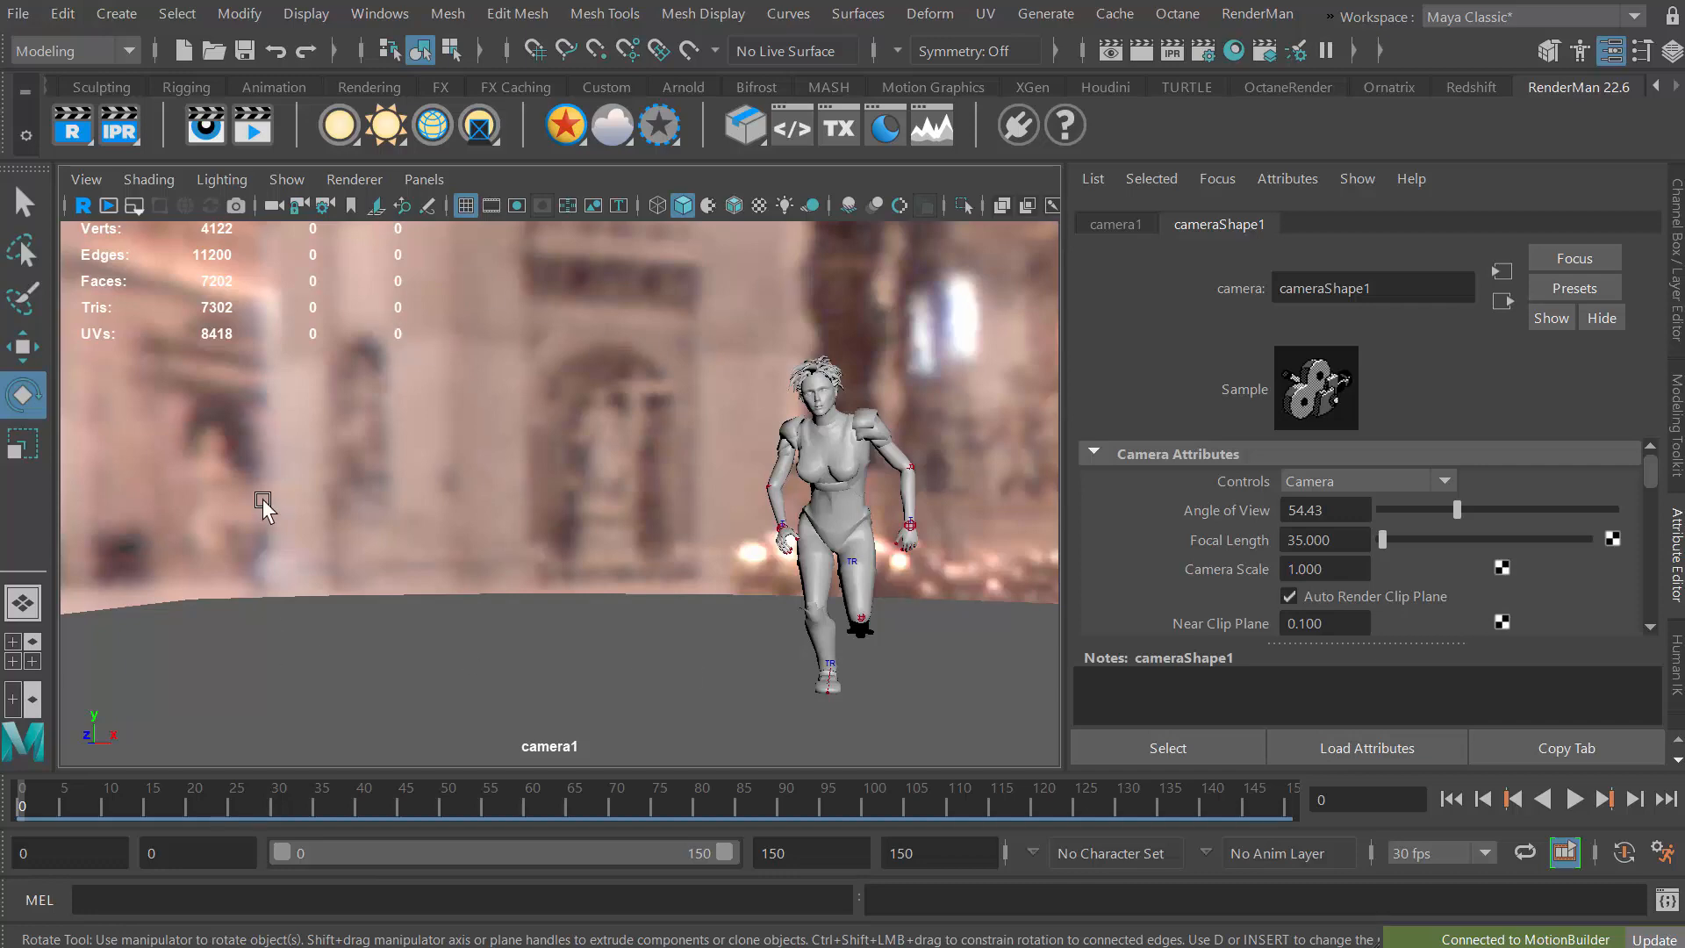
Check the image size in the render settings and display the resolution gate in the camera1 view.
left_click_drag(1684, 22, 1044, 22)
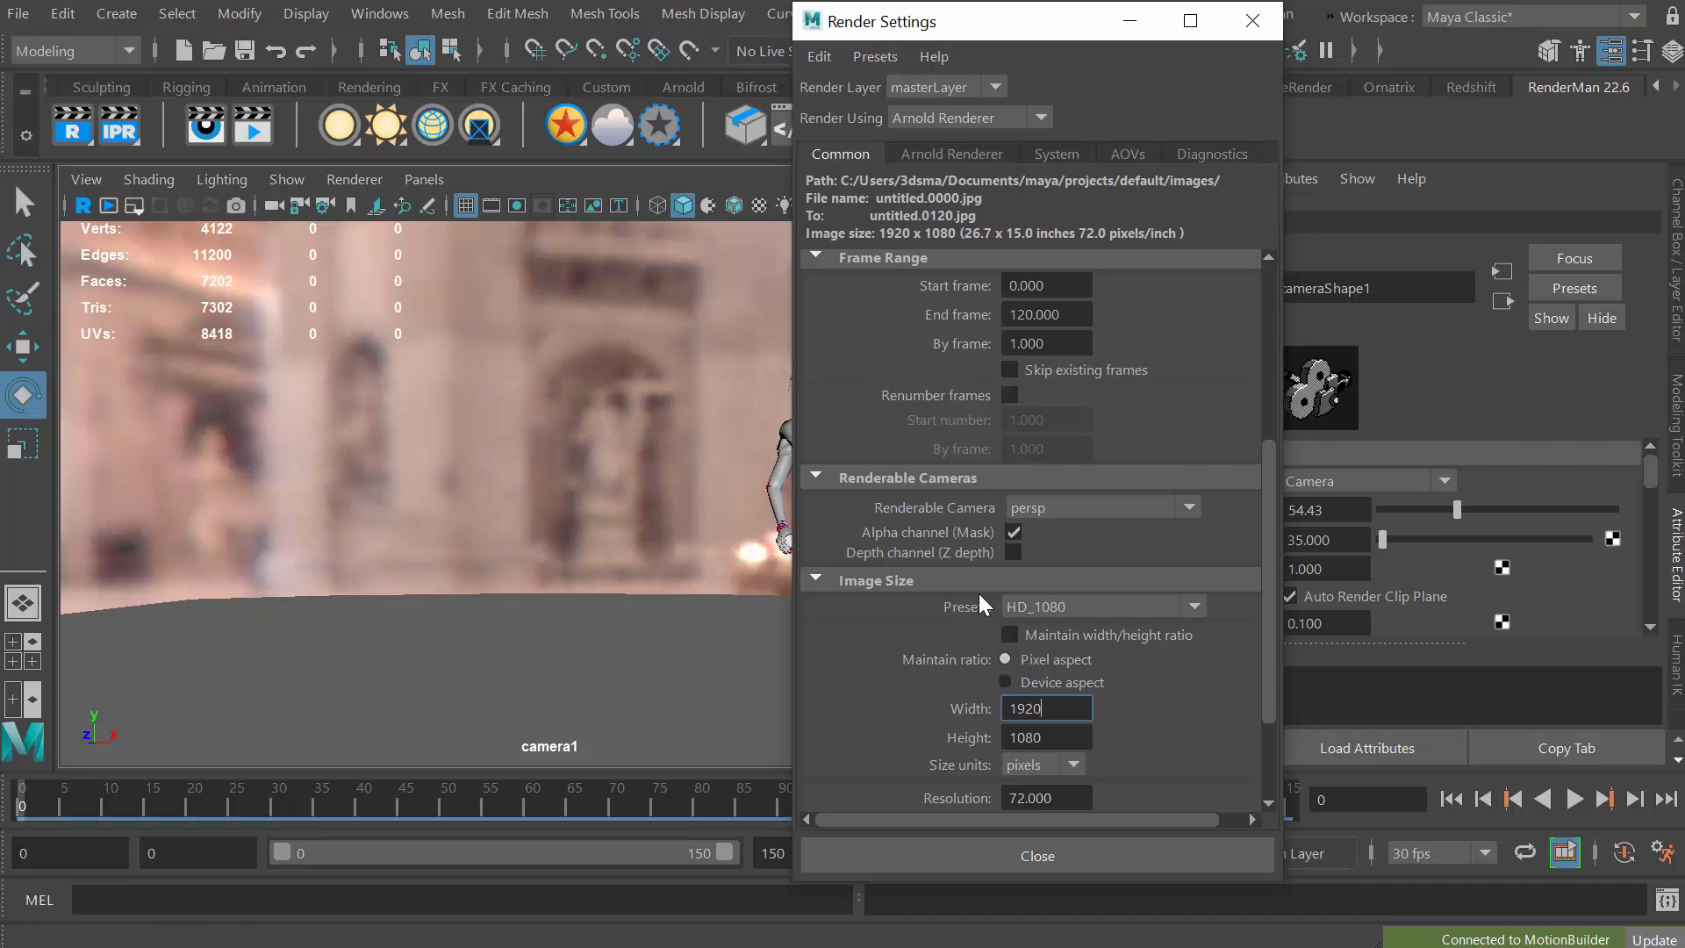
left_click_drag(1007, 26, 1683, 53)
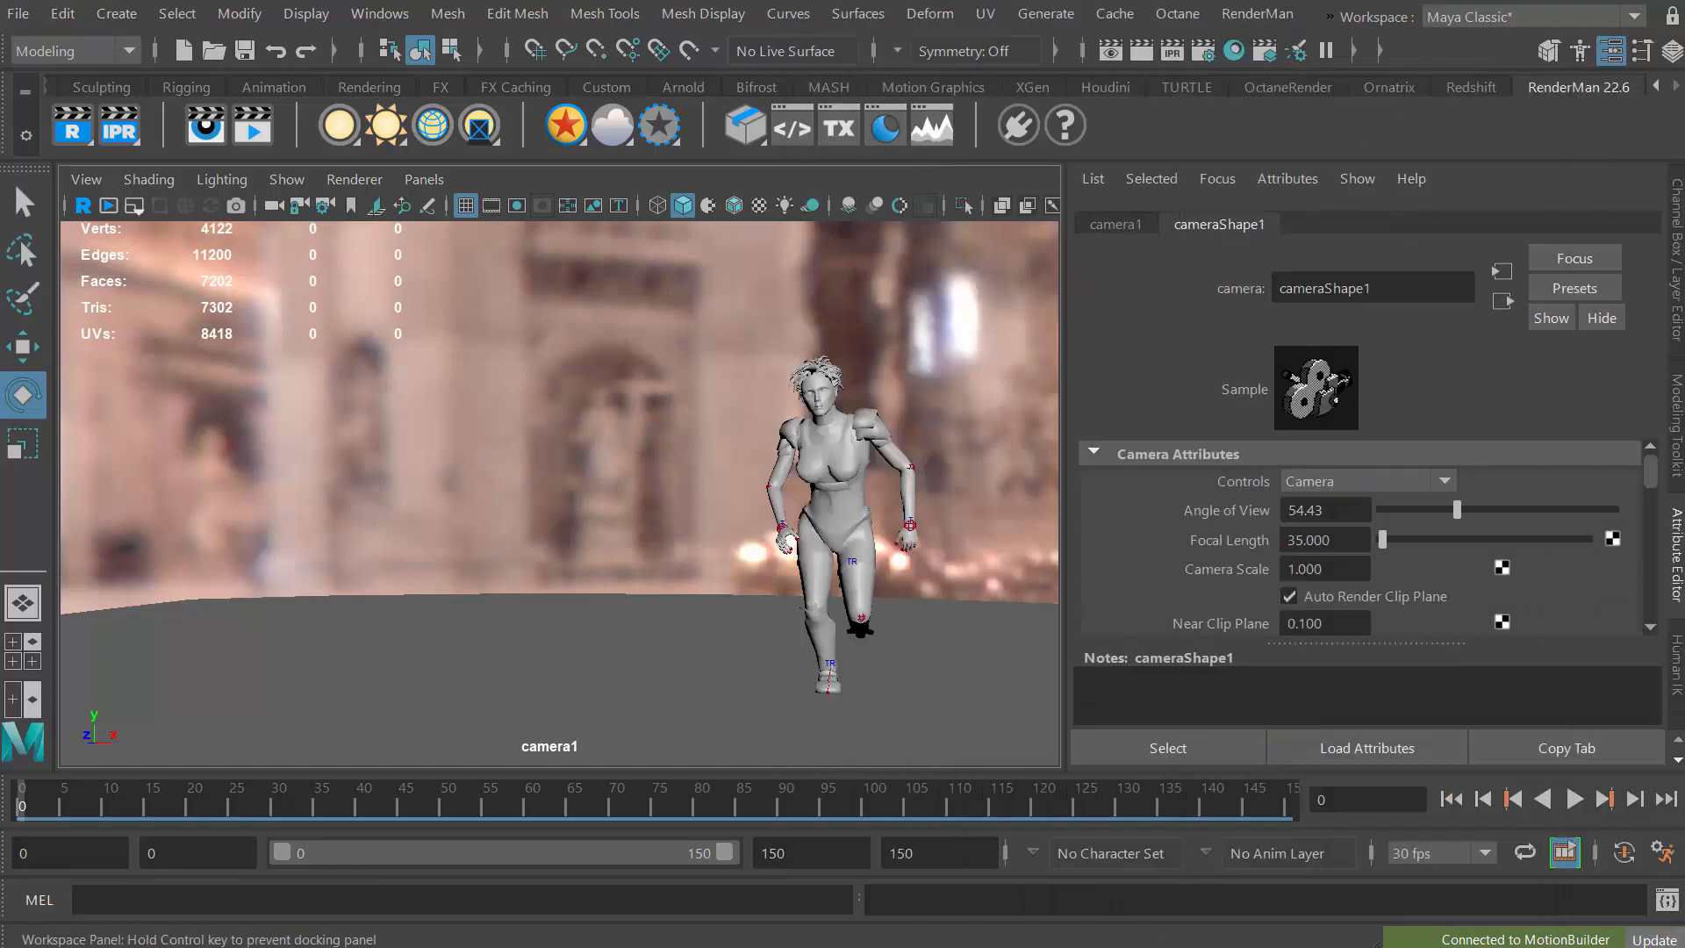
left_click(86, 180)
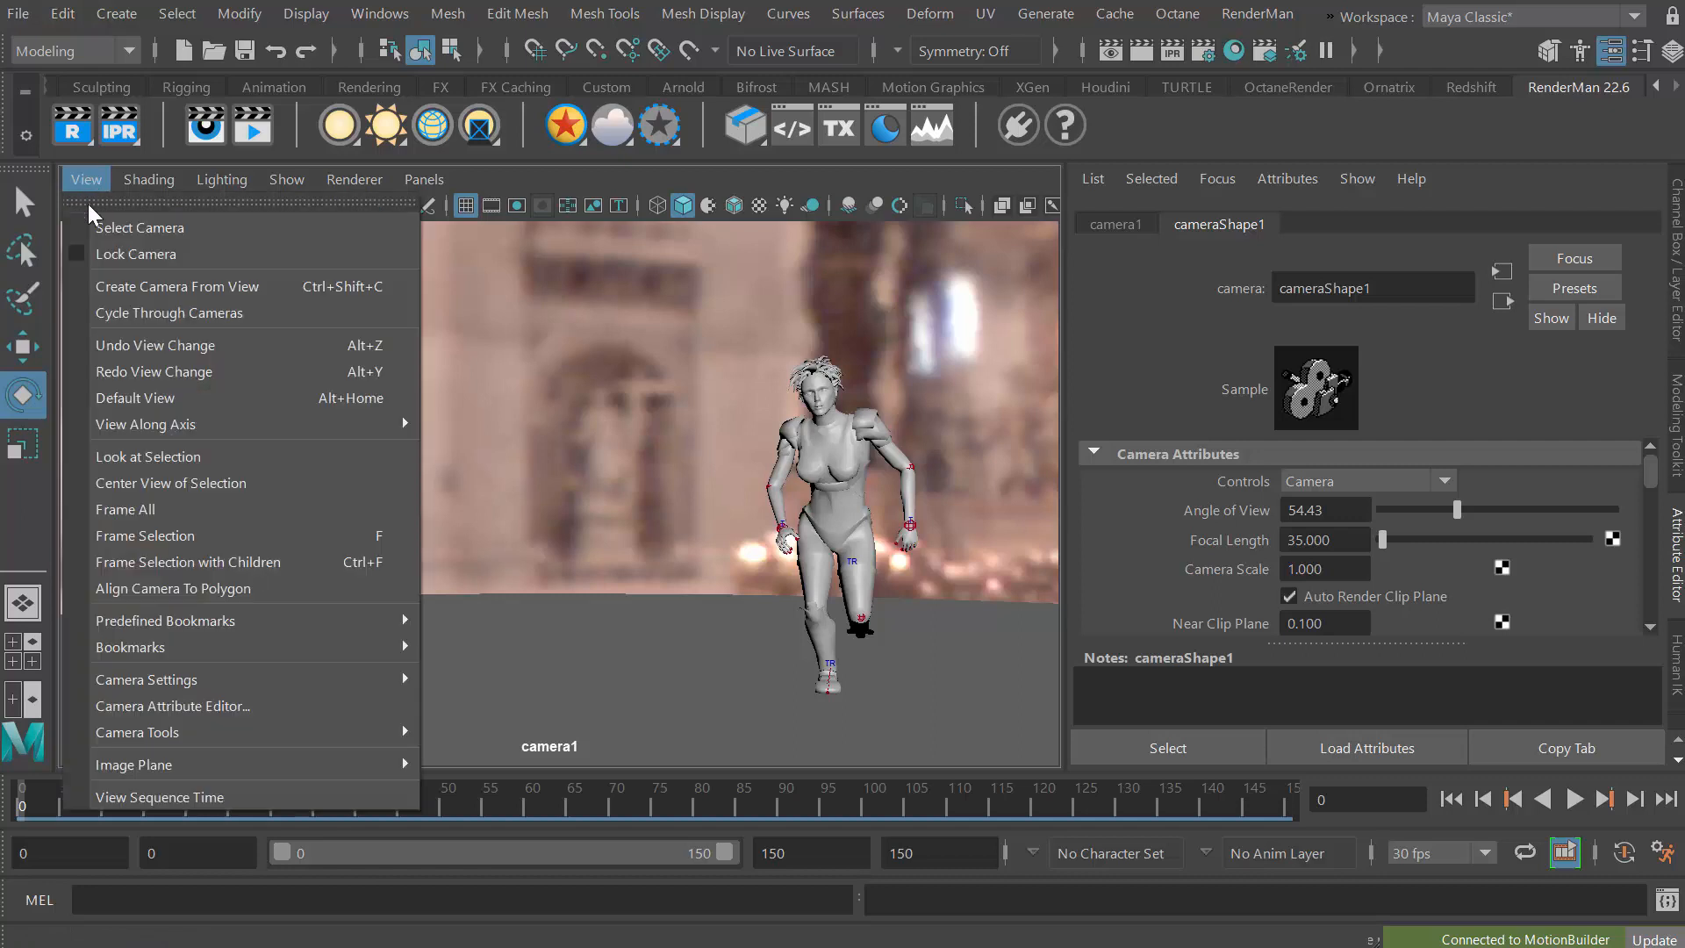
mouse_move(161, 683)
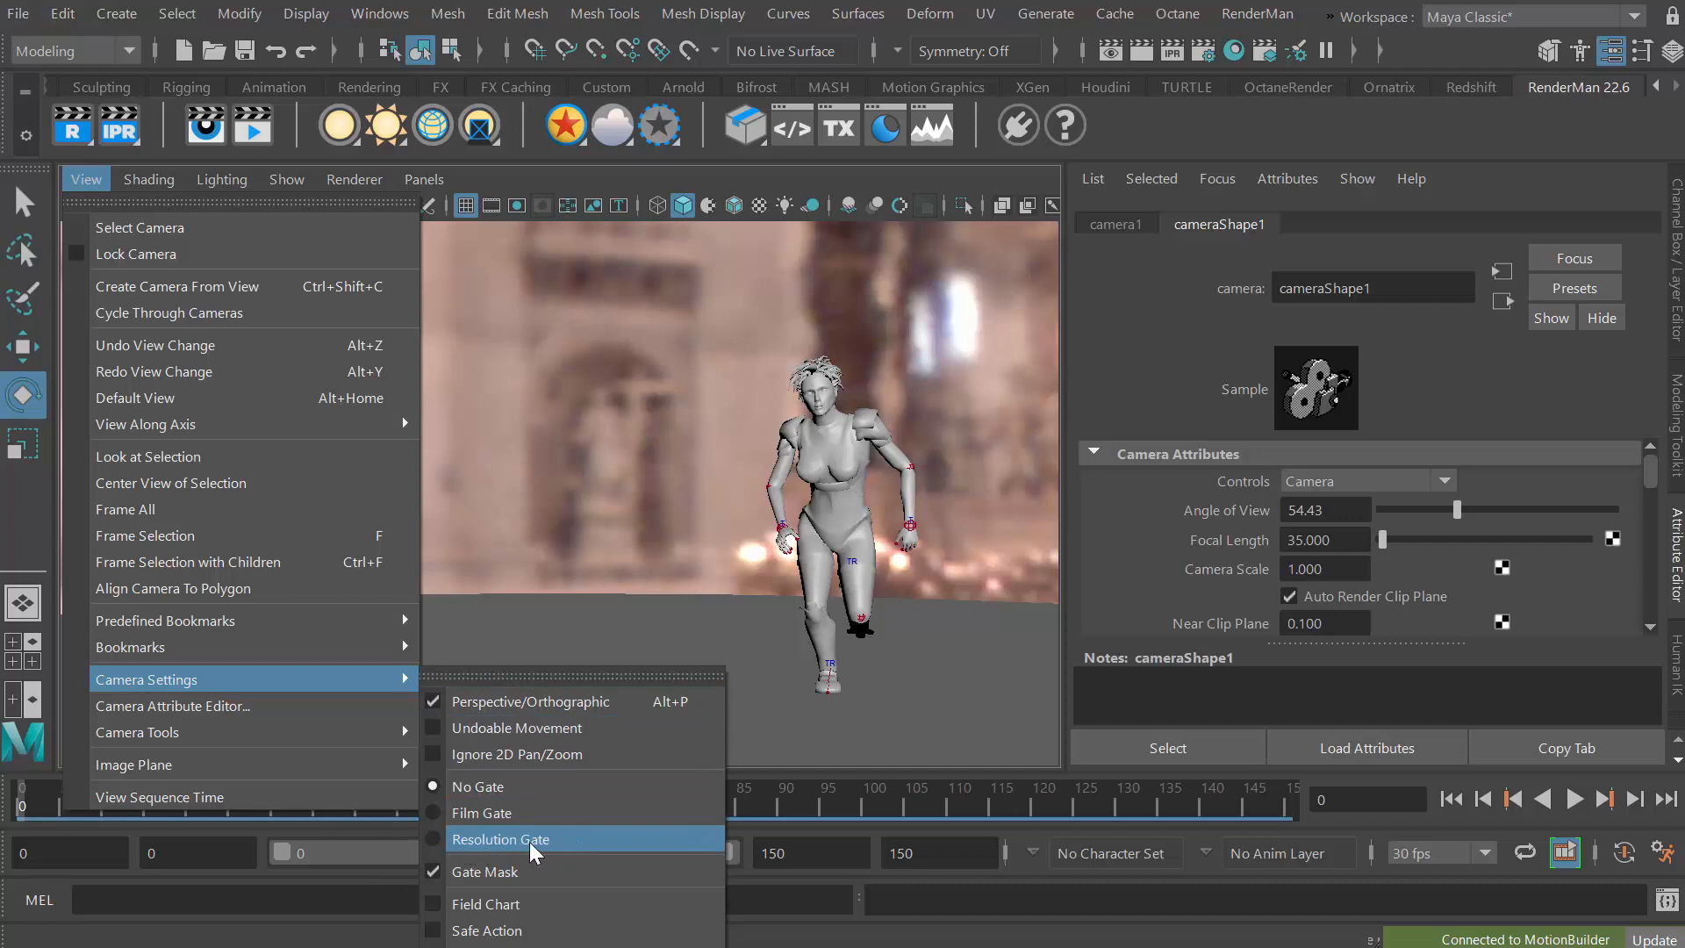
left_click(500, 839)
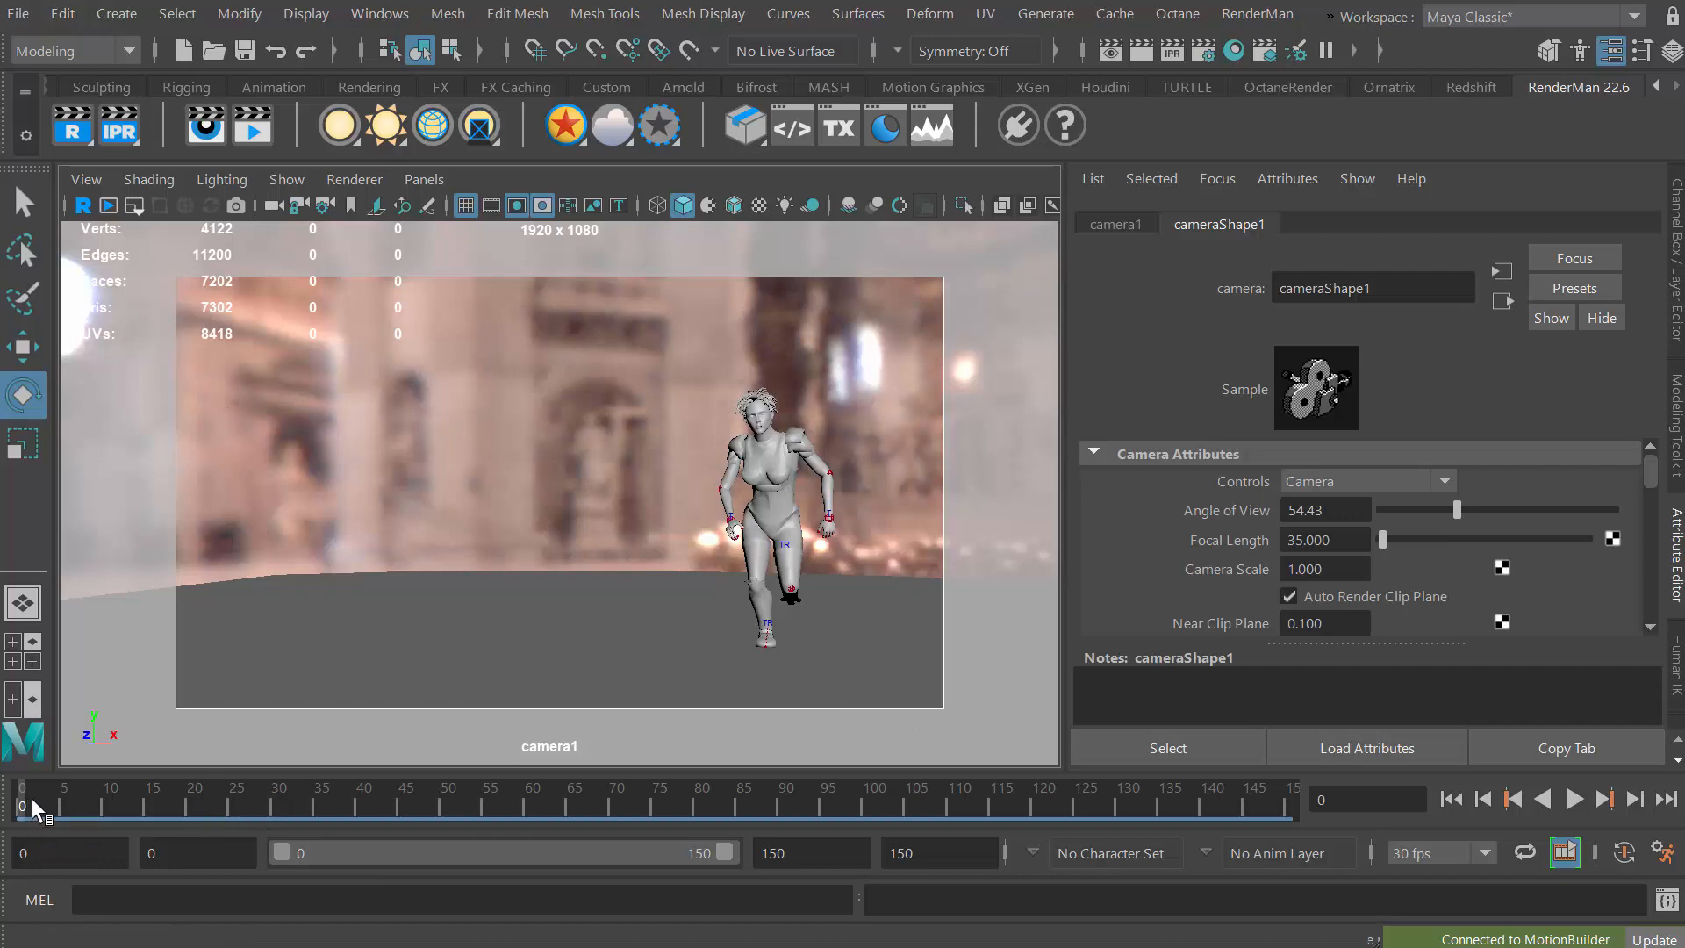
Preview the animation within the gate, return to frame 0 and key camera1's Translate and Rotate channels there.
key("alt+v")
left_click_drag(207, 803, 19, 811)
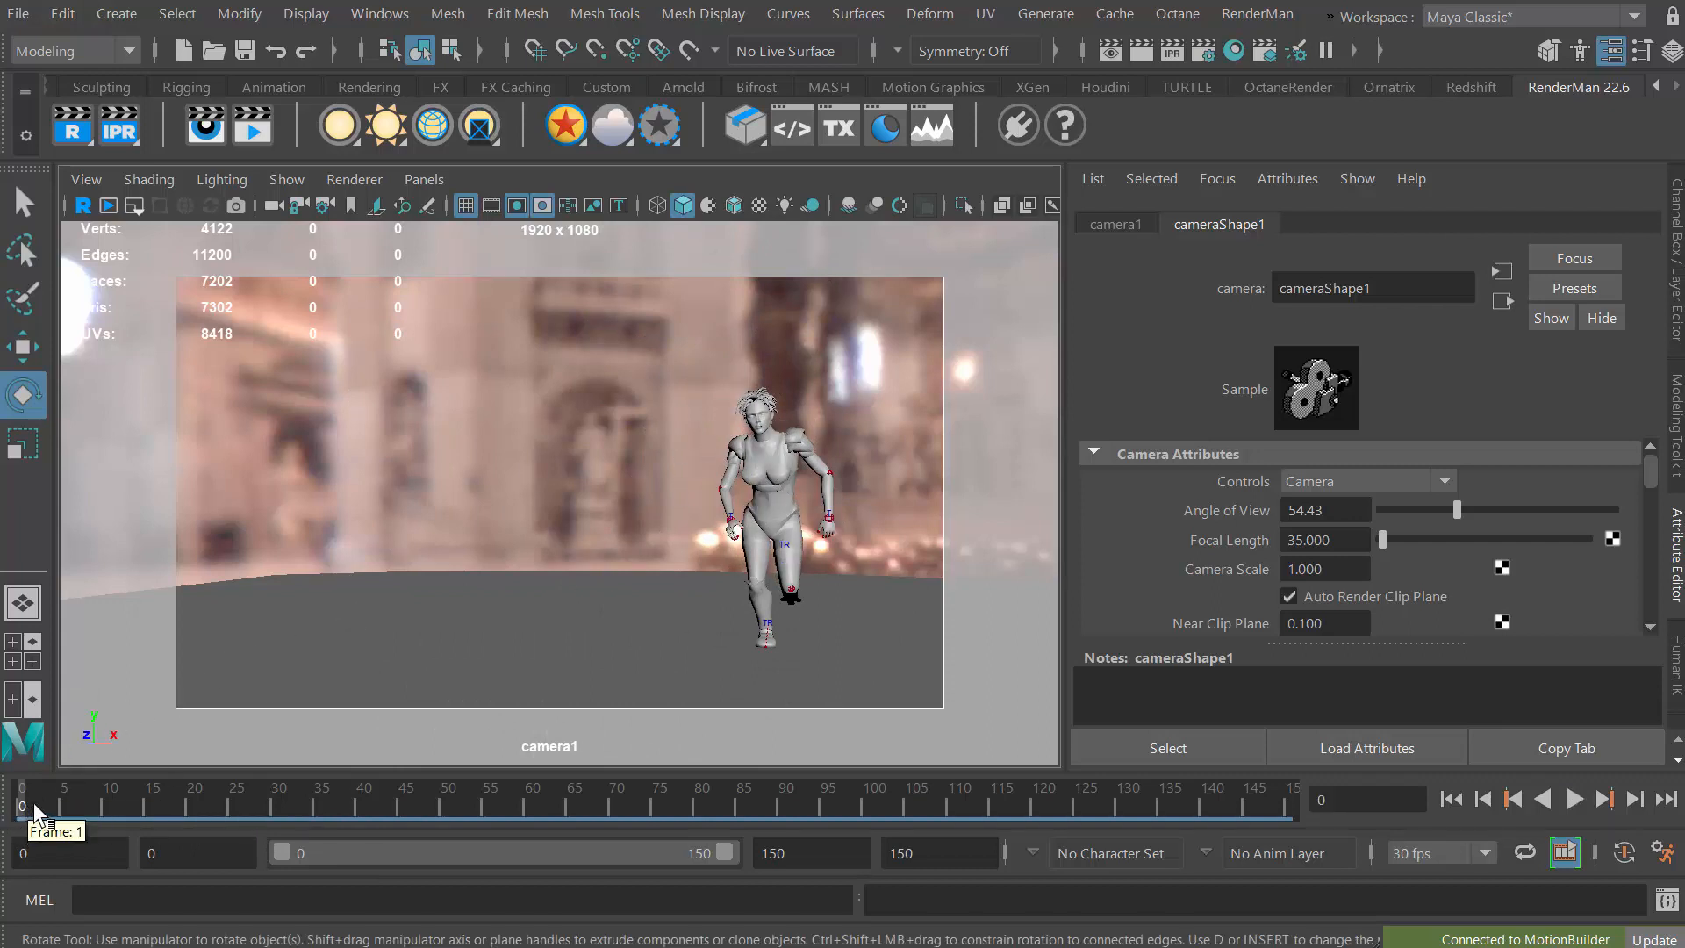
mouse_move(29, 805)
left_mouse_down()
mouse_move(209, 795)
mouse_move(16, 804)
left_mouse_up()
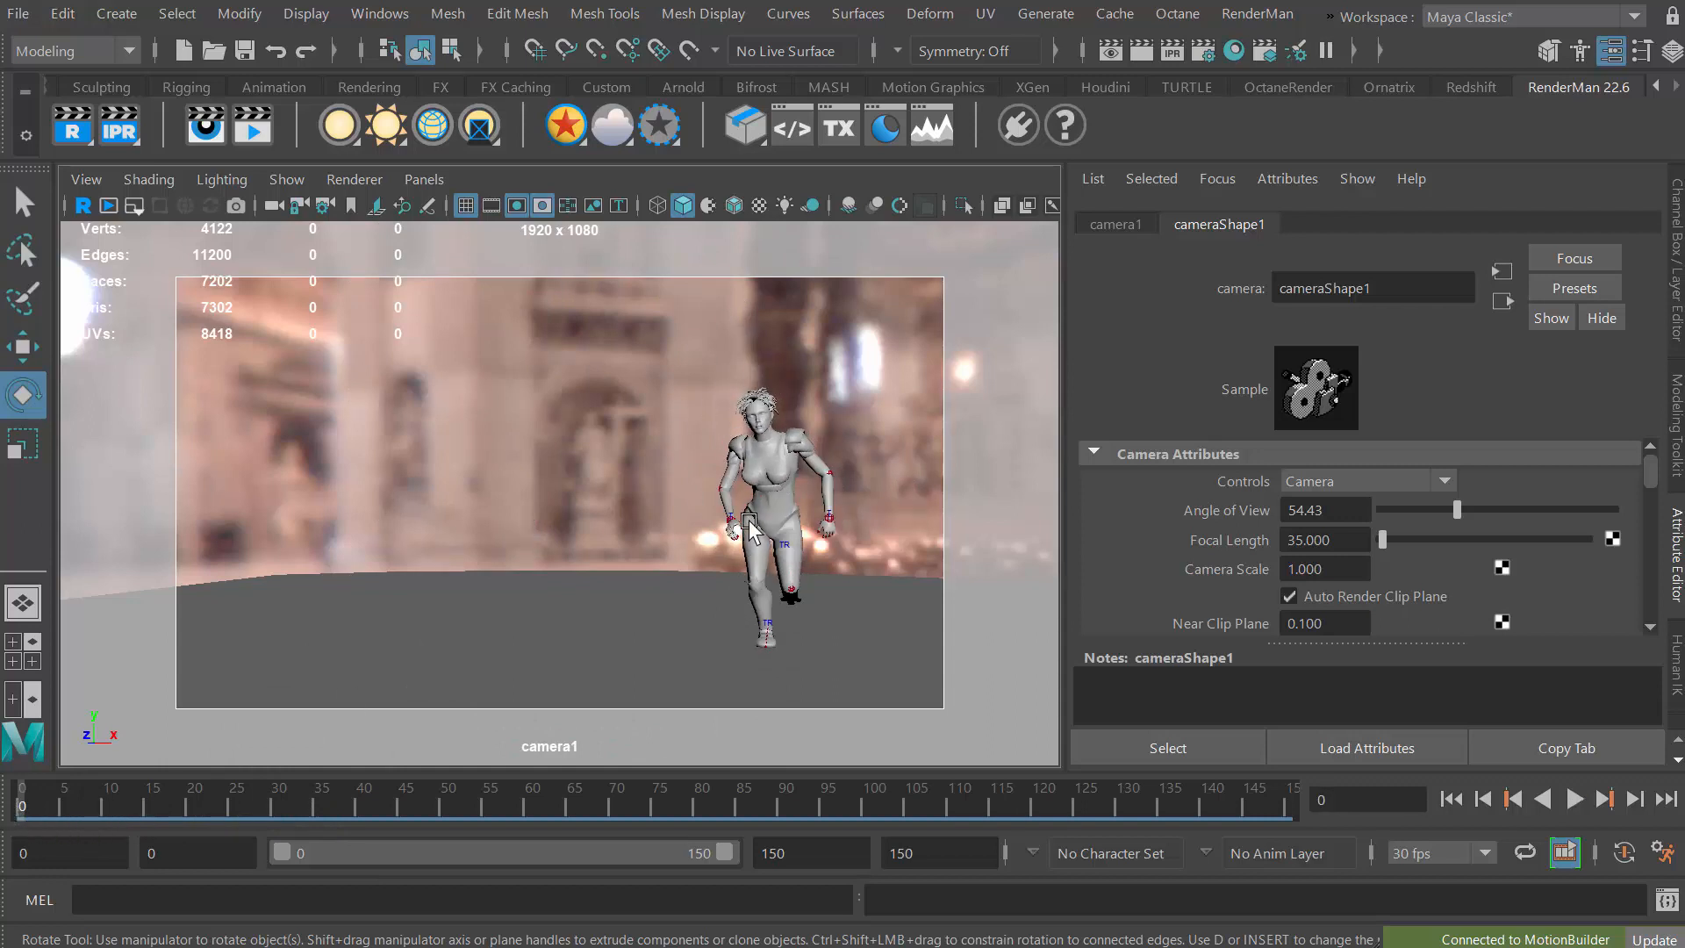
left_click(1675, 294)
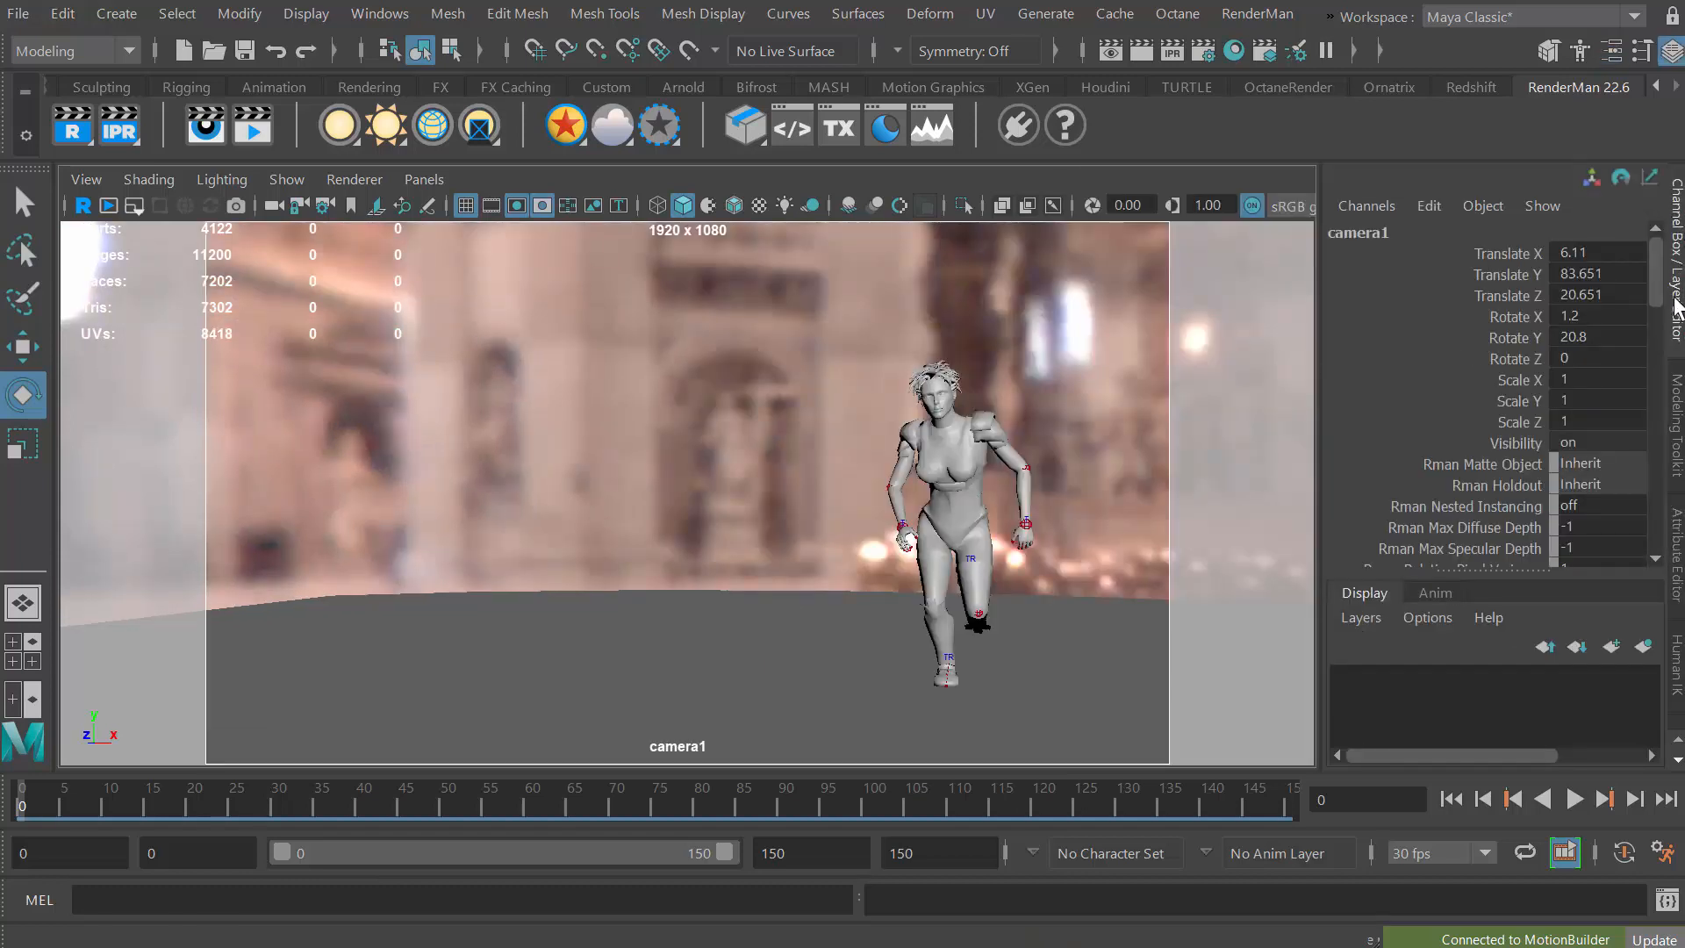
left_click_drag(1518, 255, 1518, 352)
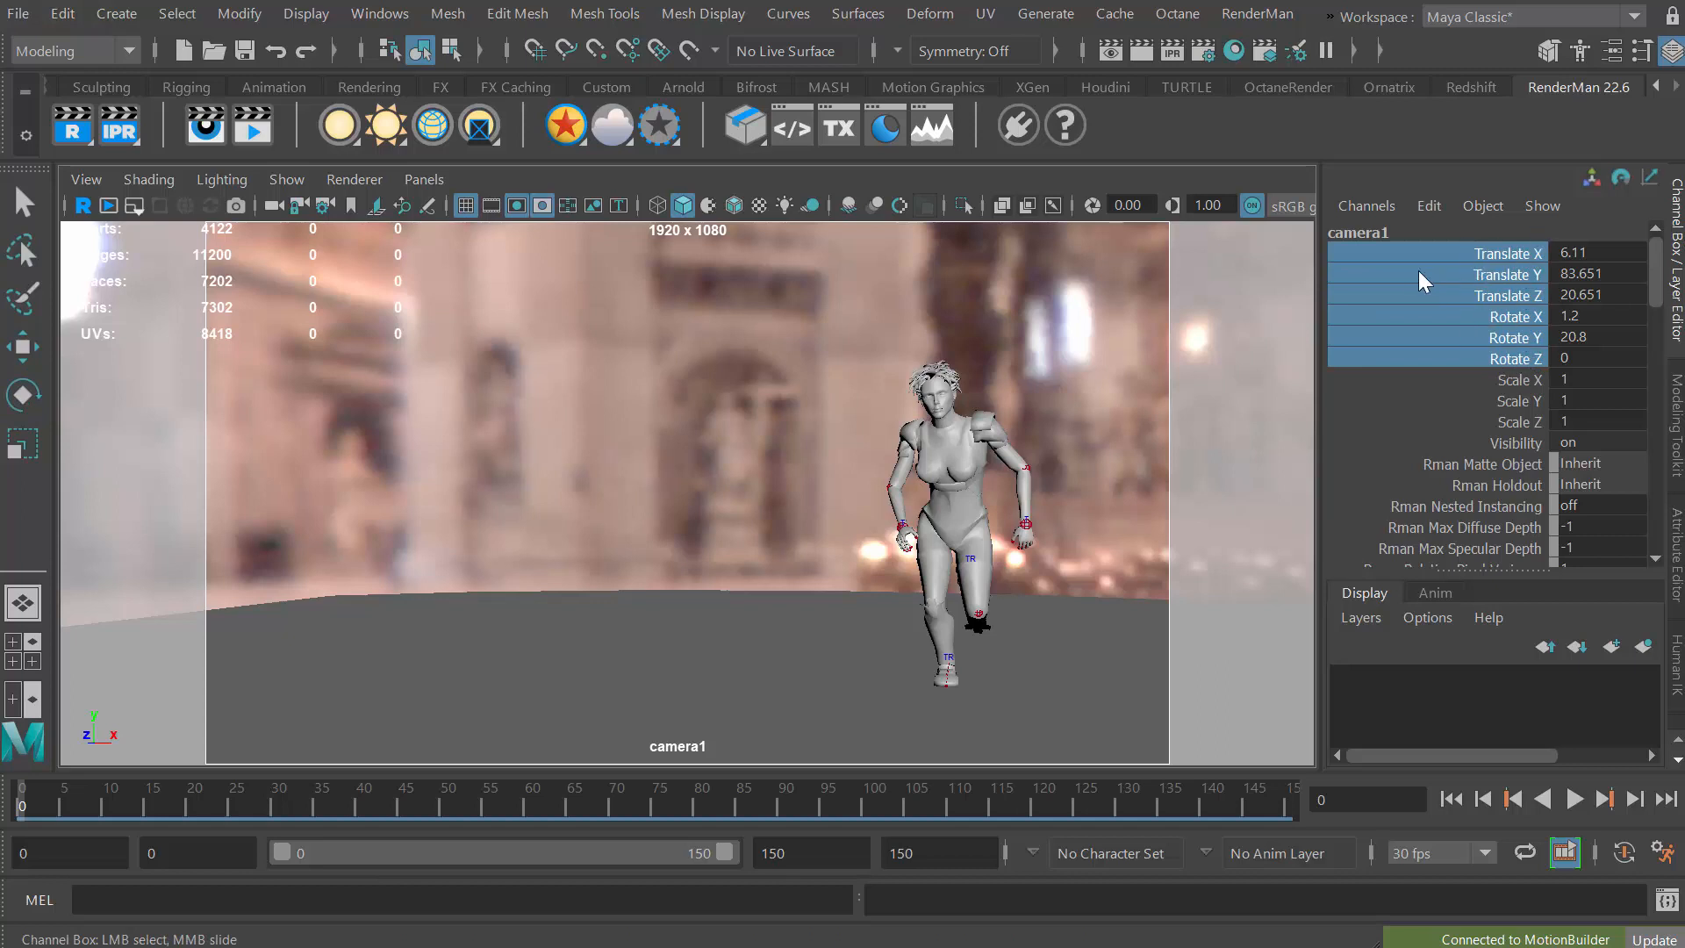
right_click(1379, 267)
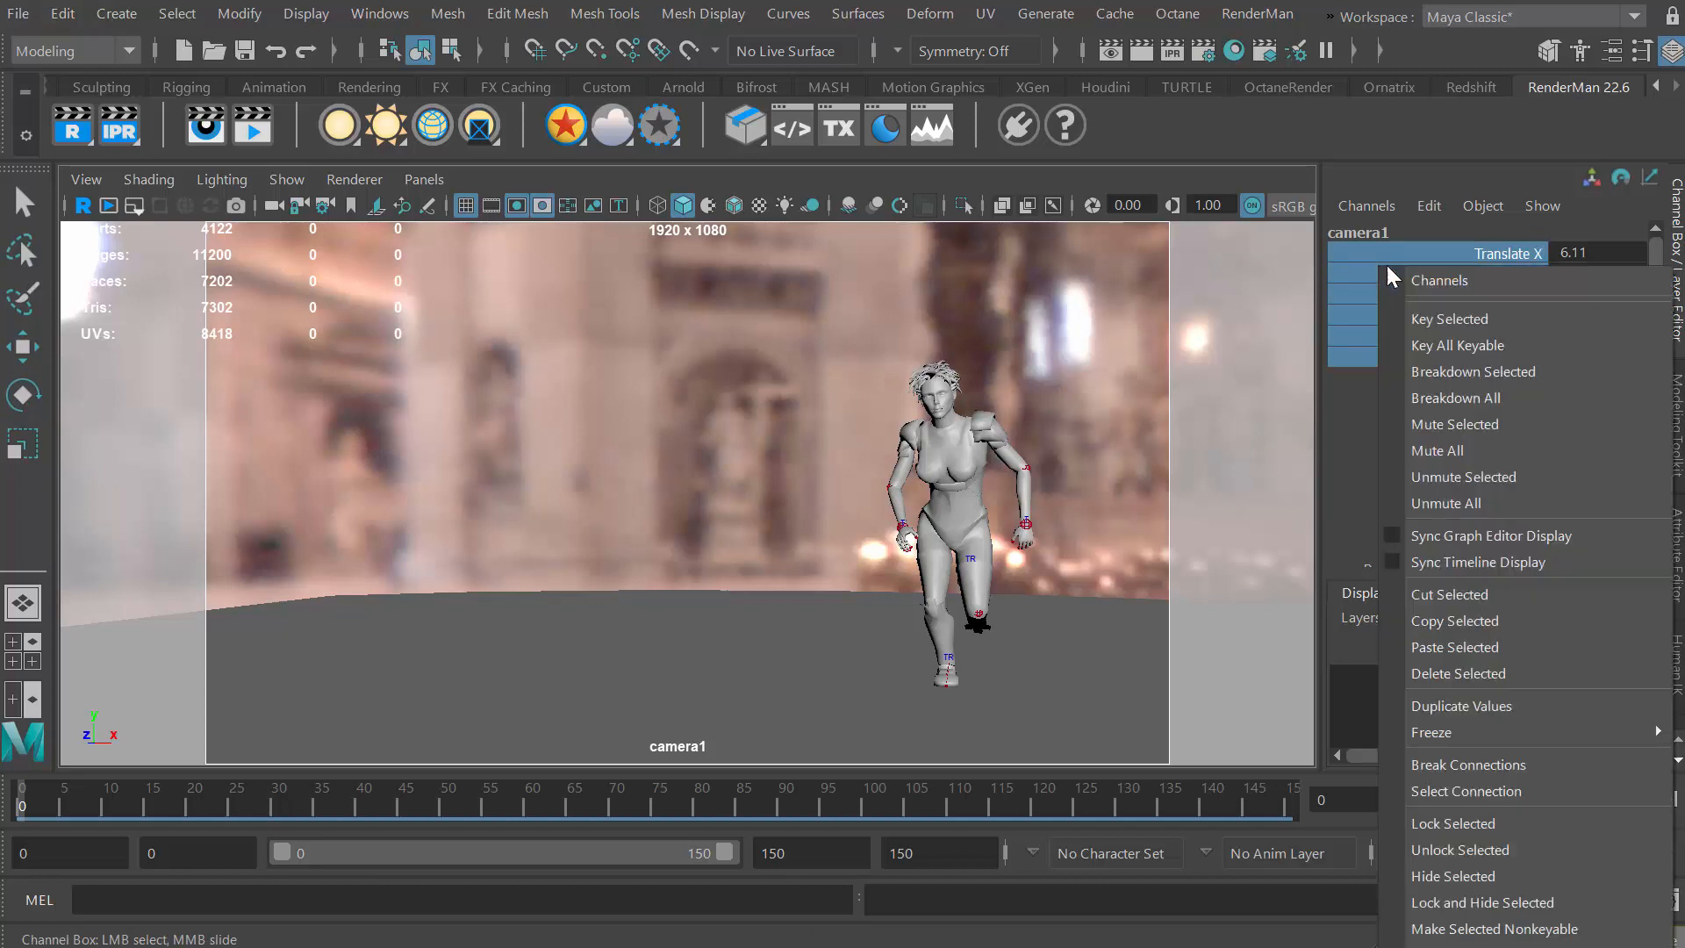
left_click(1456, 320)
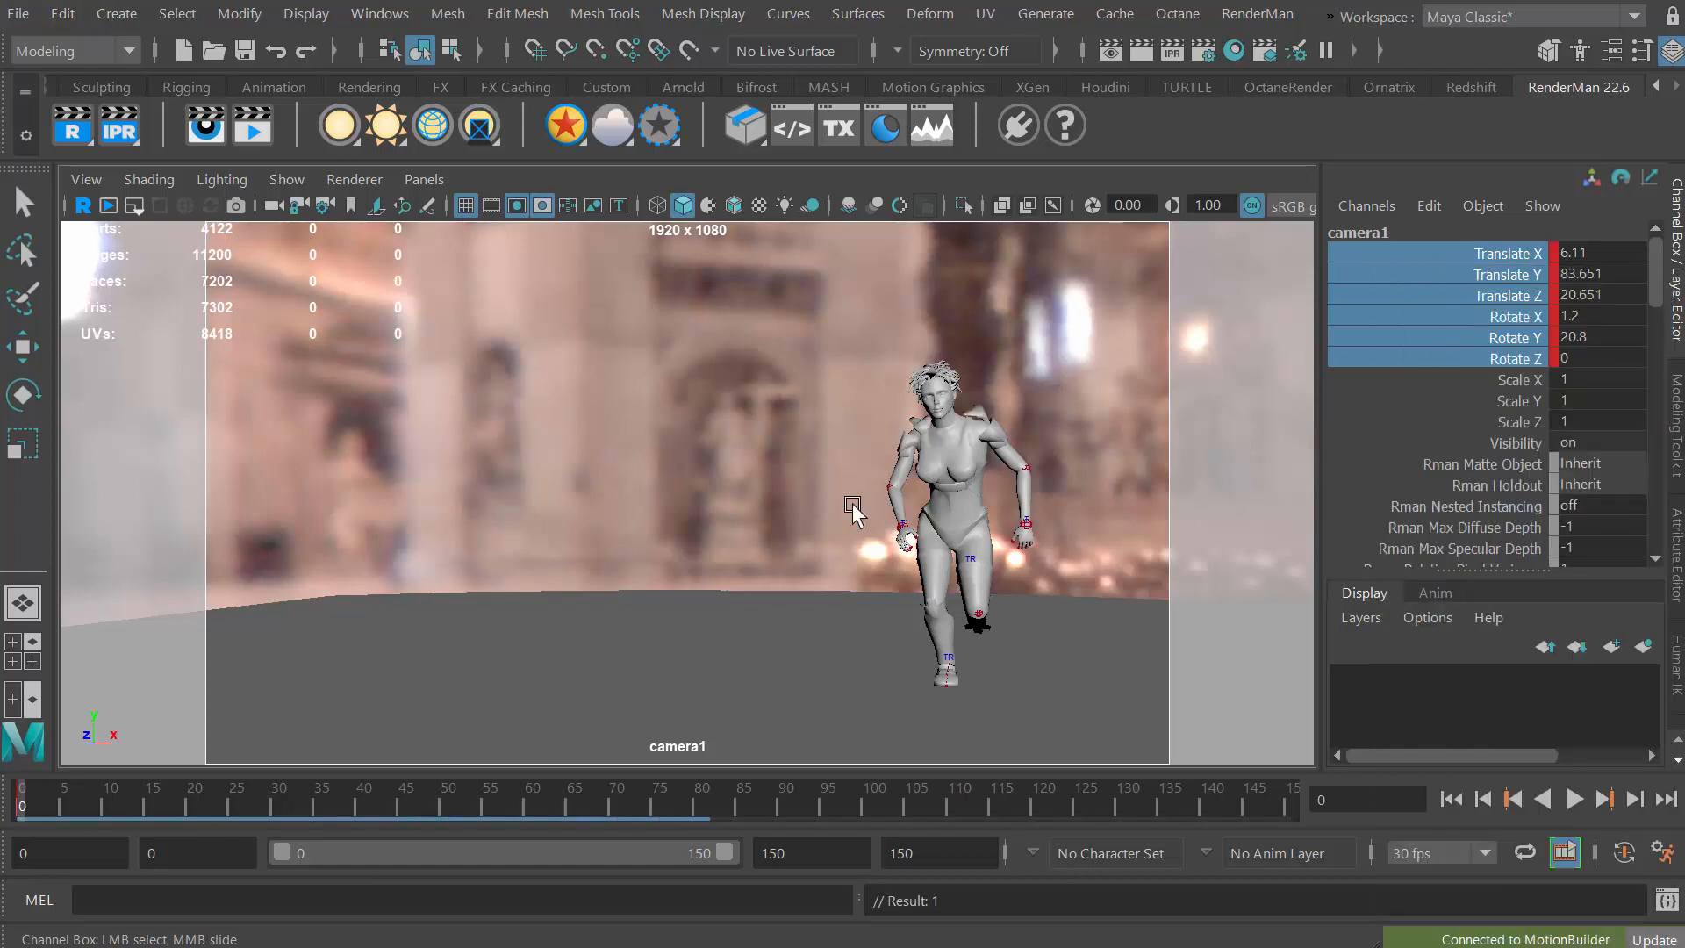
Go to frame 60 and reframe camera1 closer, with the character shown from the thighs up on the left of the shot.
left_click_drag(44, 802, 530, 803)
right_click_drag(914, 639, 351, 626, "alt")
right_click_drag(877, 614, 772, 583, "alt")
middle_click_drag(518, 572, 655, 592, "alt")
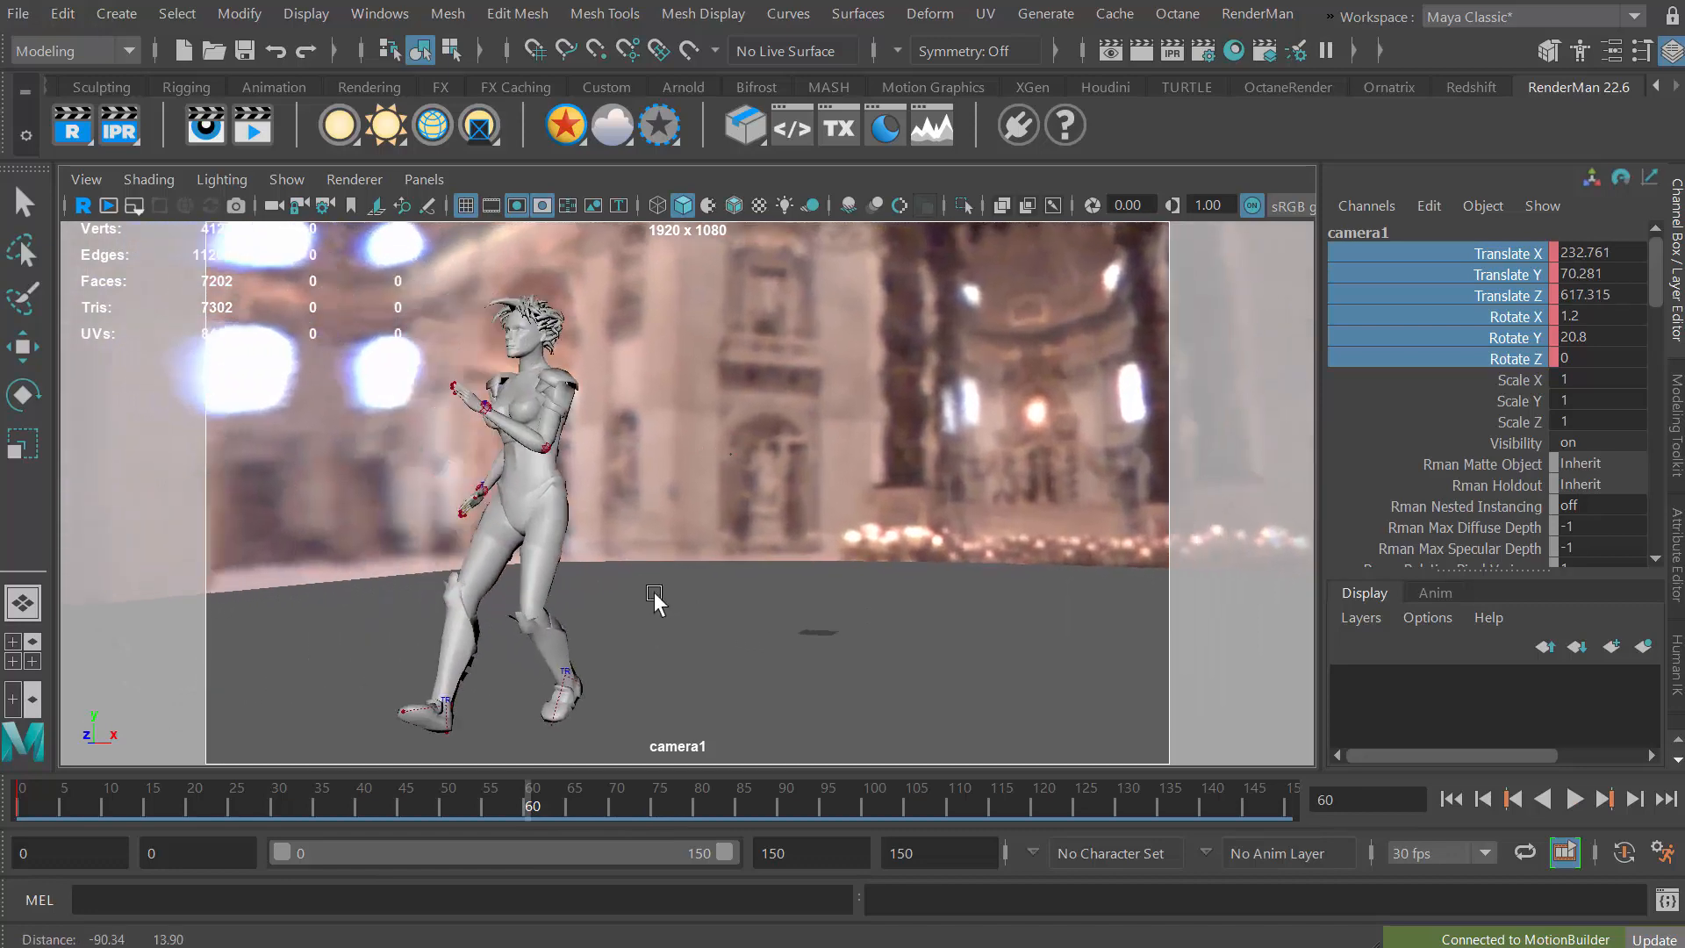
left_click_drag(655, 593, 683, 597, "alt")
right_click_drag(716, 624, 814, 635, "alt")
middle_click_drag(789, 581, 768, 623, "alt")
right_click_drag(769, 624, 822, 626, "alt")
middle_click_drag(811, 606, 790, 594, "alt")
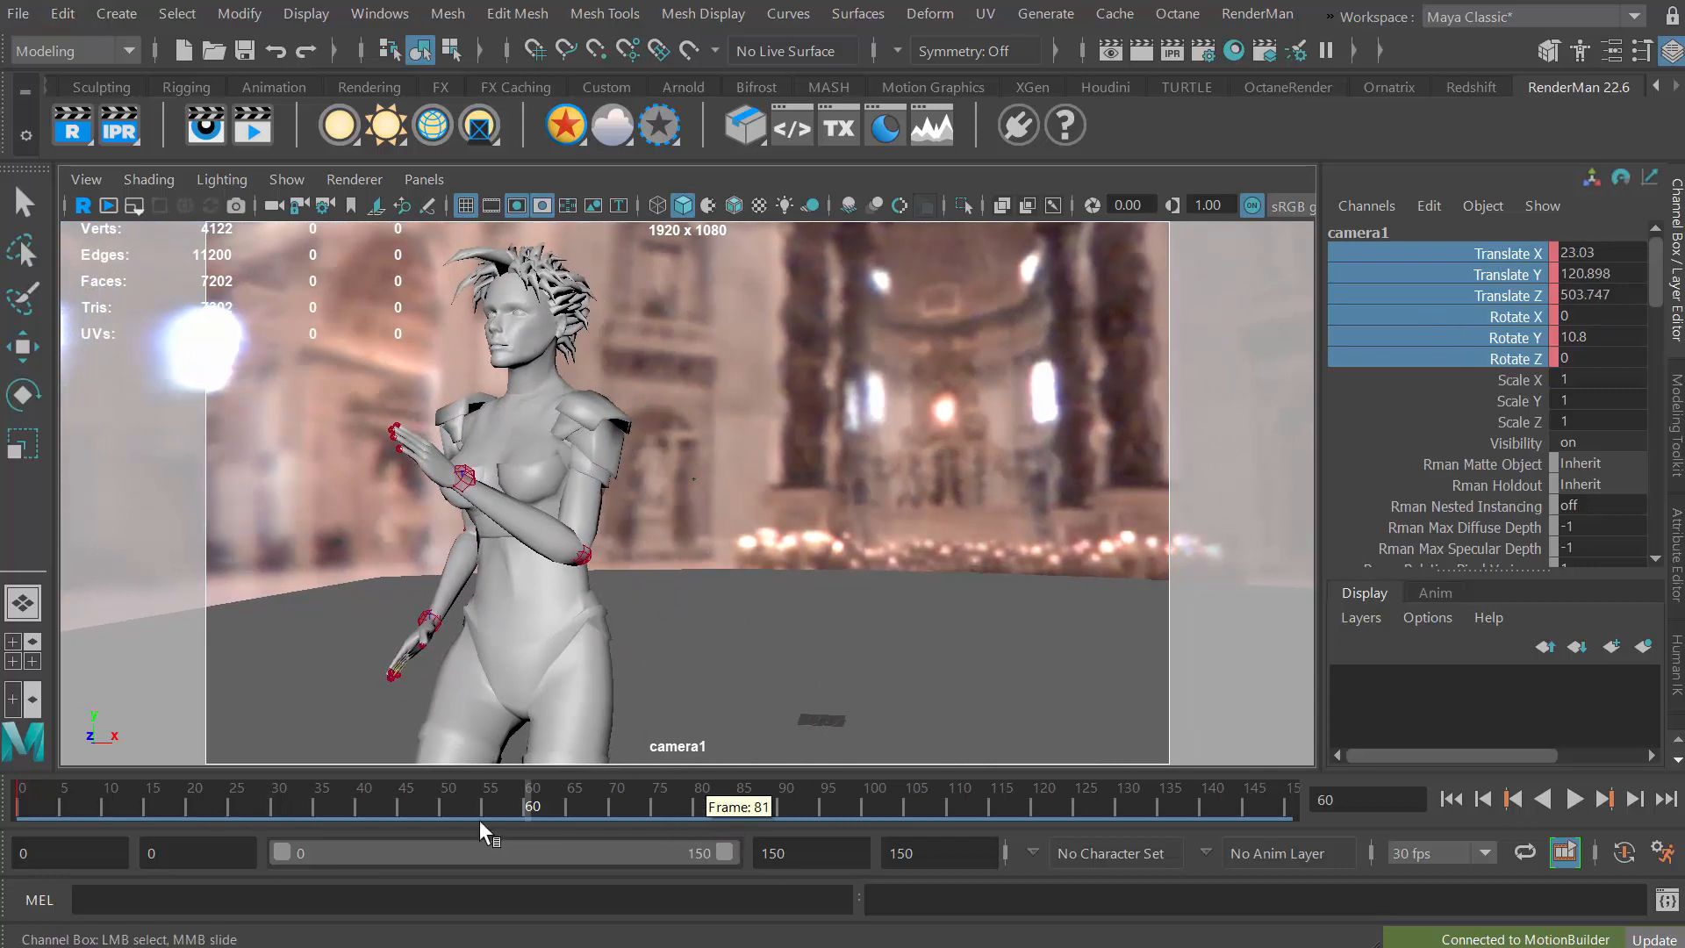
Key camera1's Translate and Rotate channels at frame 60 and scrub back to frame 0.
right_click(1433, 359)
left_click(1435, 360)
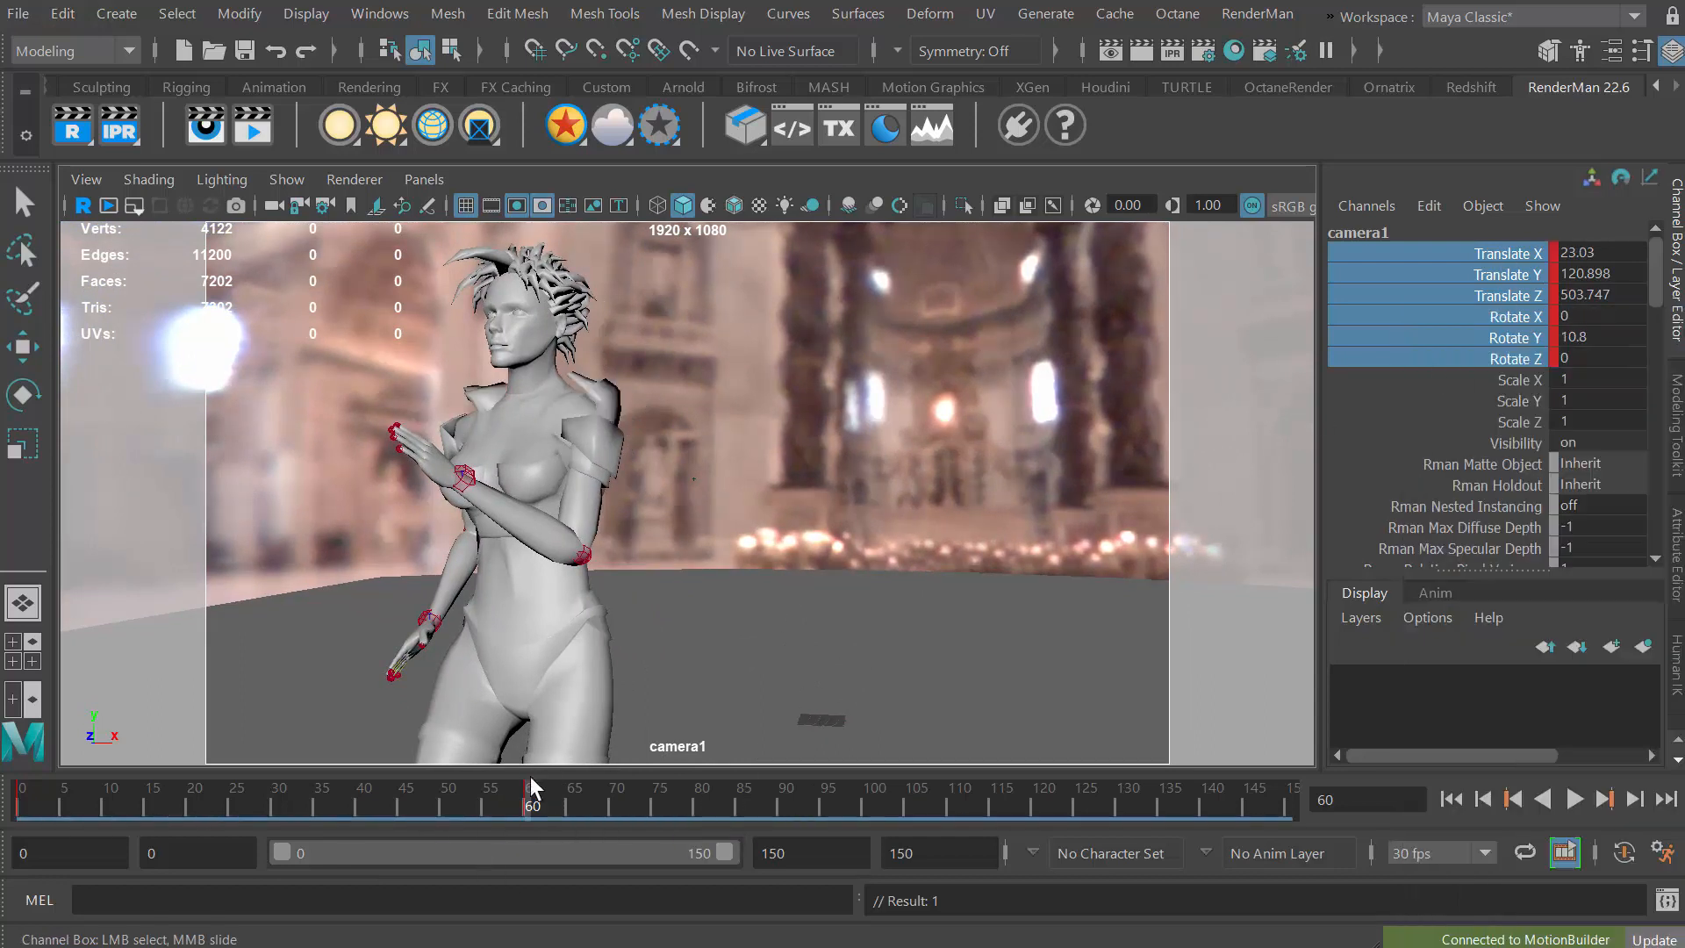
left_click_drag(526, 796, 5, 807)
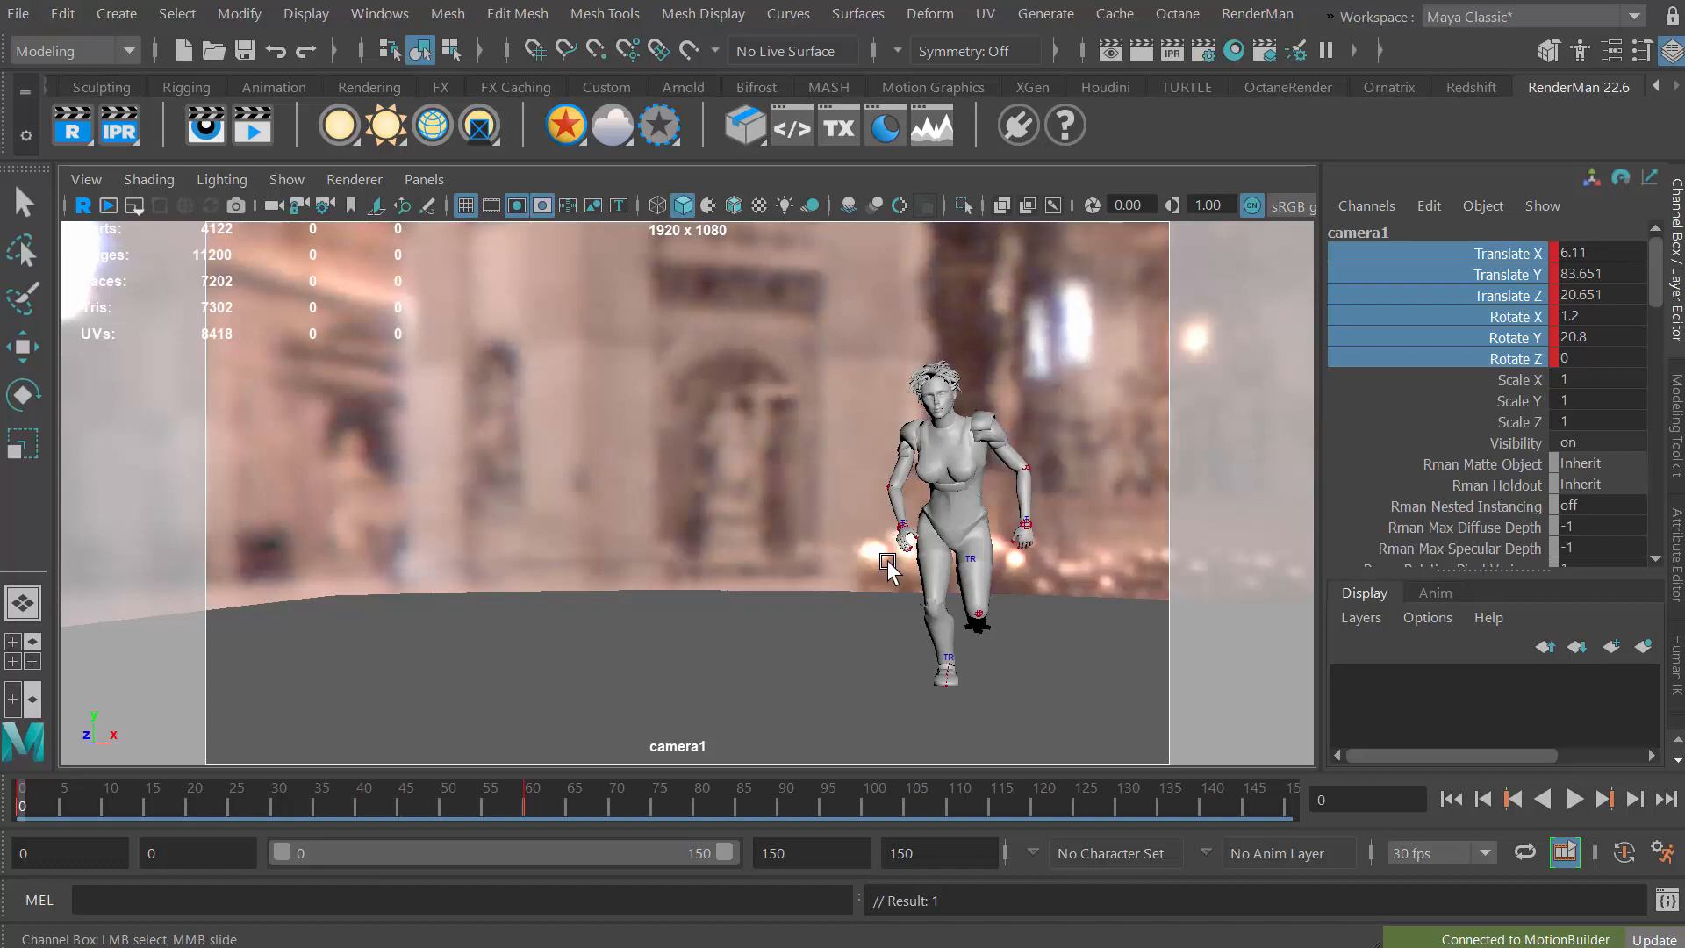
Set the renderable camera to camera1 in the render settings.
left_click_drag(1684, 96, 837, 31)
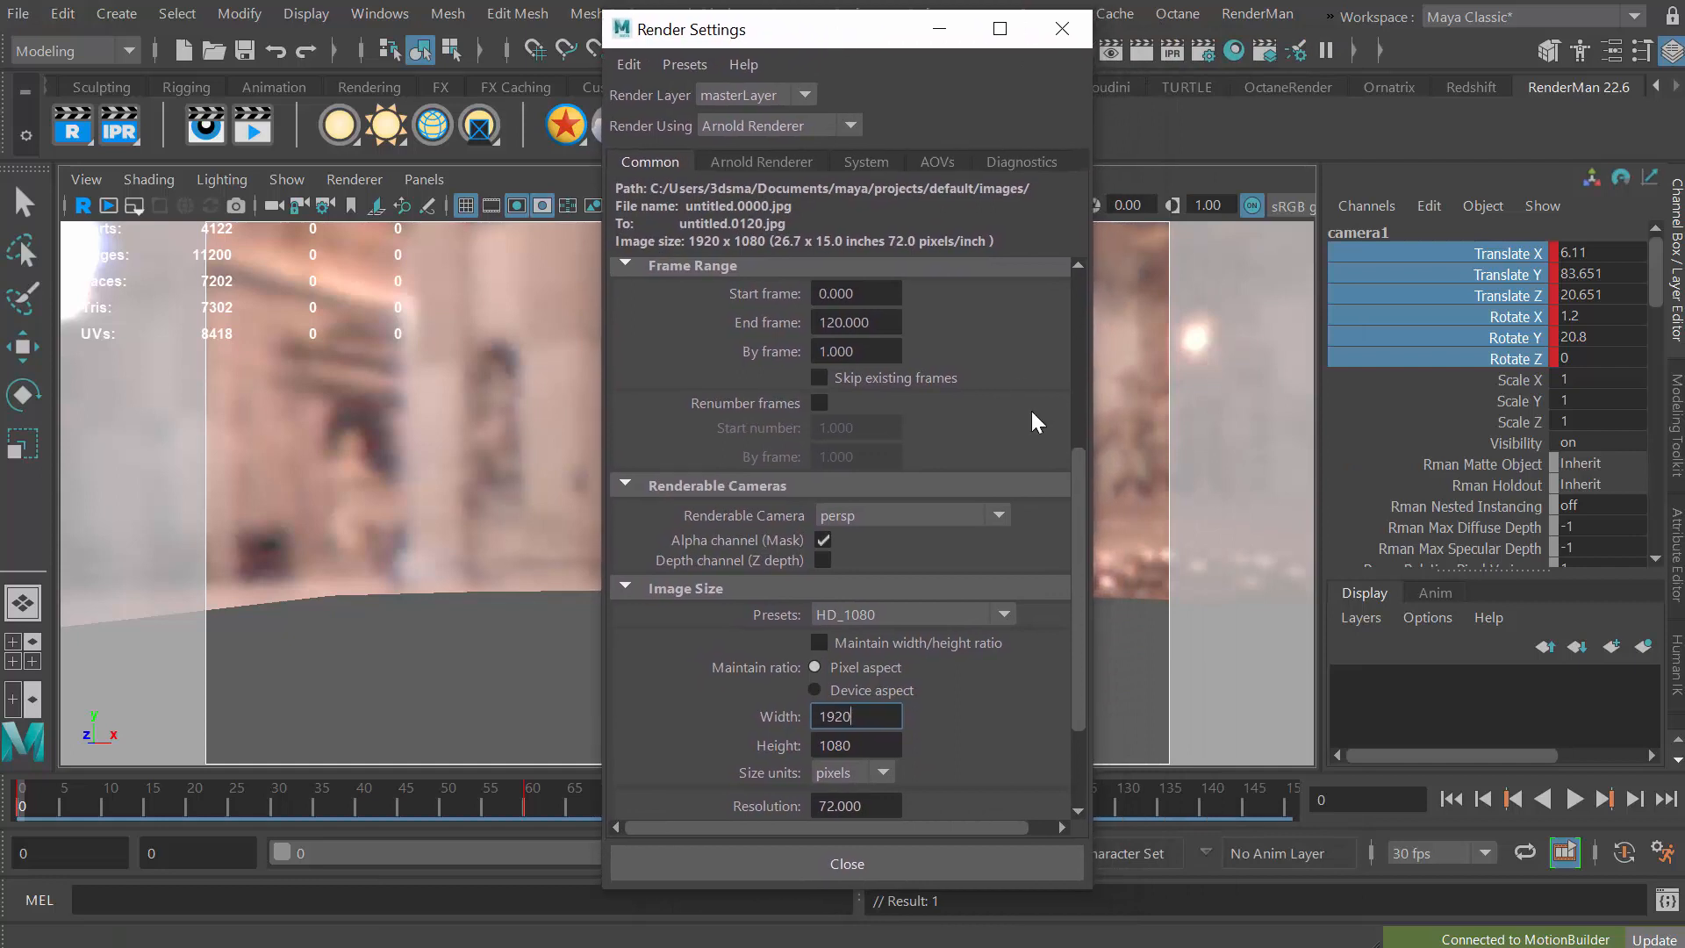
left_click_drag(1076, 508, 972, 530)
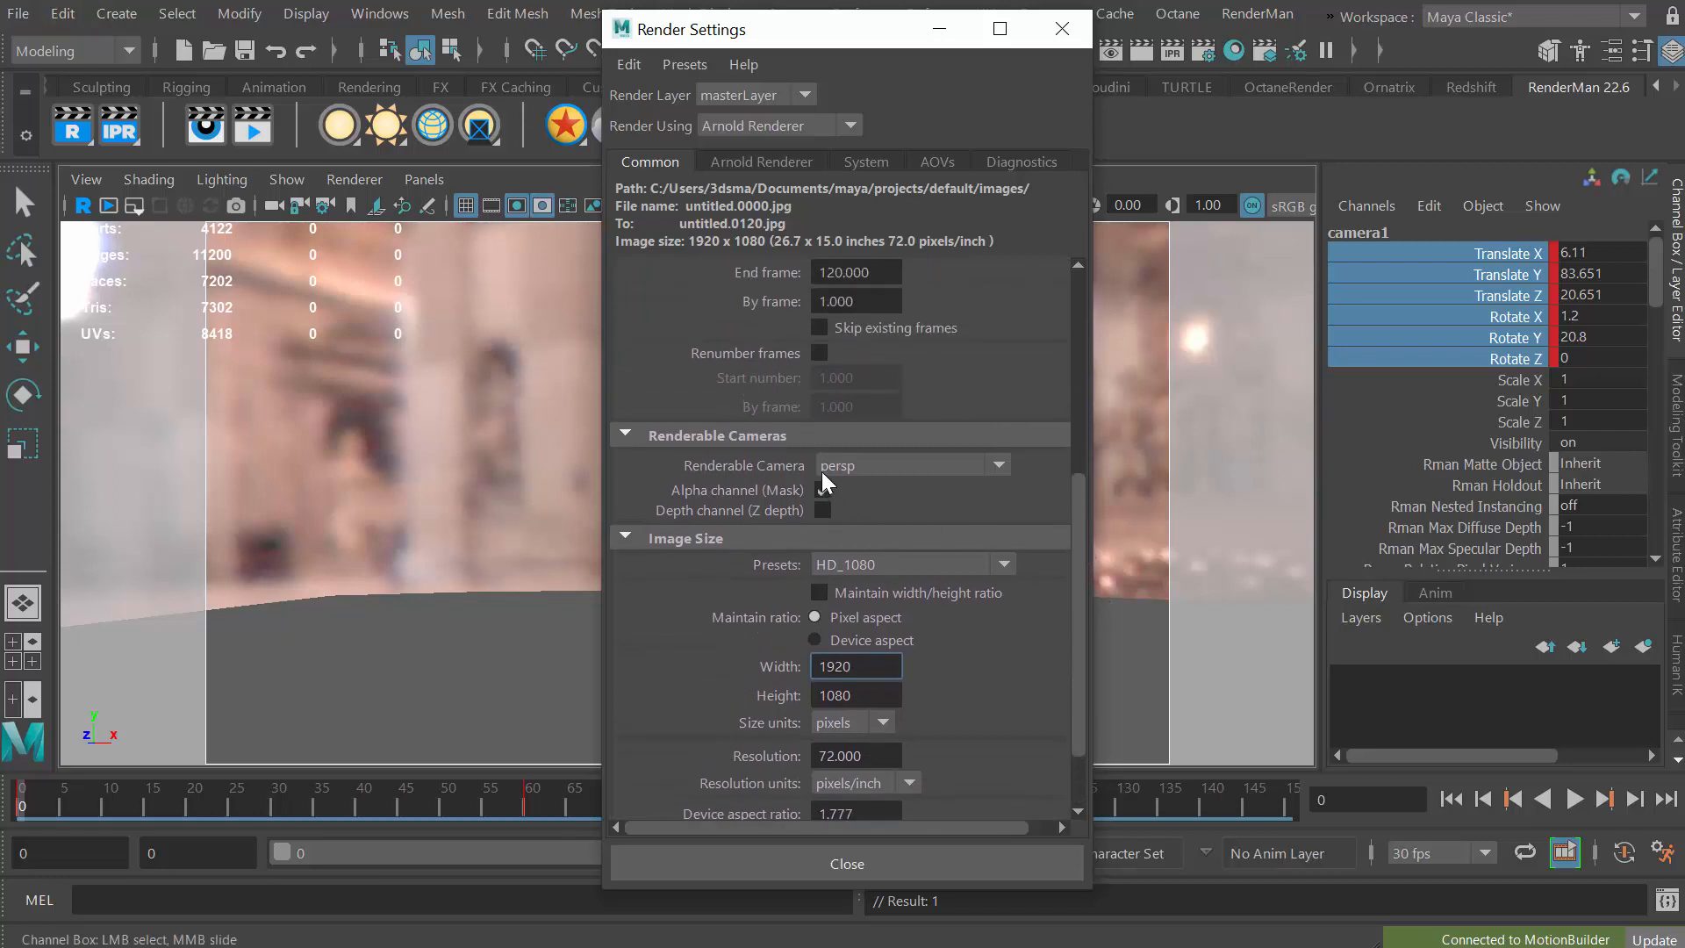
left_click(999, 466)
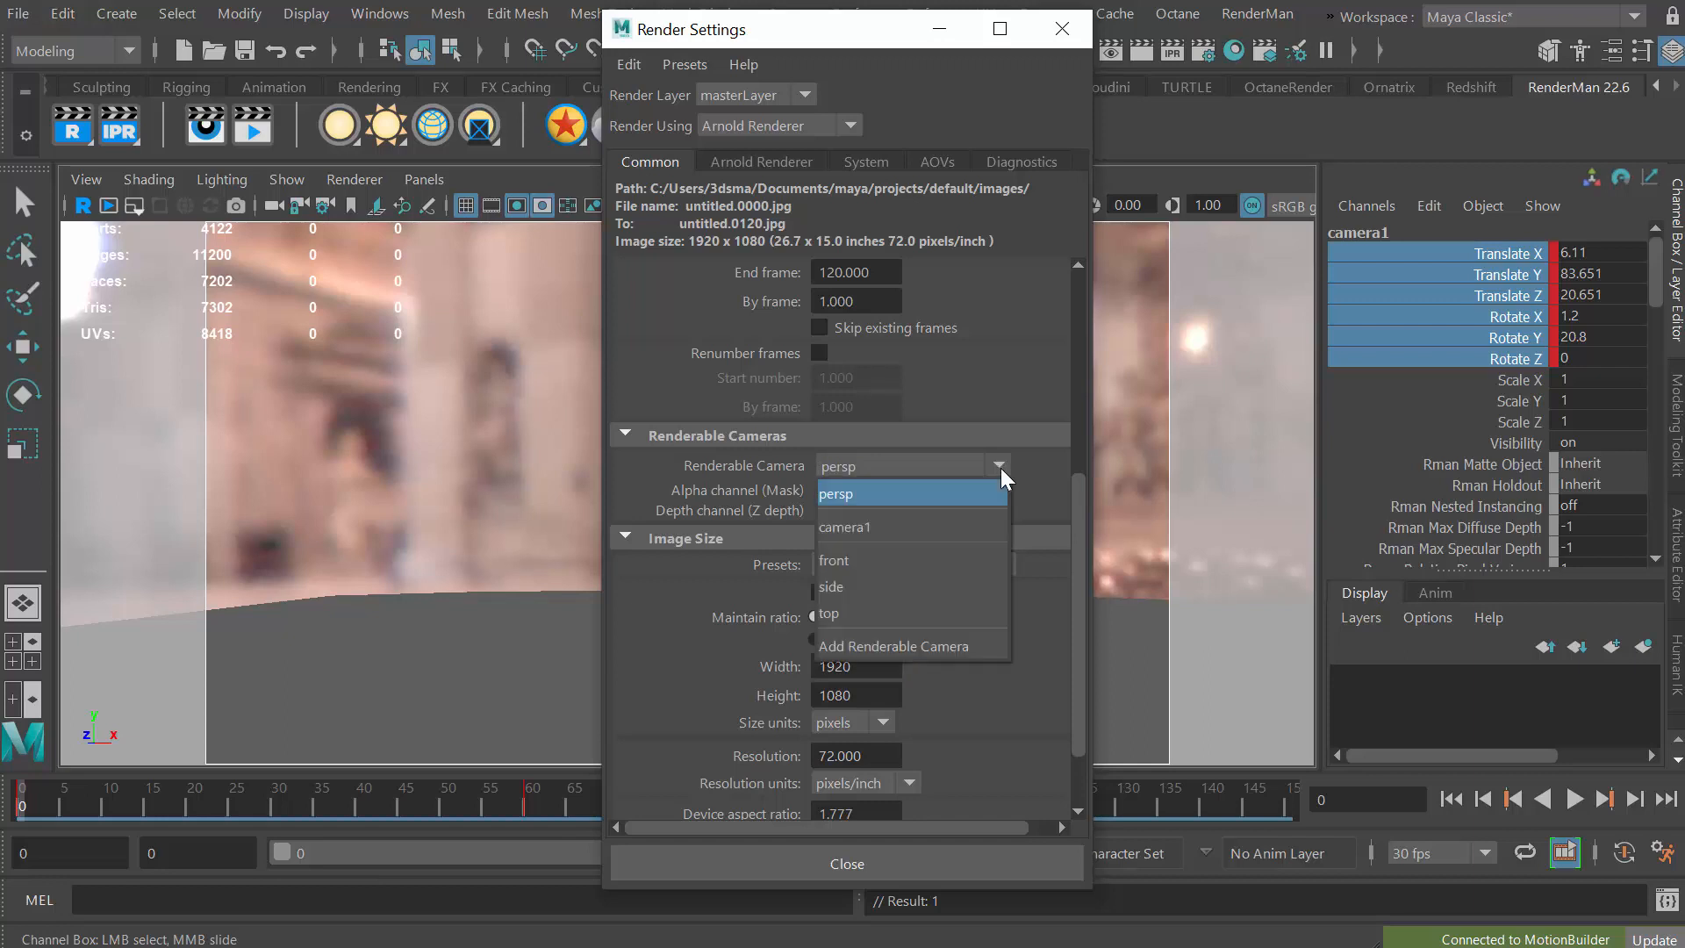
left_click(855, 525)
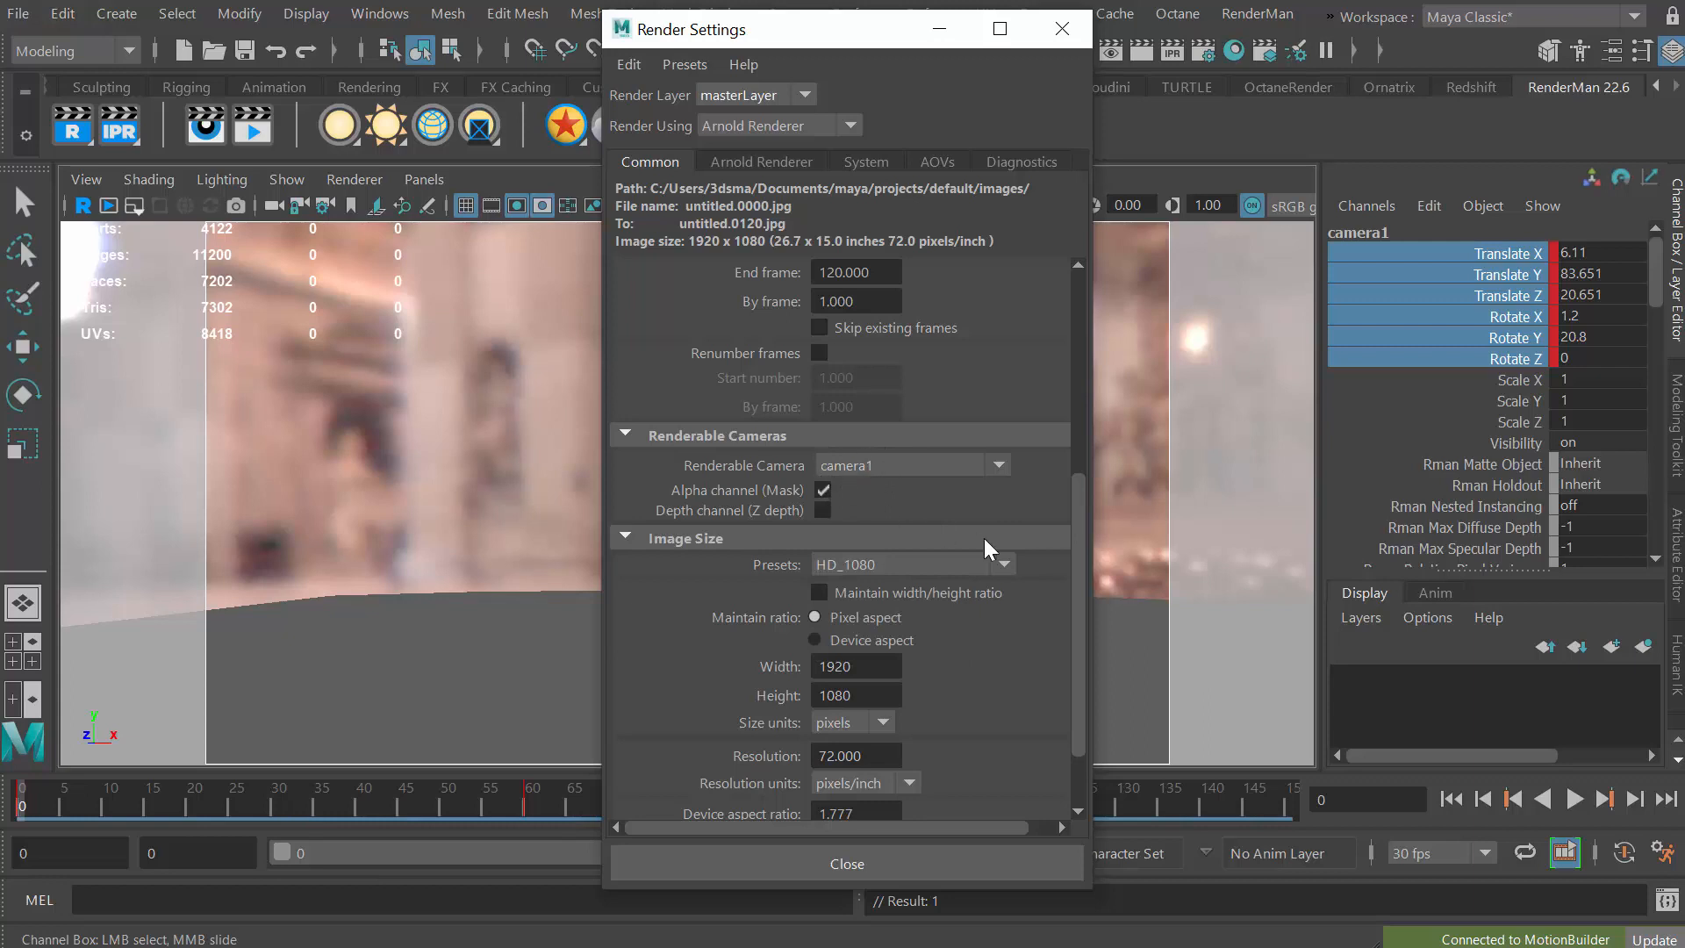
Review the file output, frame range, image size and Arnold sampling settings, and close the render settings.
left_click_drag(1076, 608, 1080, 384)
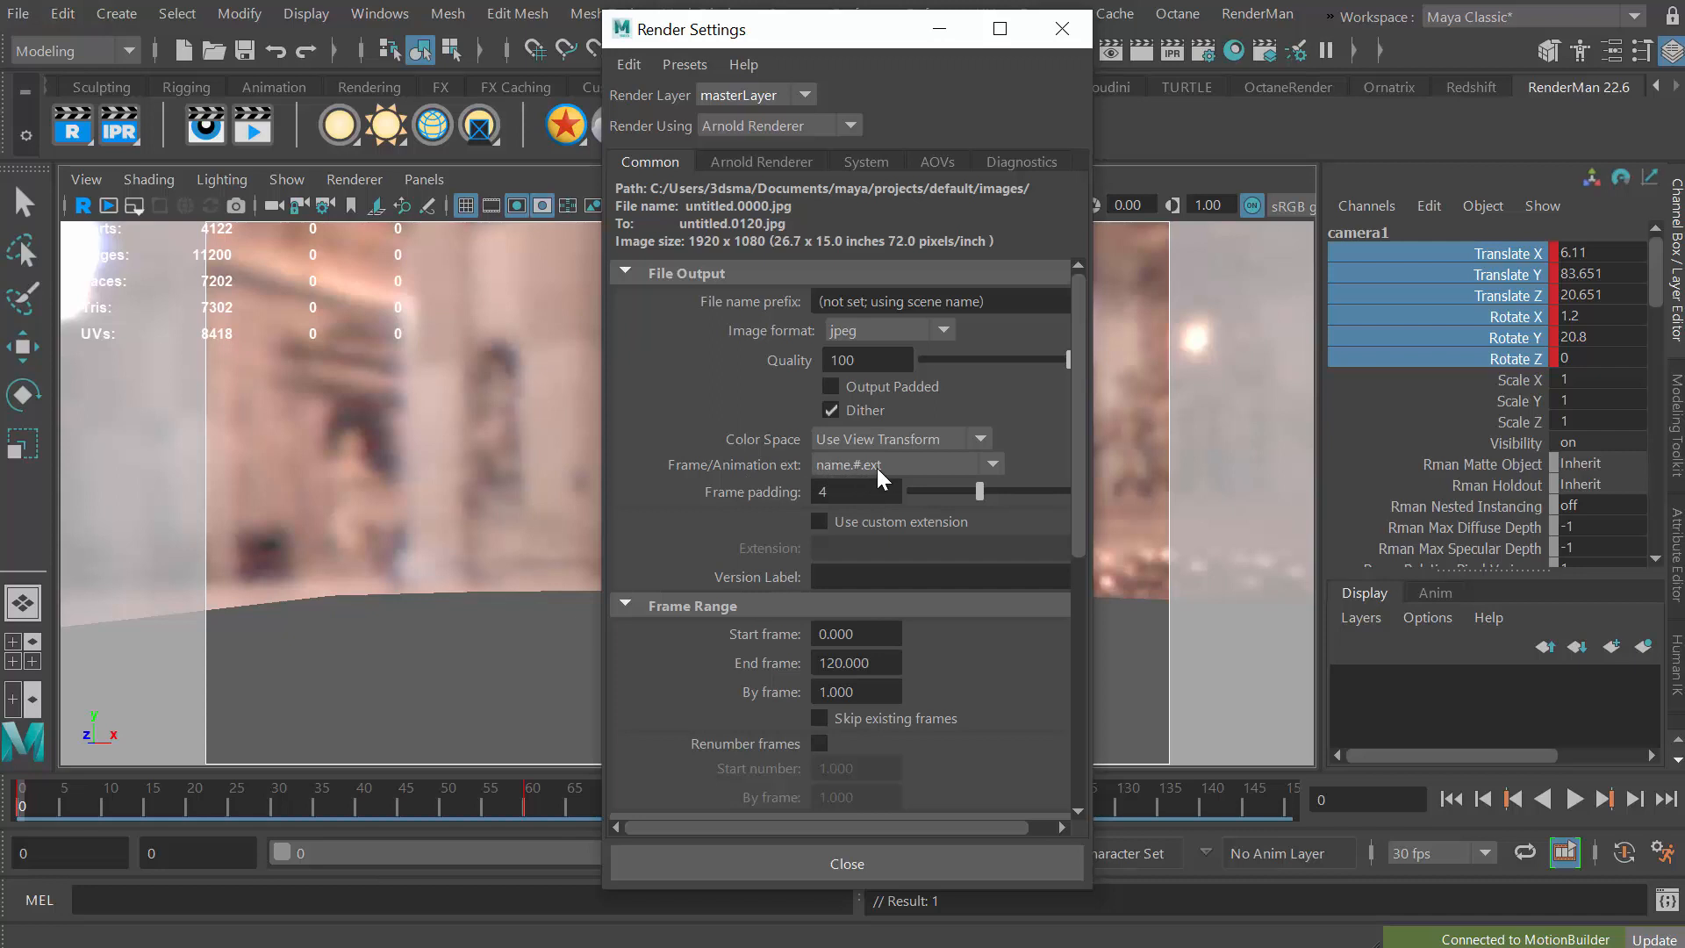
left_click_drag(1079, 470, 1061, 556)
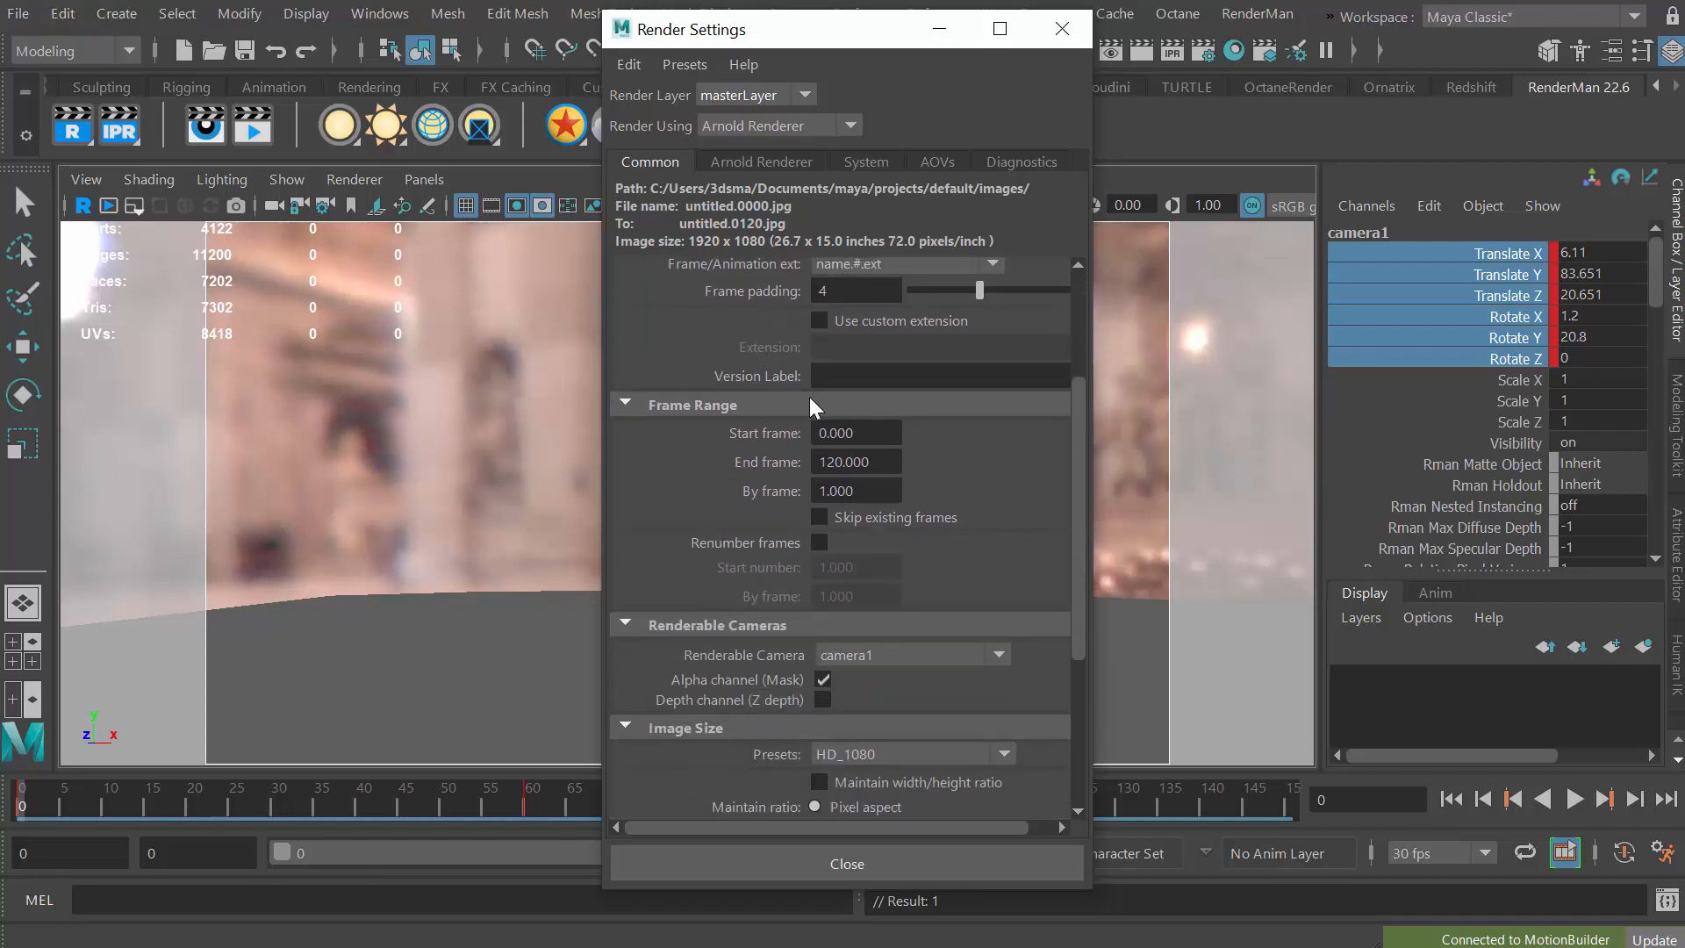
left_click_drag(1078, 543, 1075, 641)
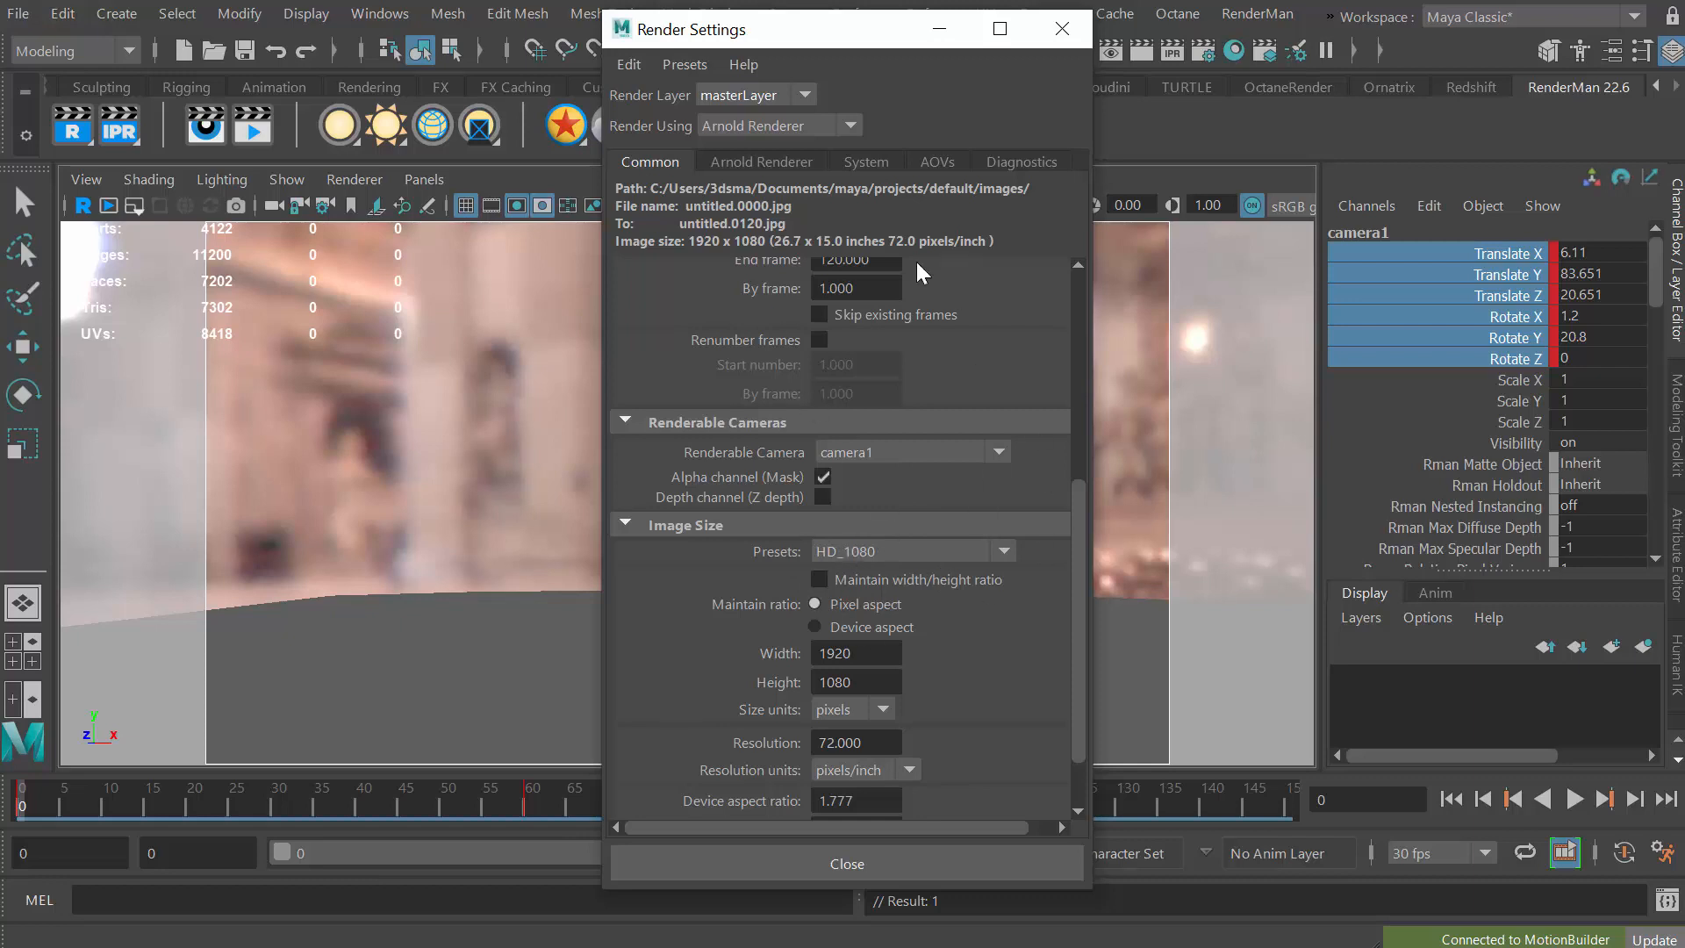
left_click(751, 162)
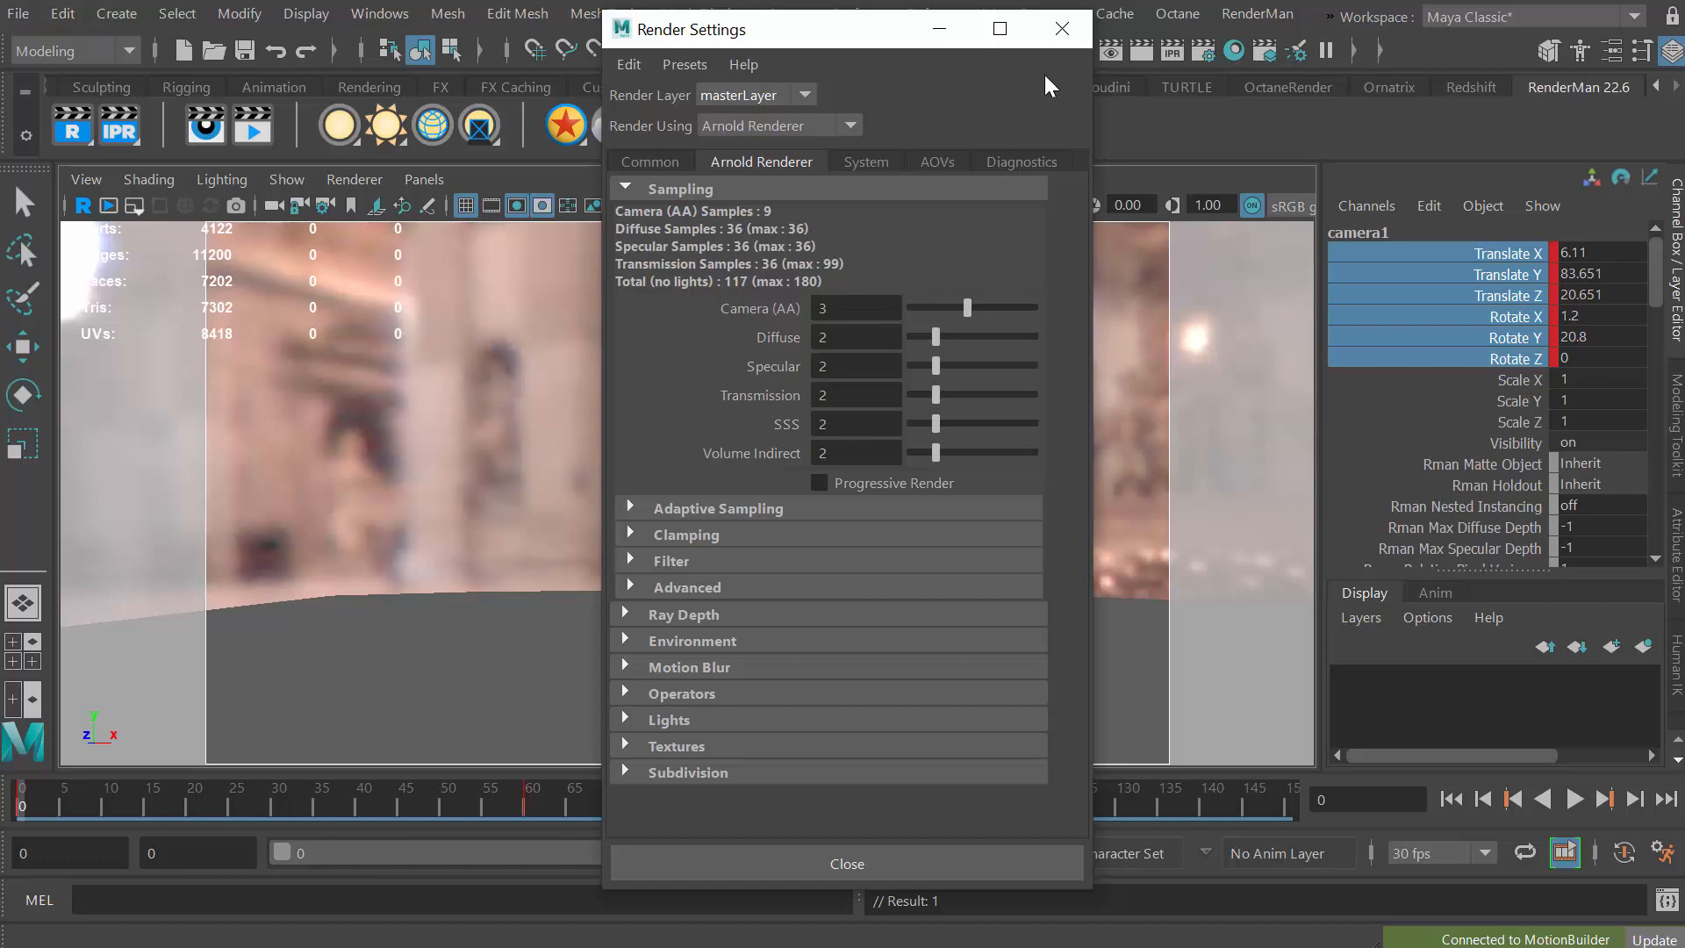
left_click(1063, 30)
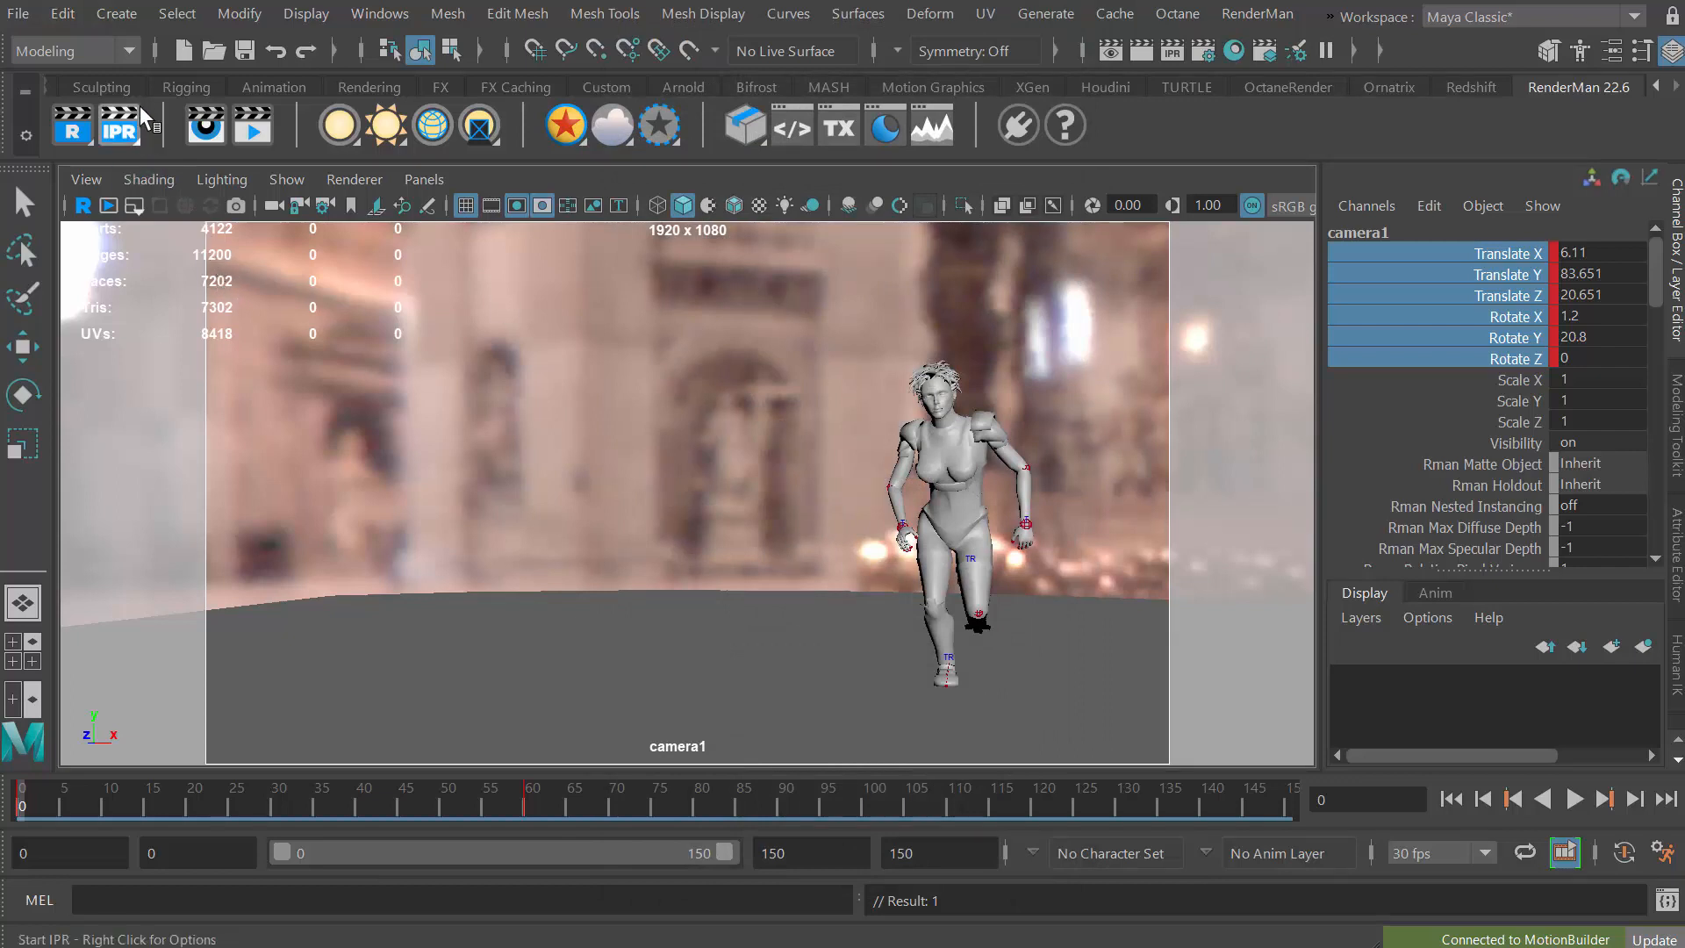
Switch to the Rendering menu set, inspect the Render Sequence options and close them without rendering.
left_click(123, 53)
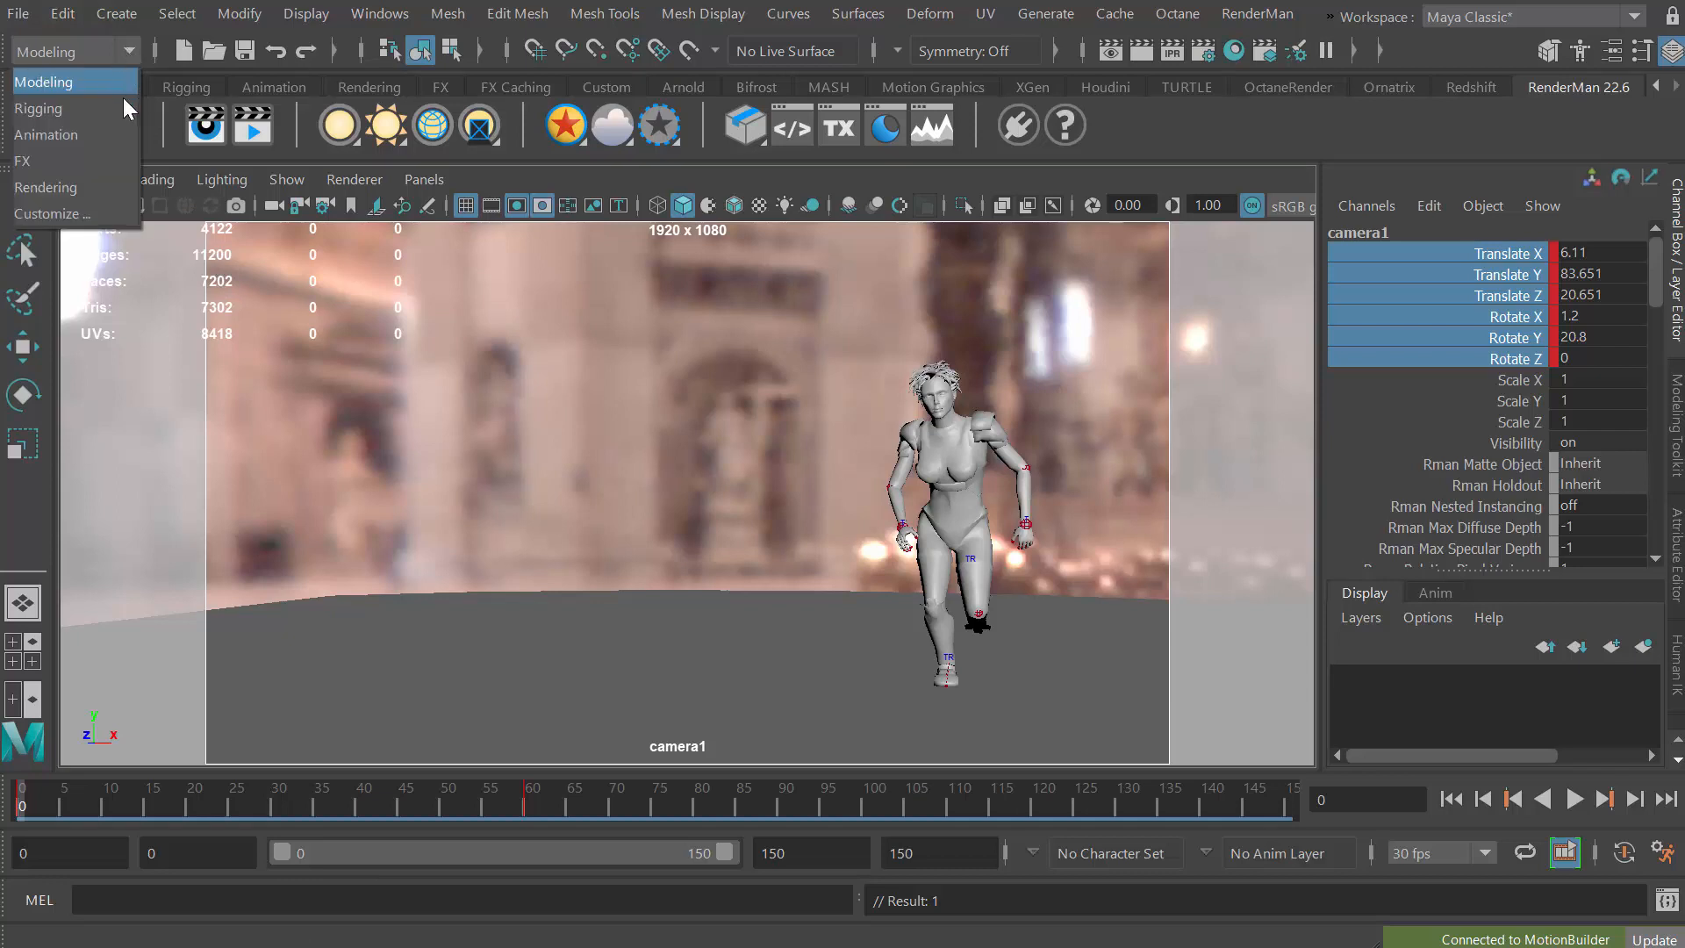
left_click(80, 188)
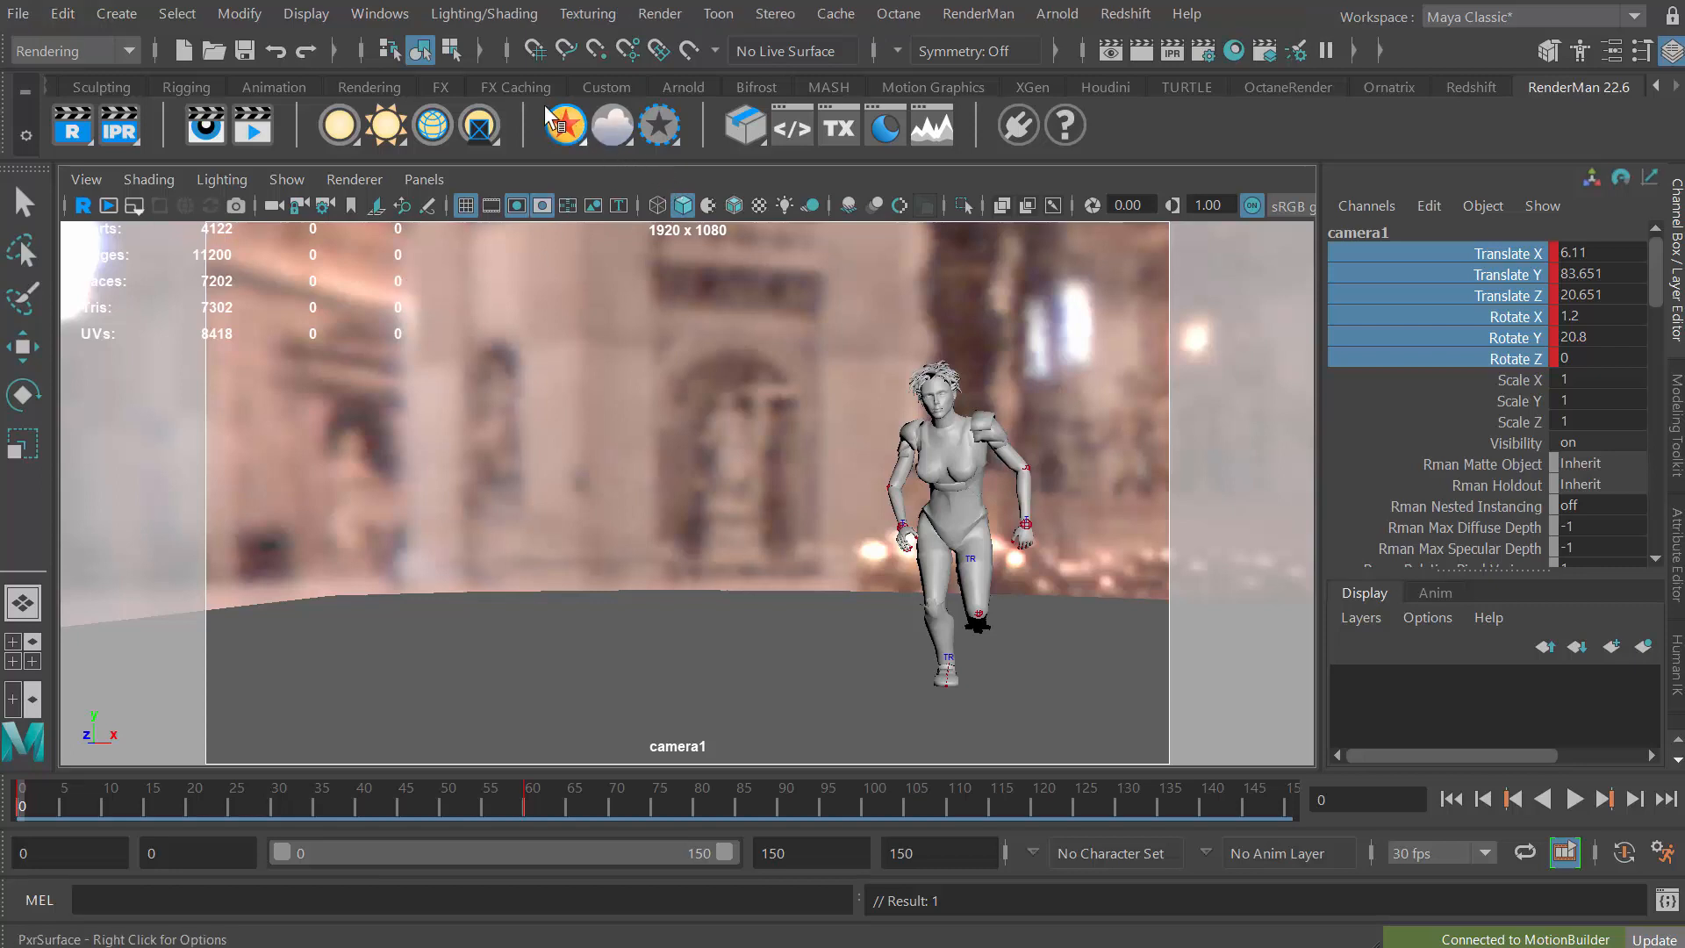
left_click(678, 15)
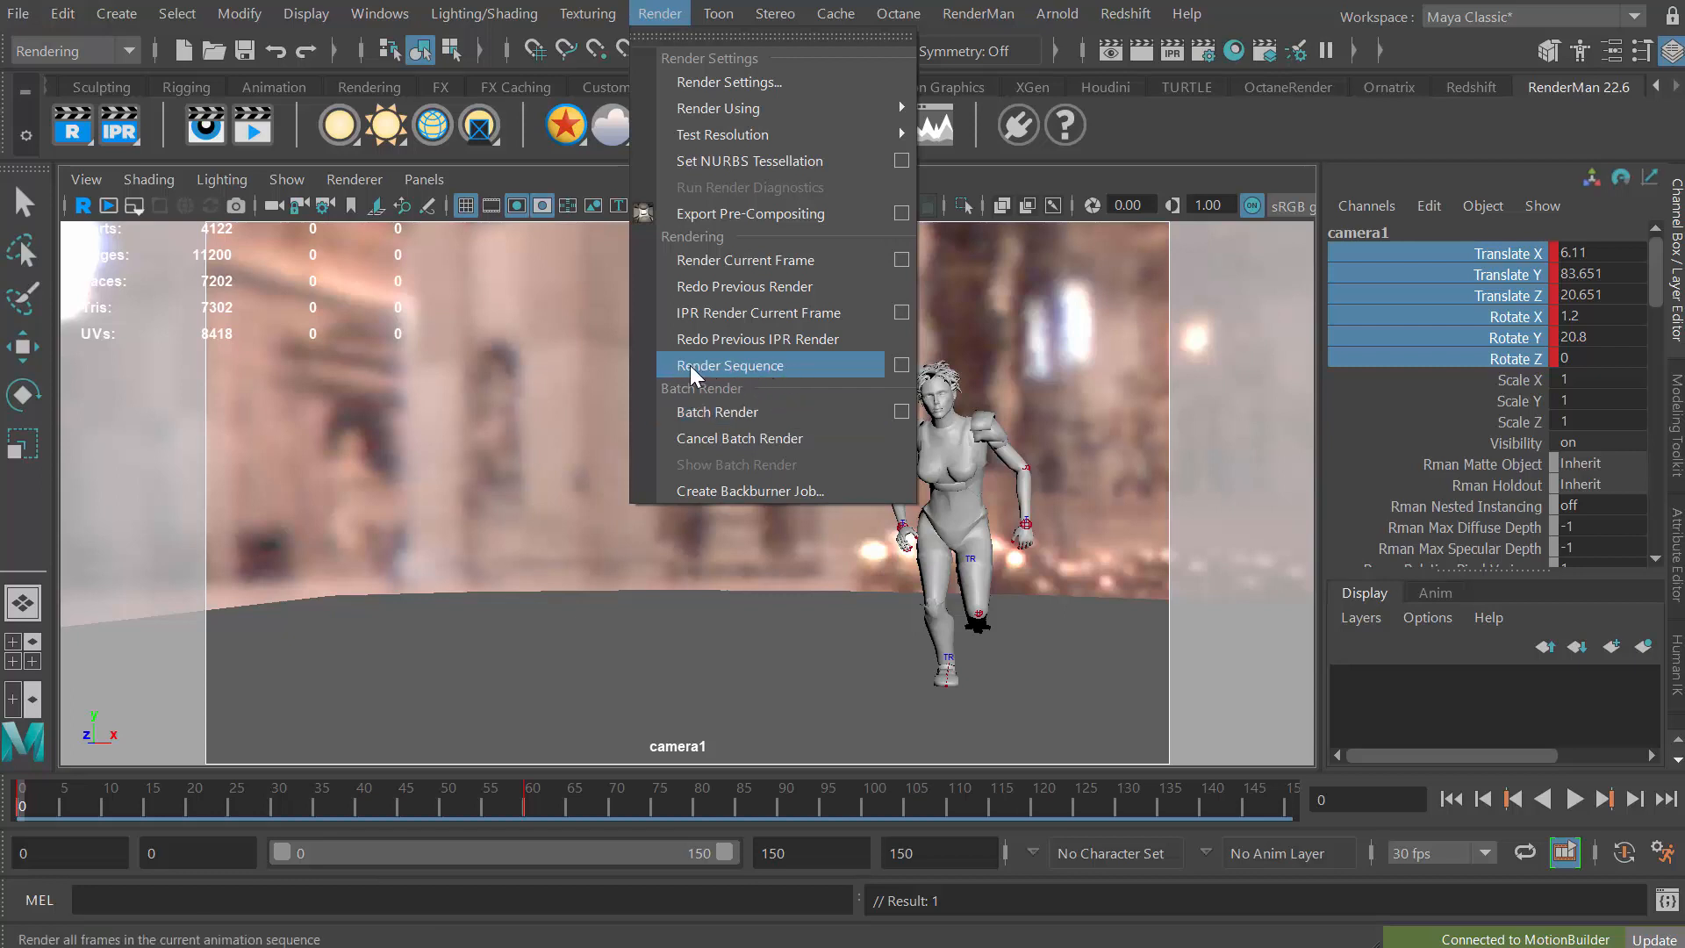
left_click(901, 365)
left_click_drag(407, 336, 773, 265)
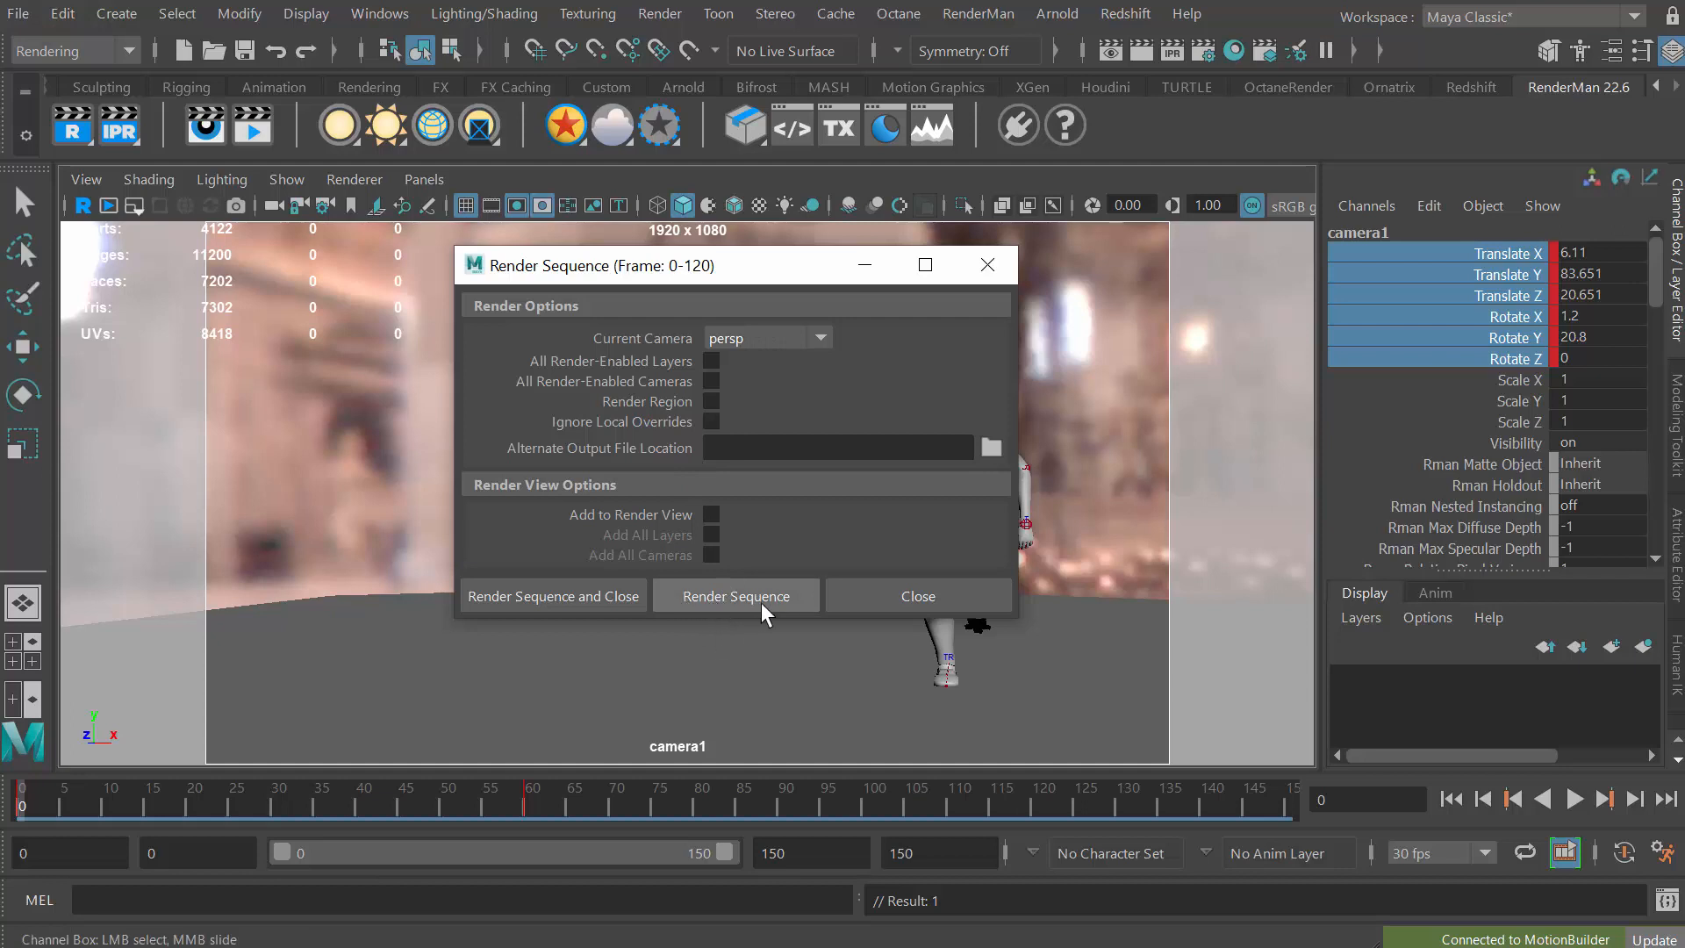
left_click(988, 265)
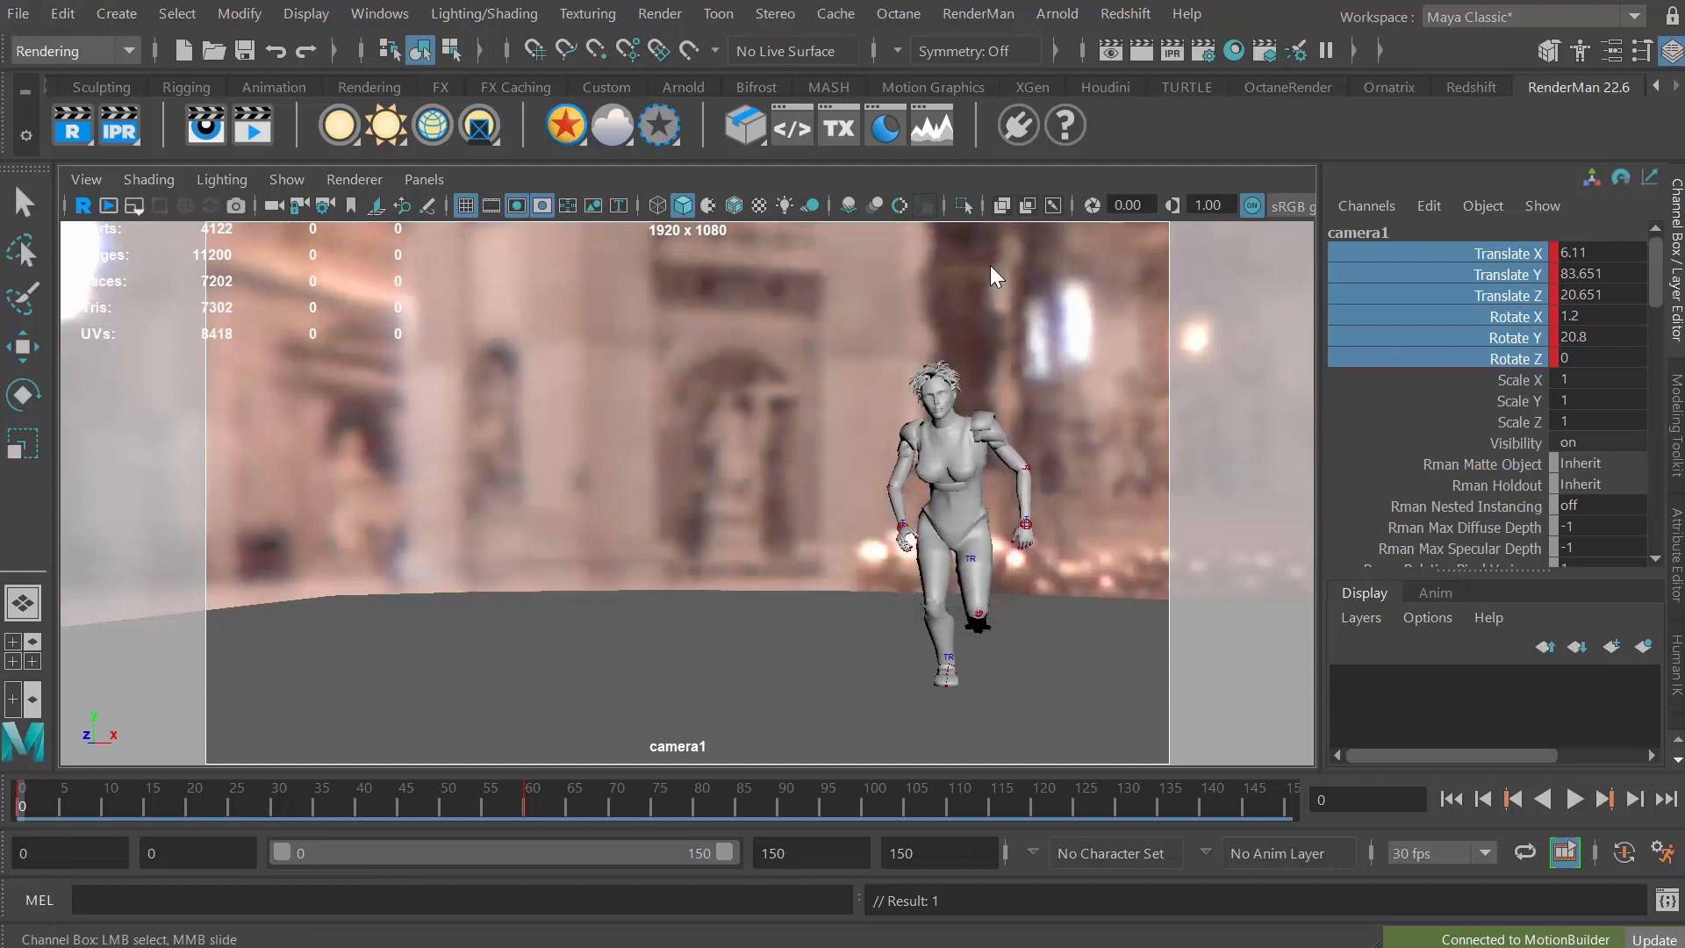
Examine the image output path in the common render settings and find the Set Project and sequence rendering commands.
left_click(1203, 49)
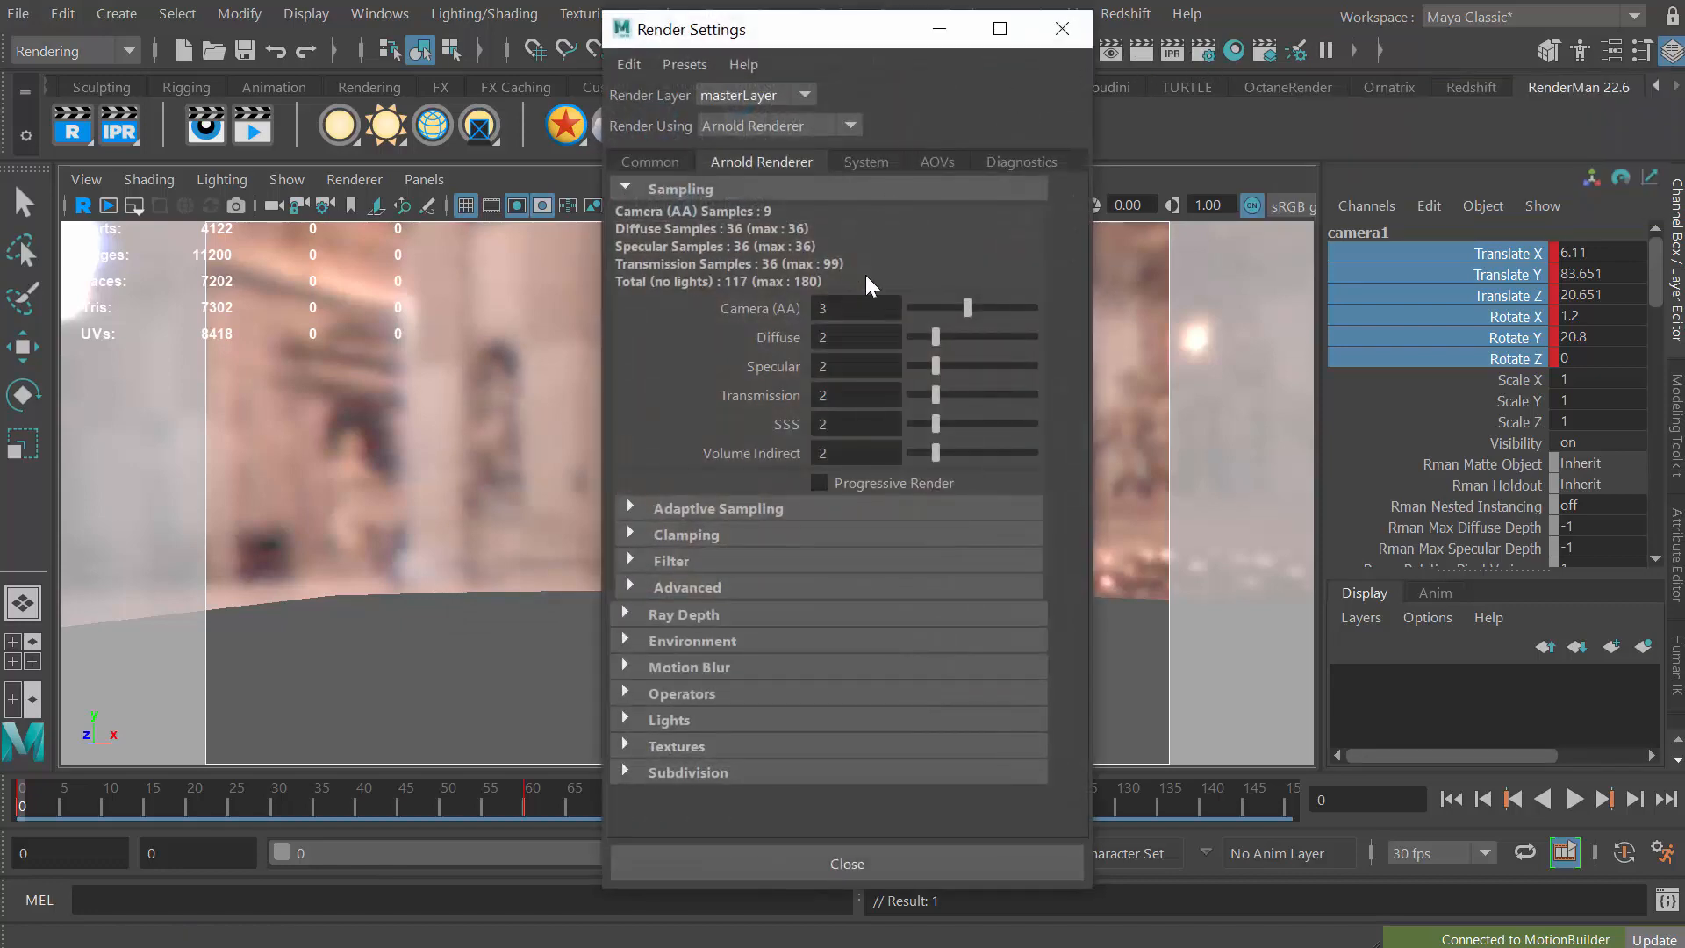
left_click(649, 162)
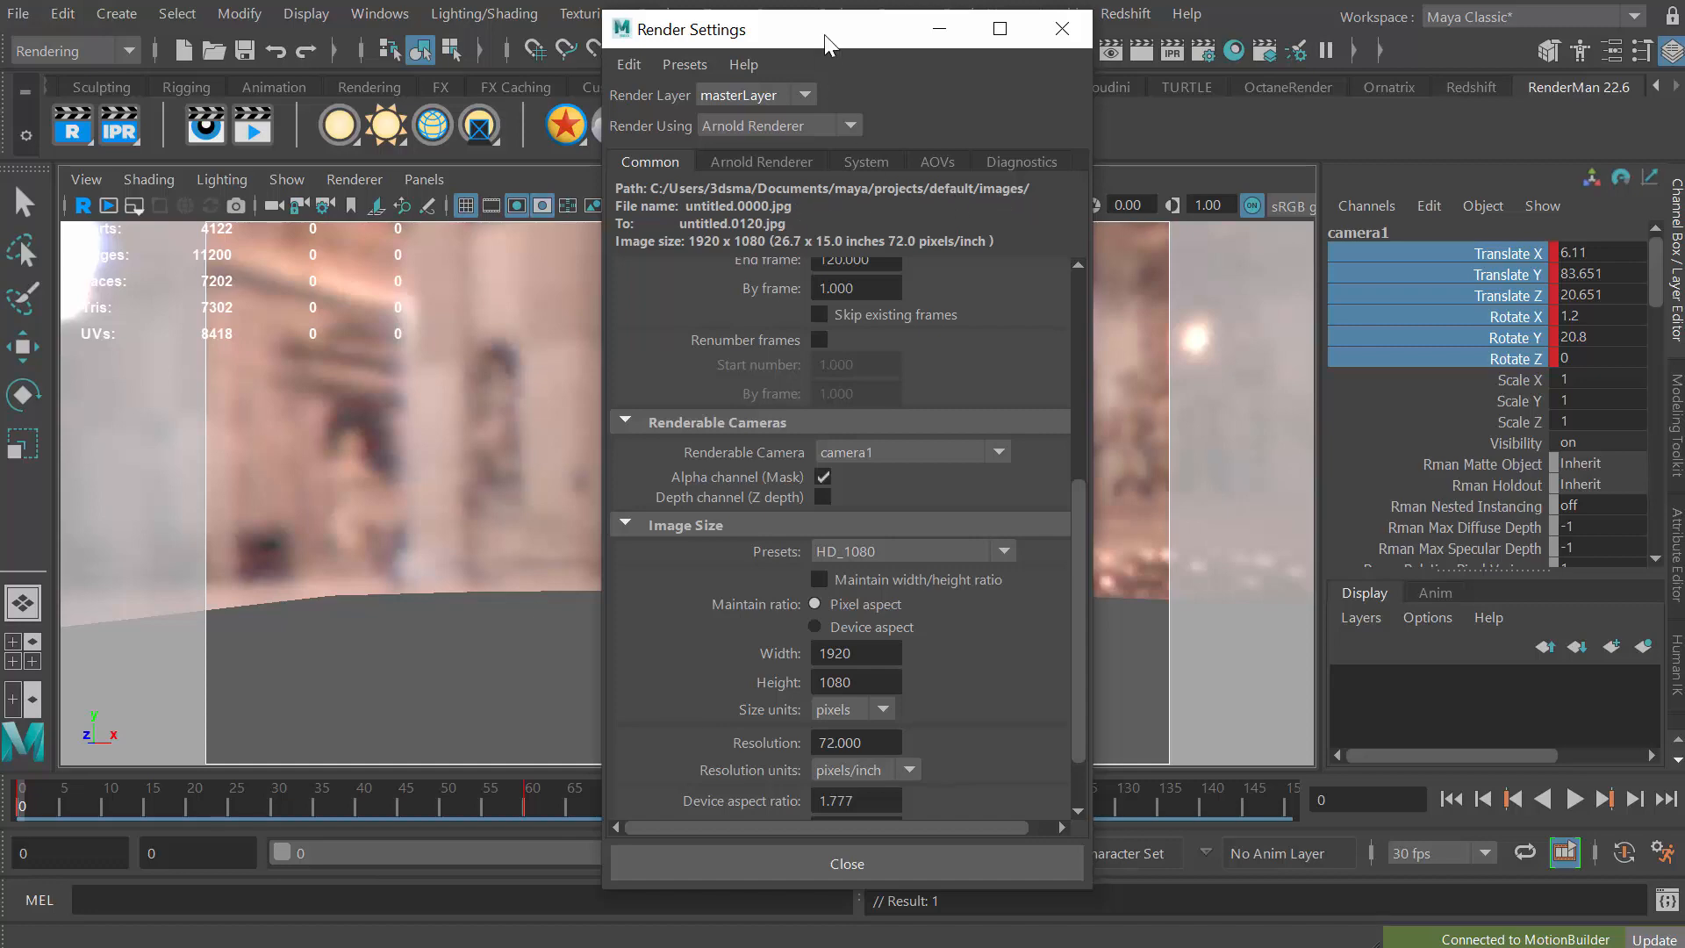
left_click_drag(824, 34, 817, 90)
left_click(19, 16)
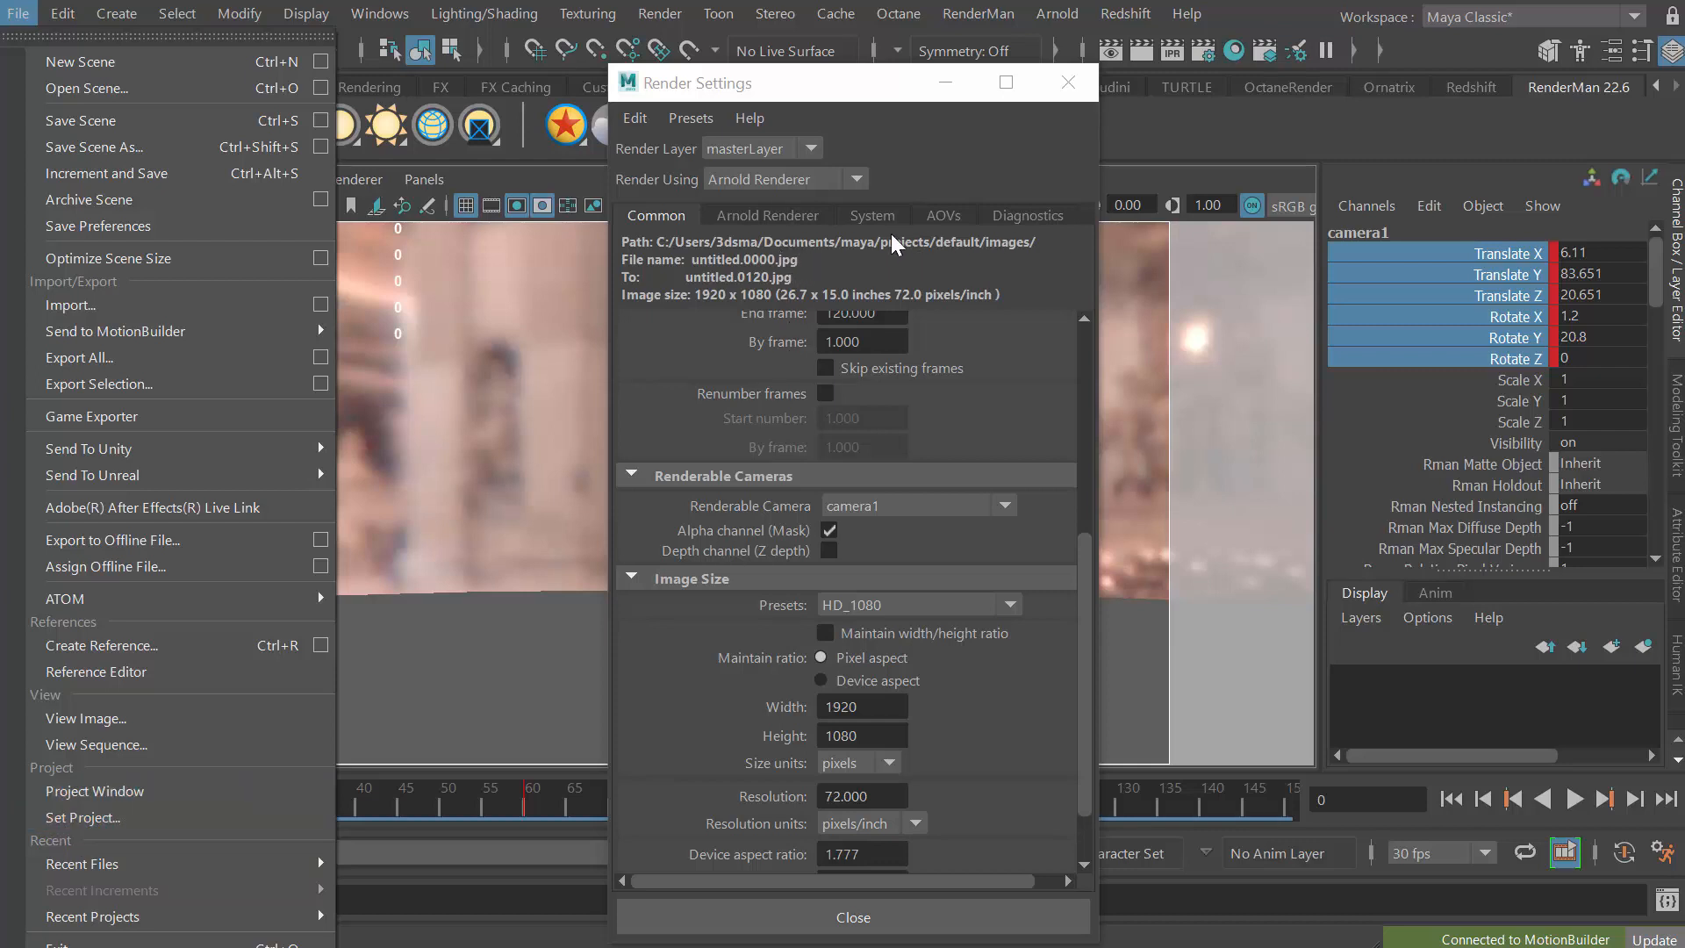
left_click(871, 249)
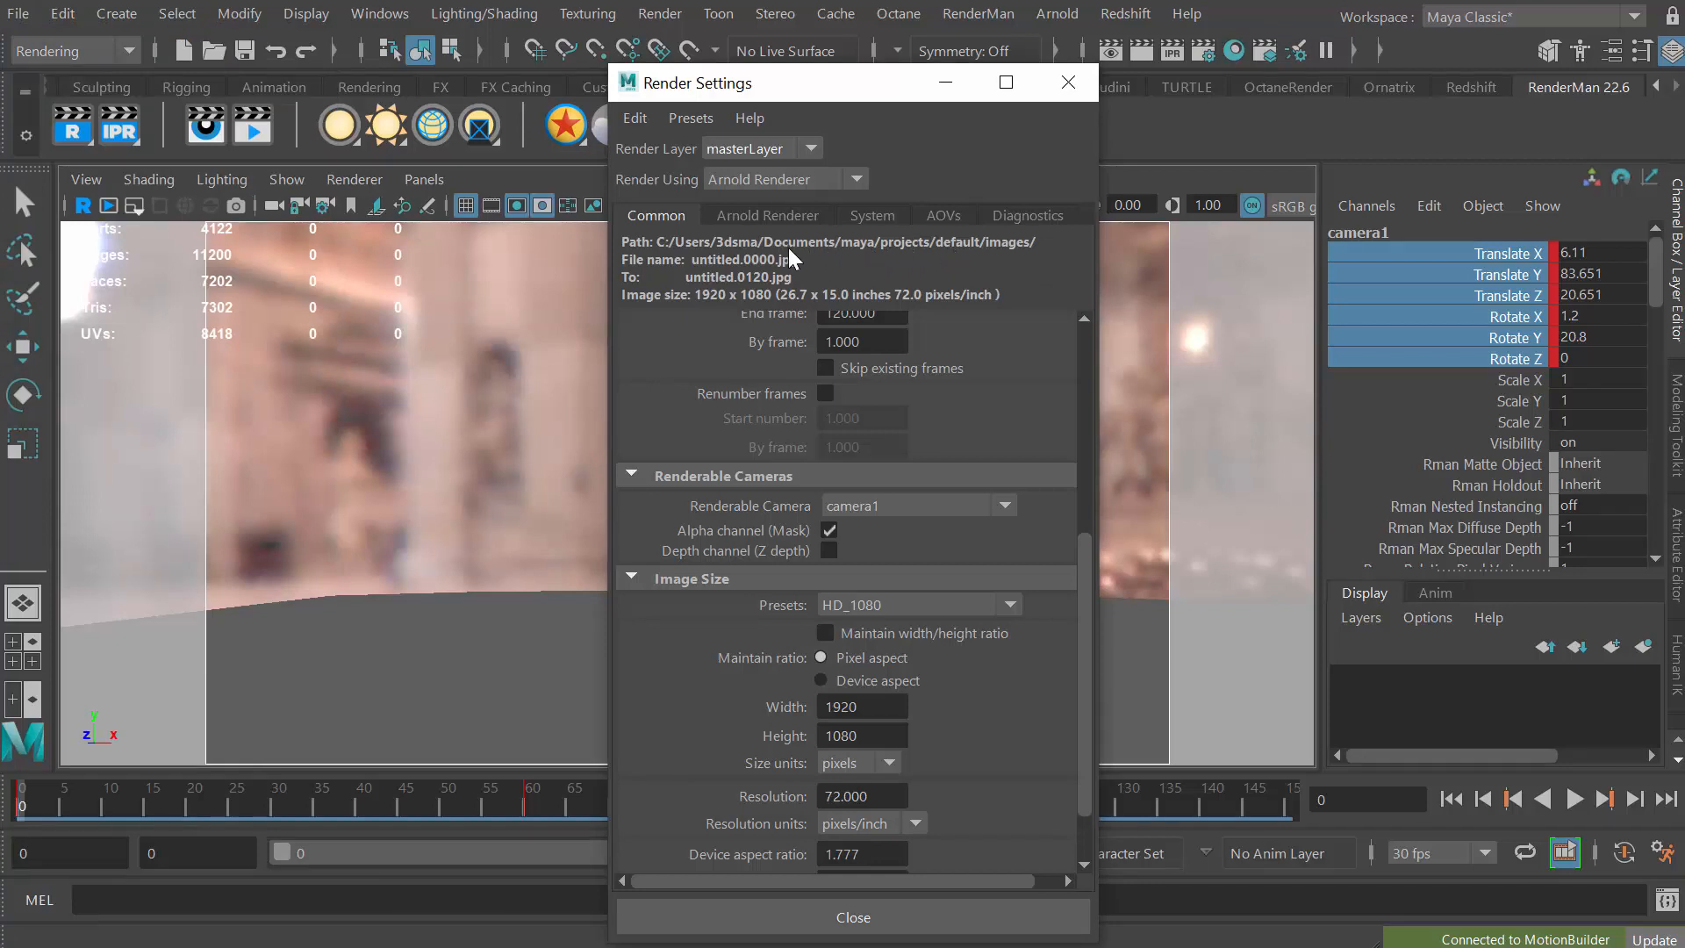
left_click(17, 14)
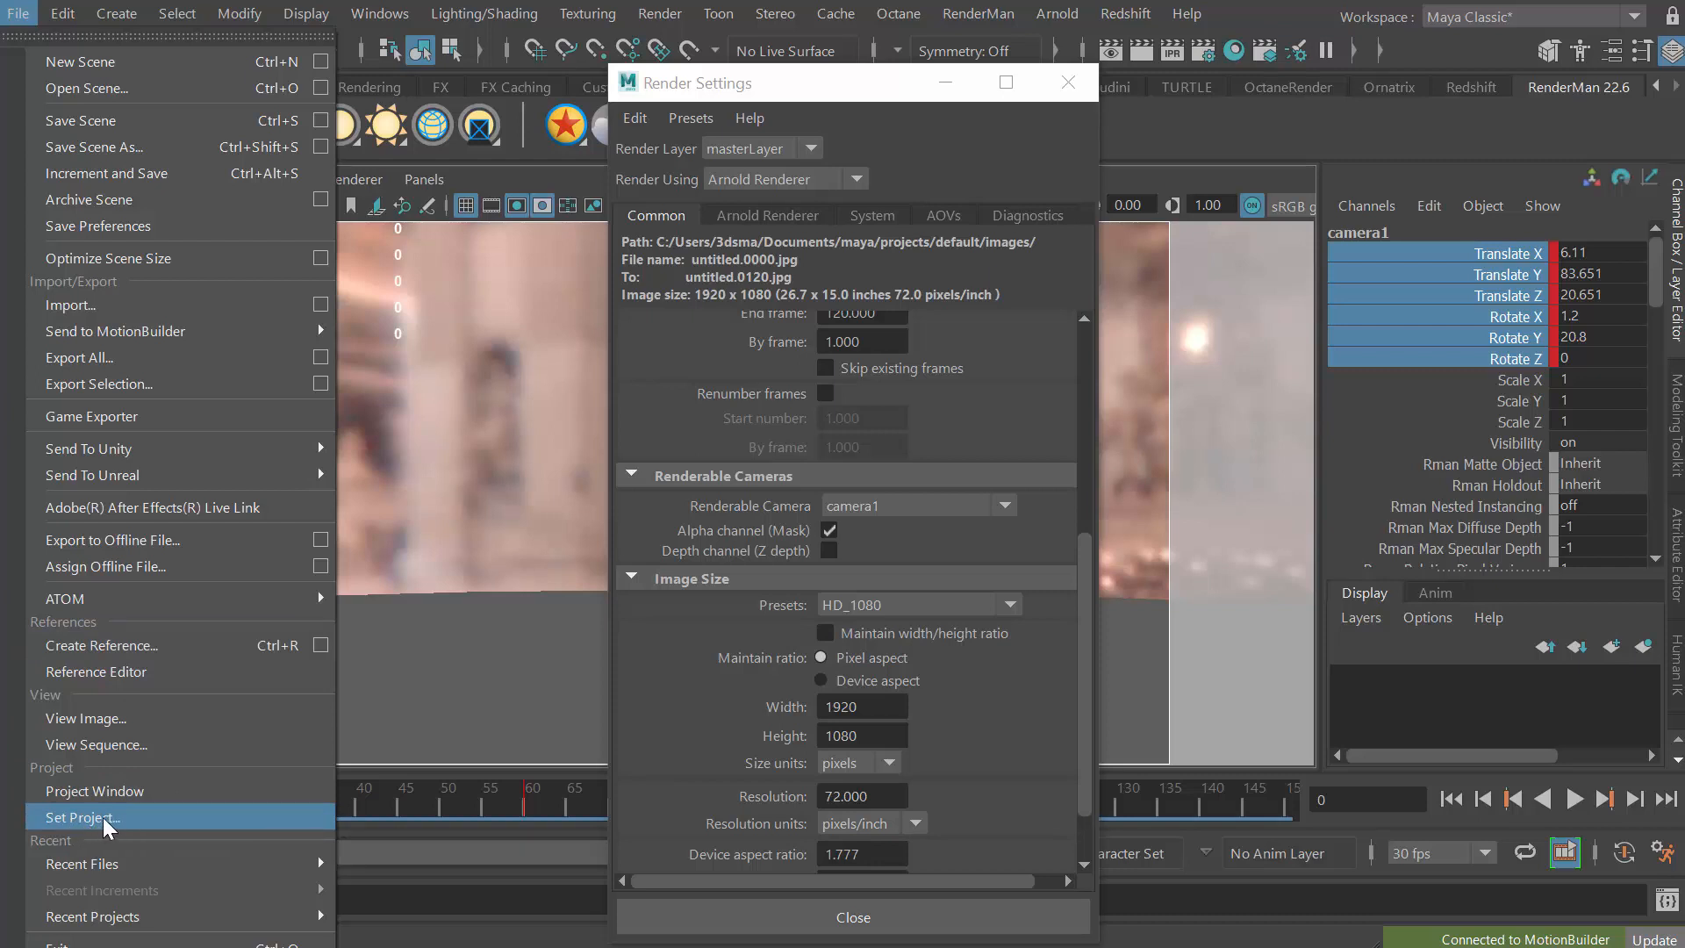
left_click(834, 101)
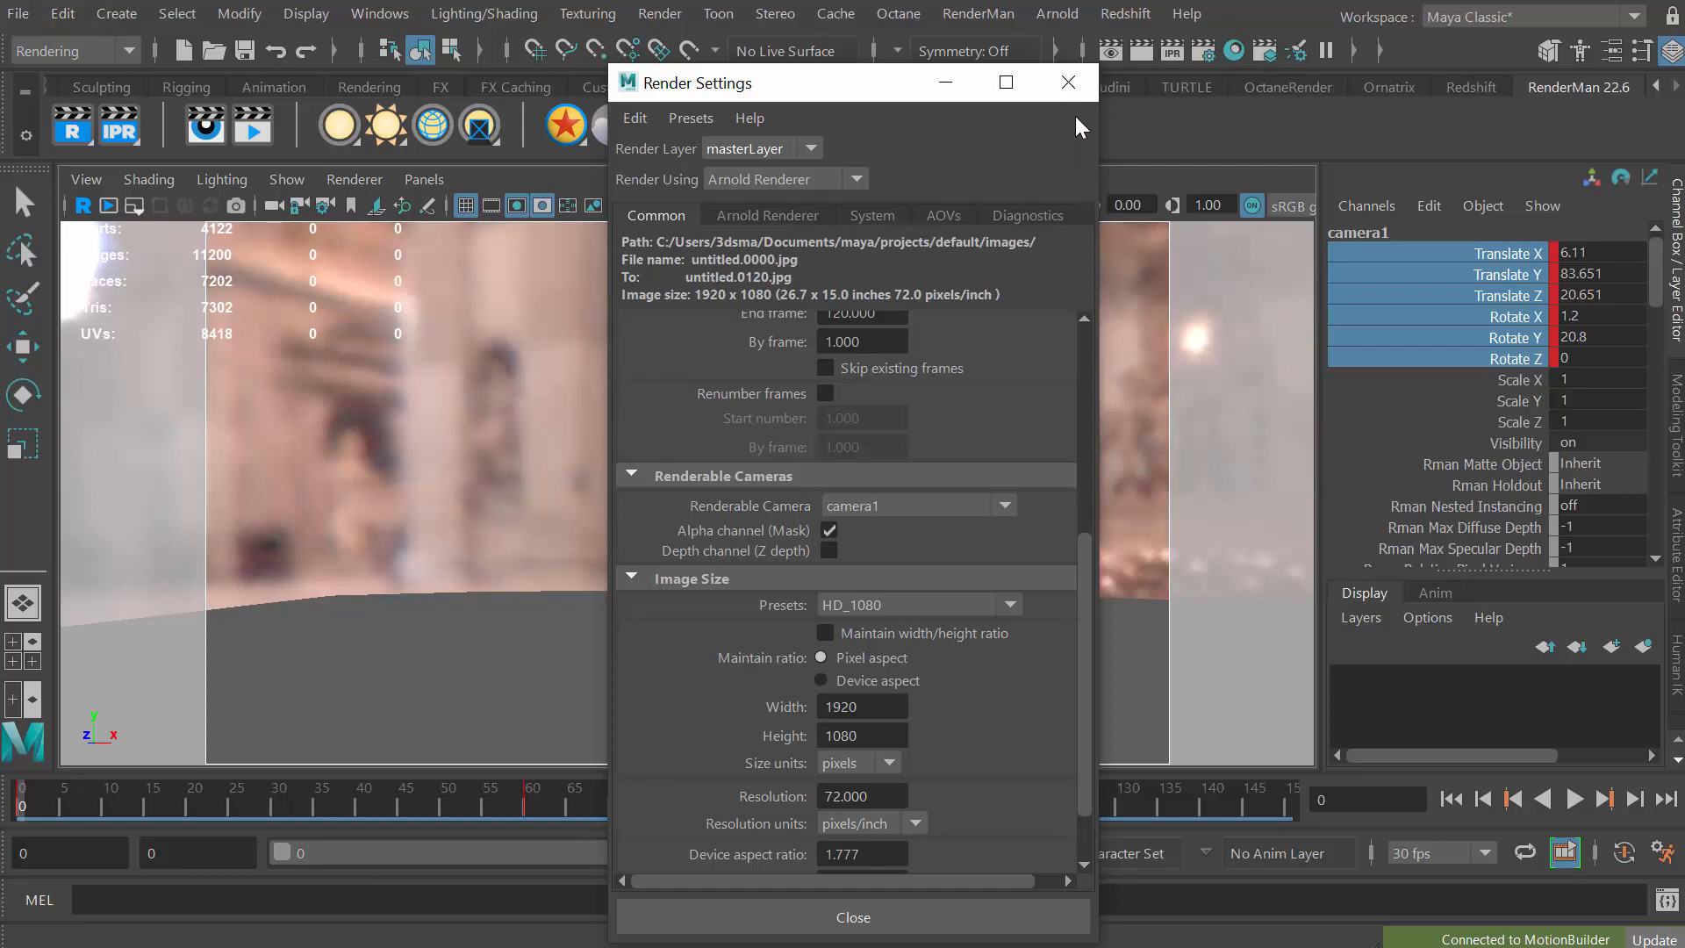
left_click(1074, 81)
left_click(665, 15)
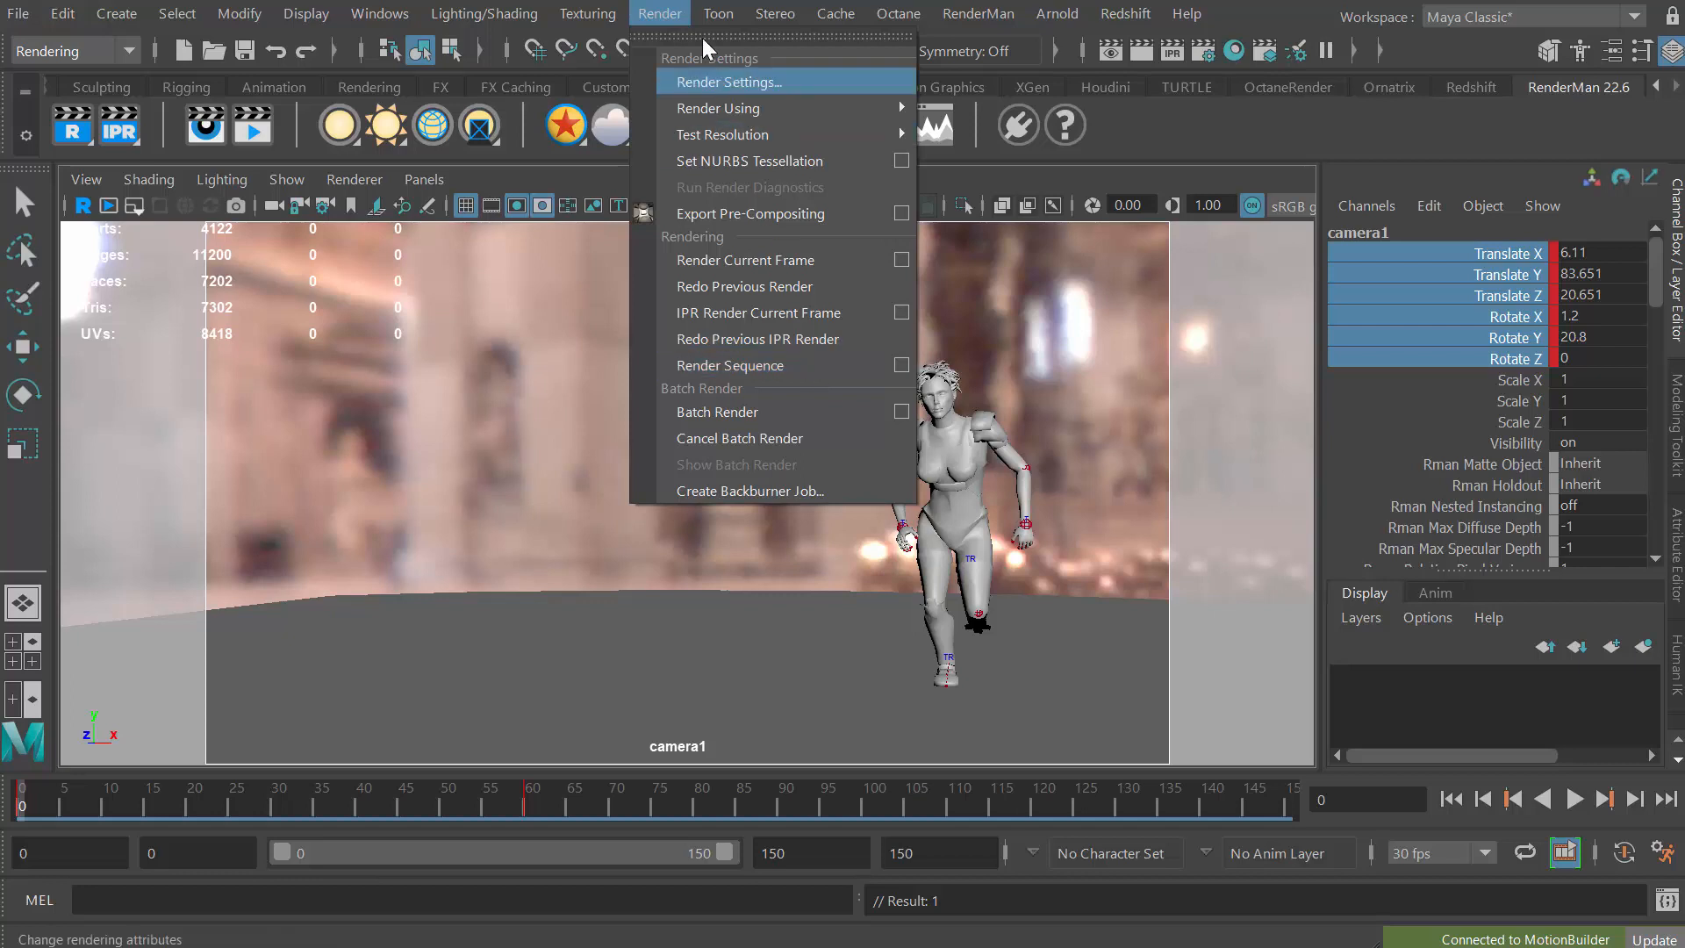
left_click(670, 4)
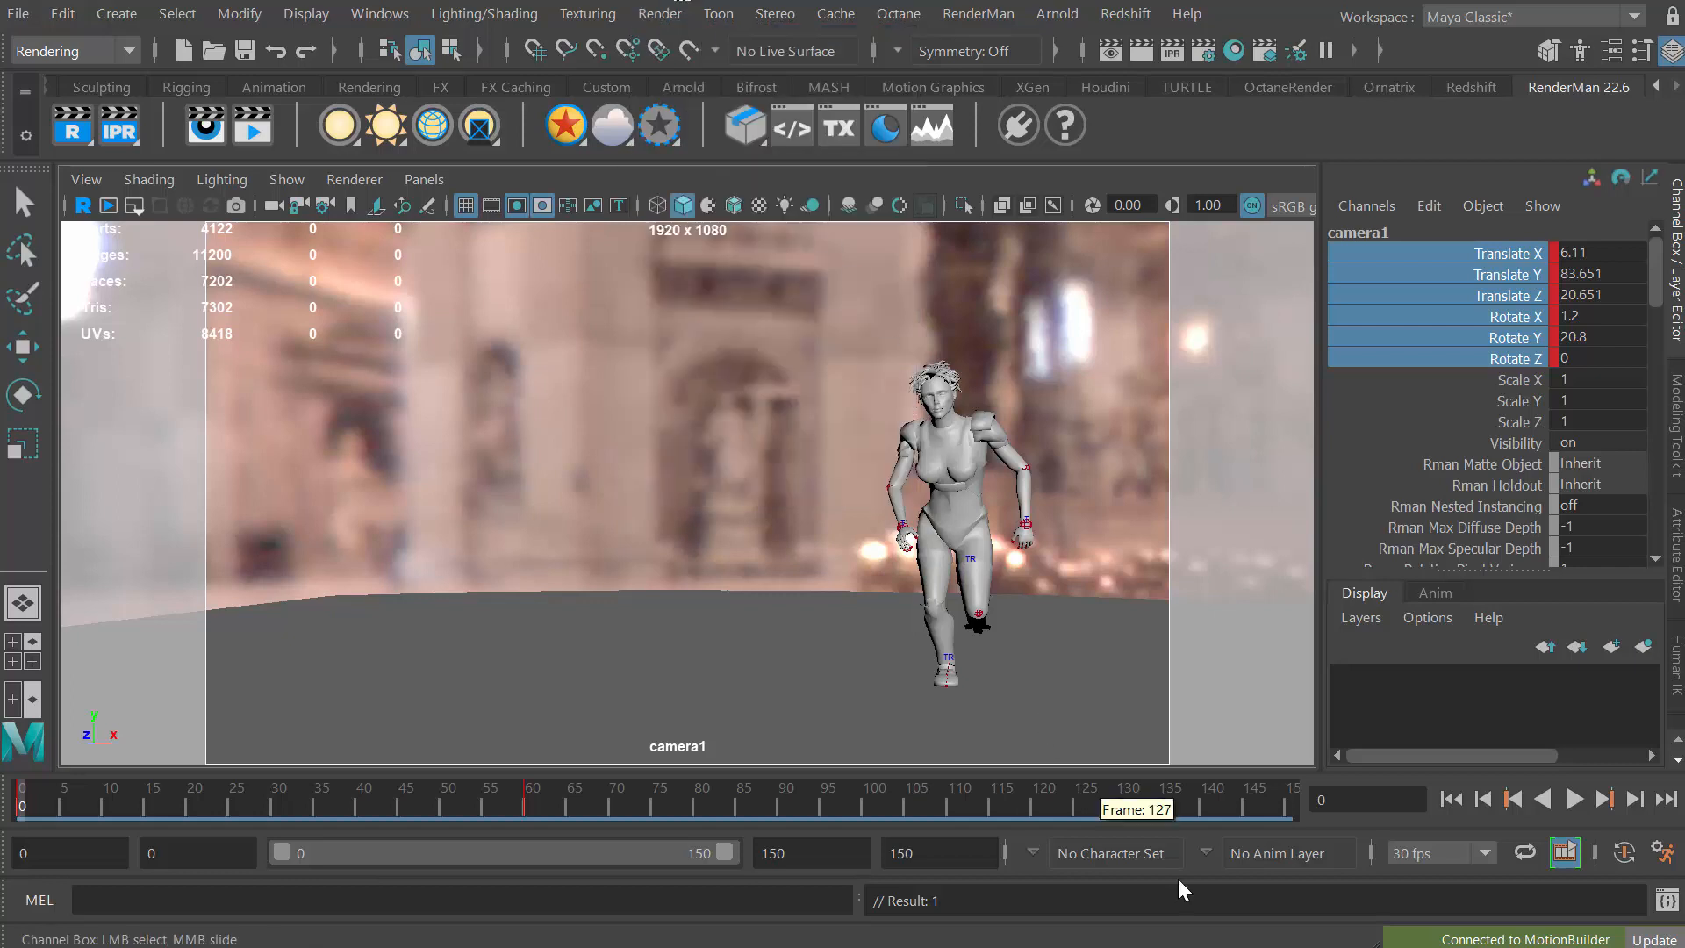